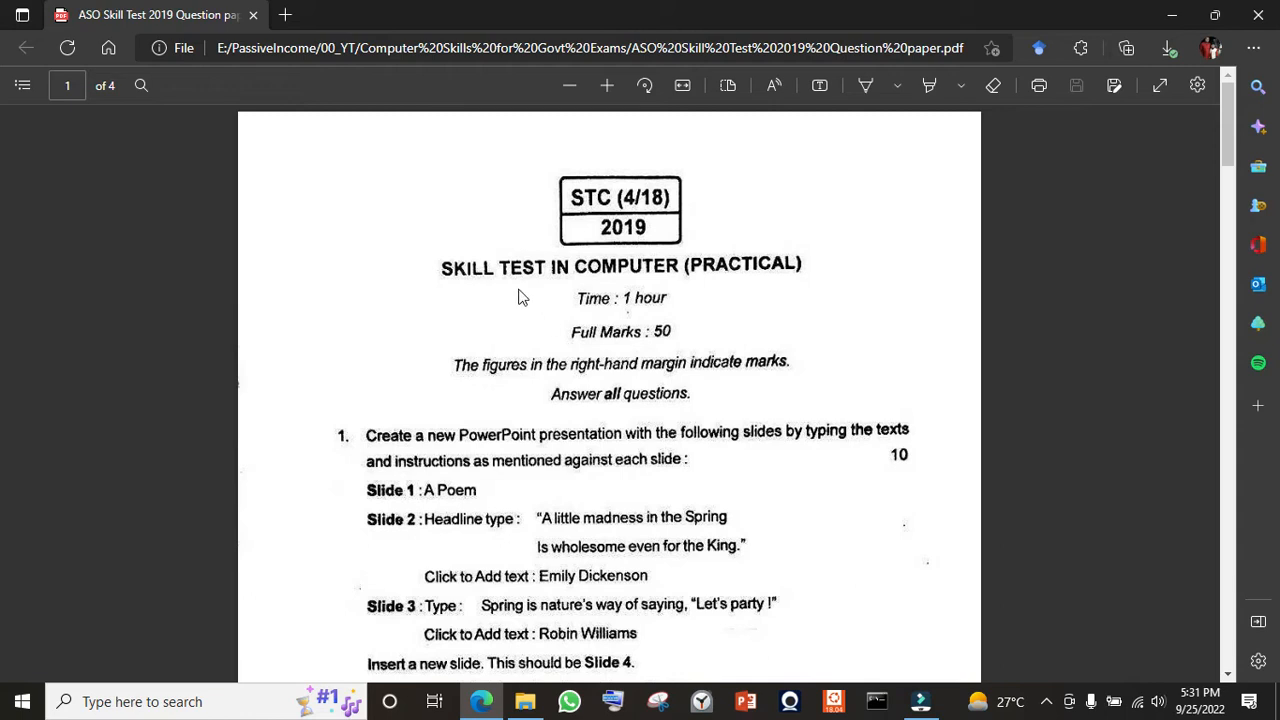
- Look through all four pages of the ASO Skill Test 2019 question paper and return to question 1
{"action": "scroll", "coordinate": [880, 495], "scroll_direction": "down", "scroll_amount": 10}
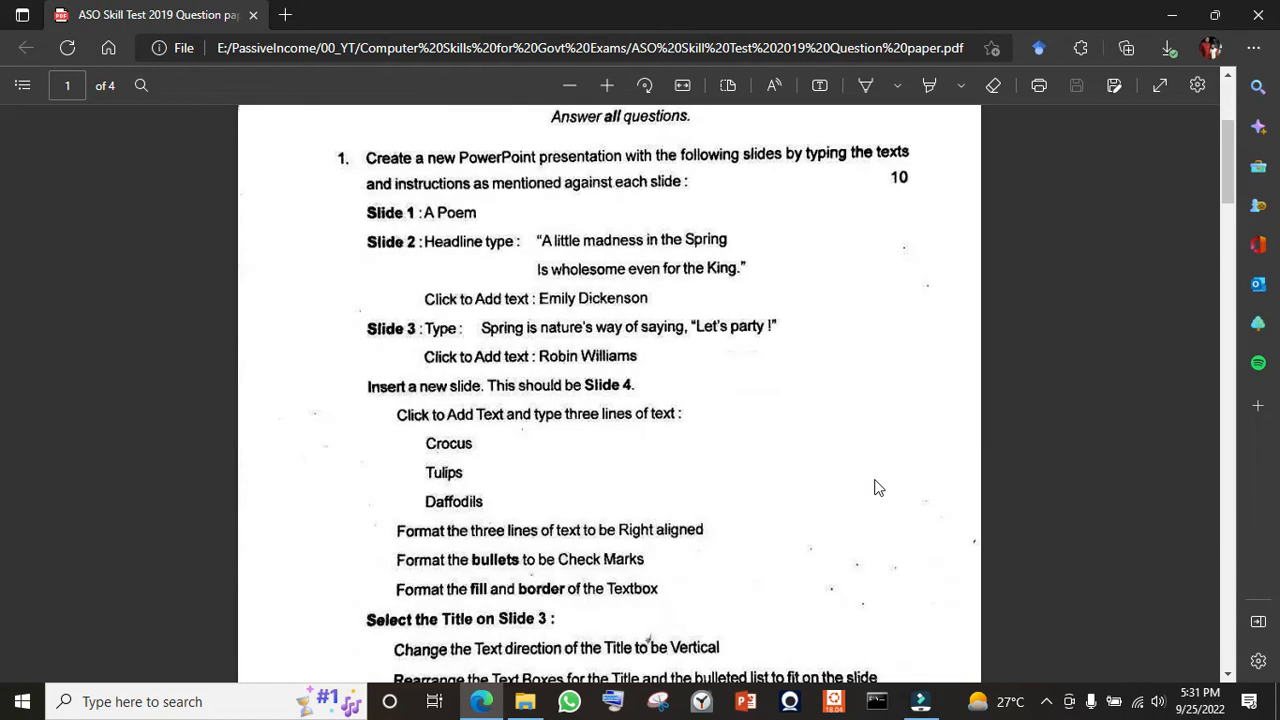
{"action": "scroll", "coordinate": [874, 488], "scroll_direction": "down", "scroll_amount": 5}
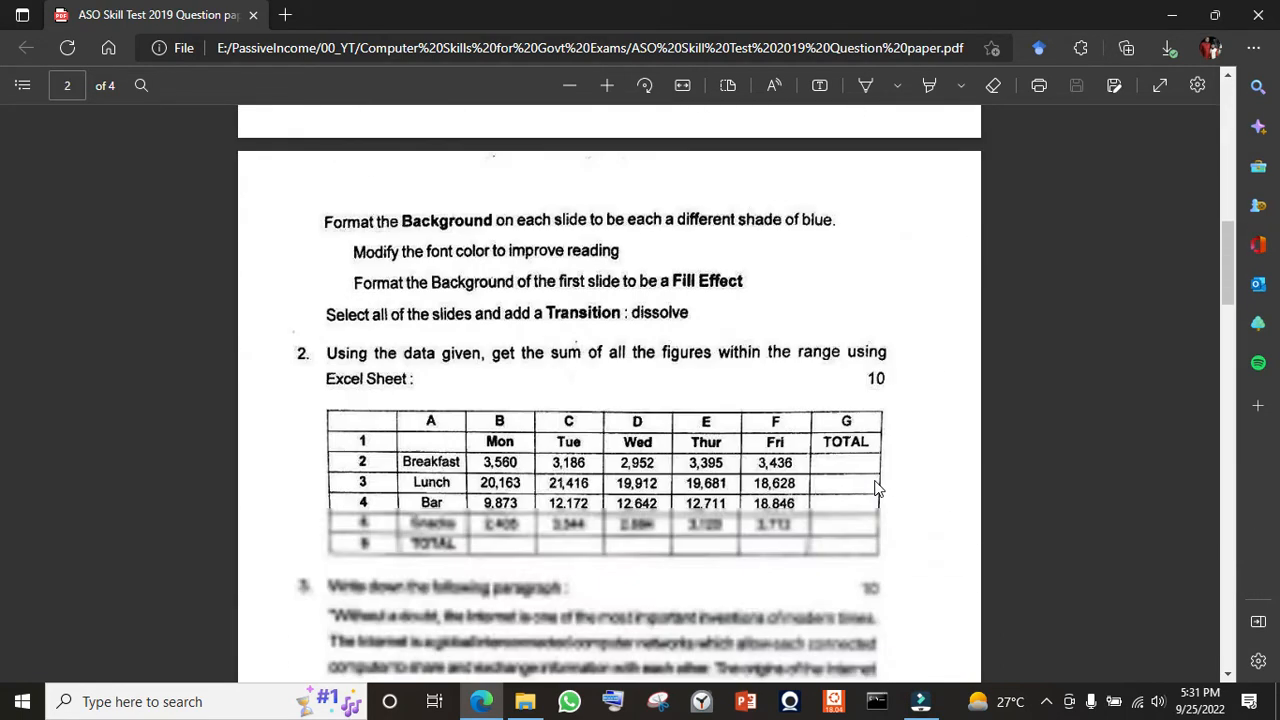
{"action": "scroll", "coordinate": [874, 488], "scroll_direction": "down", "scroll_amount": 6}
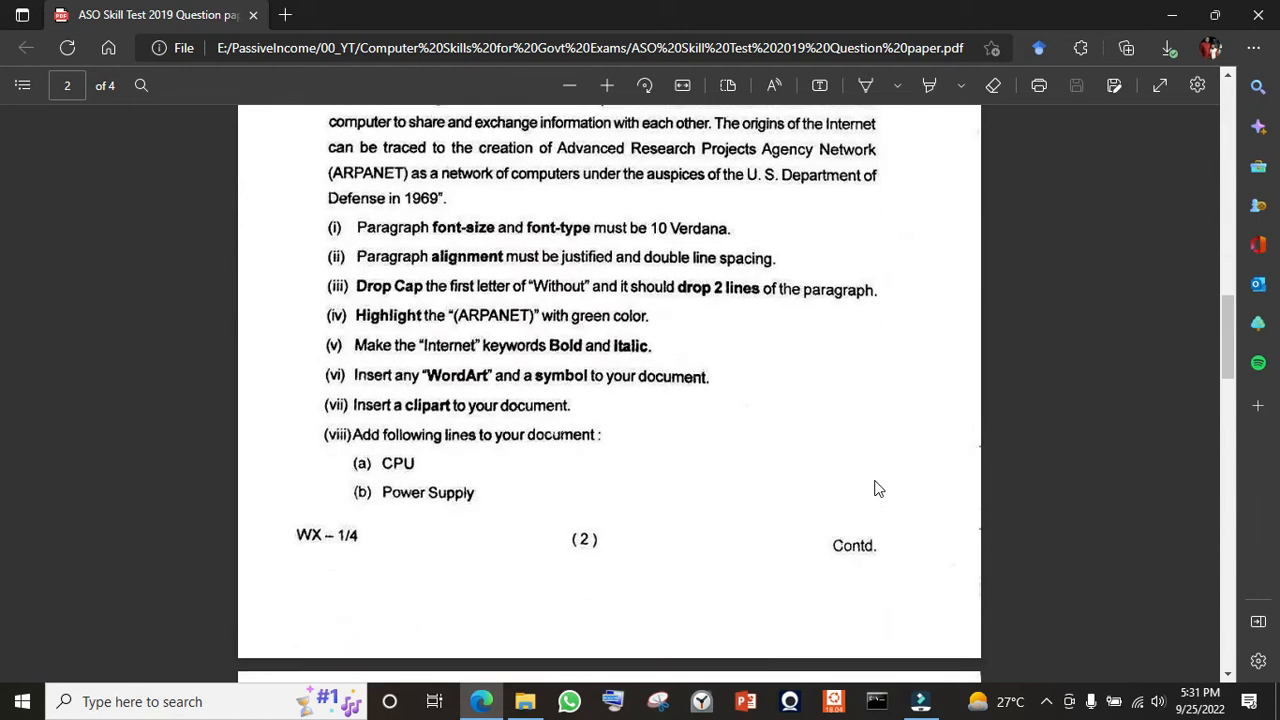
{"action": "scroll", "coordinate": [874, 488], "scroll_direction": "down", "scroll_amount": 14}
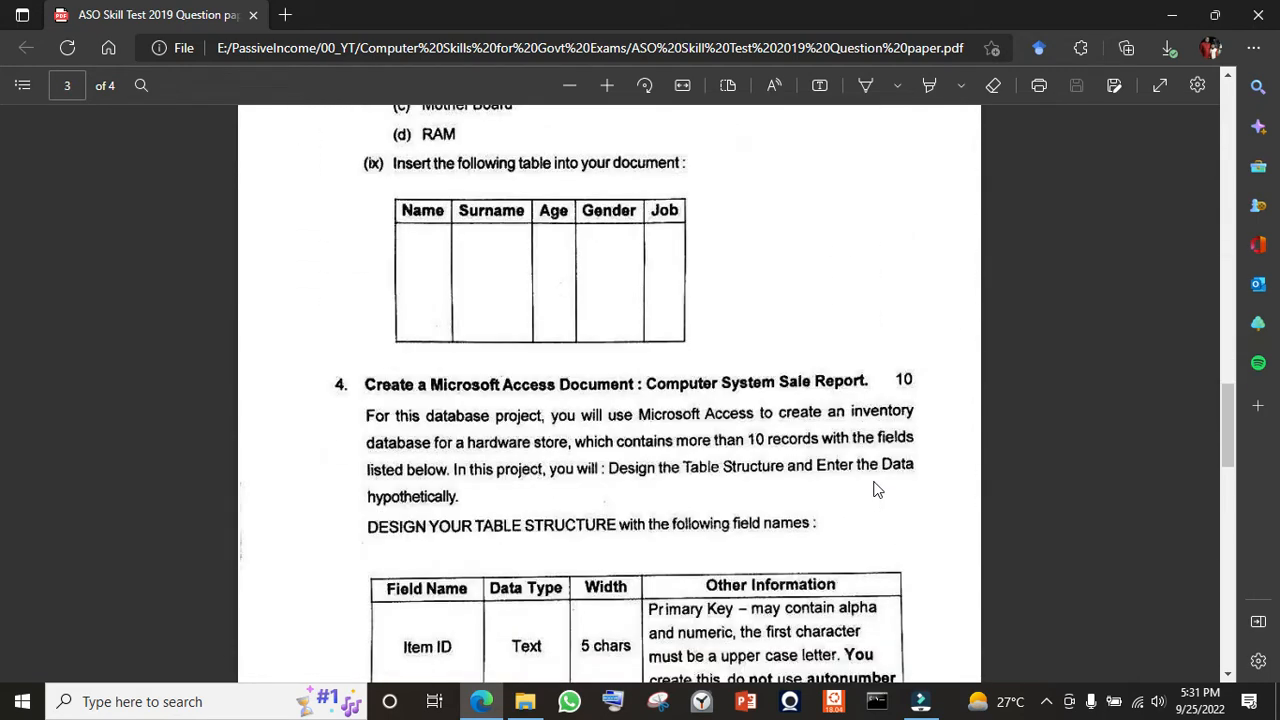
{"action": "scroll", "coordinate": [874, 488], "scroll_direction": "down", "scroll_amount": 18}
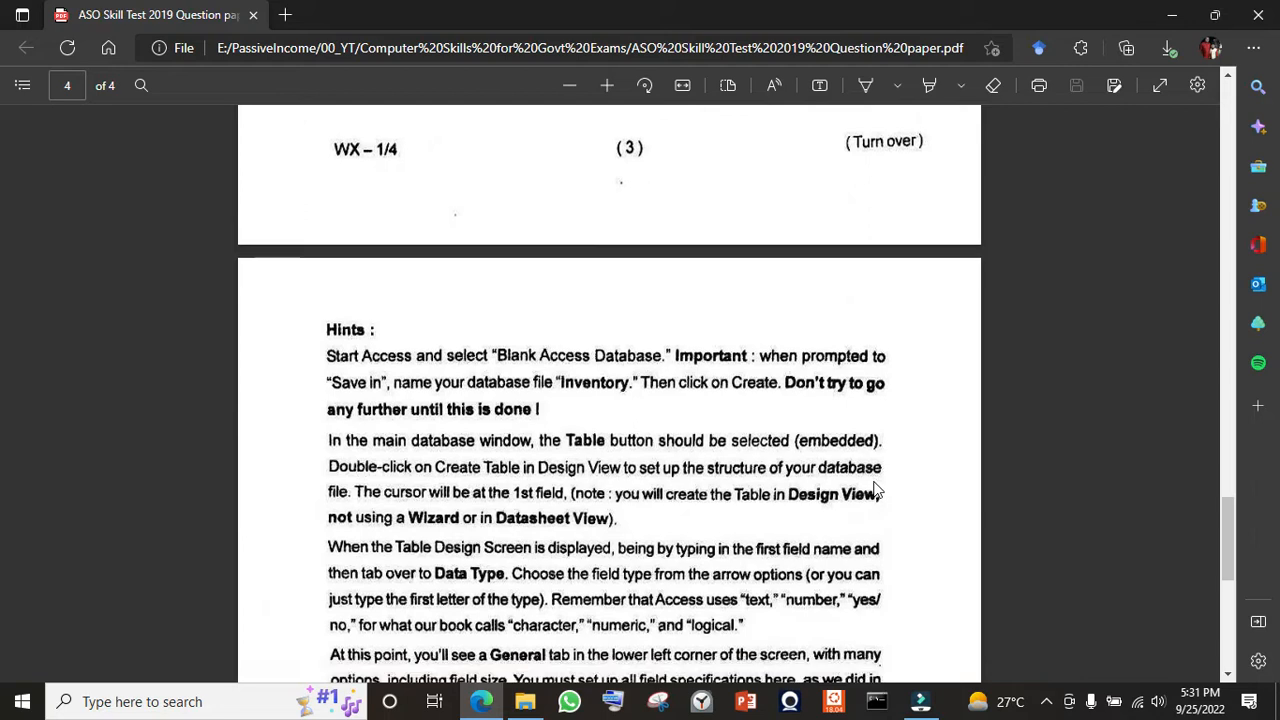
{"action": "scroll", "coordinate": [874, 488], "scroll_direction": "down", "scroll_amount": 1}
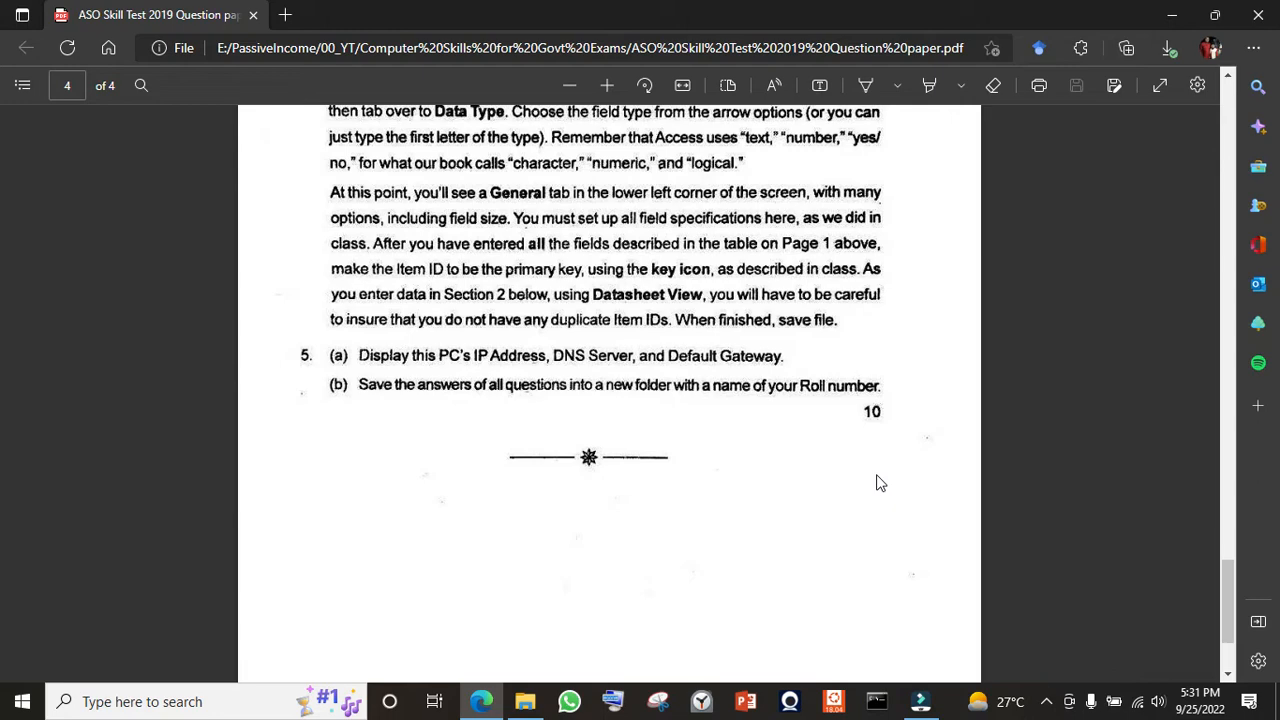
{"action": "scroll", "coordinate": [876, 483], "scroll_direction": "up", "scroll_amount": 20}
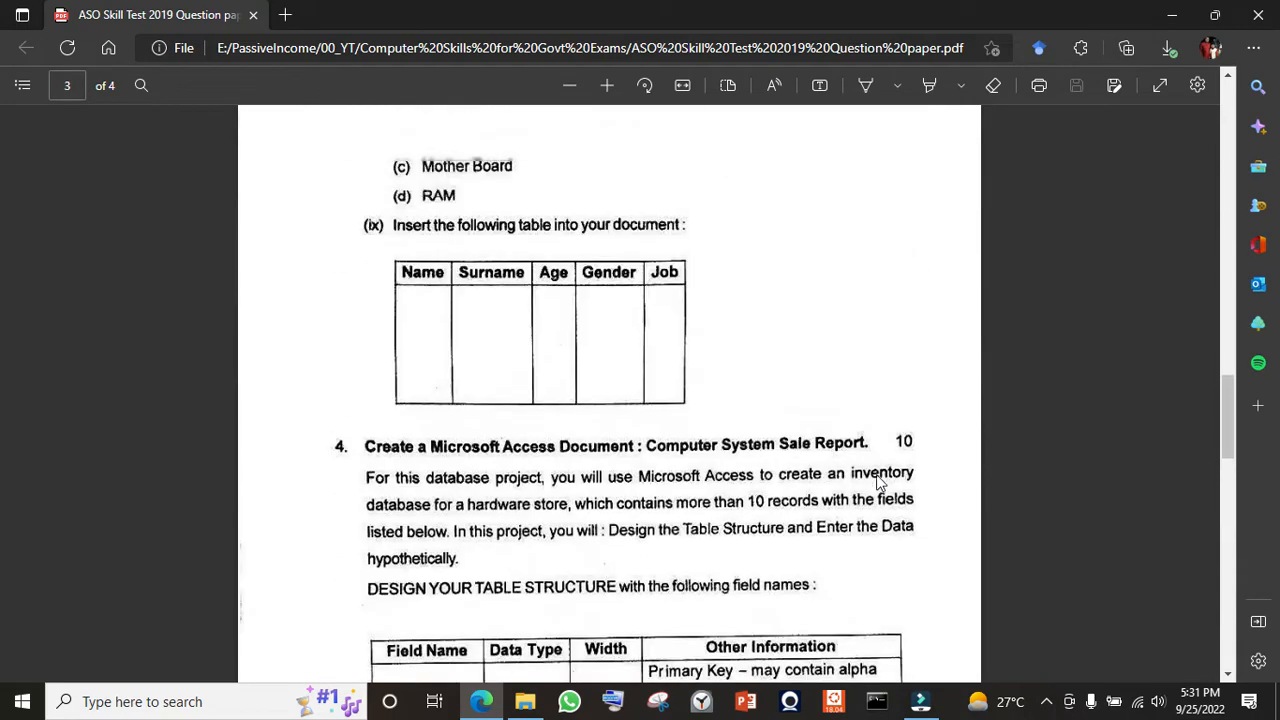
{"action": "scroll", "coordinate": [876, 483], "scroll_direction": "up", "scroll_amount": 20}
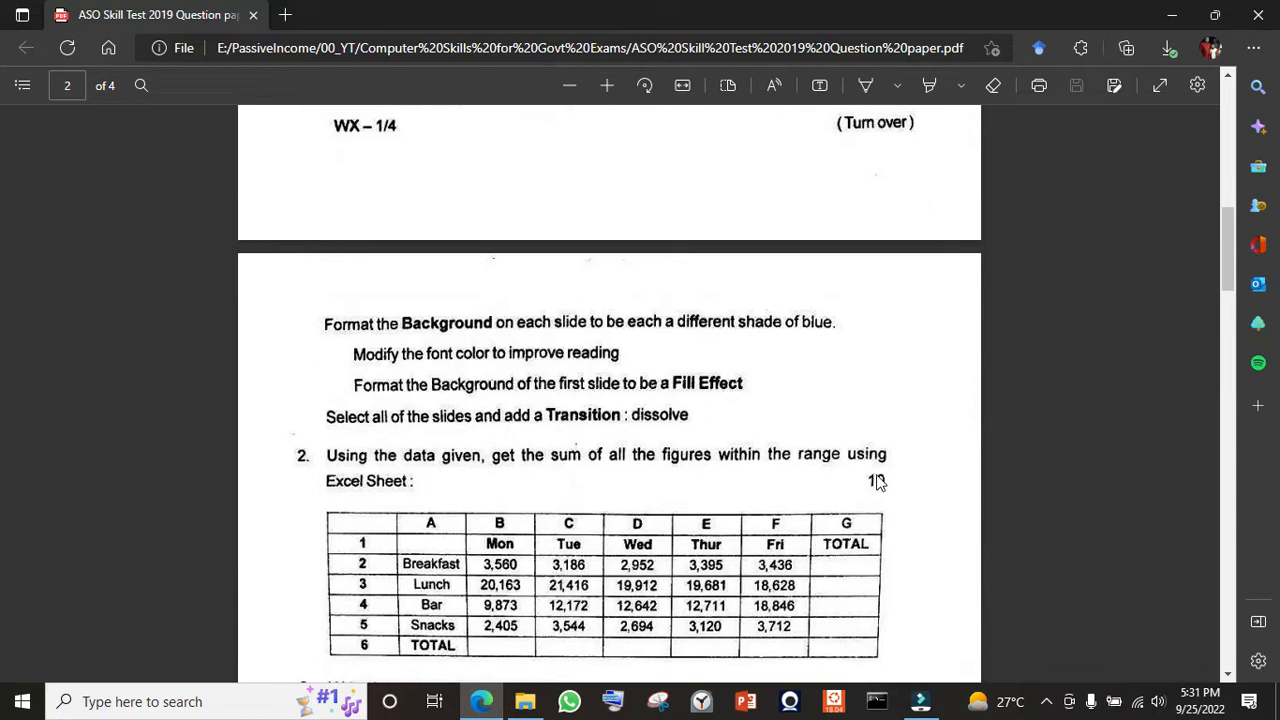
{"action": "scroll", "coordinate": [876, 483], "scroll_direction": "up", "scroll_amount": 10}
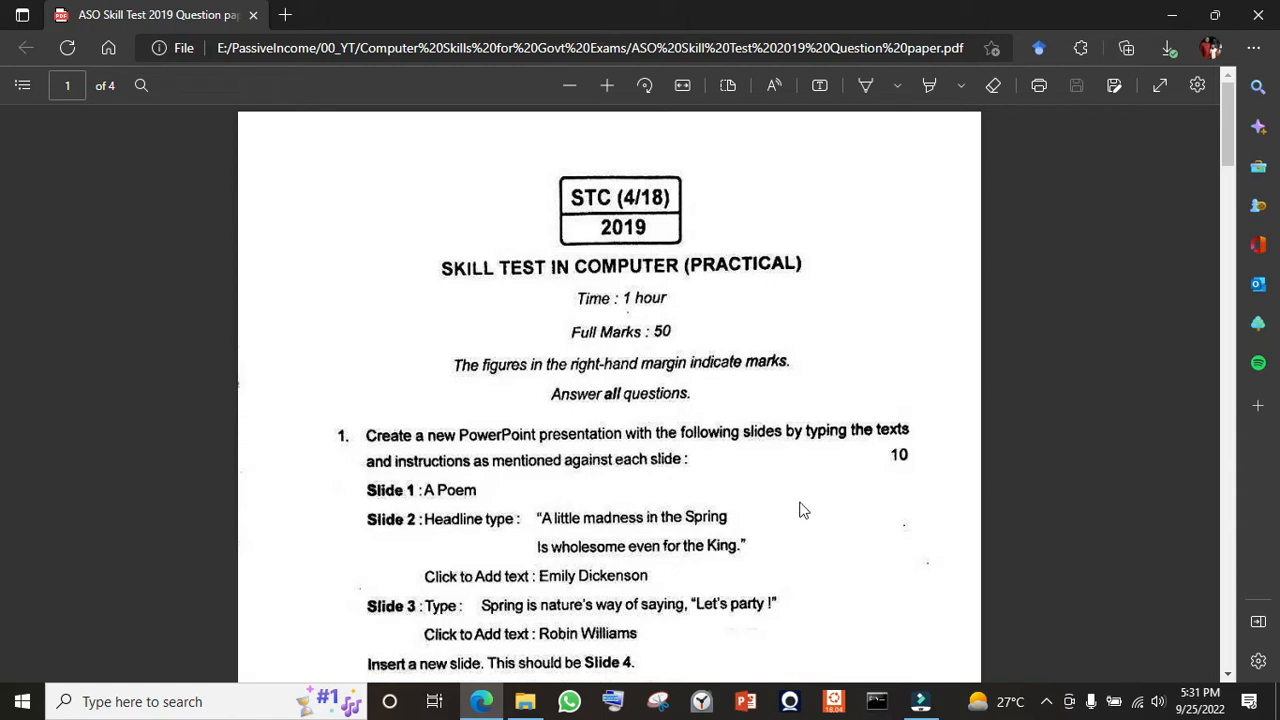
{"action": "scroll", "coordinate": [855, 465], "scroll_direction": "down", "scroll_amount": 2}
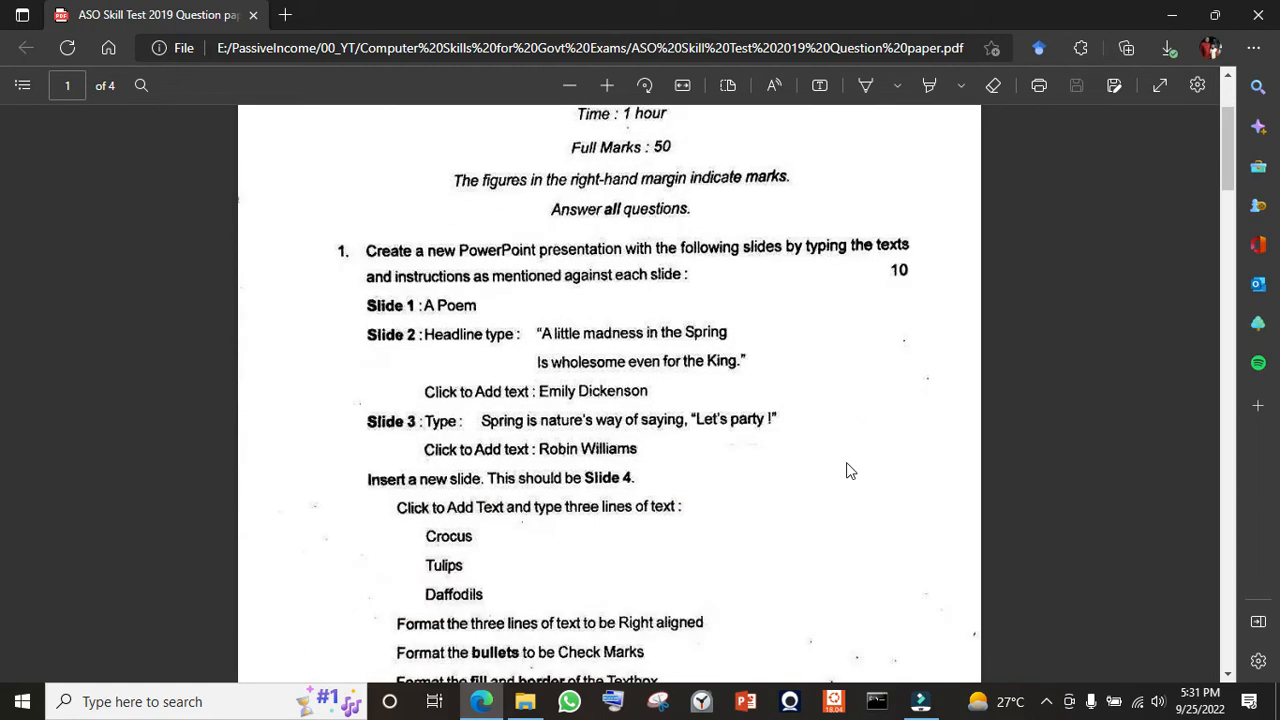
{"action": "scroll", "coordinate": [849, 471], "scroll_direction": "up", "scroll_amount": 1}
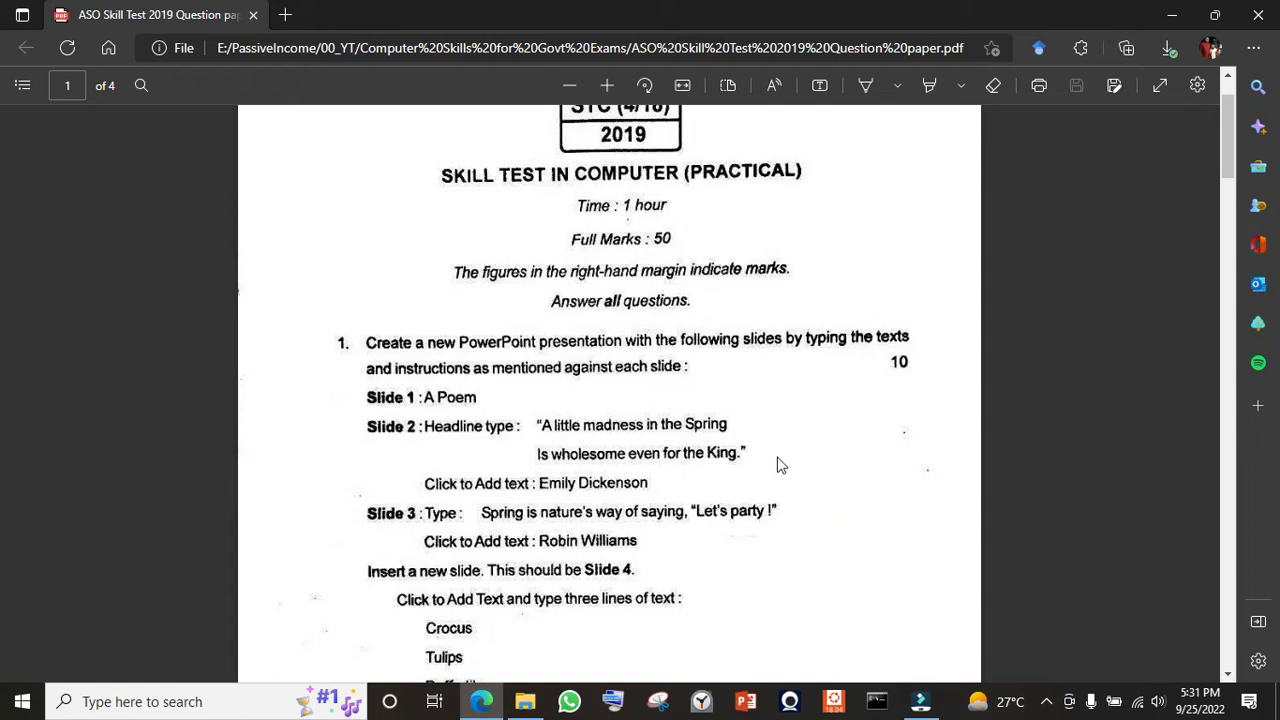
- Highlight "create an inventory" and "than 10 records" in the introduction of question 4
{"action": "left_click_drag", "start_coordinate": [1219, 140], "coordinate": [1243, 476]}
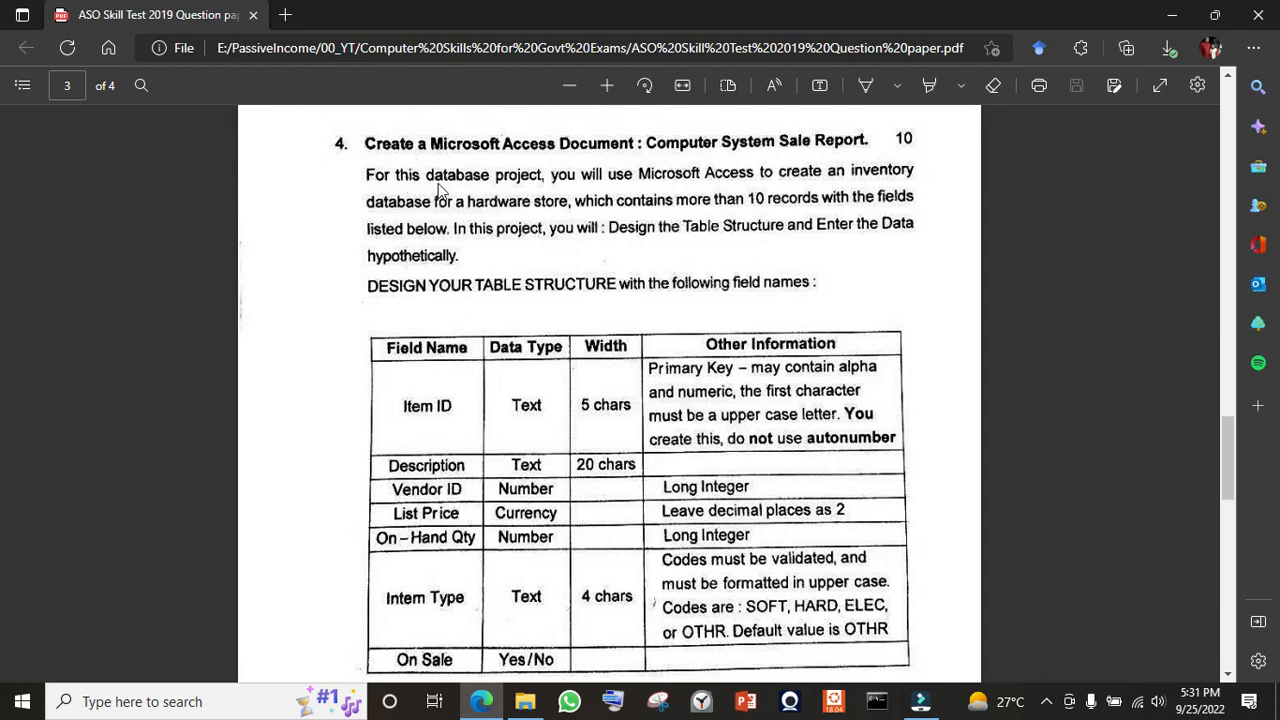
{"action": "left_click", "coordinate": [929, 85]}
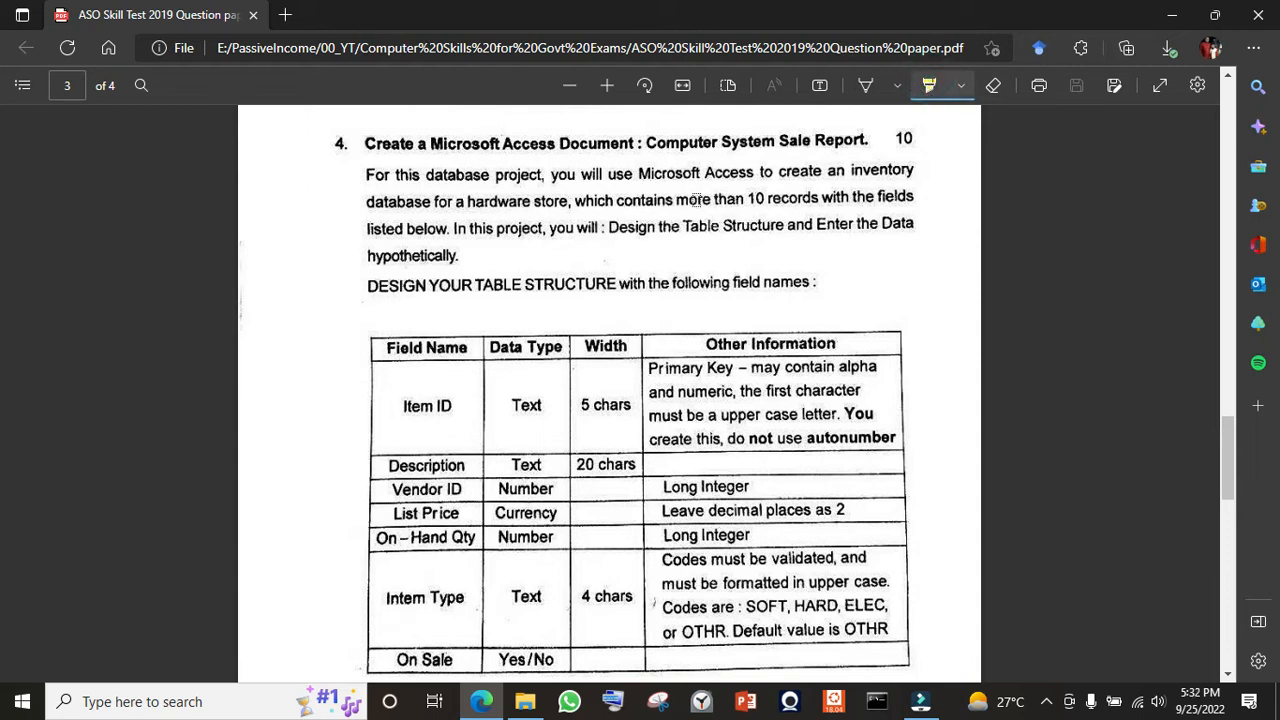
{"action": "left_click_drag", "start_coordinate": [780, 172], "coordinate": [912, 176]}
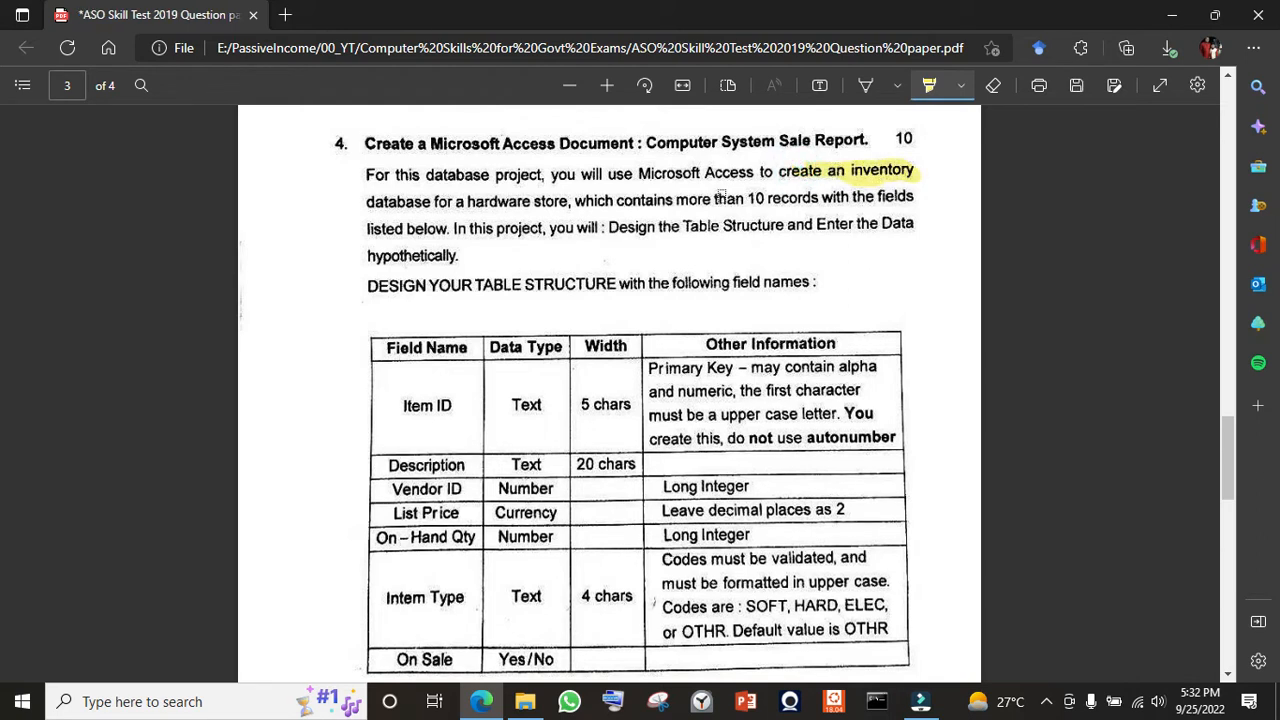
{"action": "left_click", "coordinate": [715, 198]}
{"action": "left_click_drag", "start_coordinate": [734, 197], "coordinate": [836, 200]}
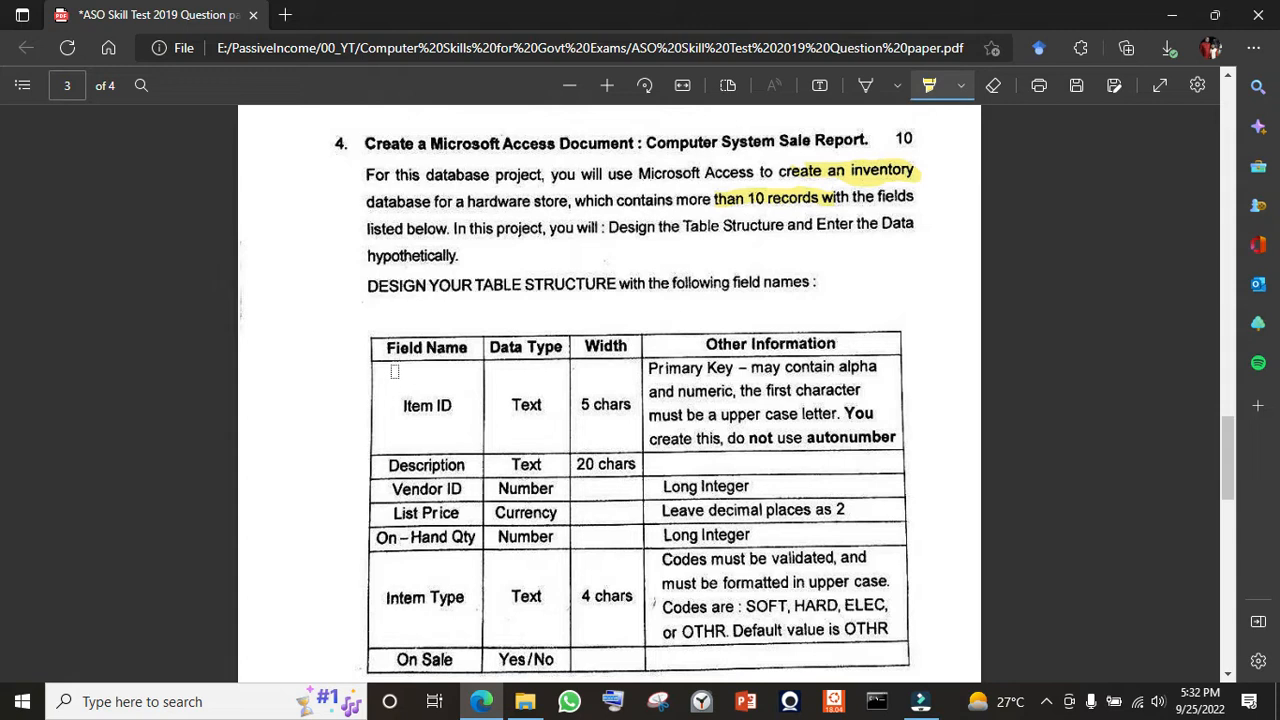
- Highlight the four column headings of question 4's field table and the primary key note for Item ID
{"action": "left_click_drag", "start_coordinate": [383, 347], "coordinate": [626, 348]}
{"action": "left_click_drag", "start_coordinate": [704, 343], "coordinate": [834, 344]}
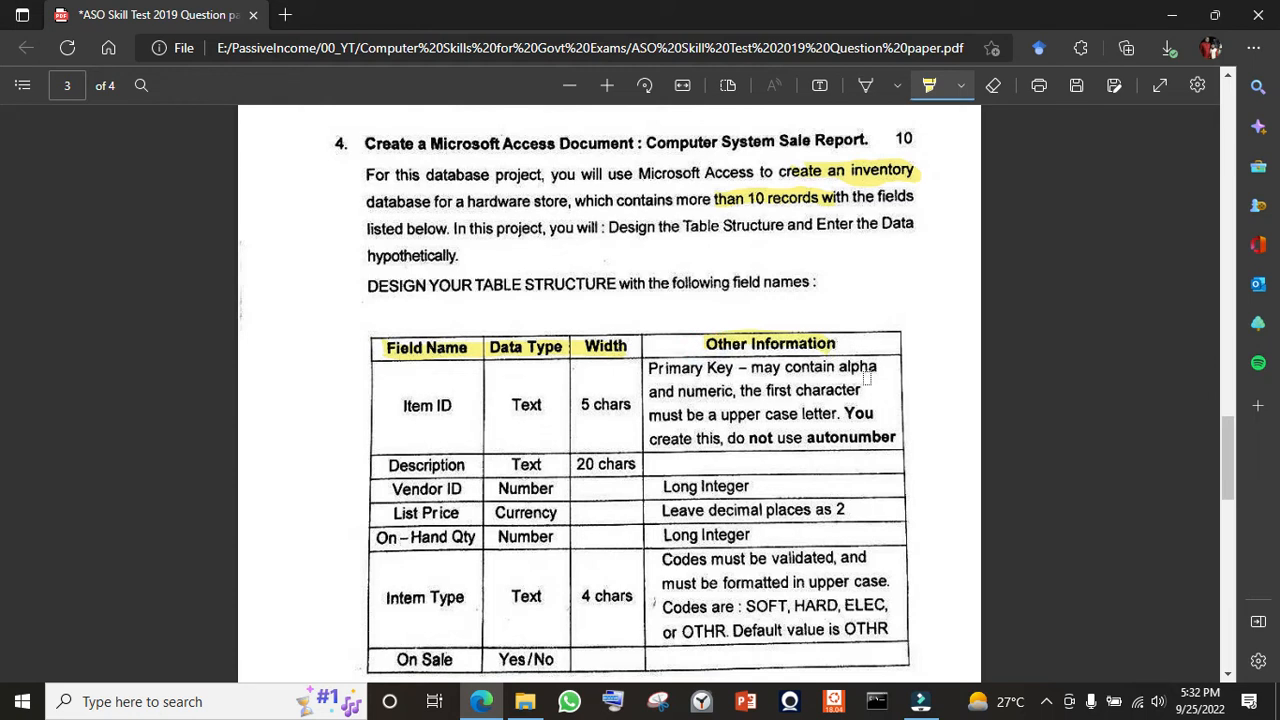
{"action": "scroll", "coordinate": [866, 378], "scroll_direction": "down", "scroll_amount": 2}
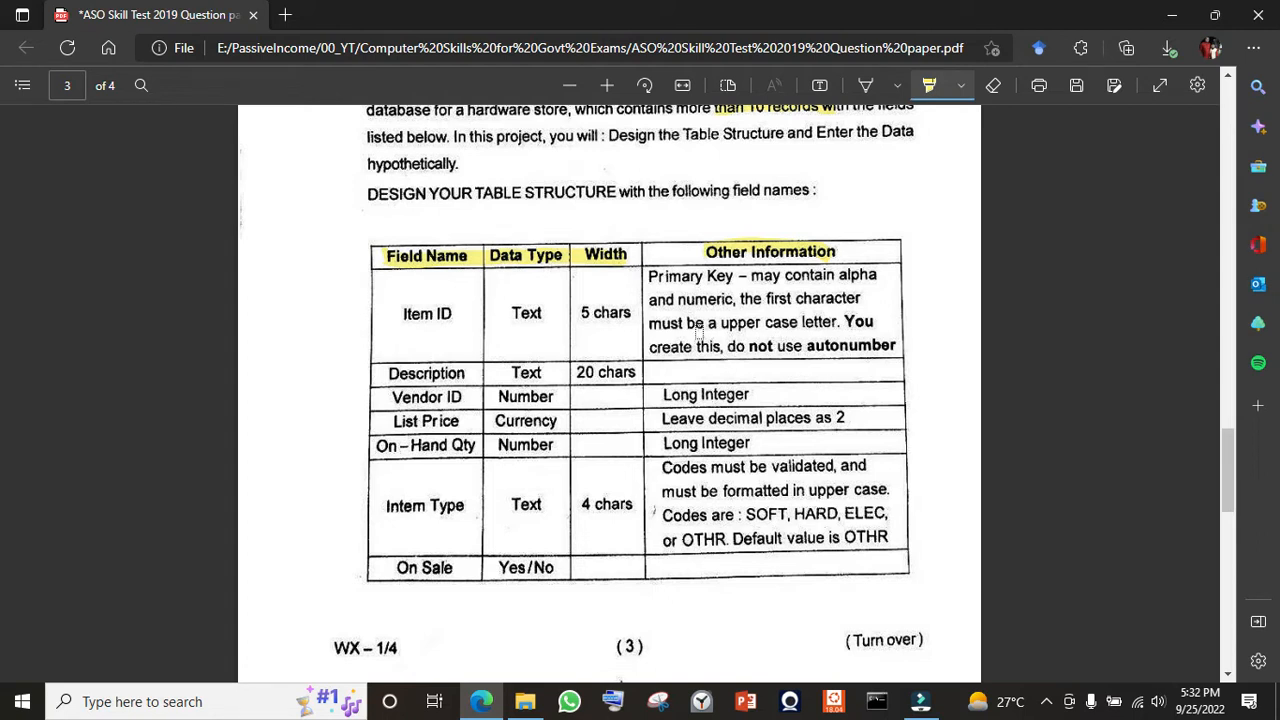
{"action": "mouse_move", "coordinate": [724, 351]}
{"action": "left_mouse_down"}
{"action": "mouse_move", "coordinate": [666, 292]}
{"action": "mouse_move", "coordinate": [752, 289]}
{"action": "mouse_move", "coordinate": [668, 343]}
{"action": "left_mouse_up"}
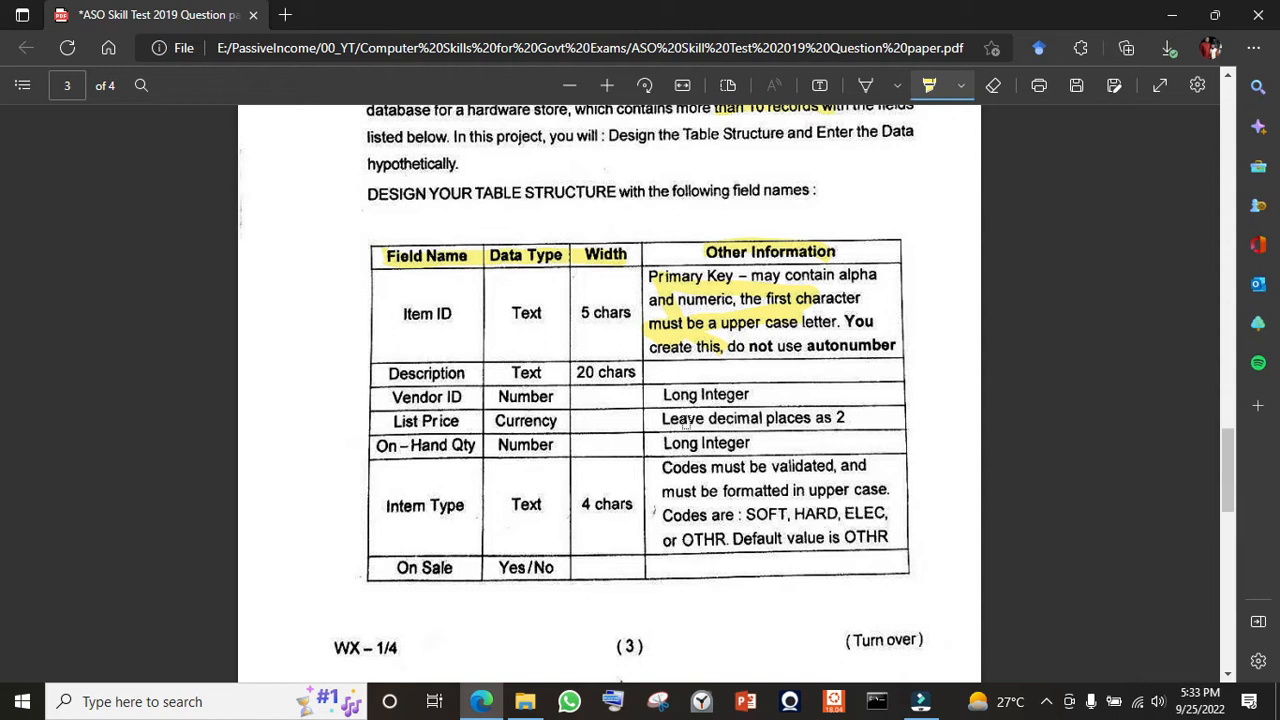
- Highlight the List Price note about 2 decimal places and the Intern Type note about validated, upper-case codes
{"action": "left_click_drag", "start_coordinate": [664, 420], "coordinate": [855, 420]}
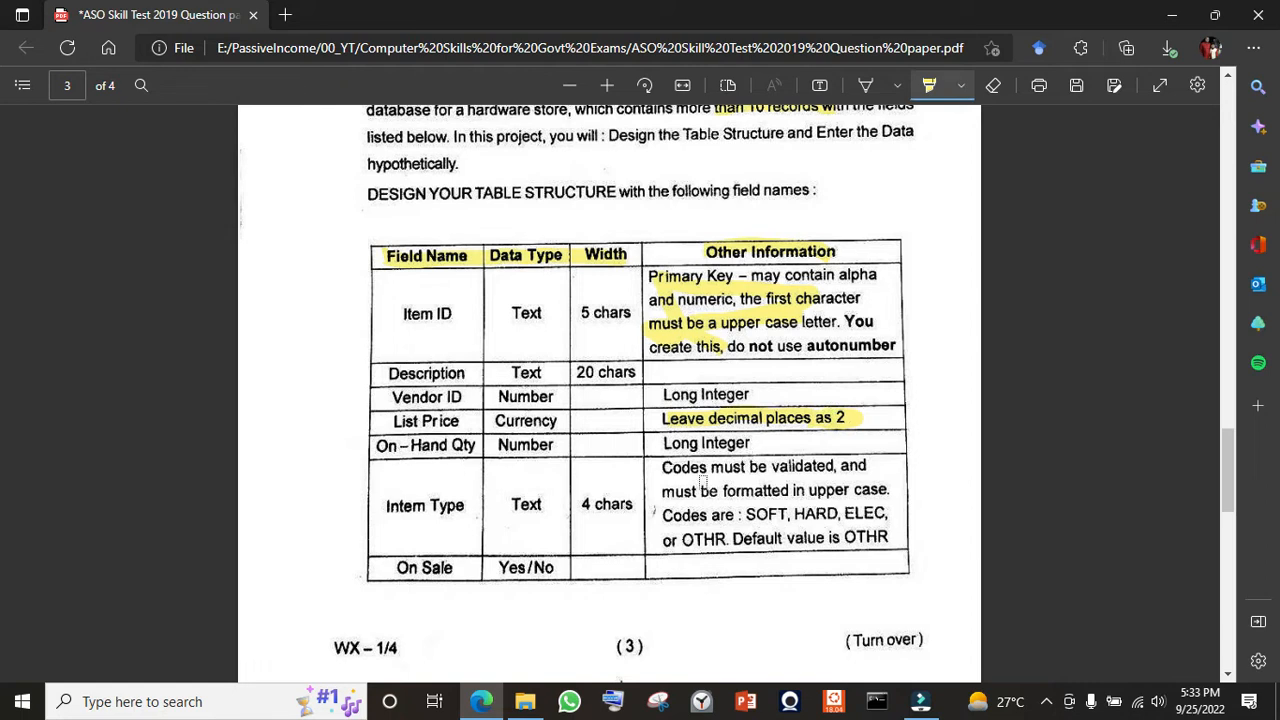
{"action": "left_click", "coordinate": [400, 510]}
{"action": "left_click_drag", "start_coordinate": [661, 468], "coordinate": [874, 468]}
{"action": "mouse_move", "coordinate": [670, 495]}
{"action": "left_mouse_down"}
{"action": "mouse_move", "coordinate": [860, 500]}
{"action": "mouse_move", "coordinate": [890, 486]}
{"action": "left_mouse_up"}
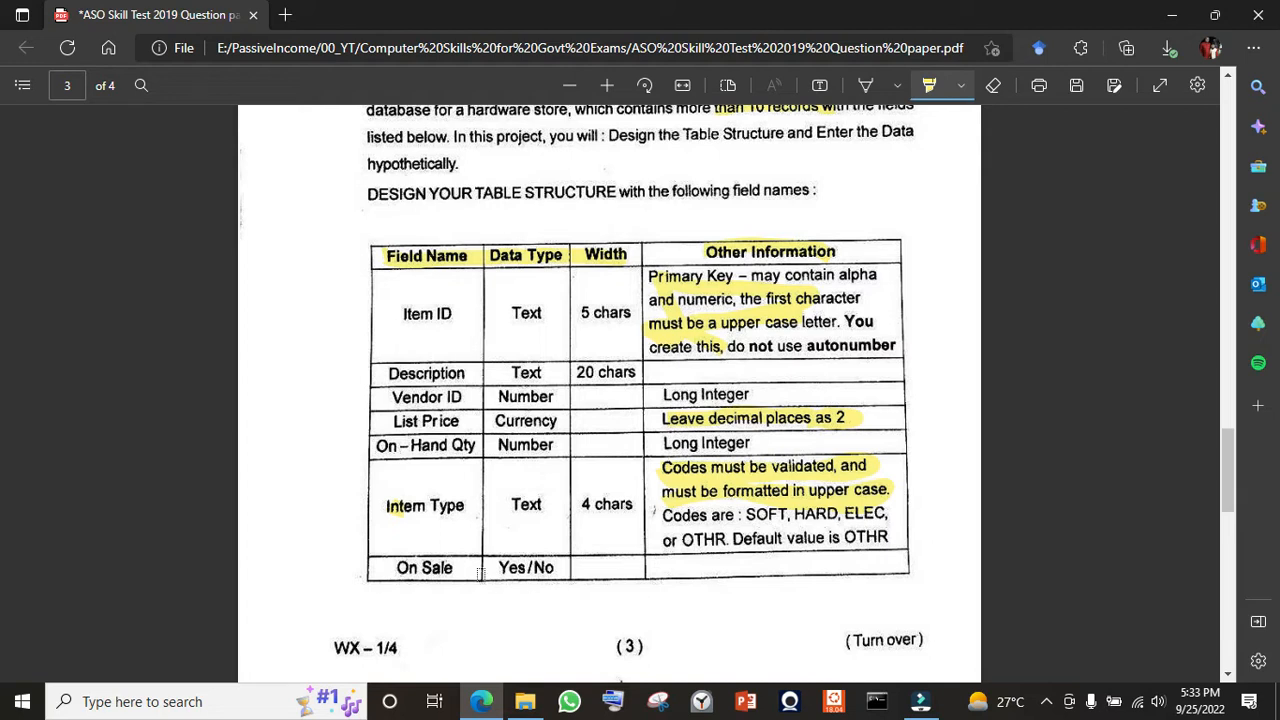
- Highlight "Blank Access Database" and the database file name "Inventory" in the Hints section
{"action": "scroll", "coordinate": [760, 493], "scroll_direction": "down", "scroll_amount": 5}
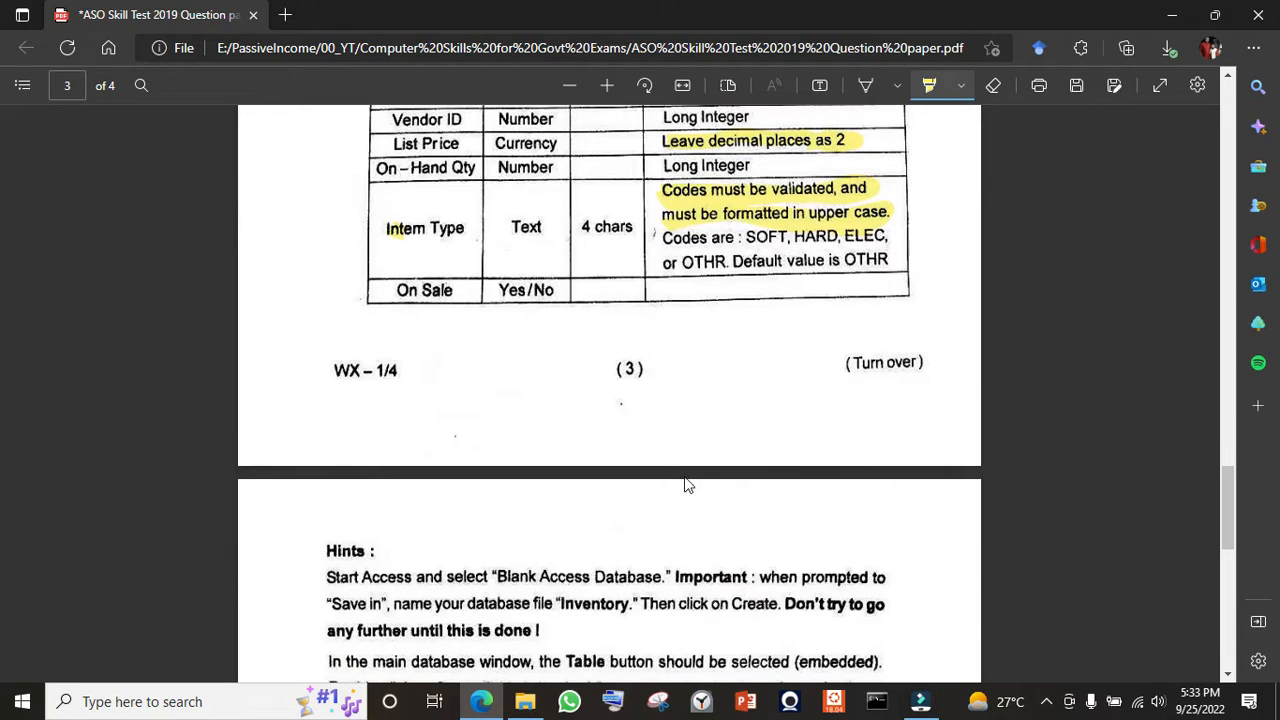
{"action": "scroll", "coordinate": [678, 471], "scroll_direction": "down", "scroll_amount": 2}
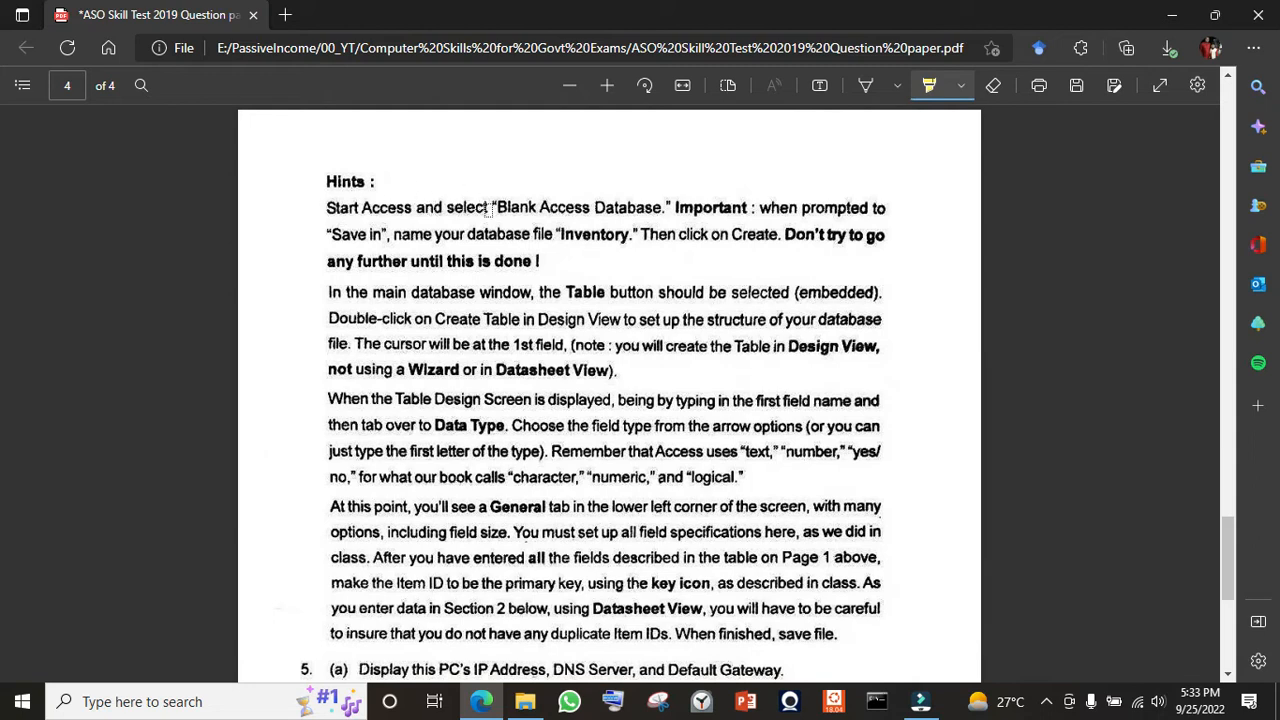
{"action": "mouse_move", "coordinate": [495, 207]}
{"action": "left_mouse_down"}
{"action": "mouse_move", "coordinate": [655, 209]}
{"action": "mouse_move", "coordinate": [547, 213]}
{"action": "left_mouse_up"}
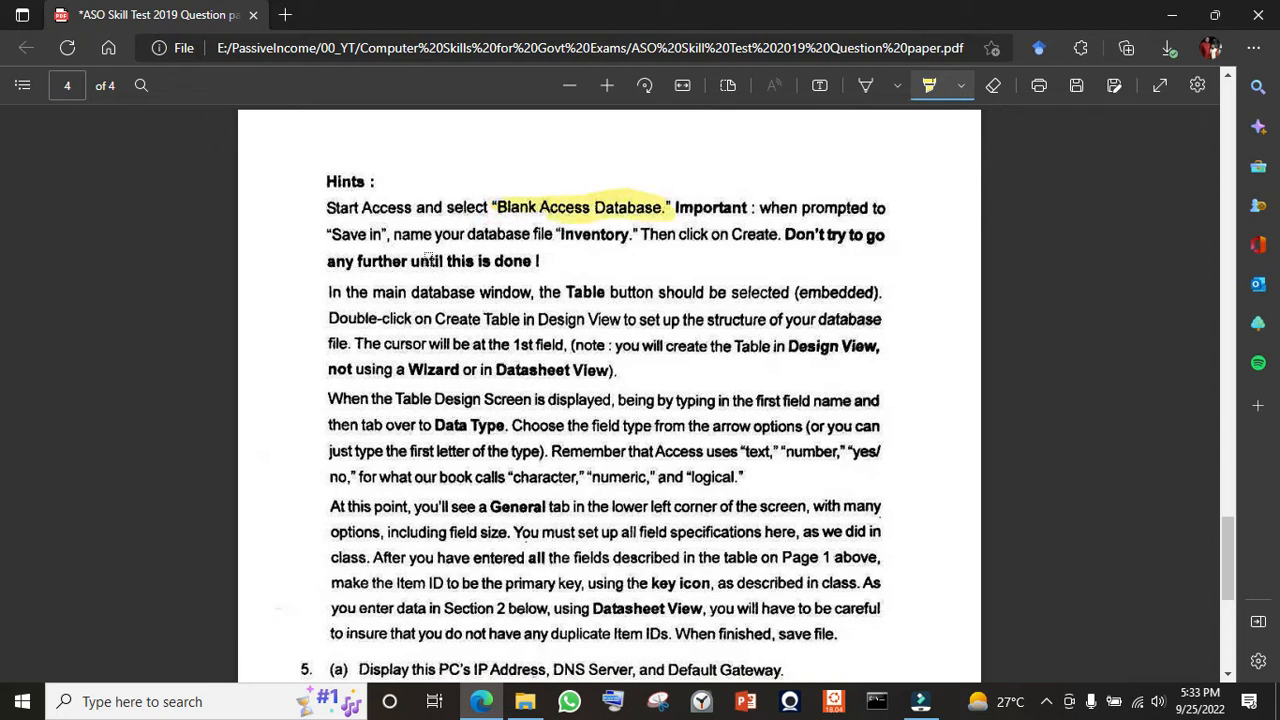
{"action": "left_click_drag", "start_coordinate": [468, 235], "coordinate": [630, 237]}
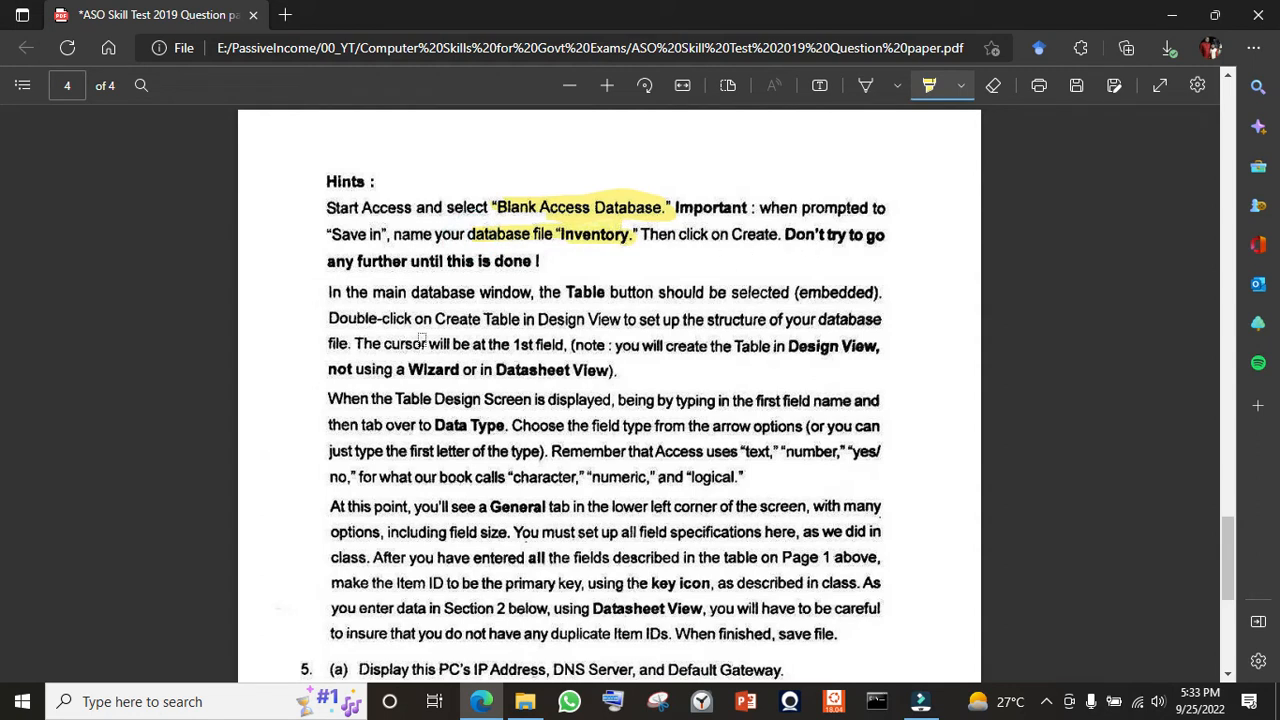
- Highlight "Data Type" and "make the Item ID to be the primary key" in the Hints paragraphs
{"action": "scroll", "coordinate": [594, 314], "scroll_direction": "down", "scroll_amount": 1}
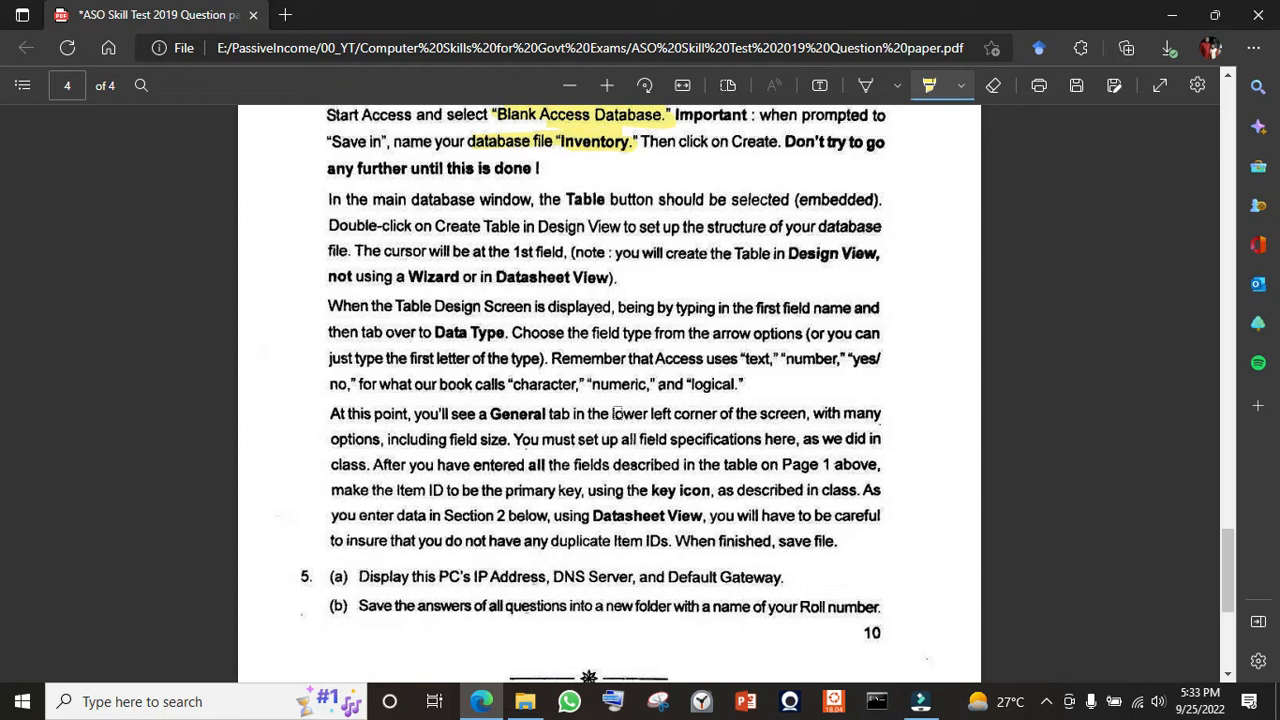
{"action": "left_click_drag", "start_coordinate": [436, 335], "coordinate": [510, 333]}
{"action": "left_click_drag", "start_coordinate": [327, 489], "coordinate": [570, 493]}
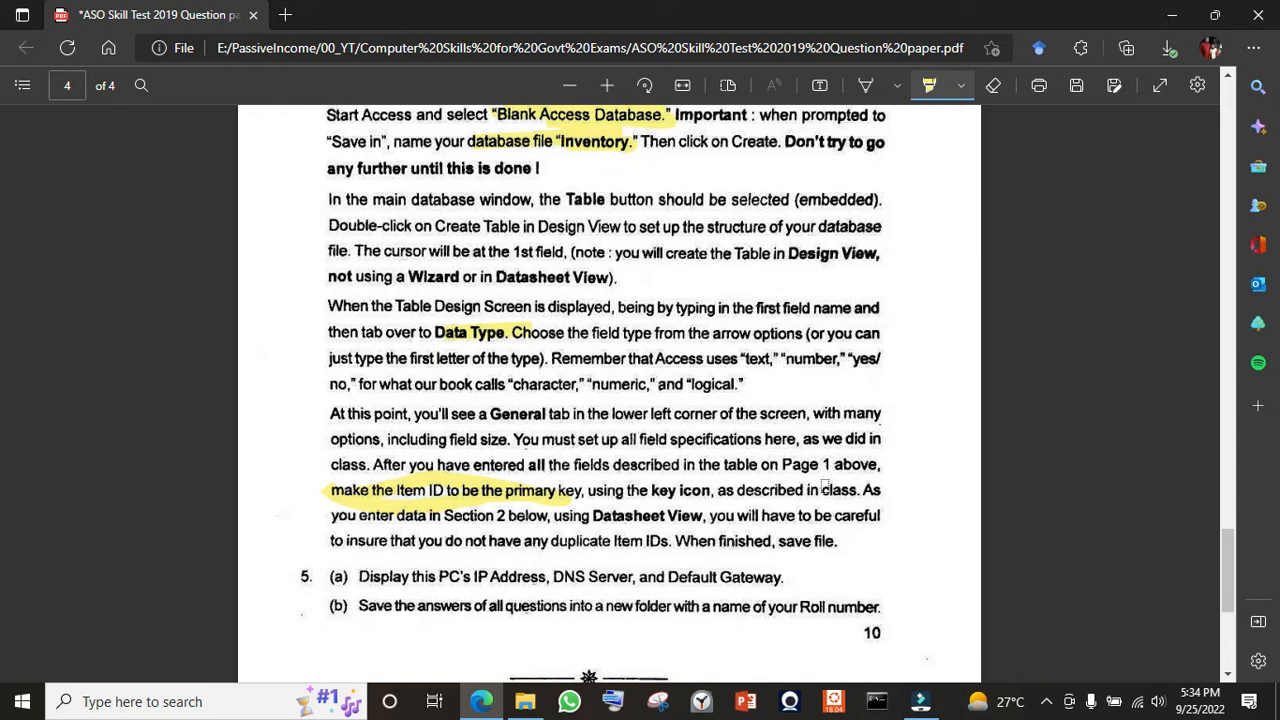
{"action": "scroll", "coordinate": [815, 488], "scroll_direction": "up", "scroll_amount": 2}
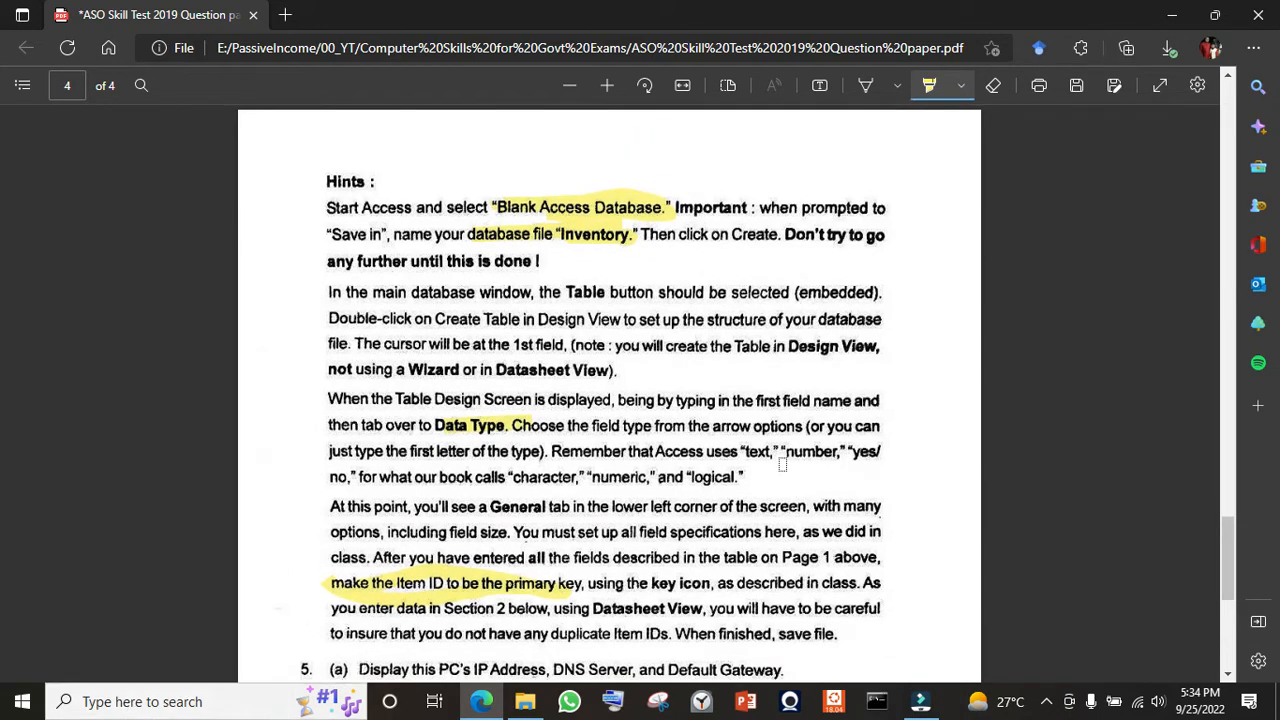
{"action": "scroll", "coordinate": [767, 461], "scroll_direction": "up", "scroll_amount": 12}
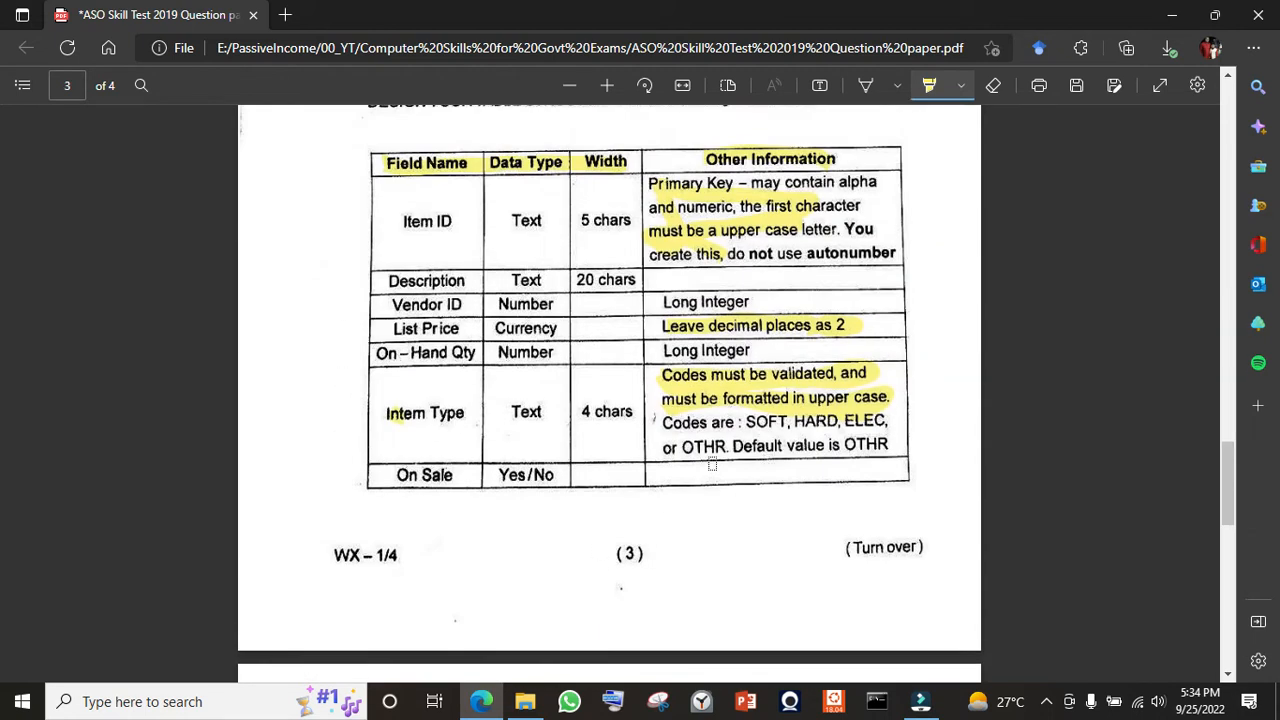
{"action": "scroll", "coordinate": [712, 465], "scroll_direction": "up", "scroll_amount": 1}
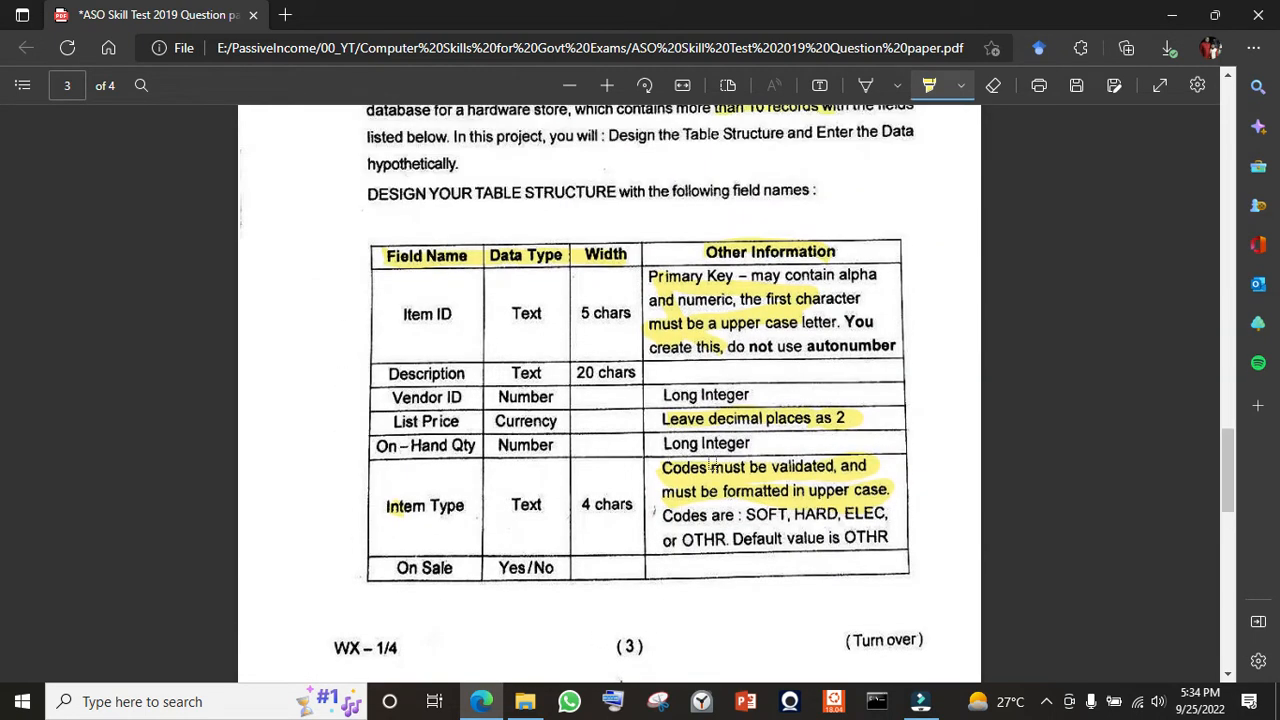
{"action": "left_click", "coordinate": [208, 702]}
{"action": "type", "text": "ms "}
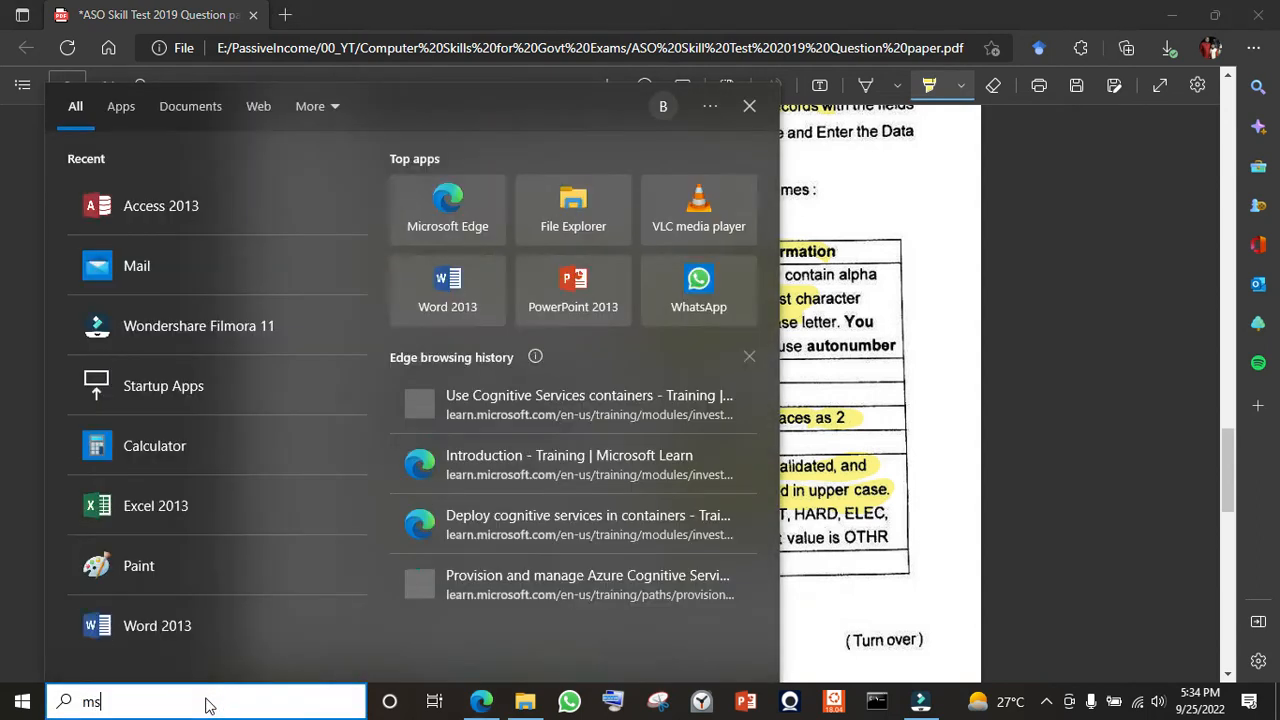
{"action": "type", "text": "acc"}
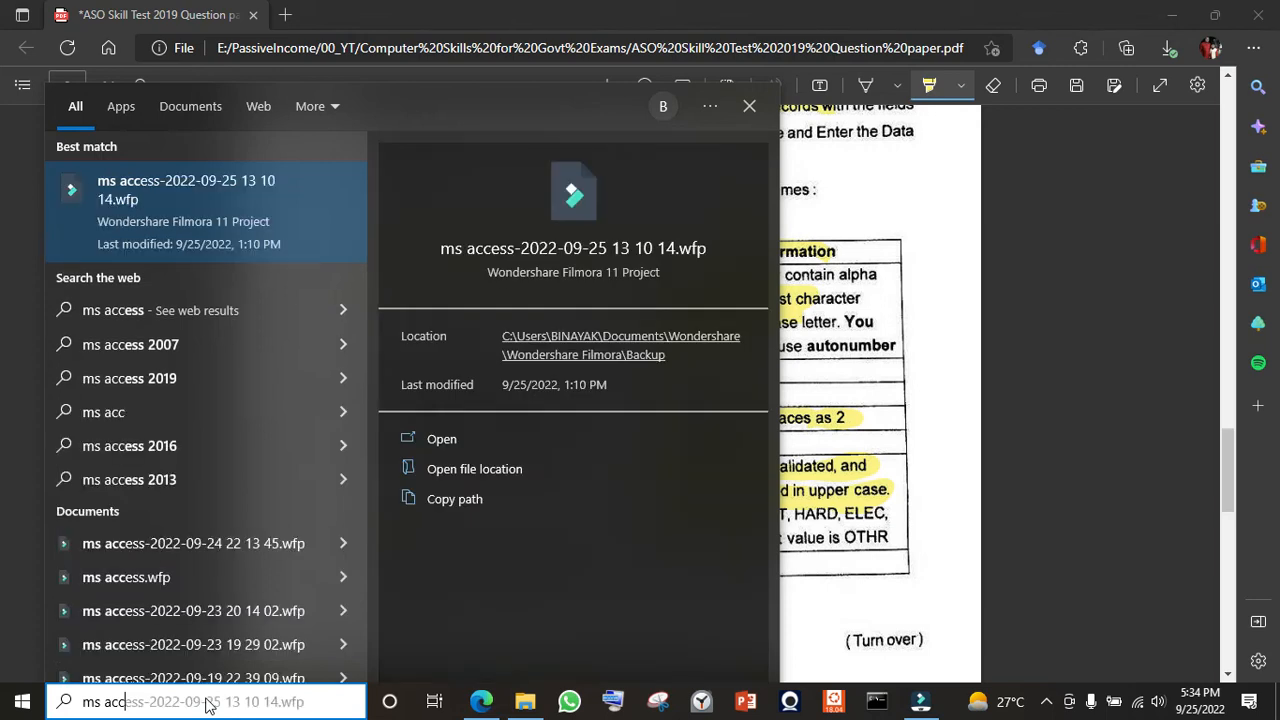
{"action": "type", "text": "ess"}
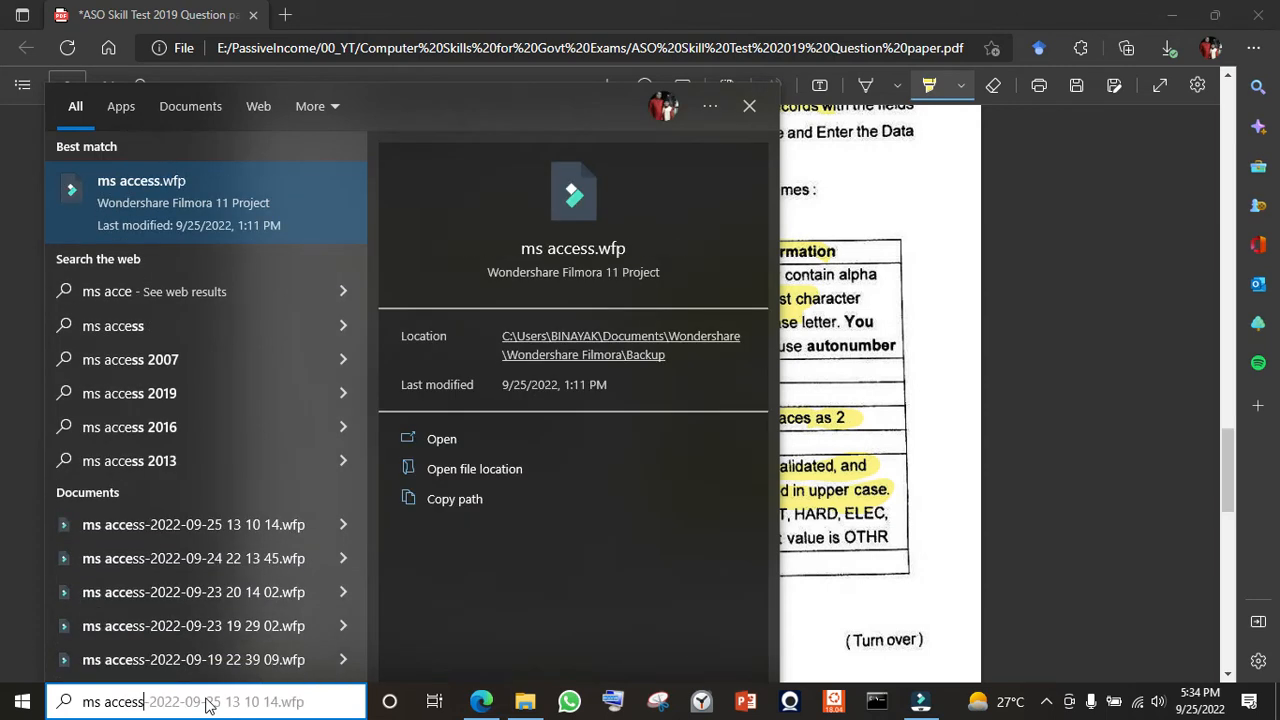
{"action": "key", "text": "BackSpace"}
{"action": "key", "text": "BackSpace"}
{"action": "key", "text": "BackSpace"}
{"action": "key", "text": "BackSpace"}
{"action": "key", "text": "BackSpace"}
{"action": "key", "text": "BackSpace"}
{"action": "key", "text": "BackSpace"}
{"action": "key", "text": "BackSpace"}
{"action": "key", "text": "BackSpace"}
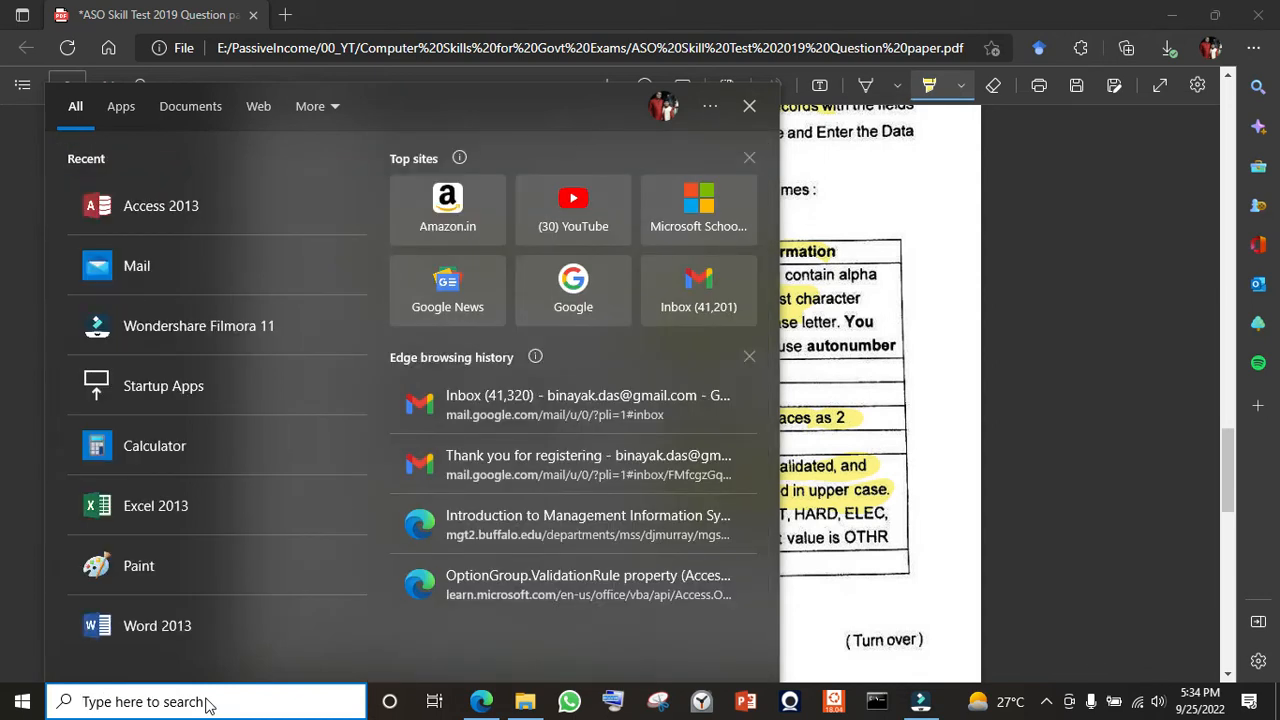
- Search the computer for "access" and open Access 2013
{"action": "type", "text": "access"}
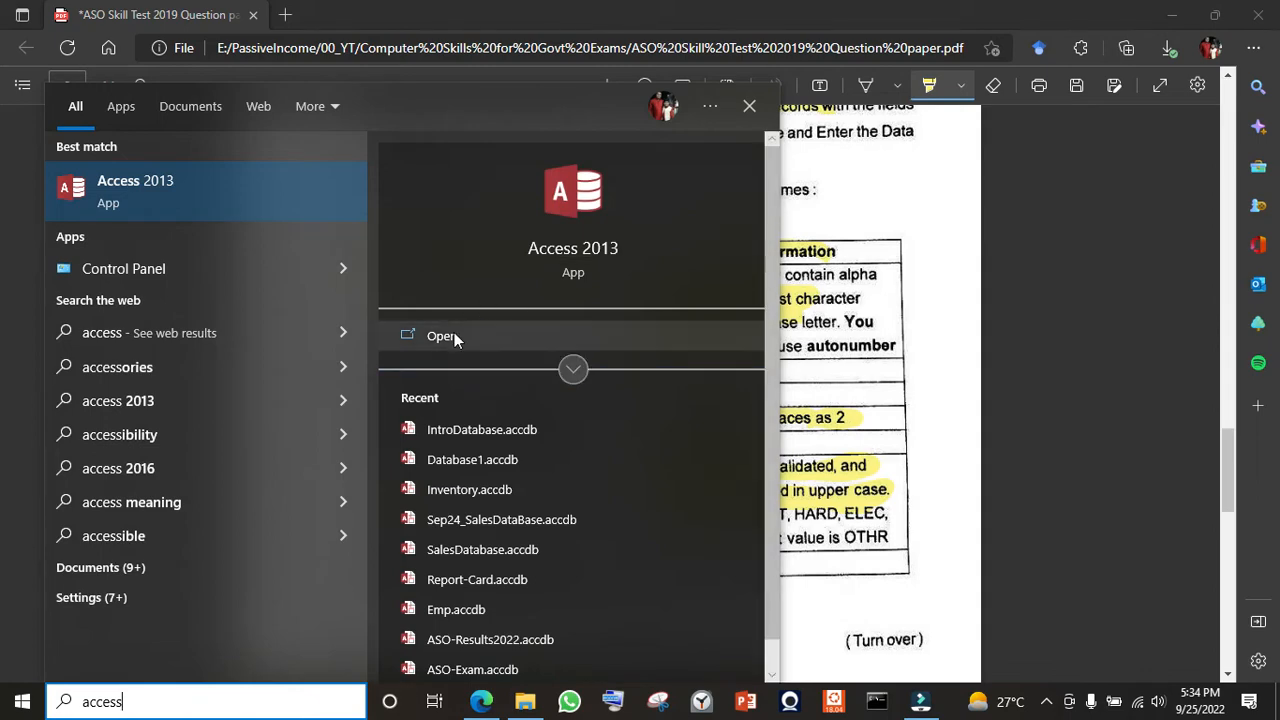
{"action": "left_click", "coordinate": [442, 336]}
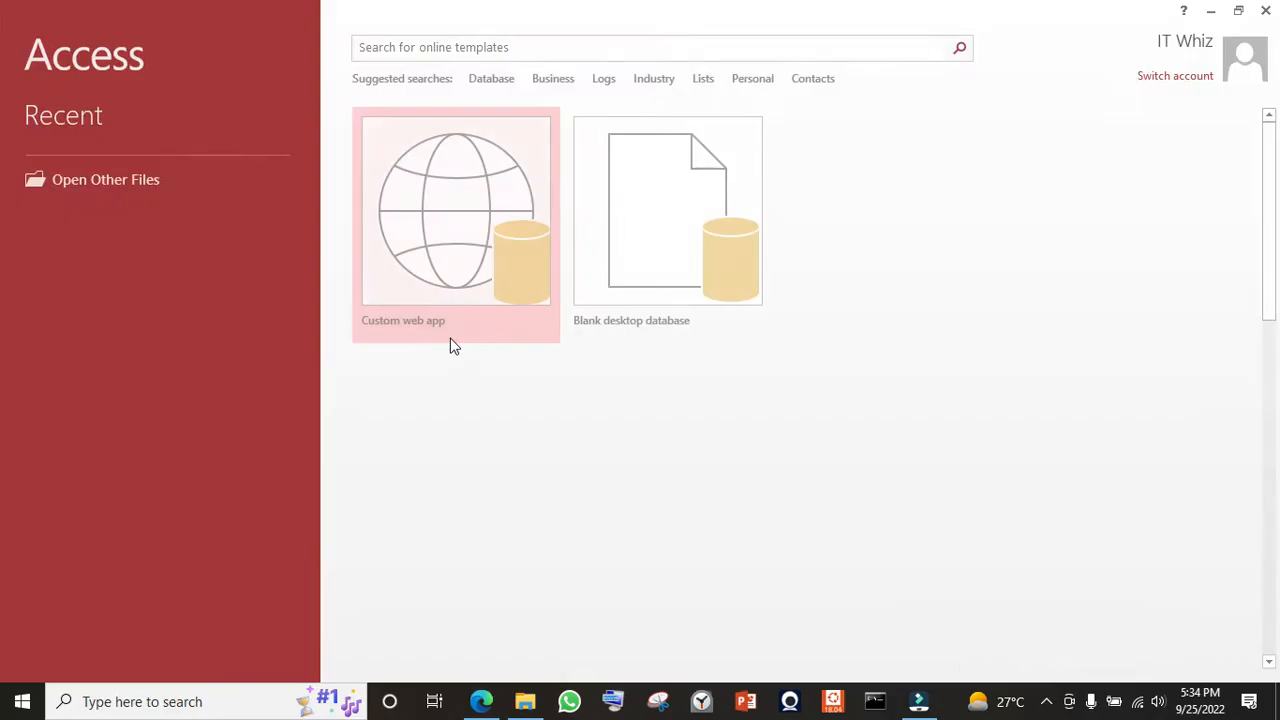
- Create a blank desktop database named Inventory_Sep22, without replacing the existing Inventory file
{"action": "left_click", "coordinate": [674, 212]}
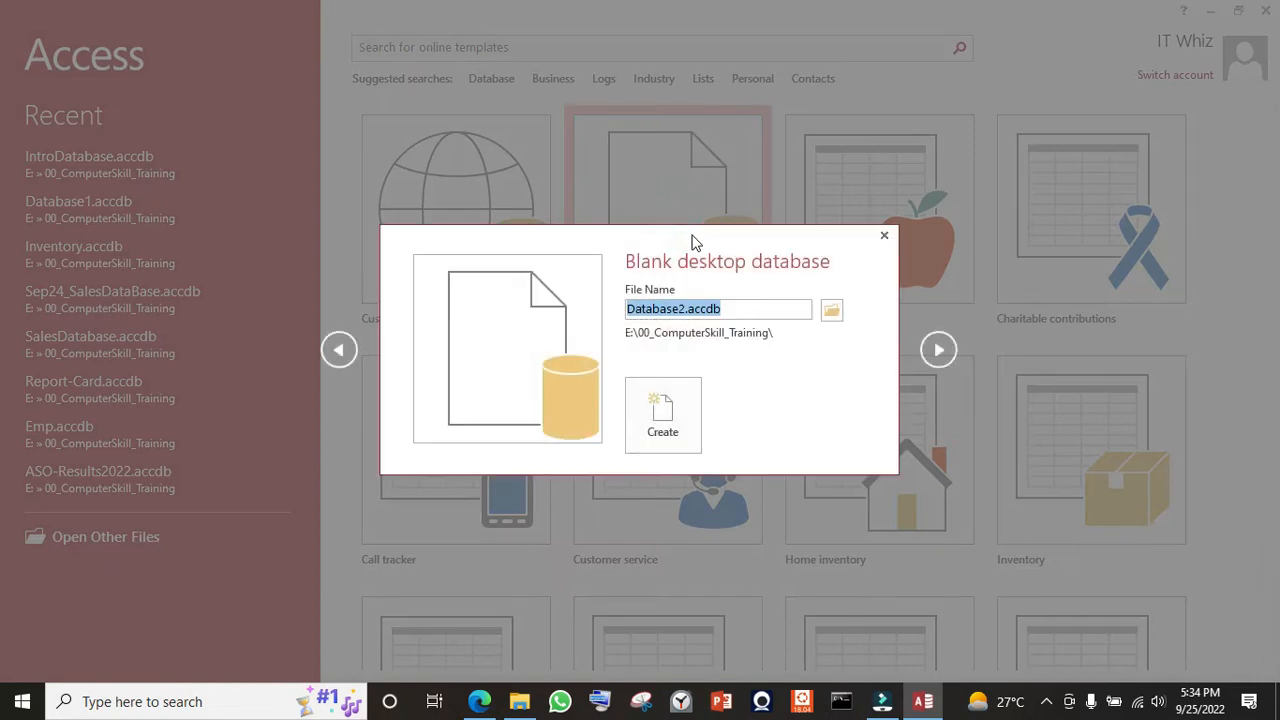
{"action": "key", "text": "BackSpace"}
{"action": "type", "text": "Invento"}
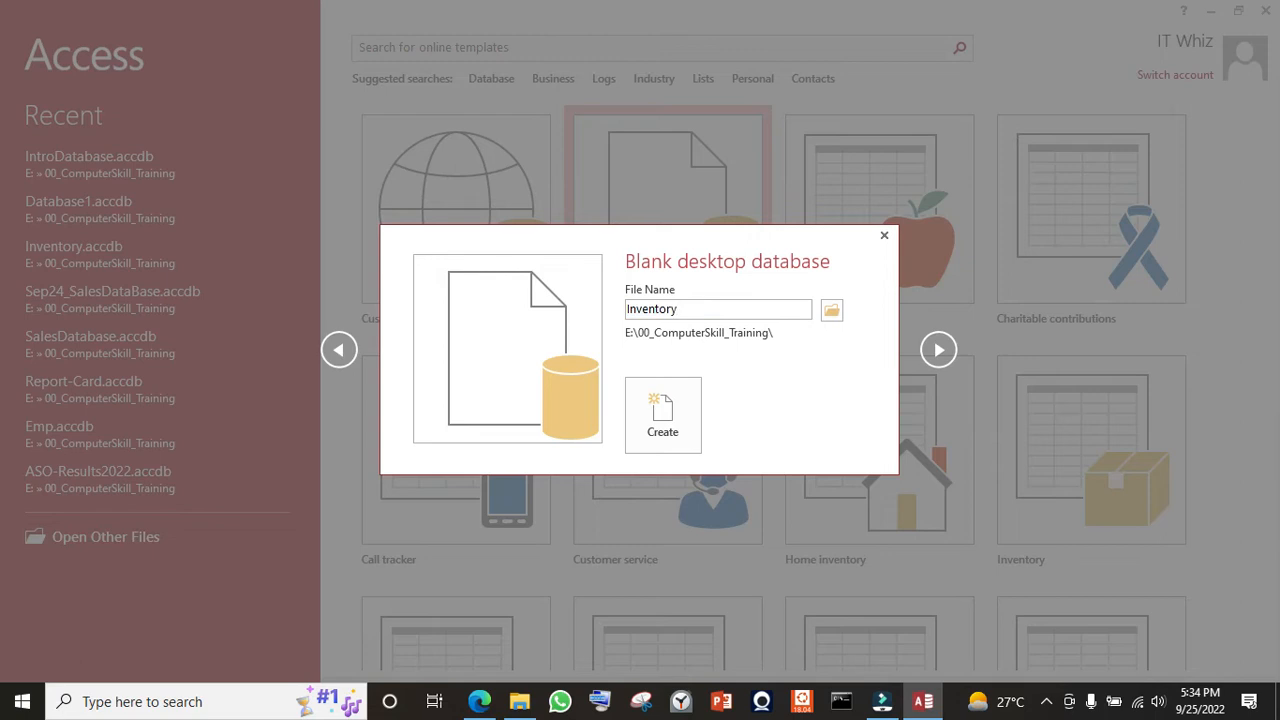
{"action": "type", "text": "ry"}
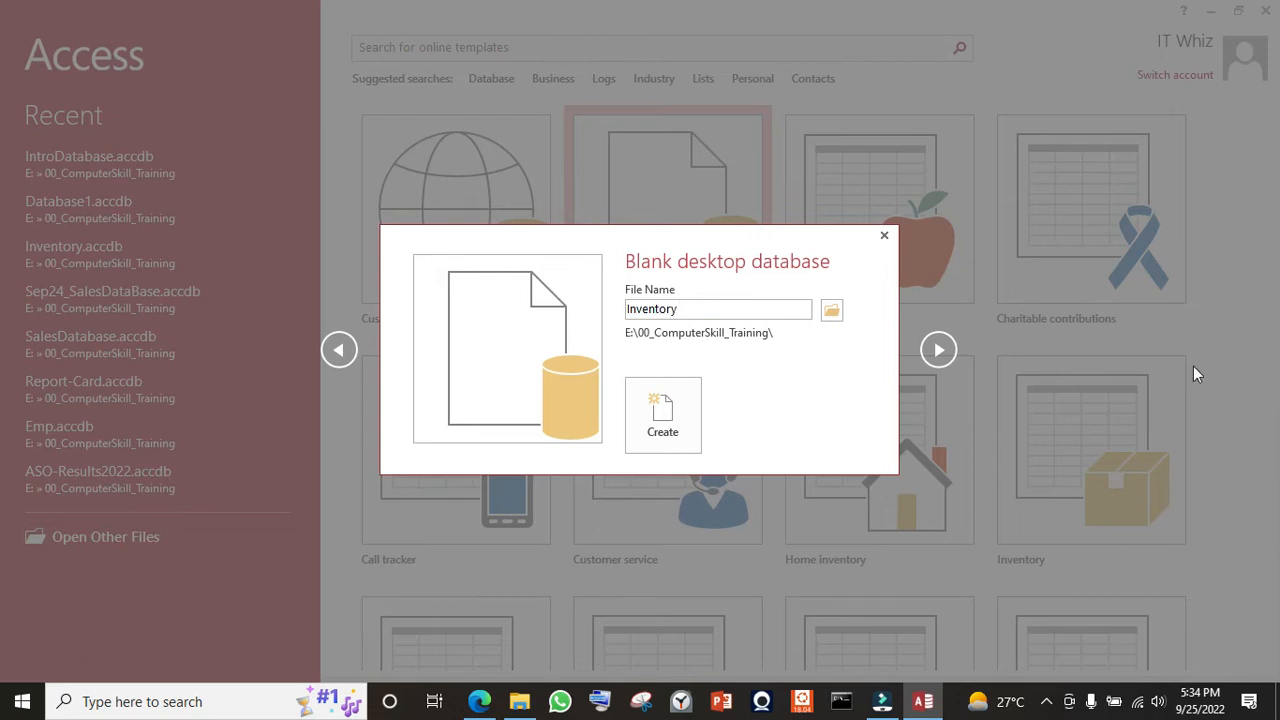
{"action": "left_click", "coordinate": [670, 418]}
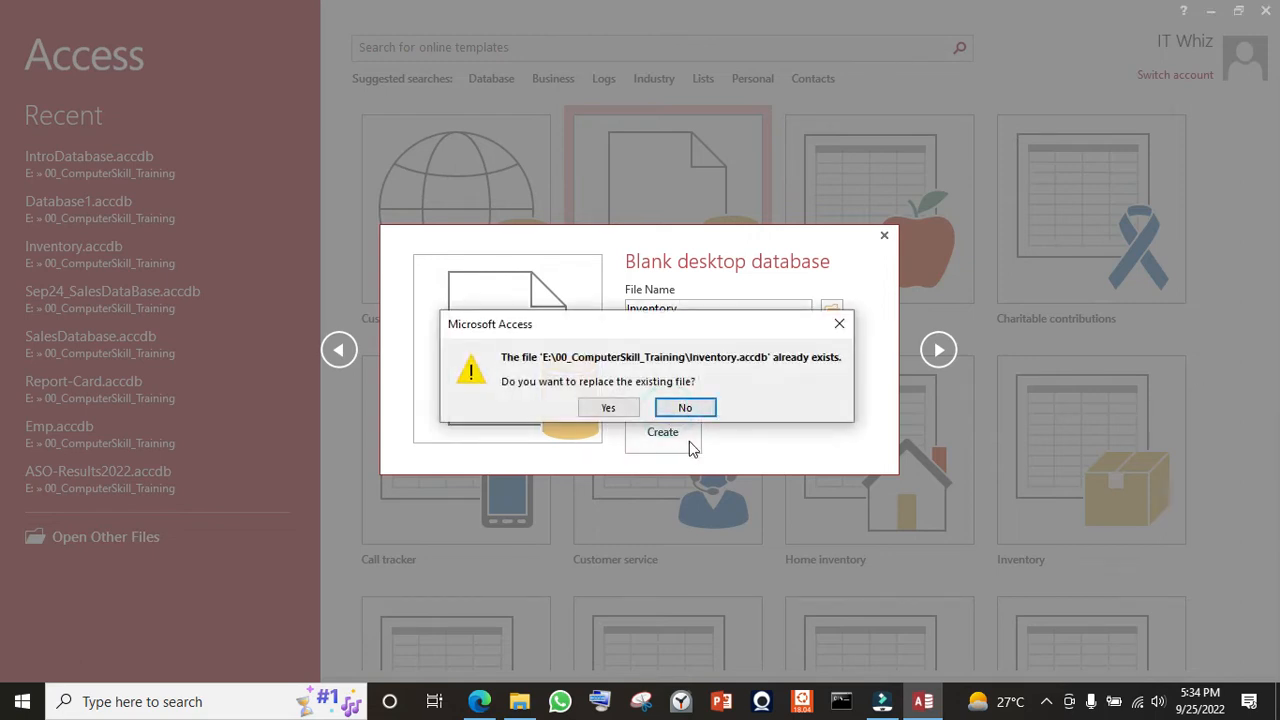
{"action": "left_click", "coordinate": [839, 323]}
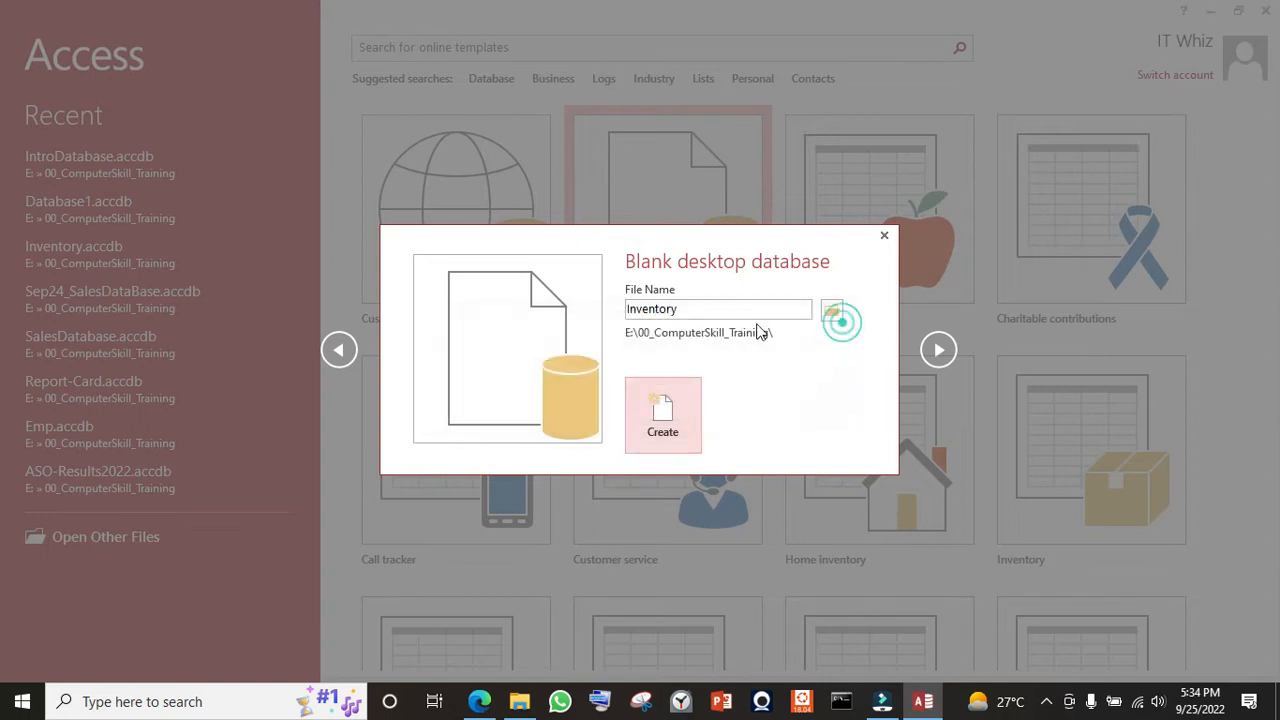
{"action": "left_click", "coordinate": [723, 309]}
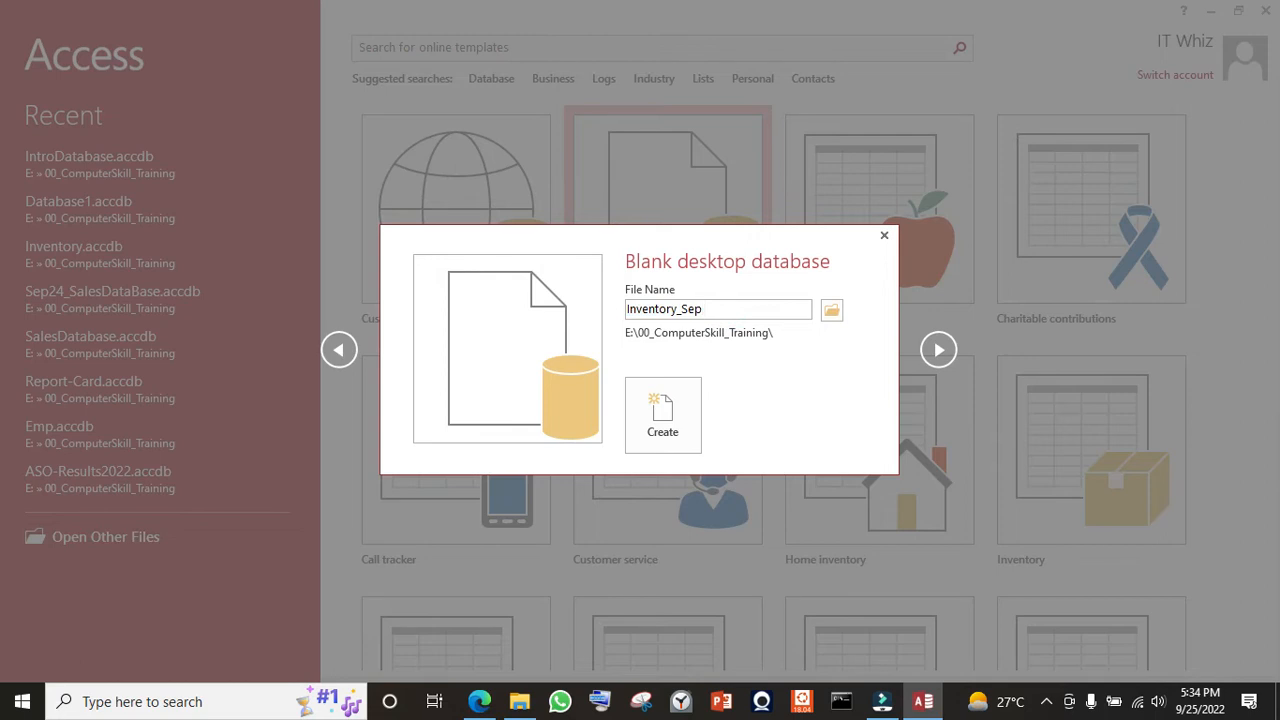
{"action": "left_click", "coordinate": [664, 418]}
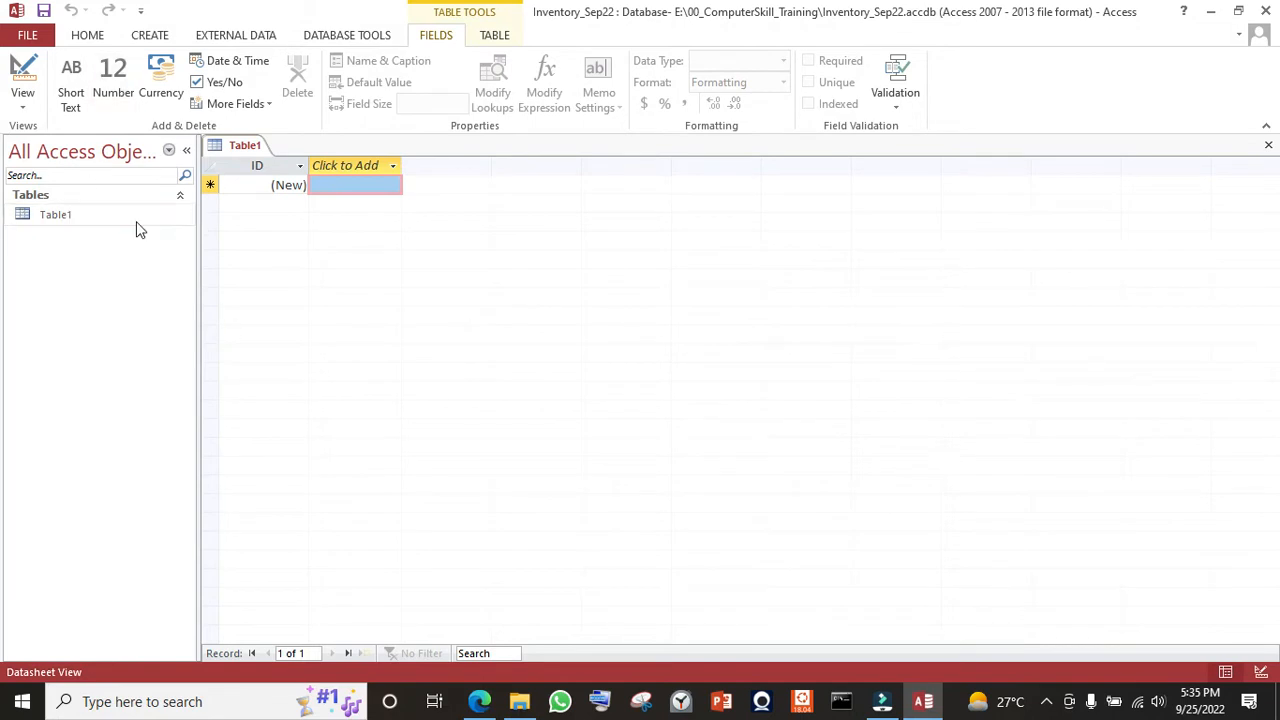
- Switch the new table to Design view, saving it under the name Inventory_Table
{"action": "left_click", "coordinate": [1261, 673]}
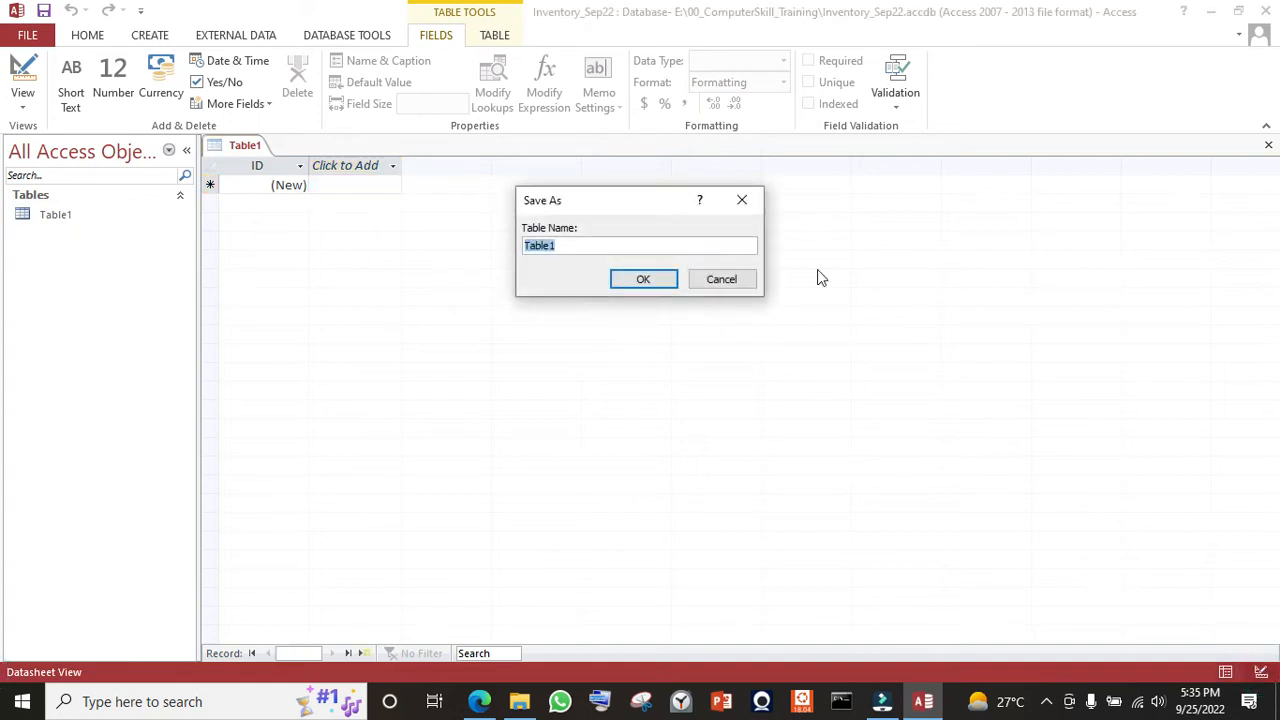
{"action": "type", "text": "I"}
{"action": "type", "text": "nventory_T"}
{"action": "key", "text": "Return"}
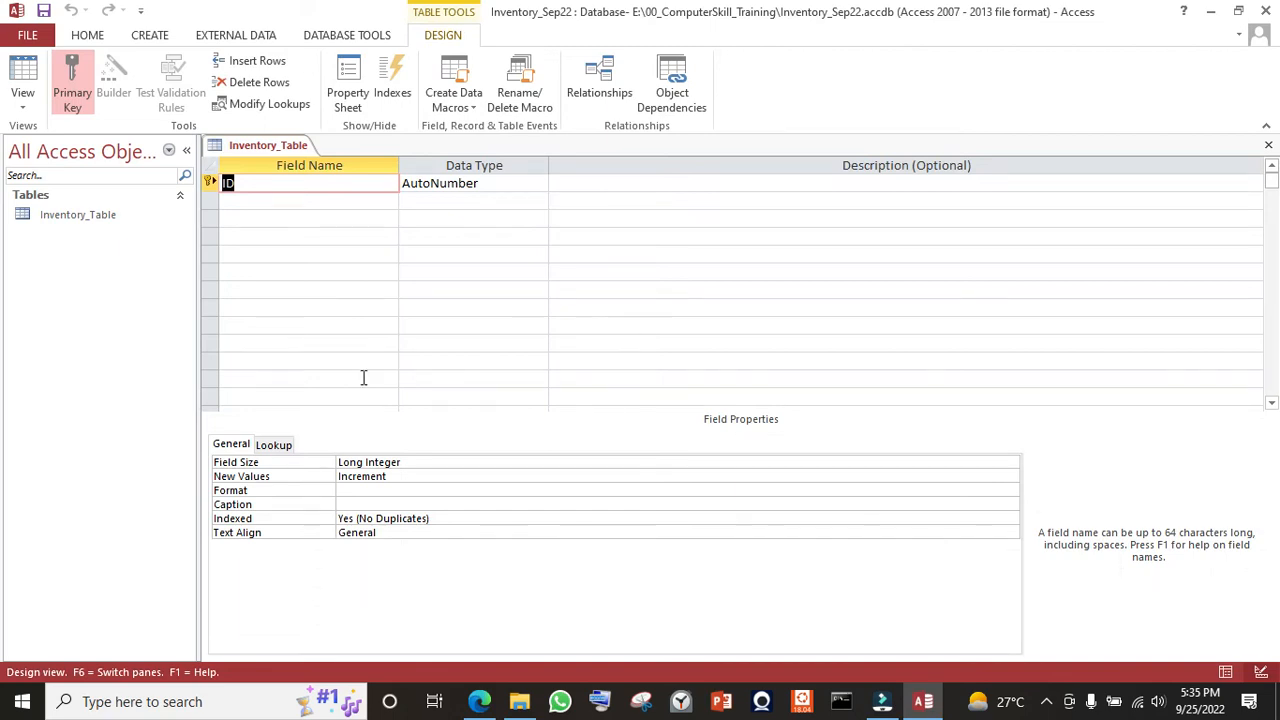
- Check the first field name in the question paper in Edge and rename the table's ID field to Item ID in Access
{"action": "left_click", "coordinate": [282, 207]}
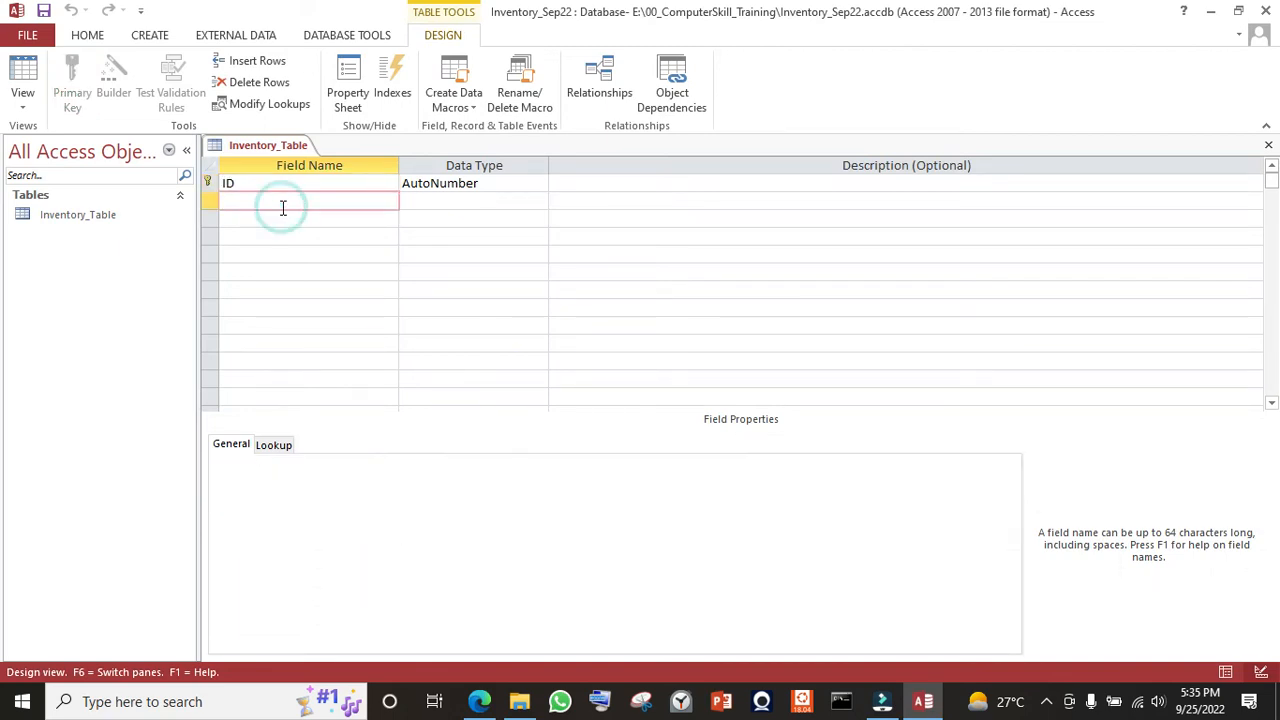
{"action": "key", "text": "alt+Tab"}
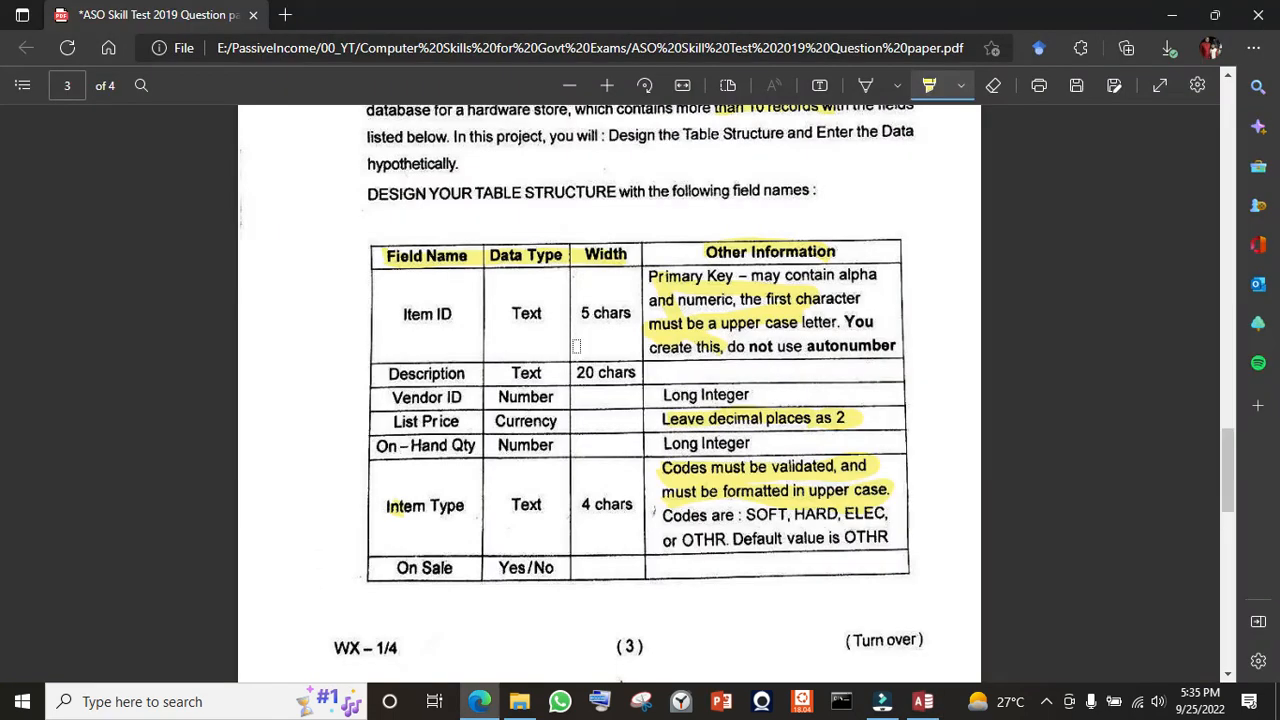
{"action": "key", "text": "alt+Tab"}
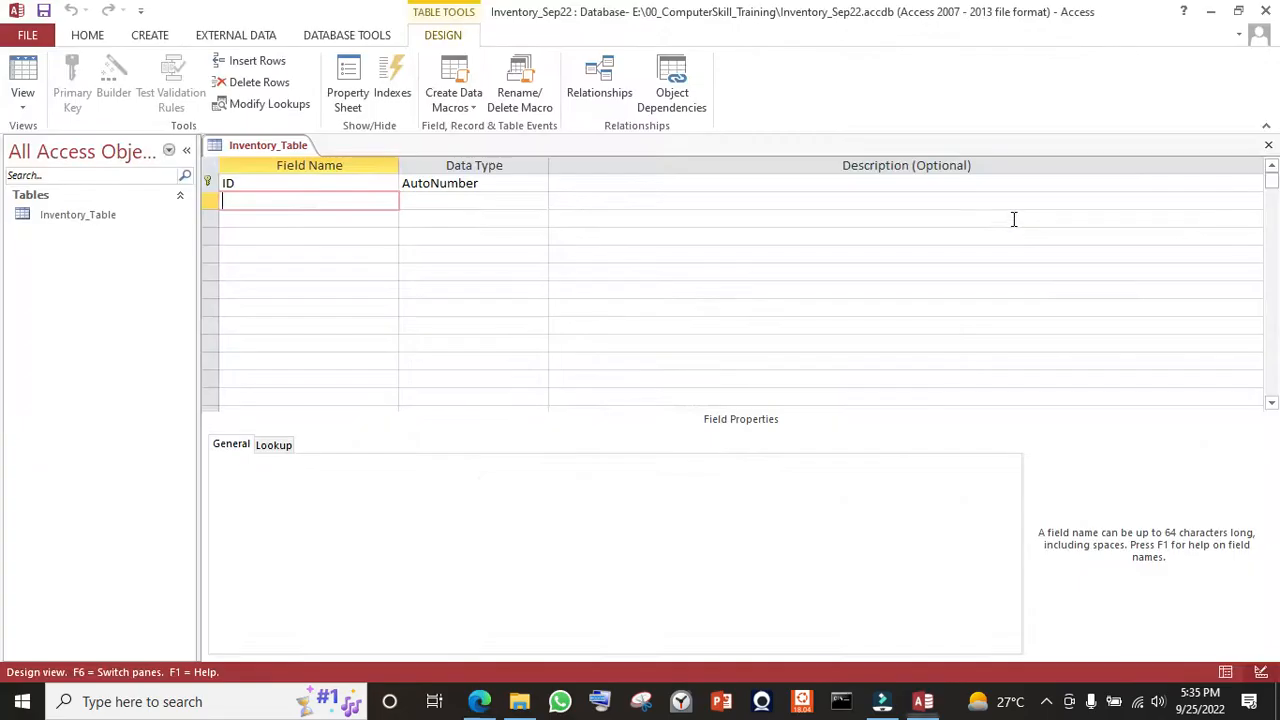
{"action": "key", "text": "shift+Tab"}
{"action": "key", "text": "shift+Tab"}
{"action": "key", "text": "shift+Tab"}
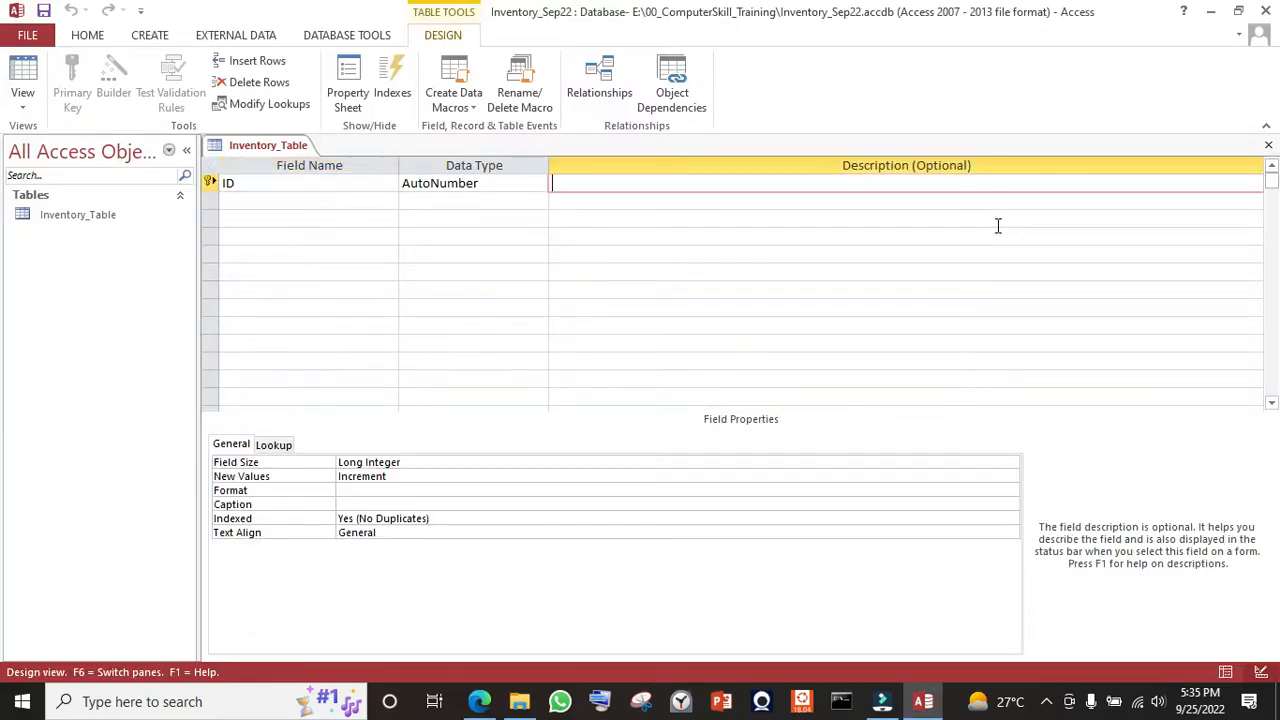
{"action": "type", "text": "Item ID"}
{"action": "key", "text": "Tab"}
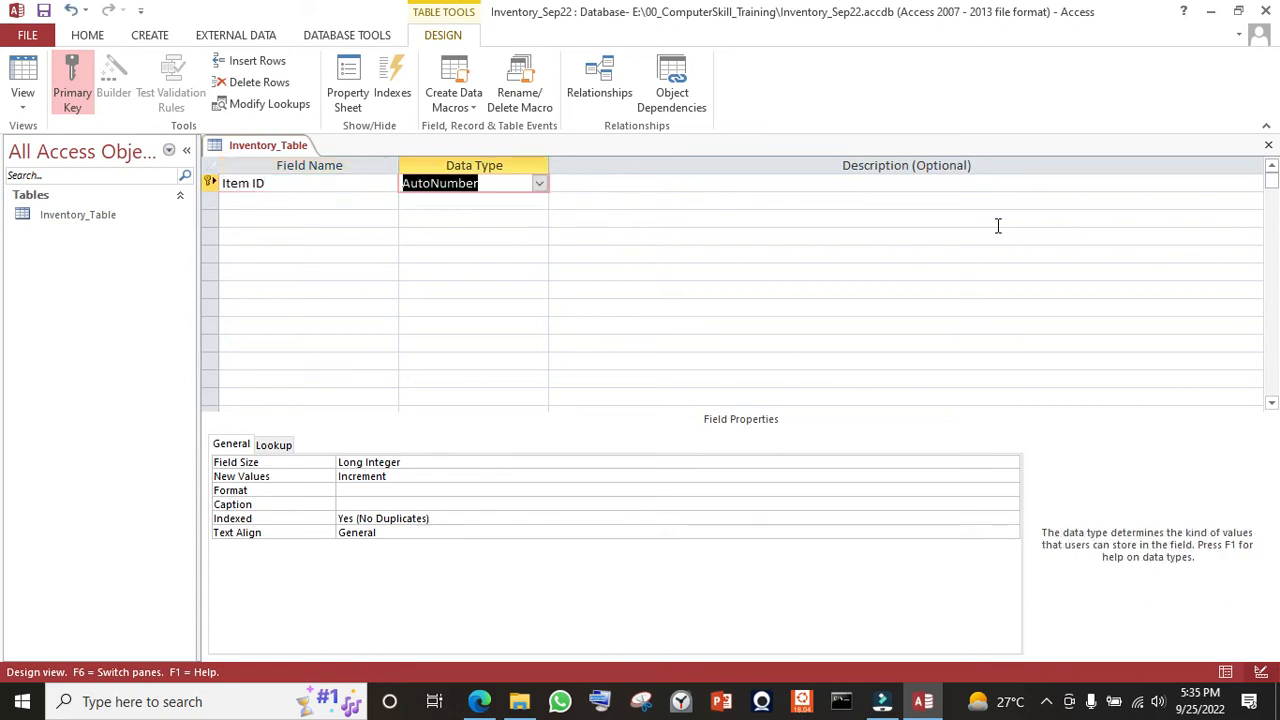
- Check the question paper for the second field name and add a Description field with the Short Text type below Item ID
{"action": "left_click", "coordinate": [320, 203]}
{"action": "key", "text": "alt+Tab"}
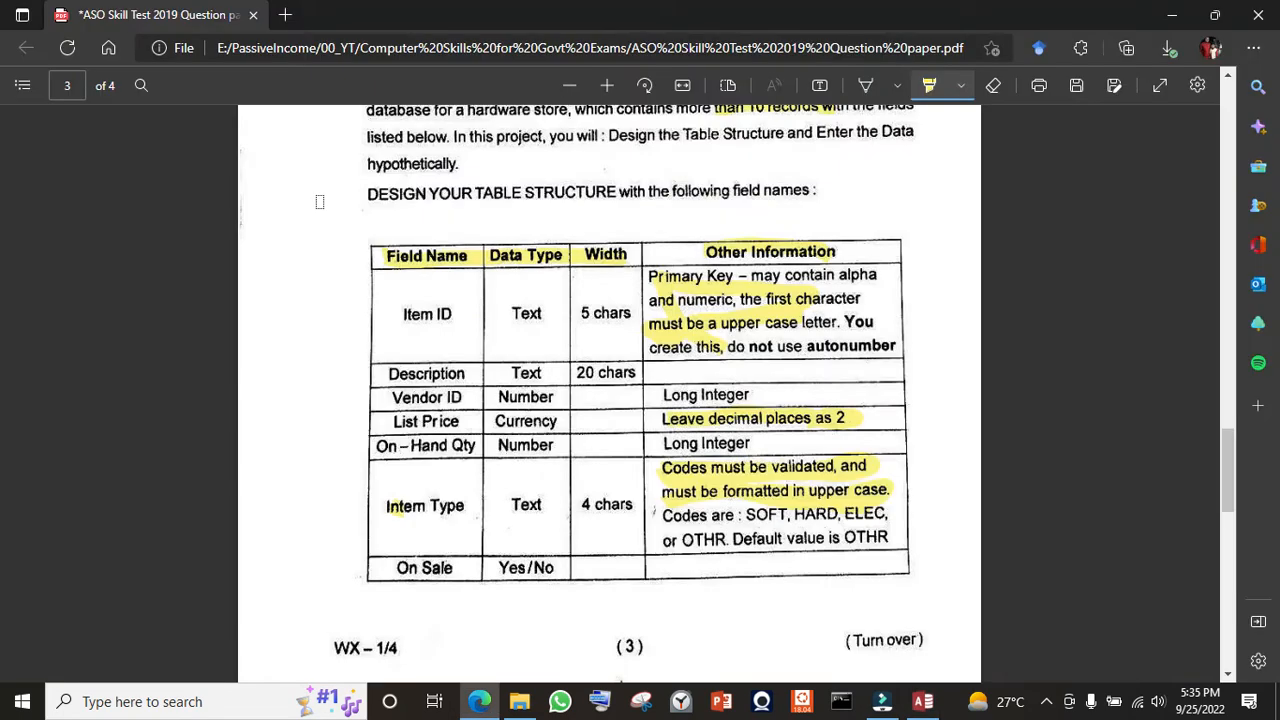
{"action": "key", "text": "alt+Tab"}
{"action": "type", "text": "Descri[tion"}
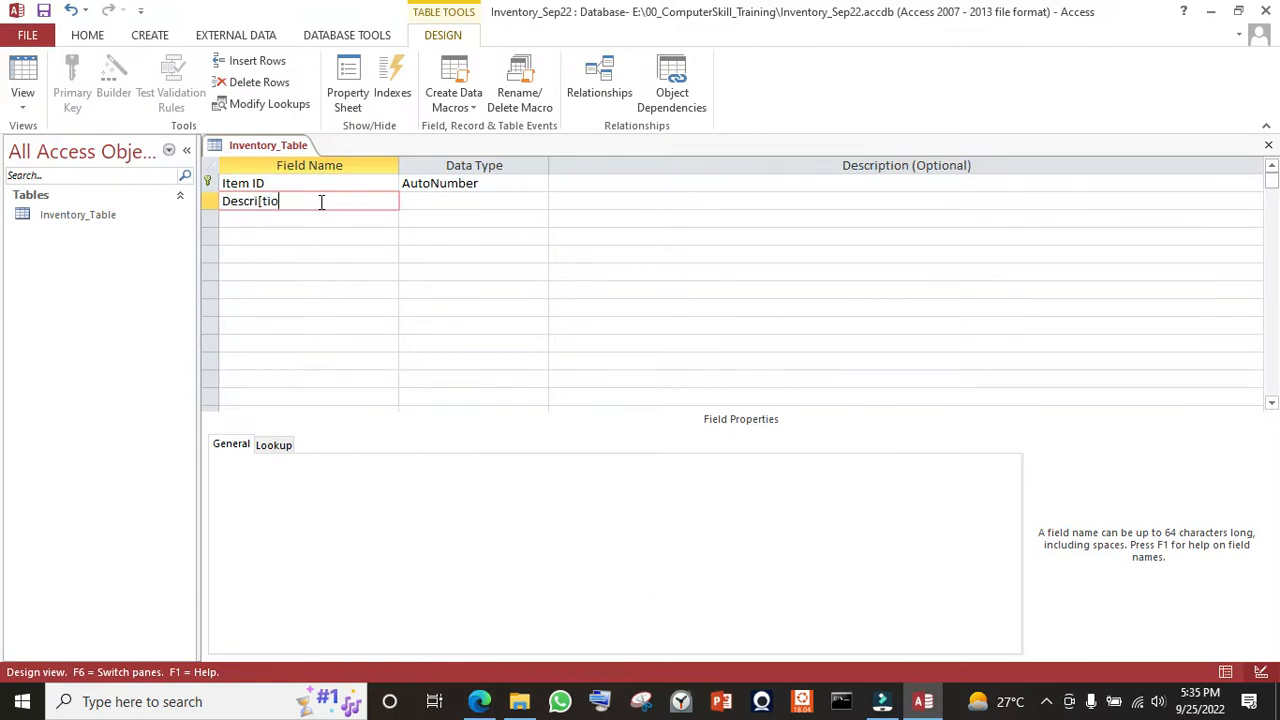
{"action": "key", "text": "BackSpace"}
{"action": "key", "text": "BackSpace"}
{"action": "key", "text": "BackSpace"}
{"action": "key", "text": "BackSpace"}
{"action": "key", "text": "BackSpace"}
{"action": "type", "text": "ption"}
{"action": "key", "text": "Tab"}
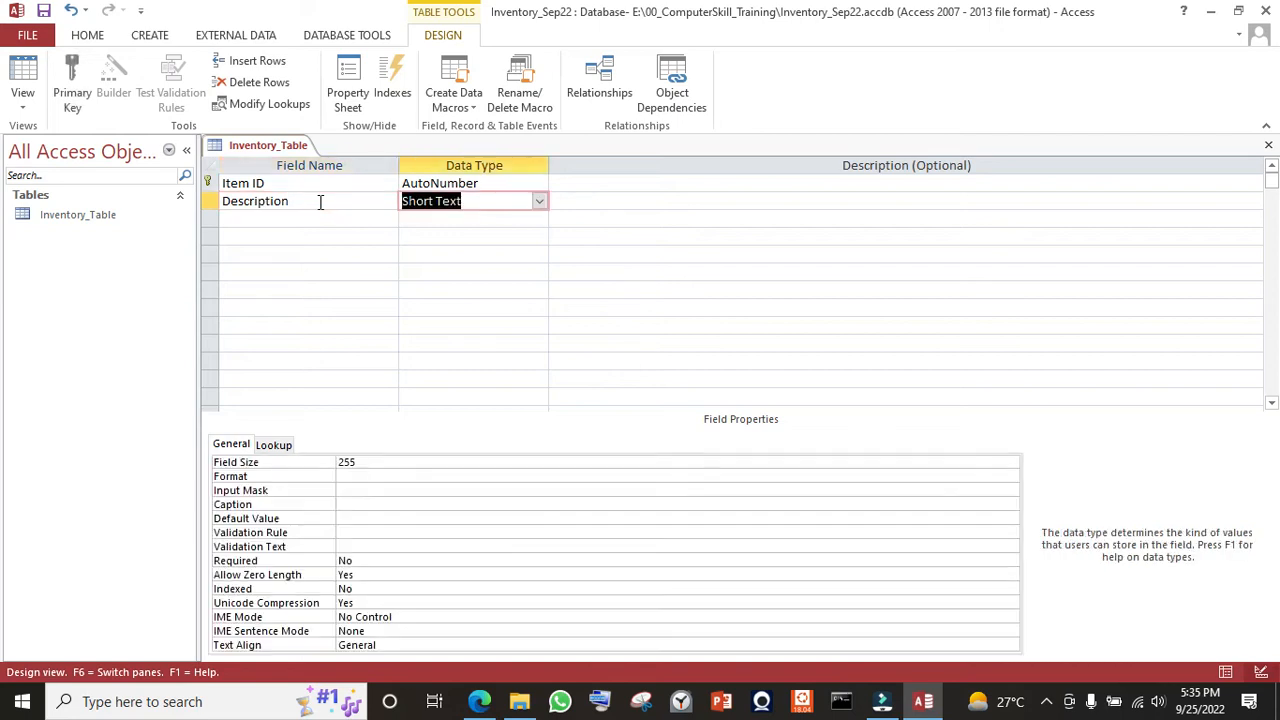
- Consult the question paper for the third field name and add a Vendor ID field below Description
{"action": "left_click", "coordinate": [274, 218]}
{"action": "key", "text": "alt+Tab"}
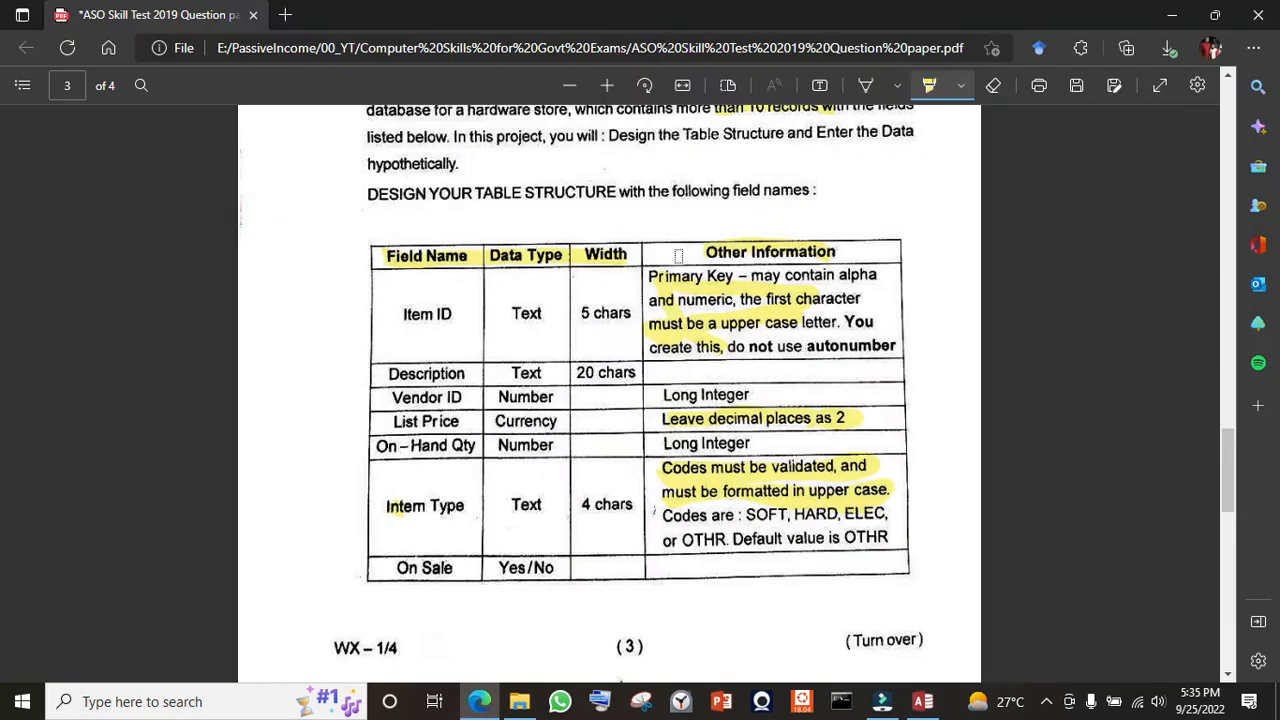
{"action": "key", "text": "alt+Tab"}
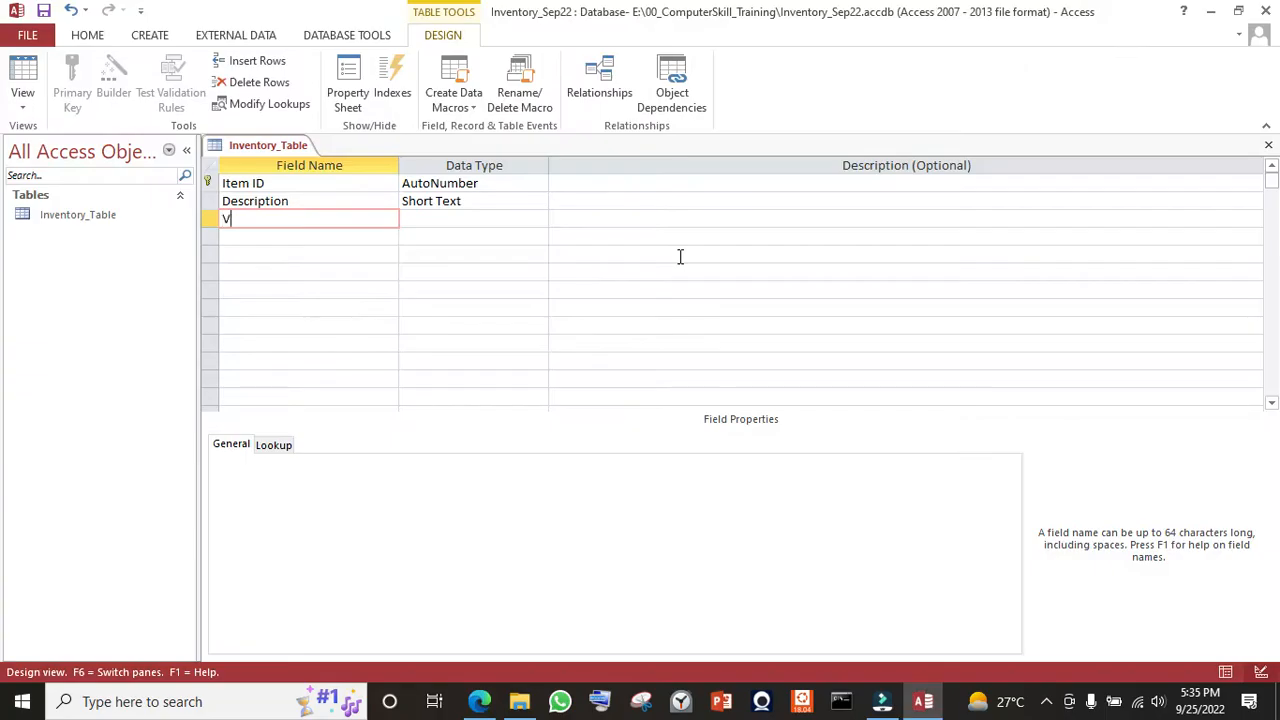
{"action": "type", "text": "Vendor ID"}
- Look up the fourth field name in the question paper and add a List Price field below Vendor ID
{"action": "left_click", "coordinate": [291, 240]}
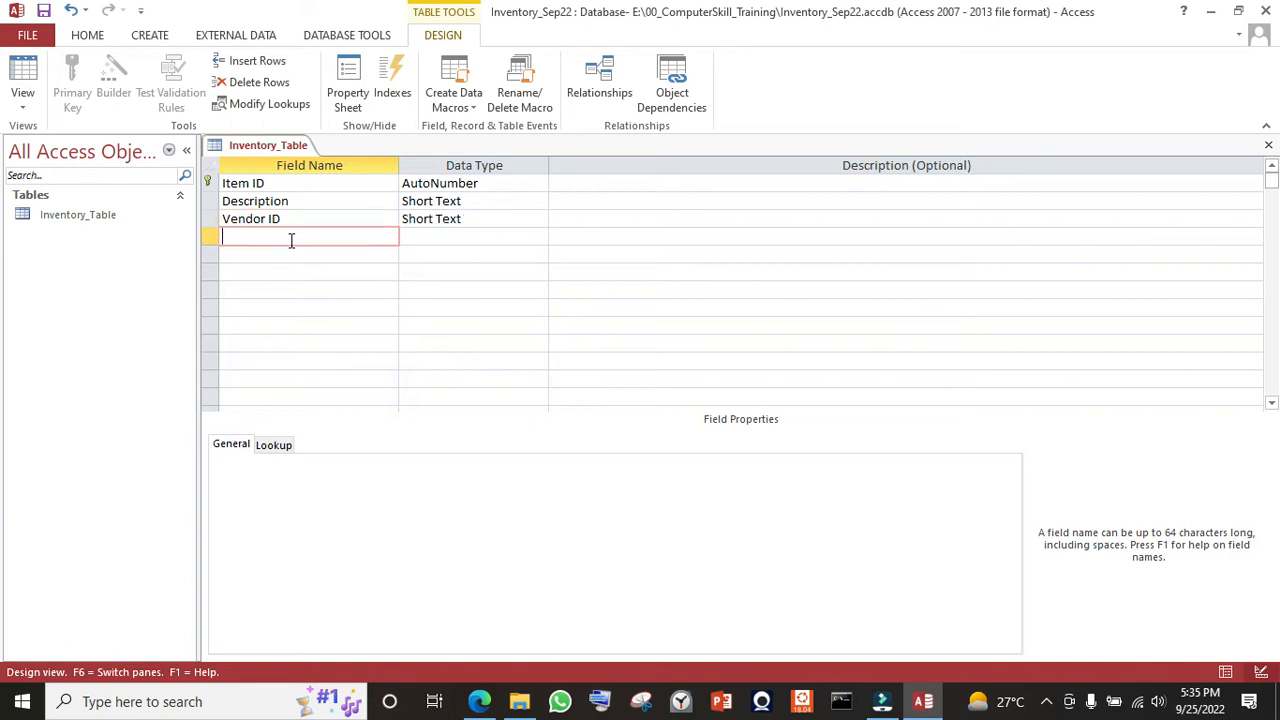
{"action": "key", "text": "alt+Tab"}
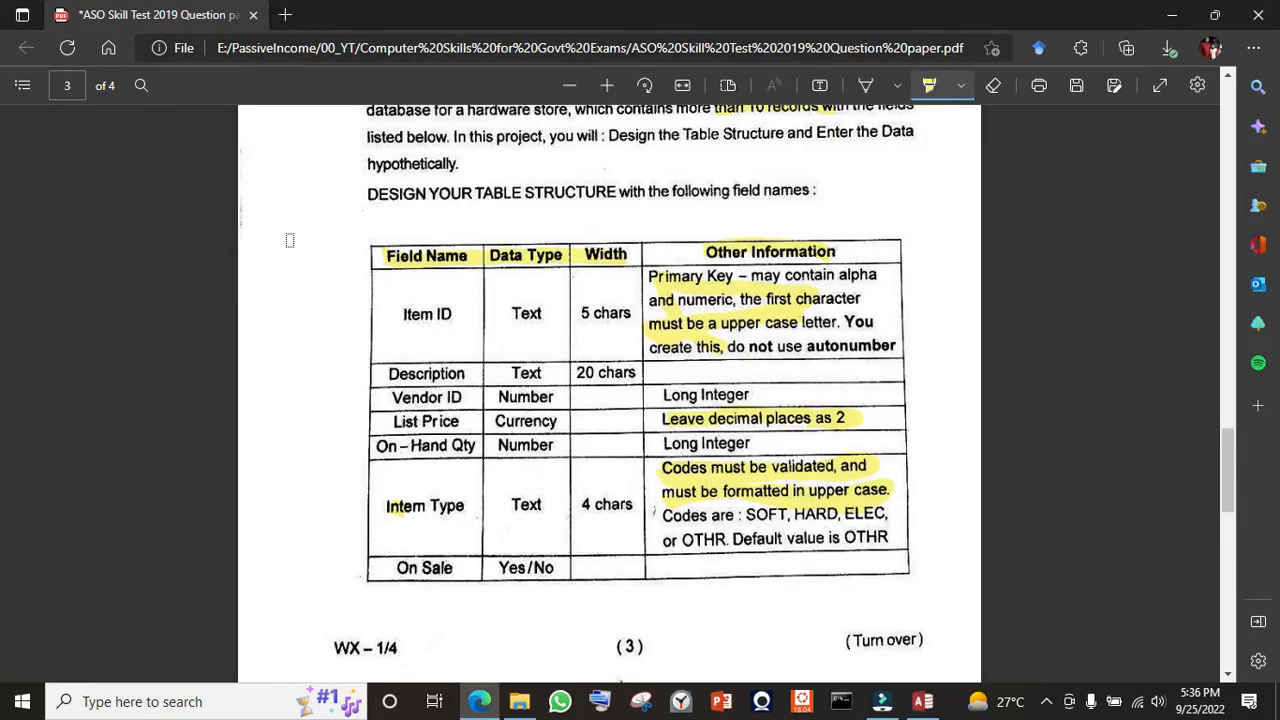
{"action": "key", "text": "alt+Tab"}
{"action": "type", "text": "Lis"}
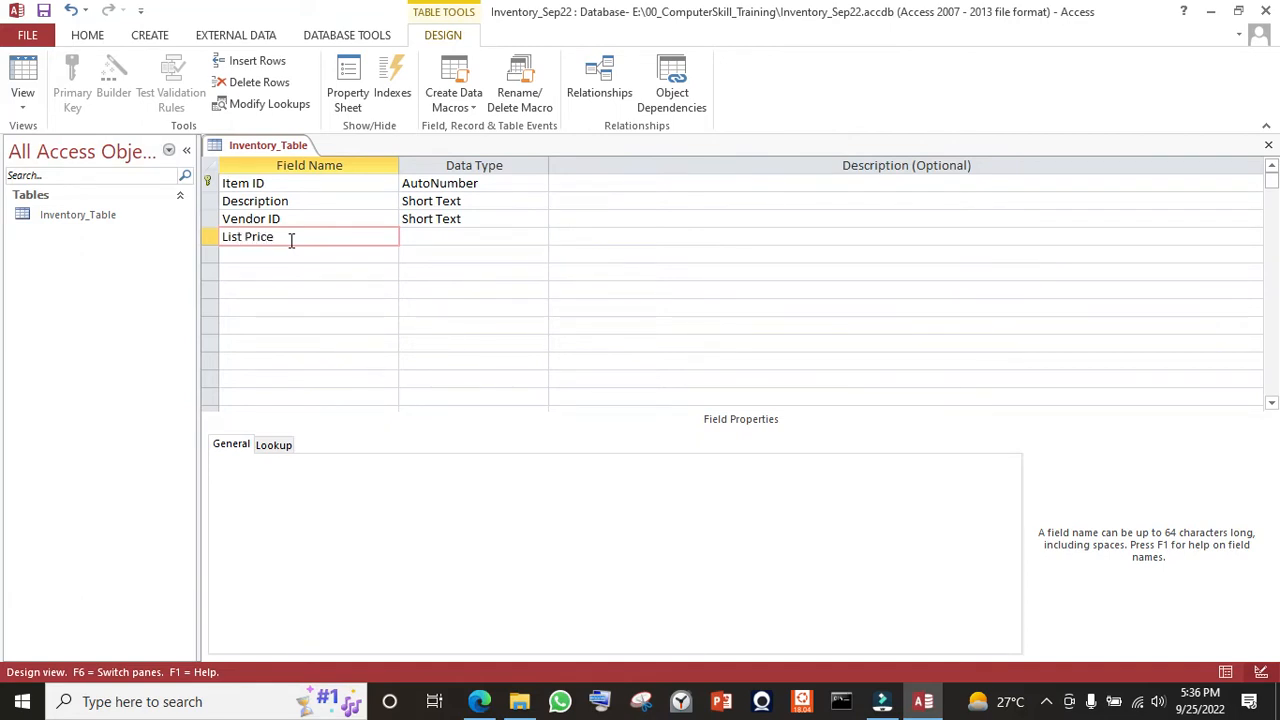
{"action": "key", "text": "Down"}
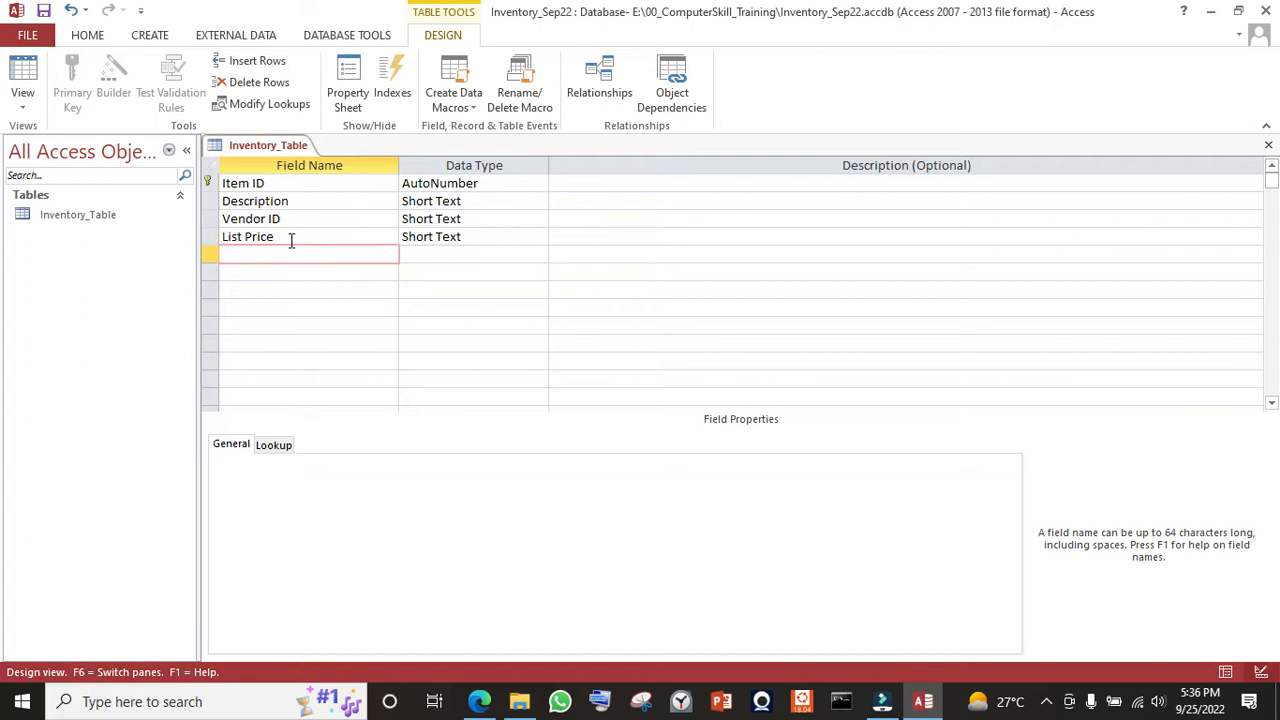
- Check the fifth field in the question paper and set the data type of the empty row below List Price to Short Text
{"action": "key", "text": "alt+Tab"}
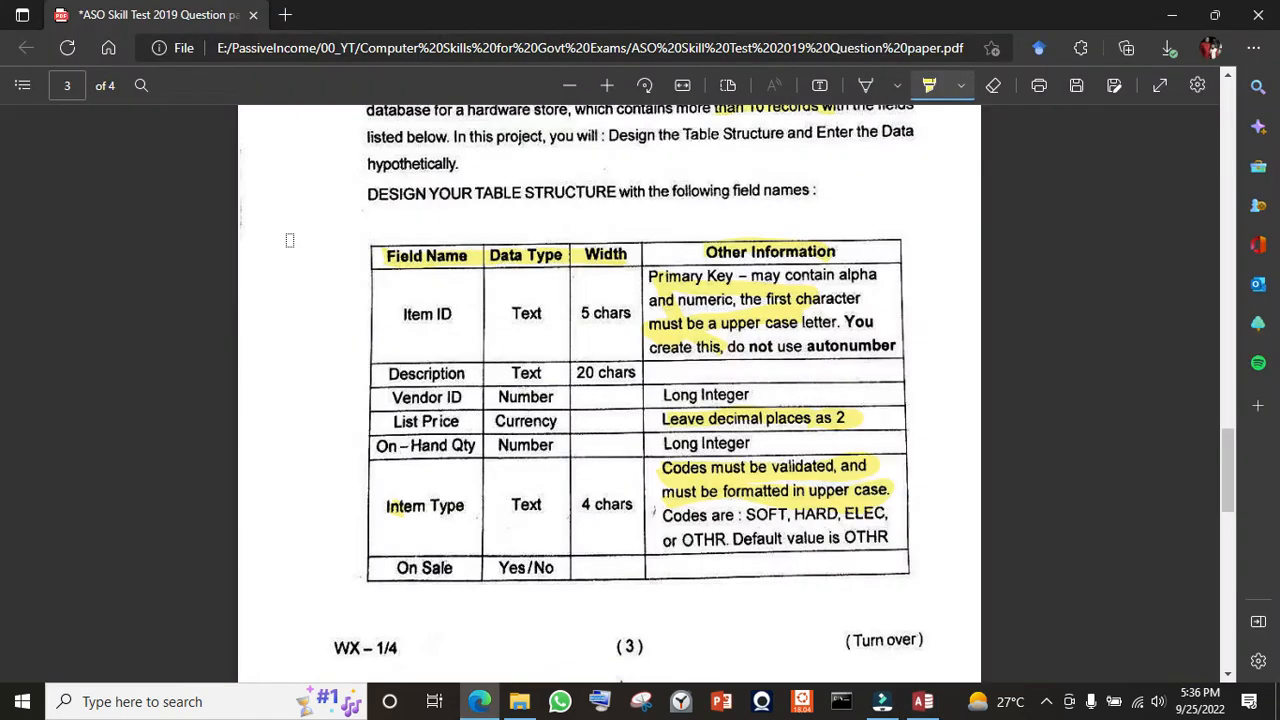
{"action": "key", "text": "alt+Tab"}
{"action": "key", "text": "Tab"}
{"action": "type", "text": "o"}
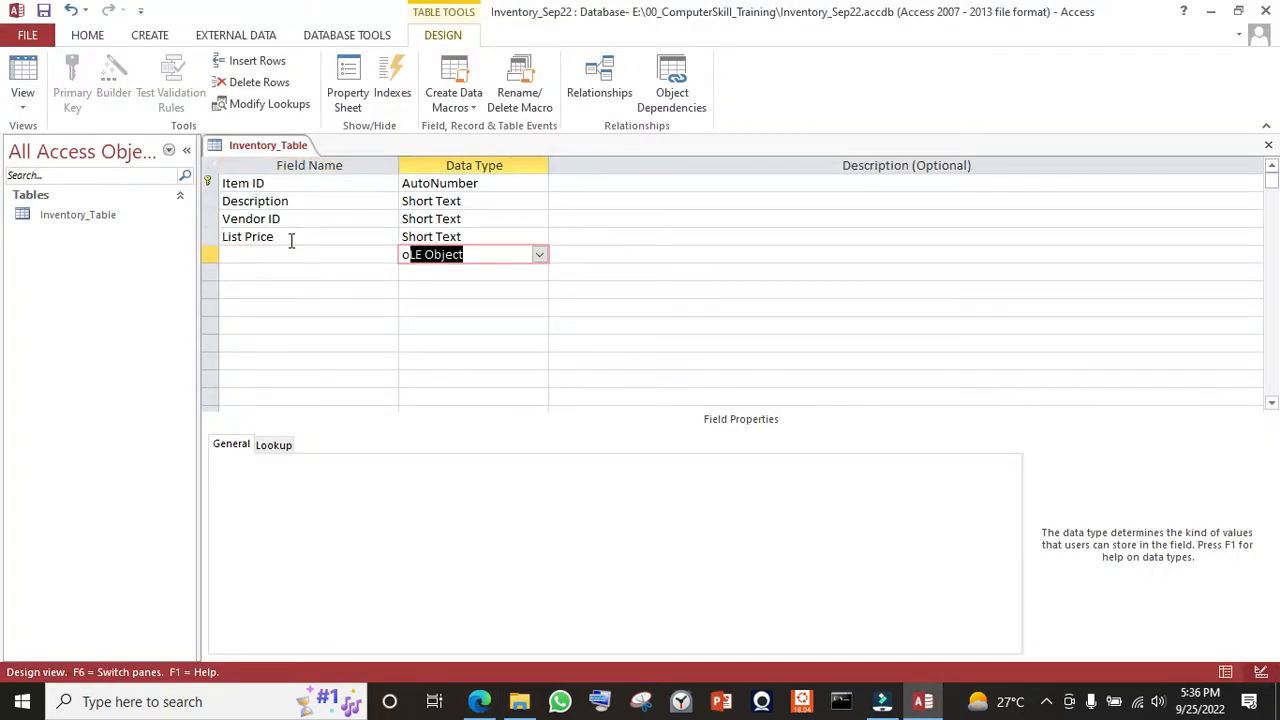
{"action": "key", "text": "BackSpace"}
{"action": "key", "text": "BackSpace"}
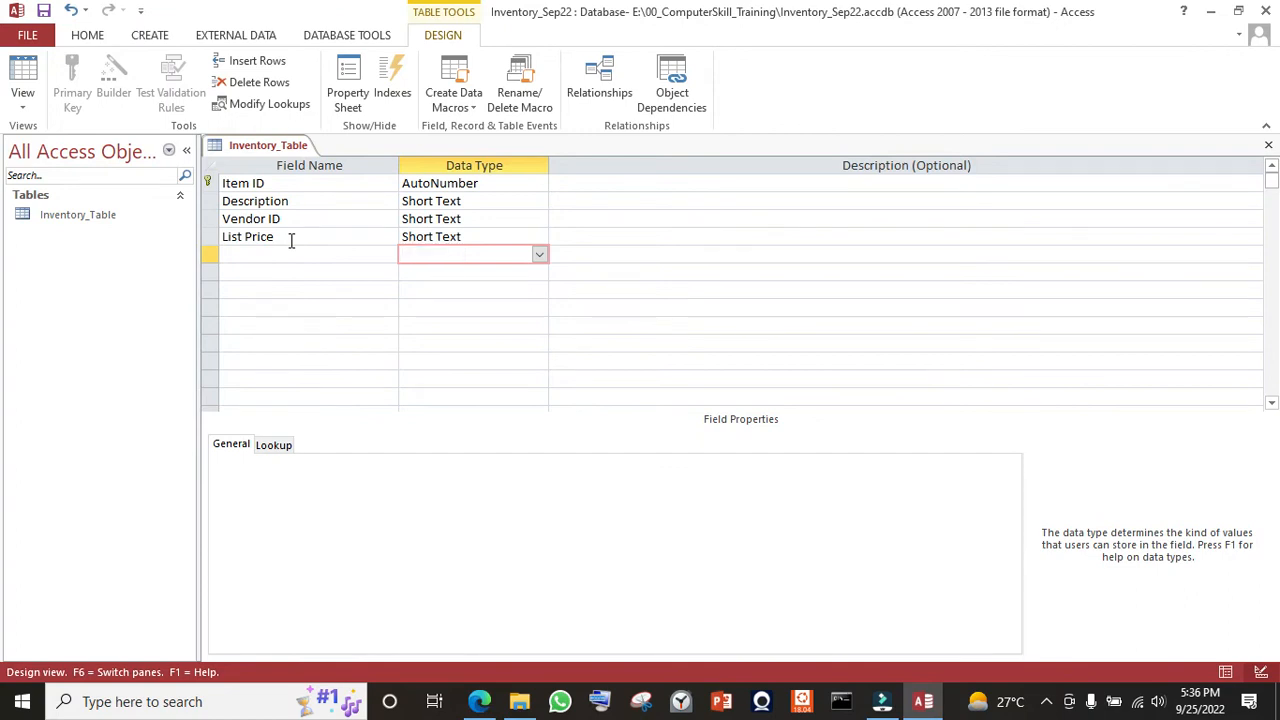
{"action": "key", "text": "Left"}
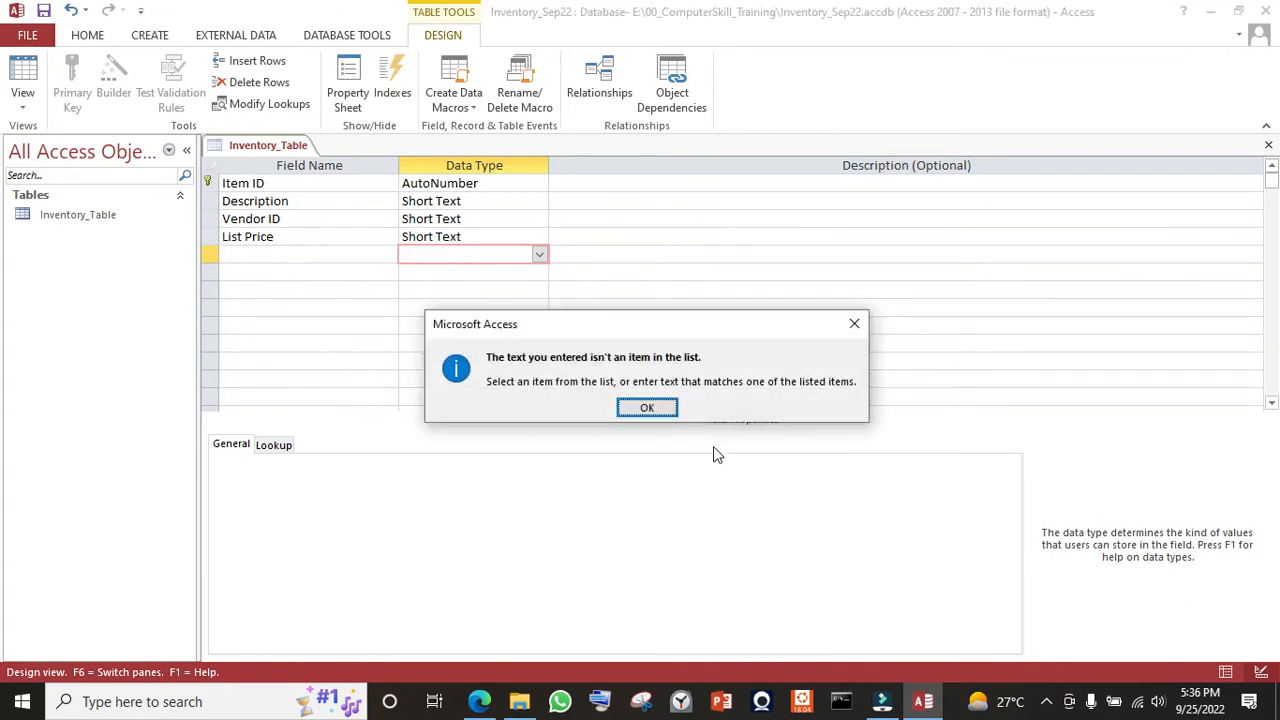
{"action": "left_click", "coordinate": [650, 407]}
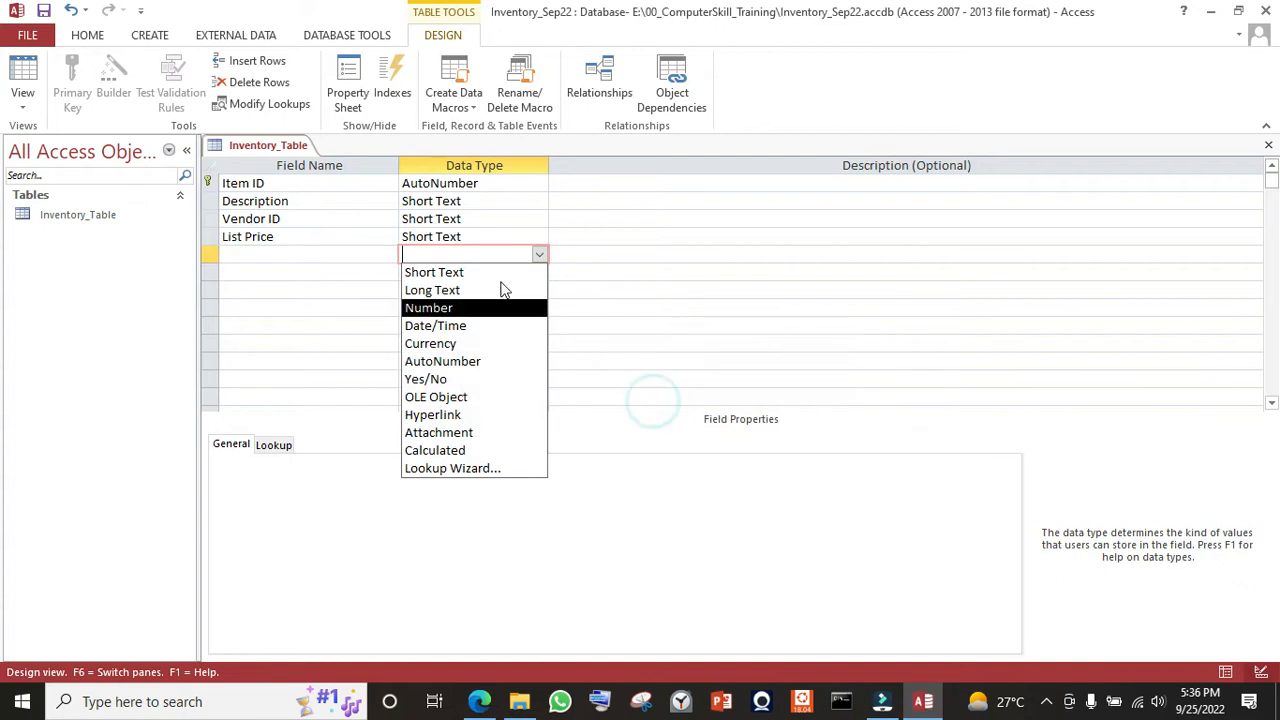
{"action": "left_click", "coordinate": [712, 268]}
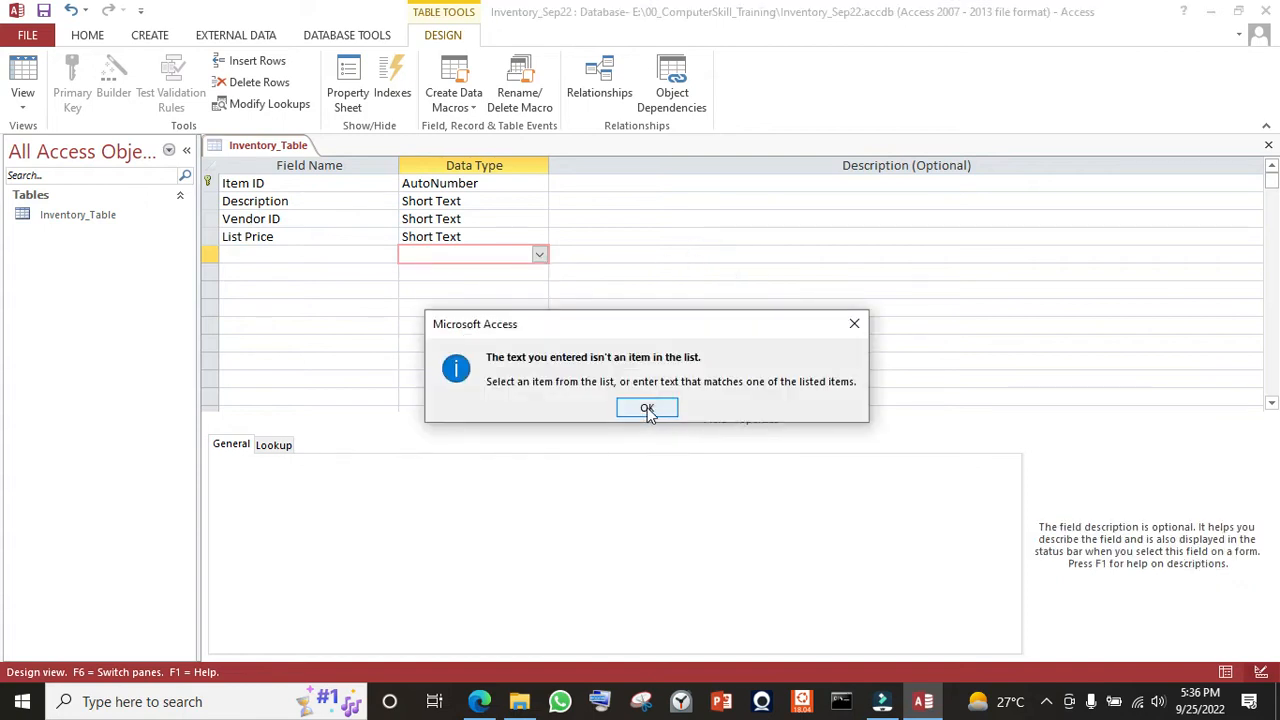
{"action": "left_click", "coordinate": [647, 408]}
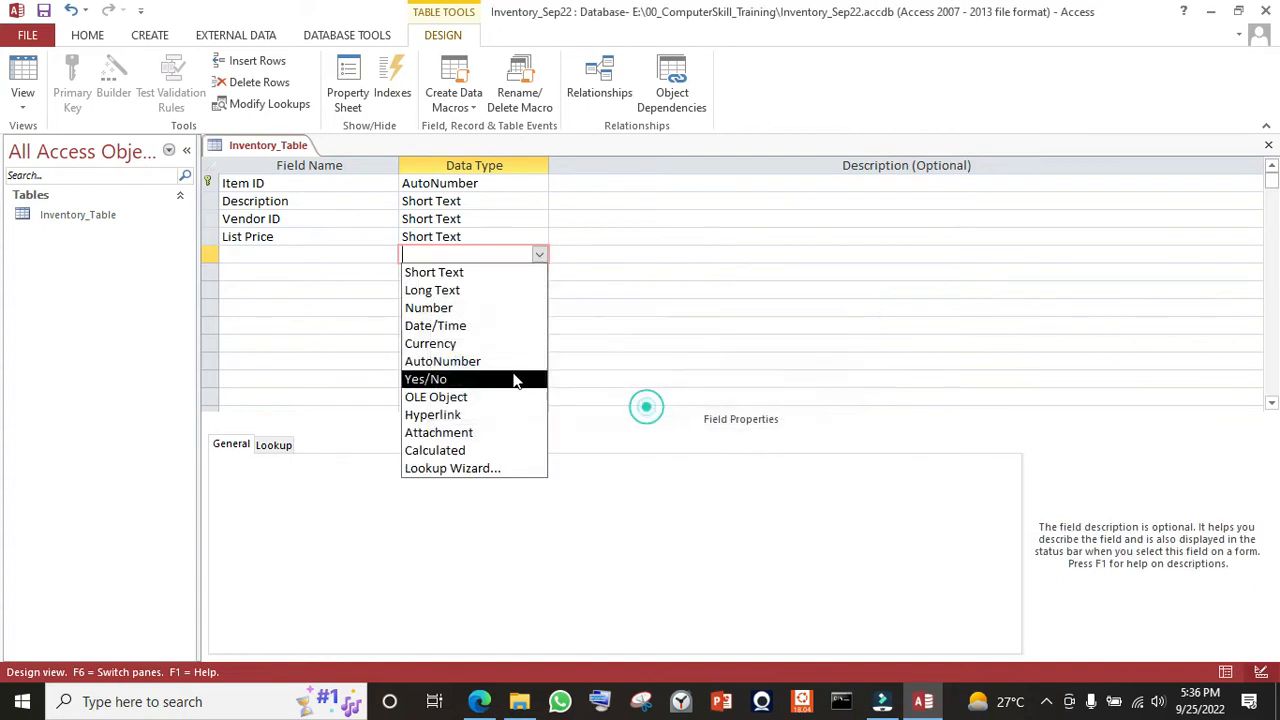
{"action": "left_click", "coordinate": [448, 272]}
- Name the unnamed Short Text field below List Price as On-Hand Qty
{"action": "left_click", "coordinate": [336, 262]}
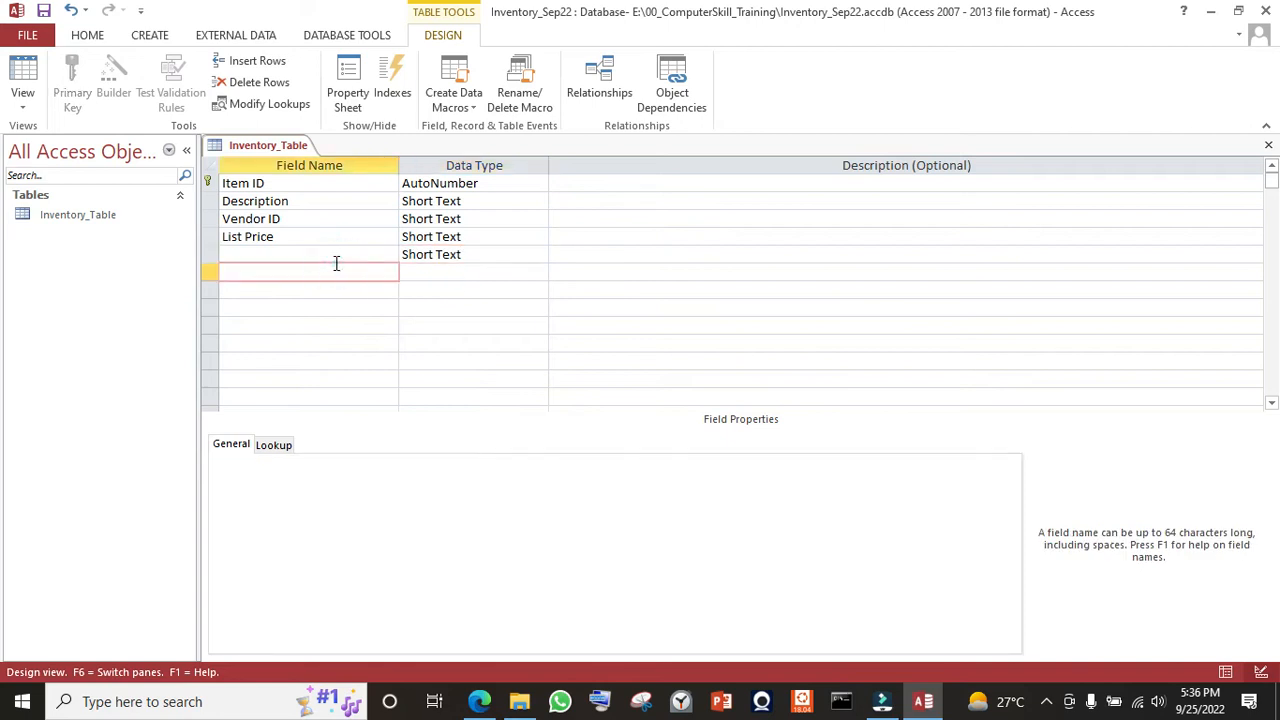
{"action": "key", "text": "Up"}
{"action": "left_click", "coordinate": [336, 262]}
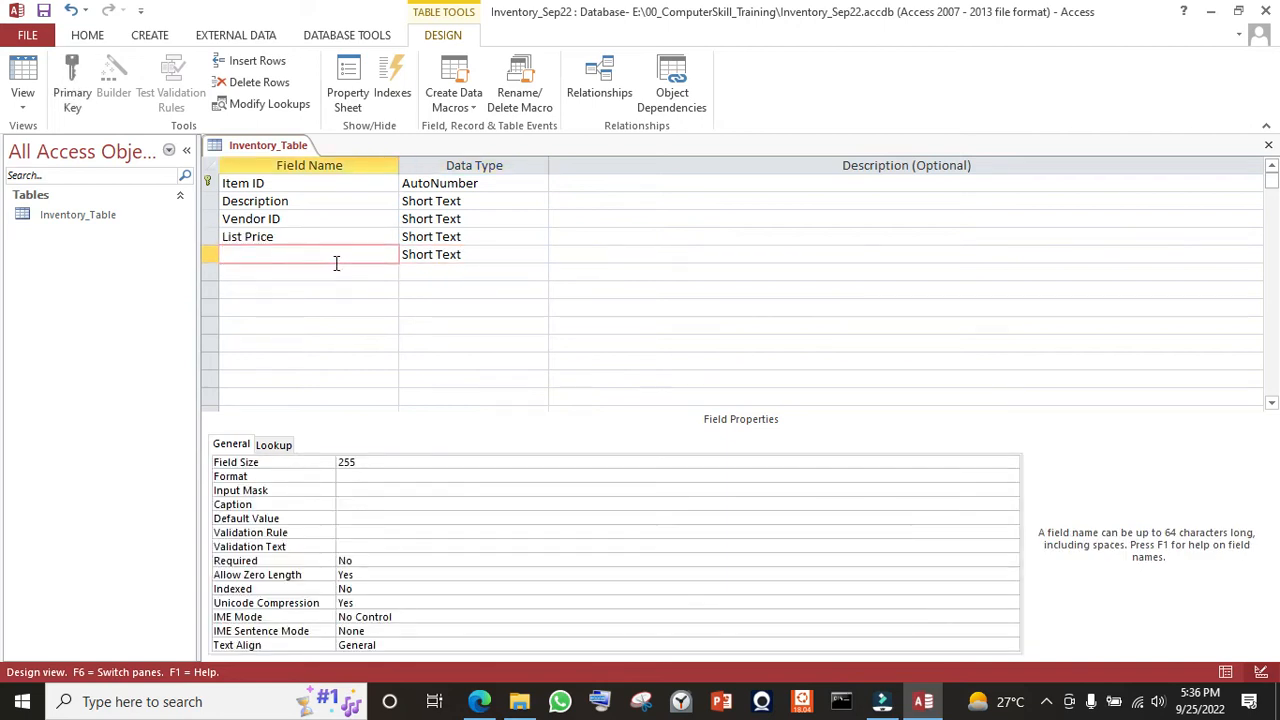
{"action": "type", "text": "On=Han"}
{"action": "key", "text": "BackSpace"}
{"action": "key", "text": "BackSpace"}
{"action": "key", "text": "BackSpace"}
{"action": "key", "text": "BackSpace"}
{"action": "type", "text": "-Hand Qty"}
- Add an Item Type field below On-Hand Qty as the question paper requires, and return to the paper for the next field name
{"action": "left_click", "coordinate": [340, 272]}
{"action": "key", "text": "alt+Tab"}
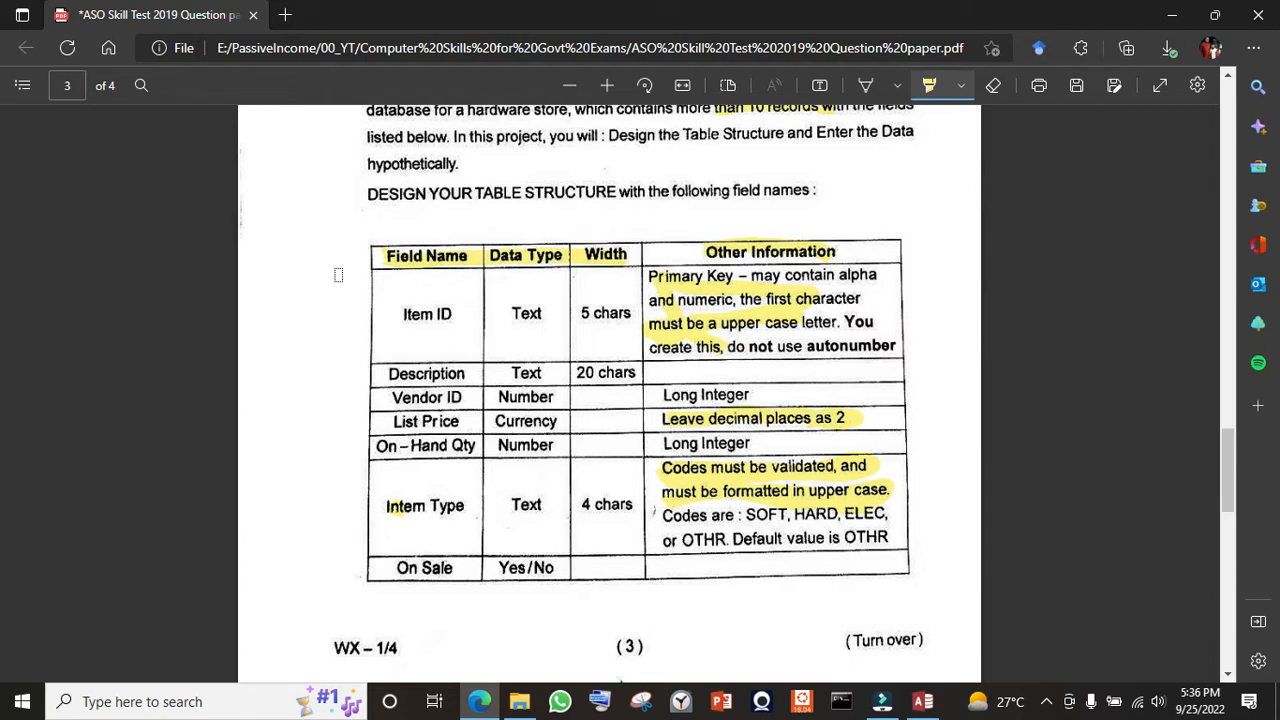
{"action": "key", "text": "alt+Tab"}
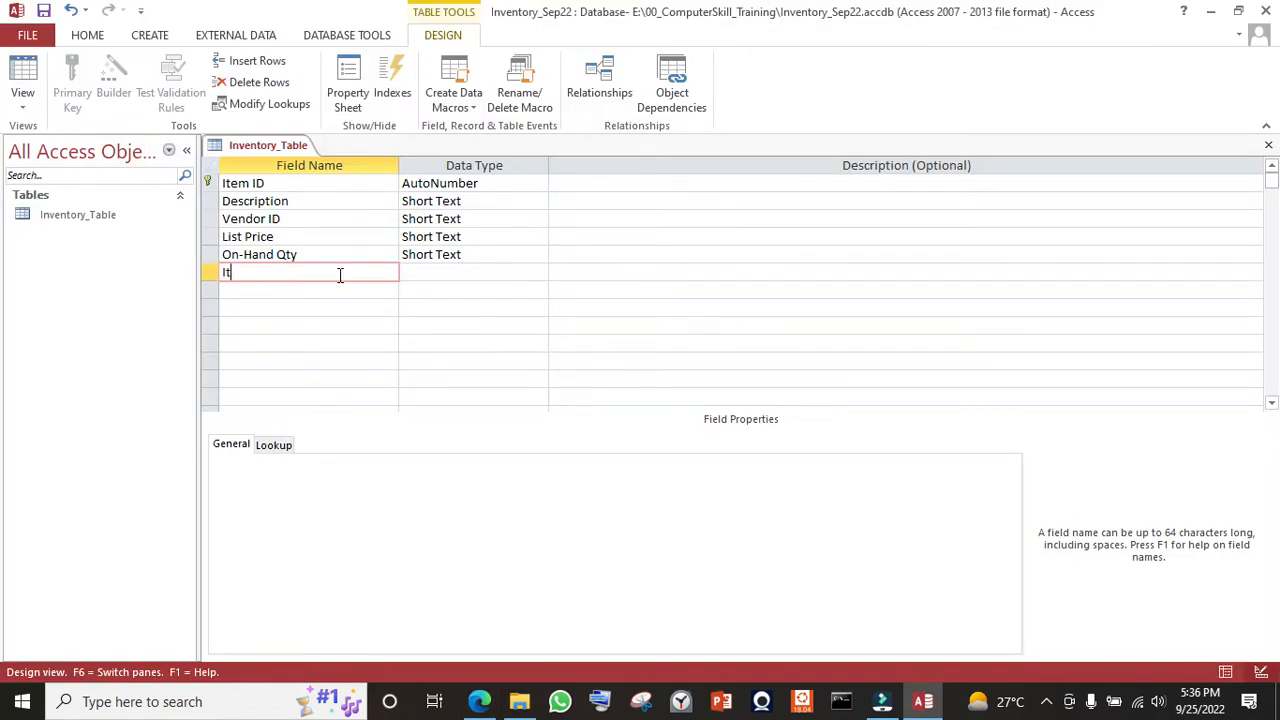
{"action": "type", "text": "Item Type"}
{"action": "key", "text": "alt+Tab"}
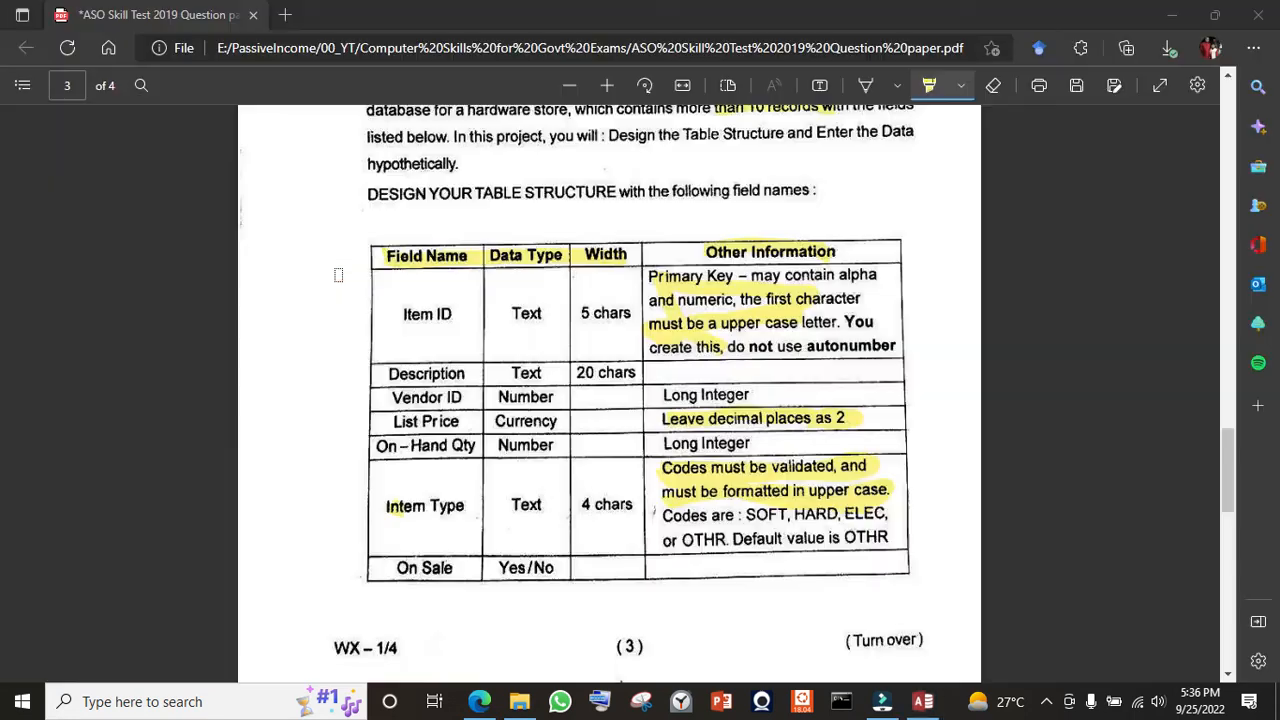
- Return to Access and add an On Sale field below Item Type with the Short Text data type
{"action": "key", "text": "alt+Tab"}
{"action": "type", "text": "On Sal"}
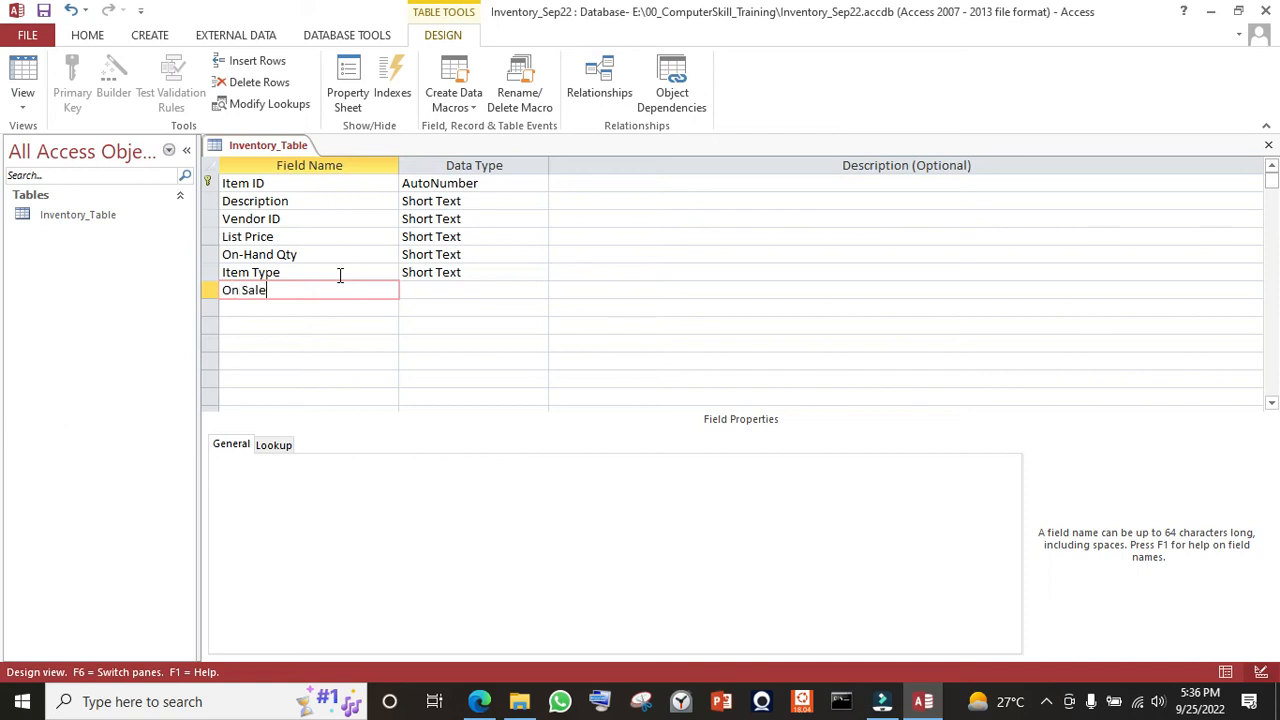
{"action": "type", "text": "e"}
{"action": "key", "text": "Tab"}
{"action": "key", "text": "Tab"}
{"action": "left_click", "coordinate": [652, 262]}
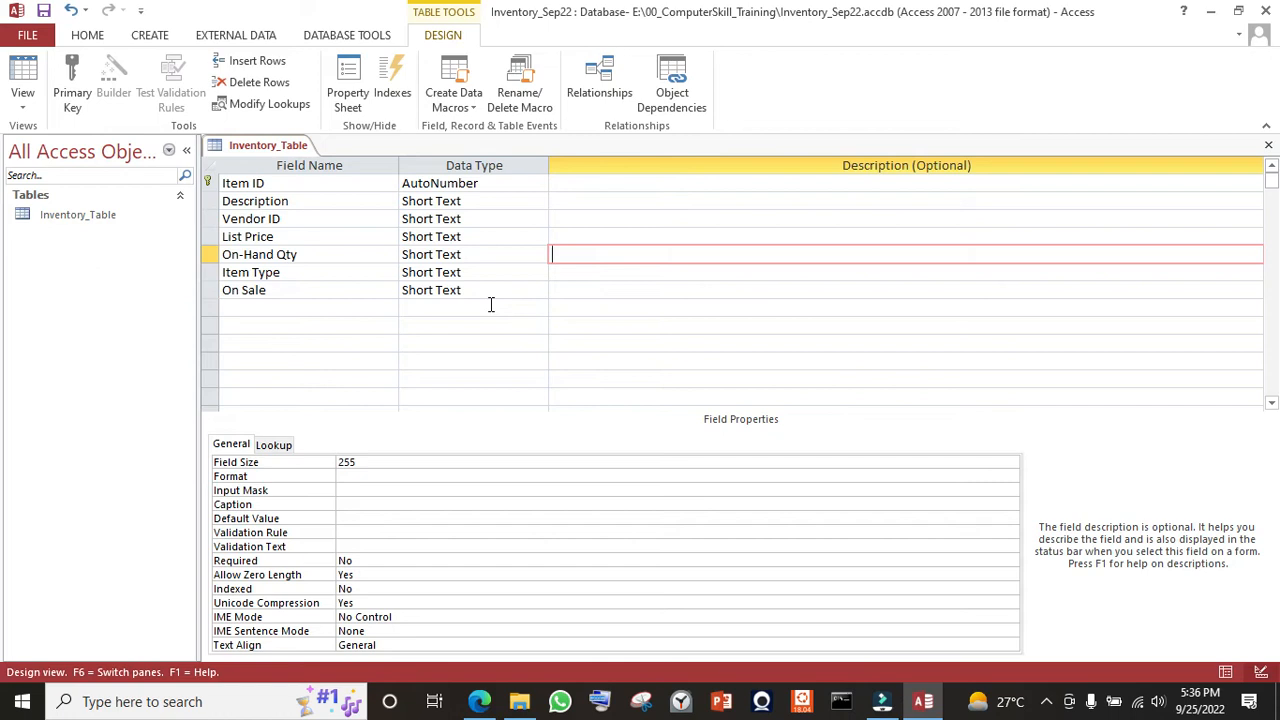
- Check the Item ID requirements in the question paper and set the Item ID field's data type to Short Text
{"action": "key", "text": "alt+Tab"}
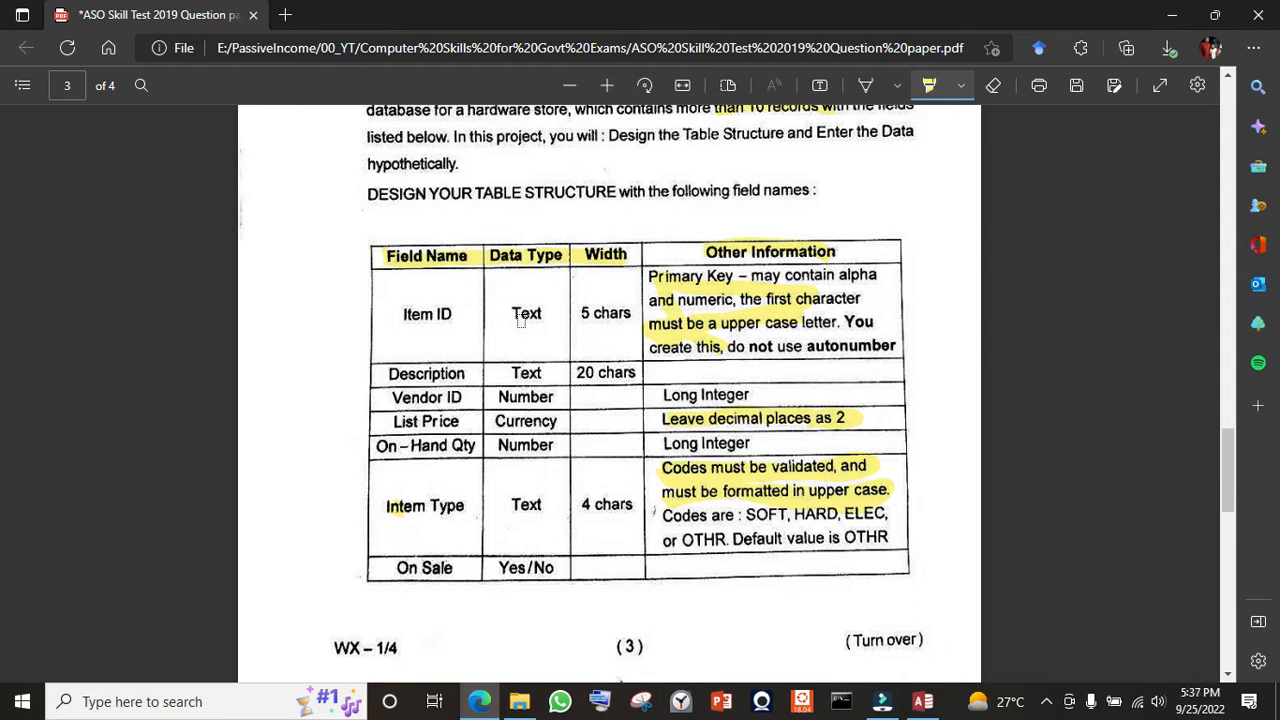
{"action": "key", "text": "alt+Tab"}
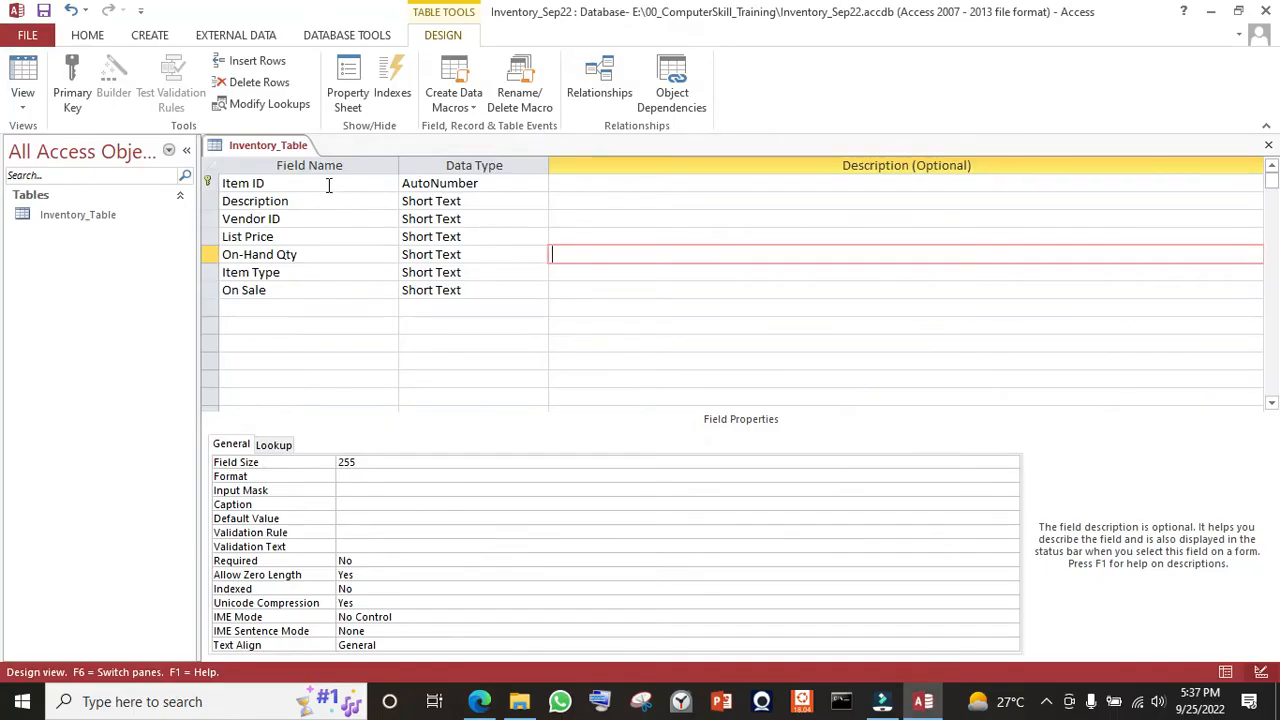
{"action": "left_click", "coordinate": [328, 185]}
{"action": "left_click", "coordinate": [514, 180]}
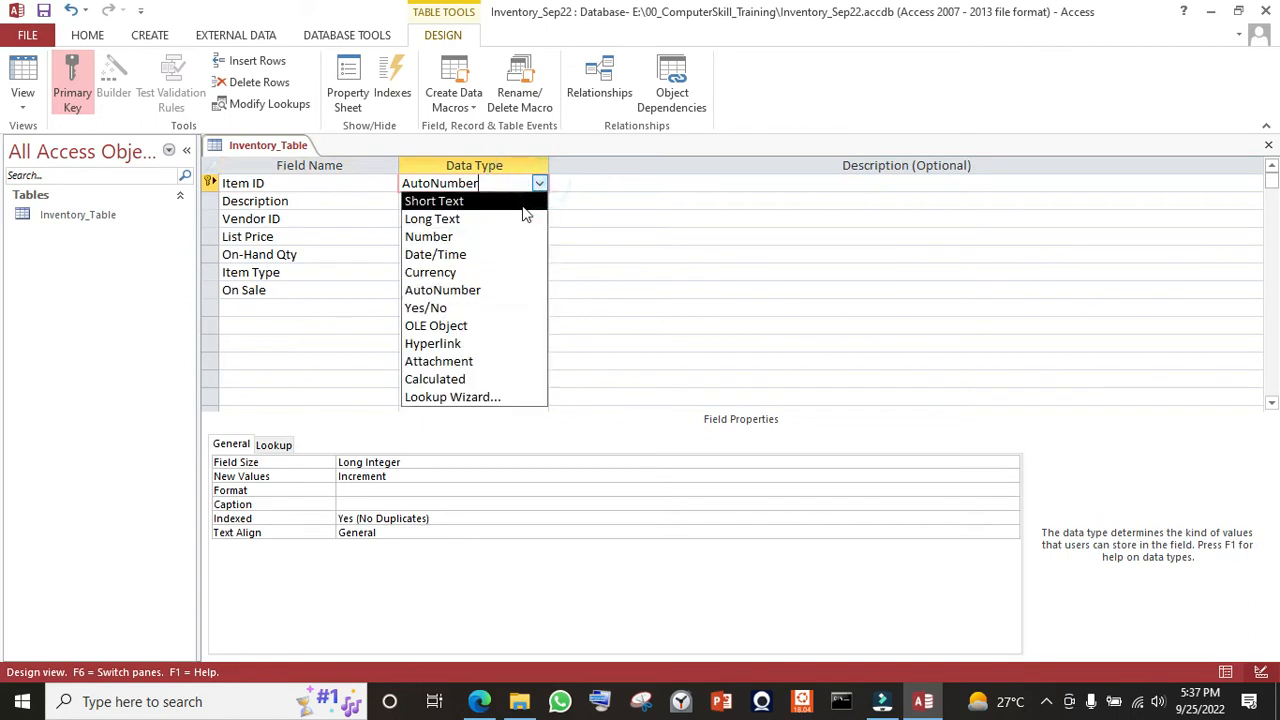
{"action": "left_click", "coordinate": [523, 201]}
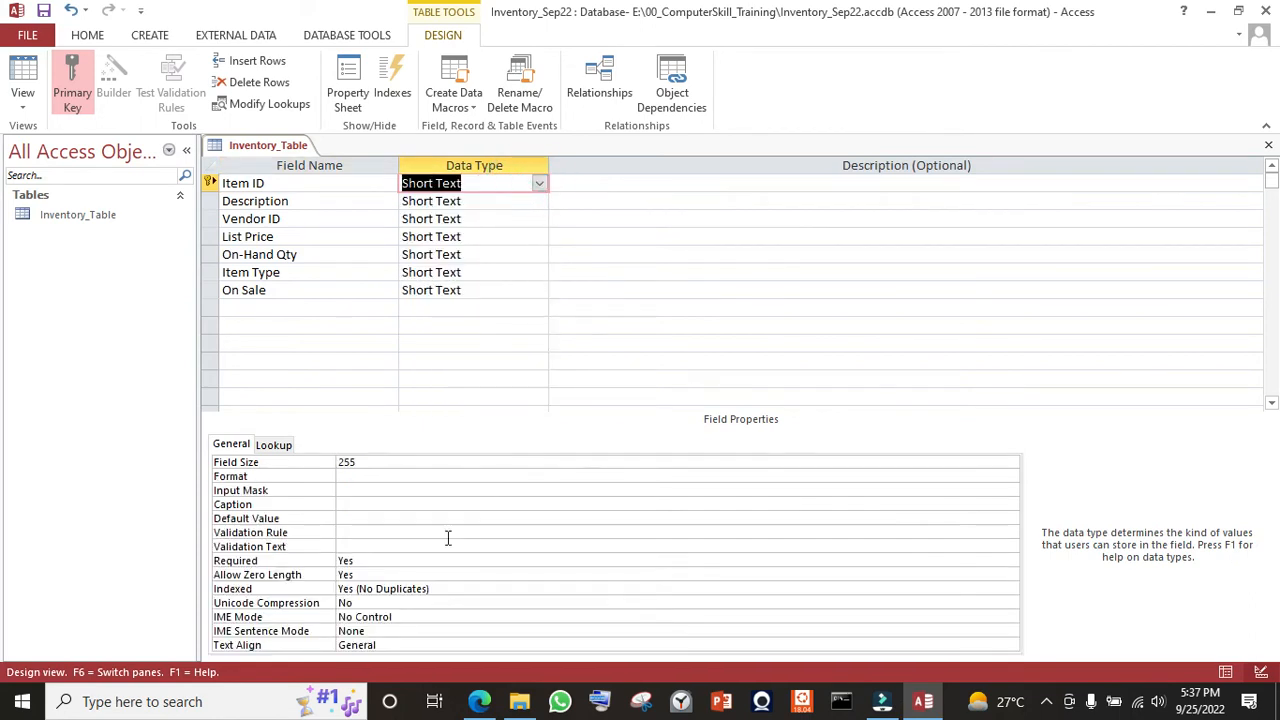
- Set the field size of Item ID to 5 characters
{"action": "double_click", "coordinate": [369, 462]}
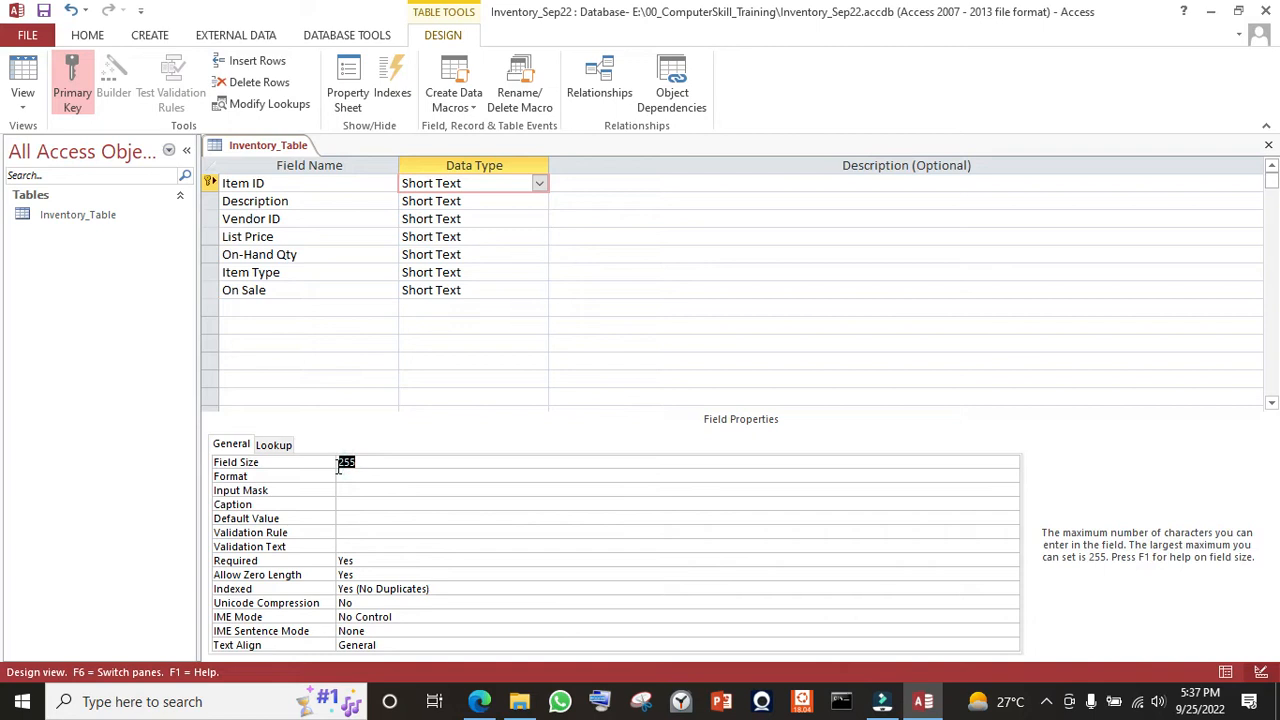
{"action": "type", "text": "5"}
{"action": "left_click", "coordinate": [374, 480]}
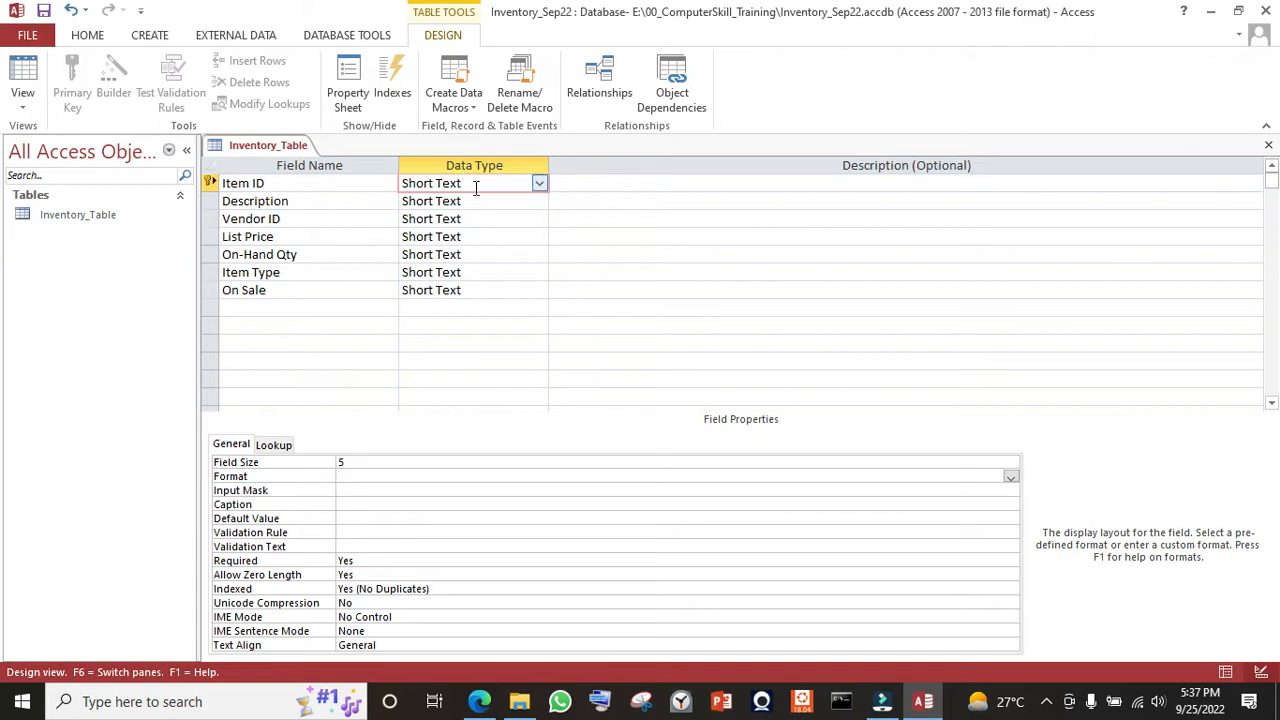
{"action": "left_click", "coordinate": [352, 463]}
- Highlight the Item ID row's name, data type and width in the question paper, and return to the table design
{"action": "key", "text": "alt+Tab"}
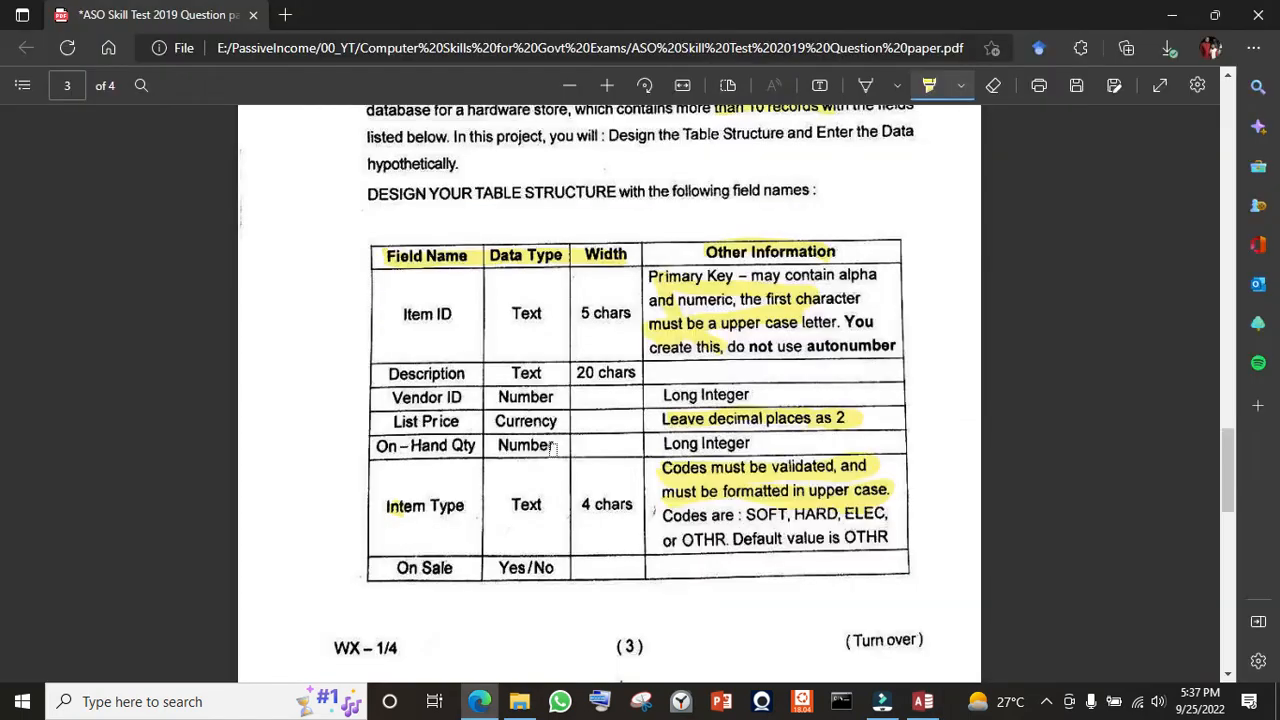
{"action": "mouse_move", "coordinate": [425, 315]}
{"action": "left_mouse_down"}
{"action": "mouse_move", "coordinate": [605, 300]}
{"action": "mouse_move", "coordinate": [460, 328]}
{"action": "mouse_move", "coordinate": [405, 321]}
{"action": "left_mouse_up"}
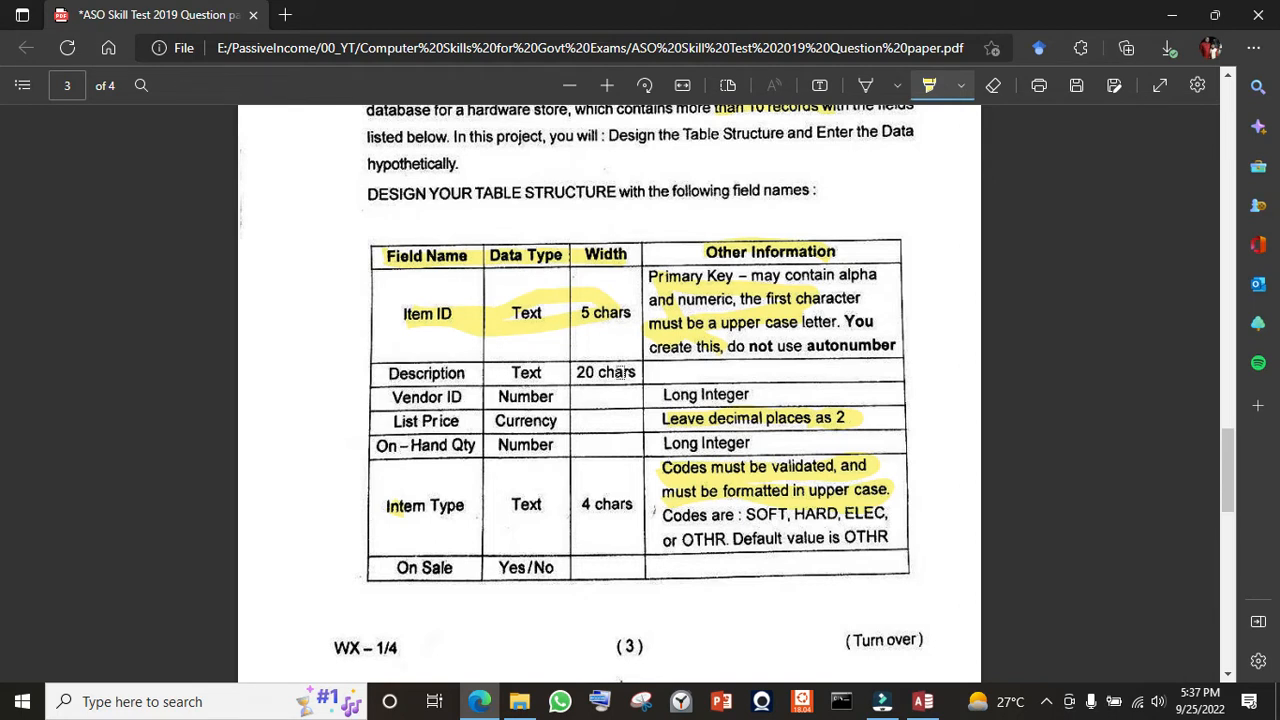
{"action": "key", "text": "alt+Tab"}
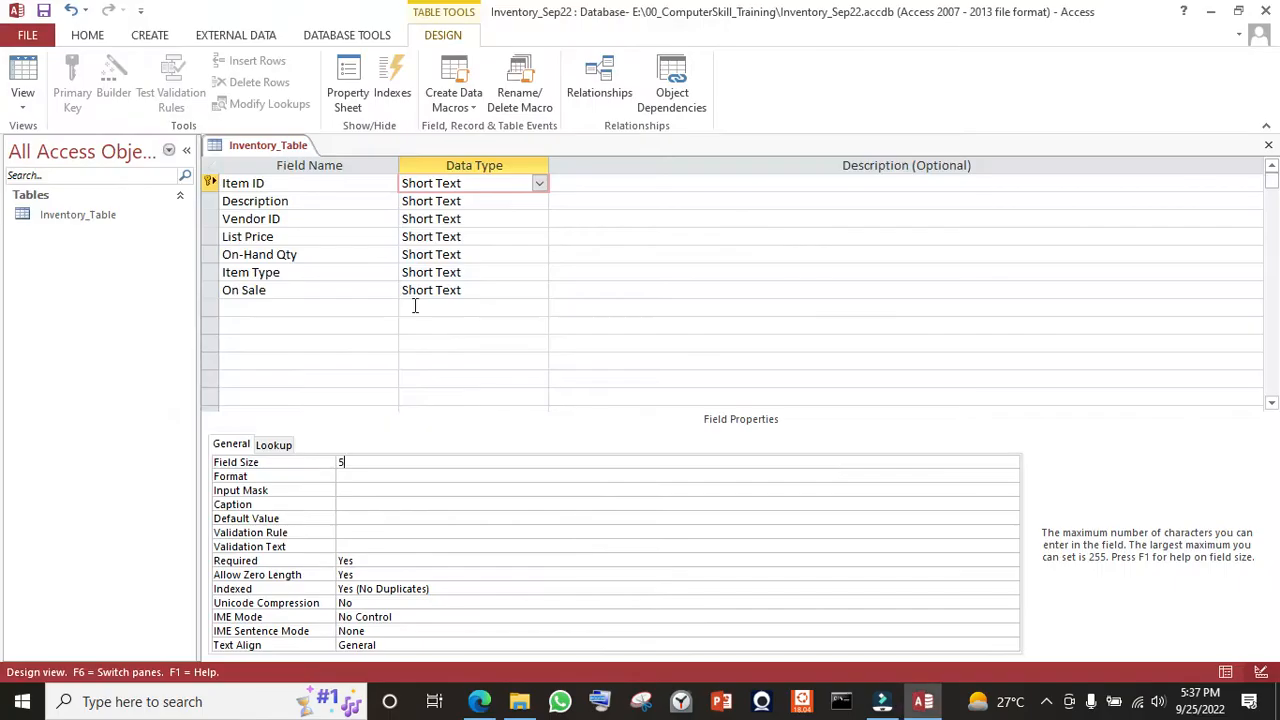
- Set the Description field's data type to Long Text and enter 20 as its format
{"action": "left_click", "coordinate": [468, 201]}
{"action": "left_click", "coordinate": [539, 201]}
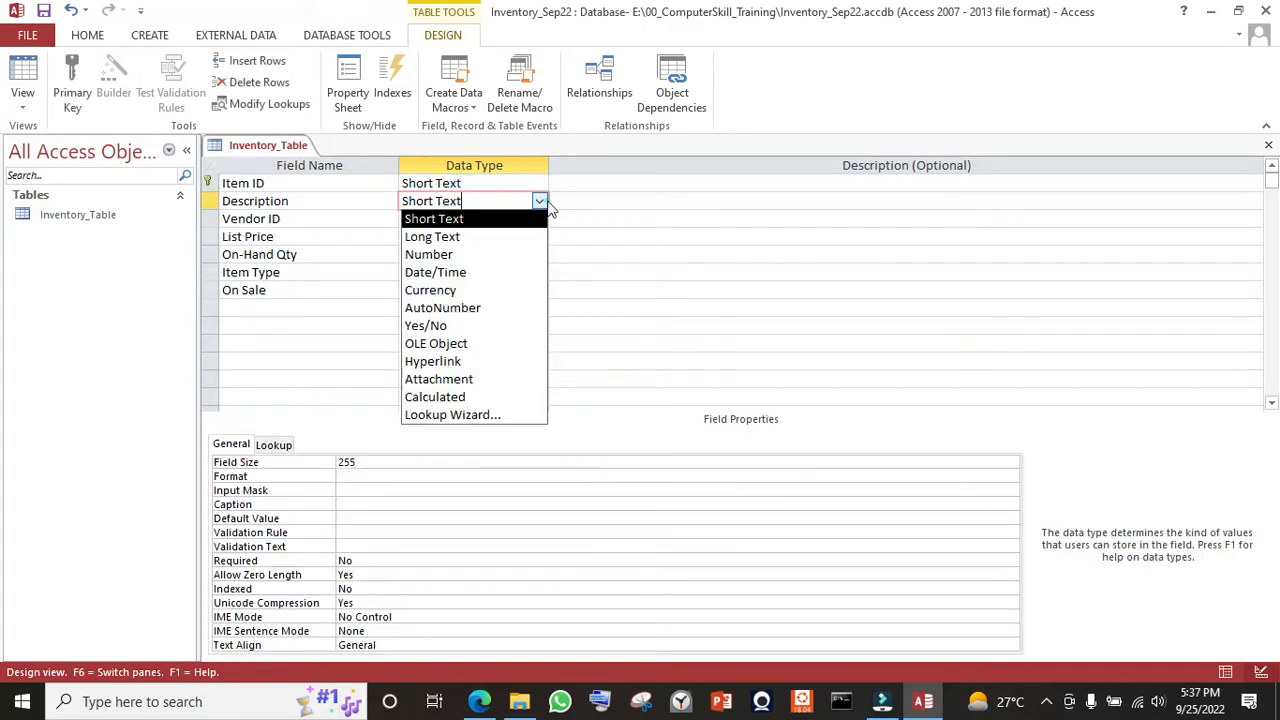
{"action": "left_click", "coordinate": [524, 237]}
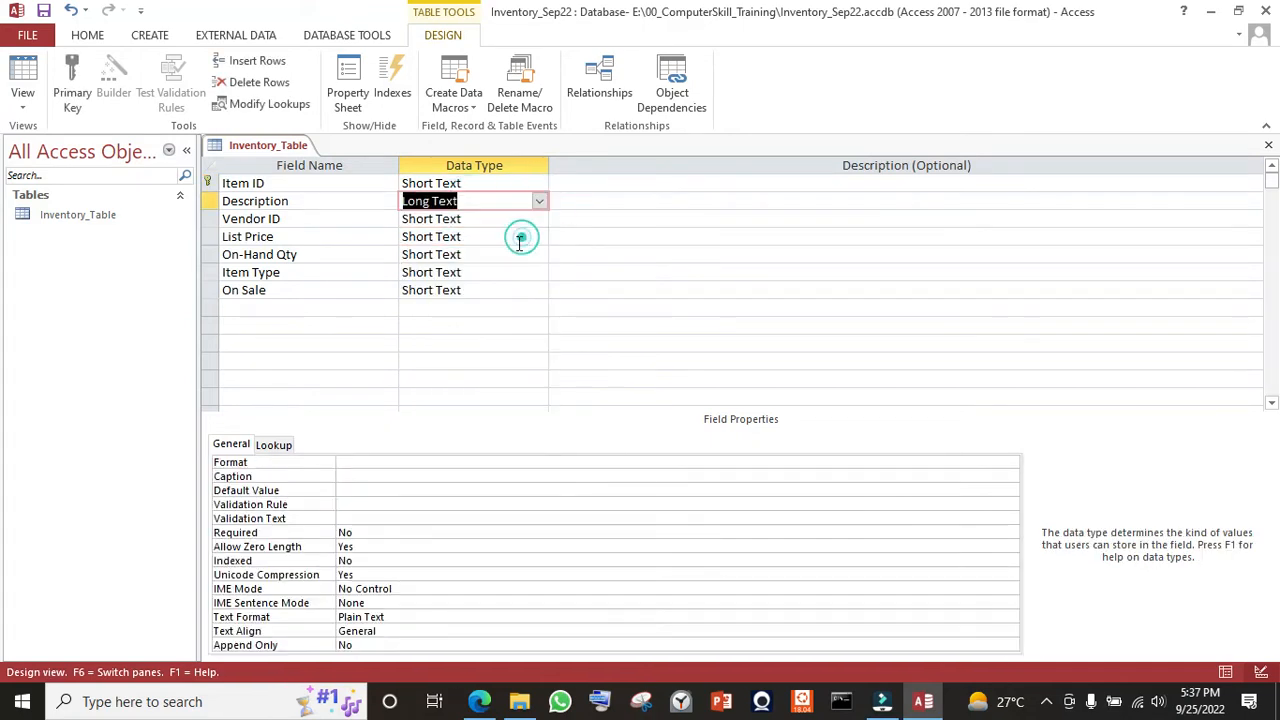
{"action": "left_click", "coordinate": [377, 467]}
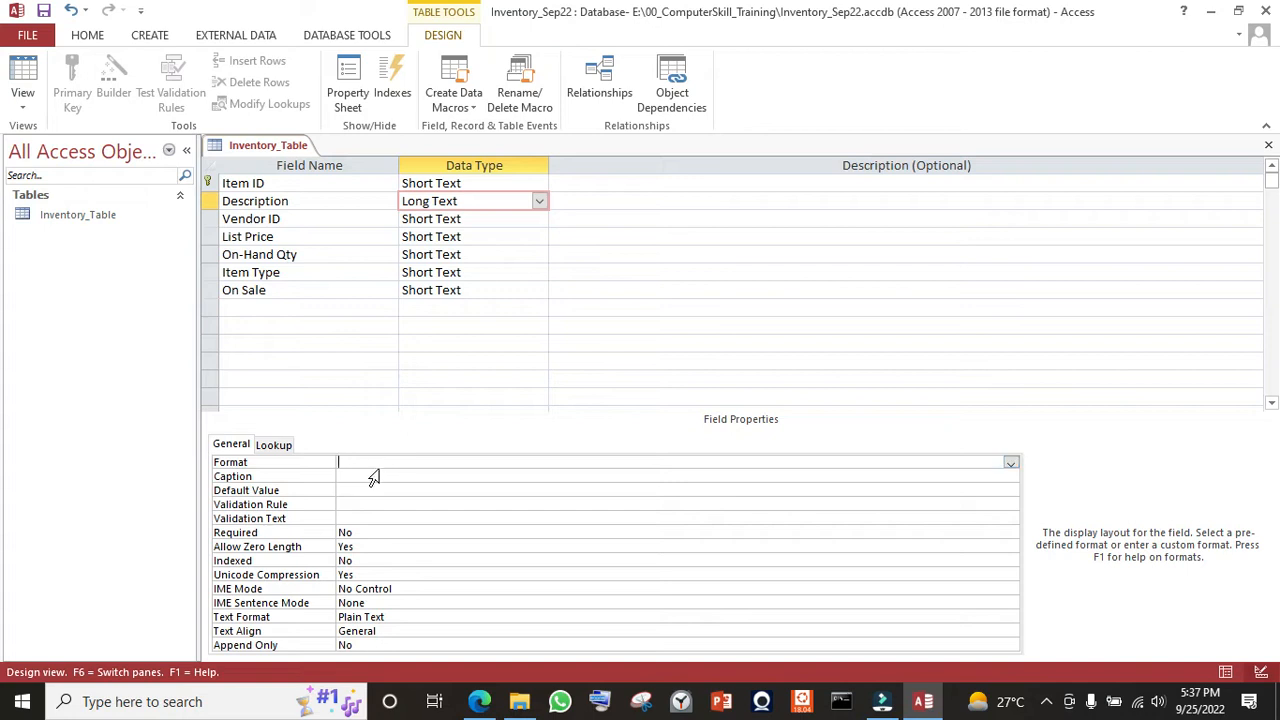
{"action": "type", "text": "20"}
{"action": "left_click", "coordinate": [383, 476]}
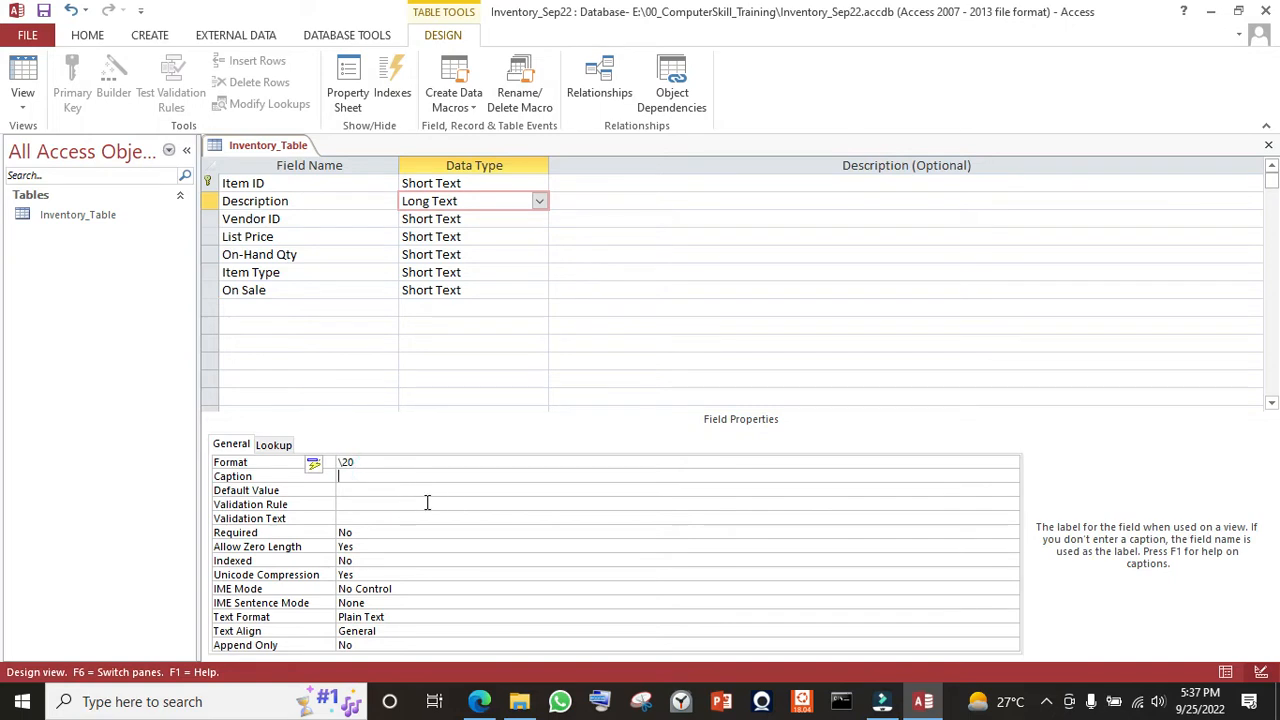
- Check Vendor ID in the question paper and set its data type to Number
{"action": "left_click", "coordinate": [304, 219]}
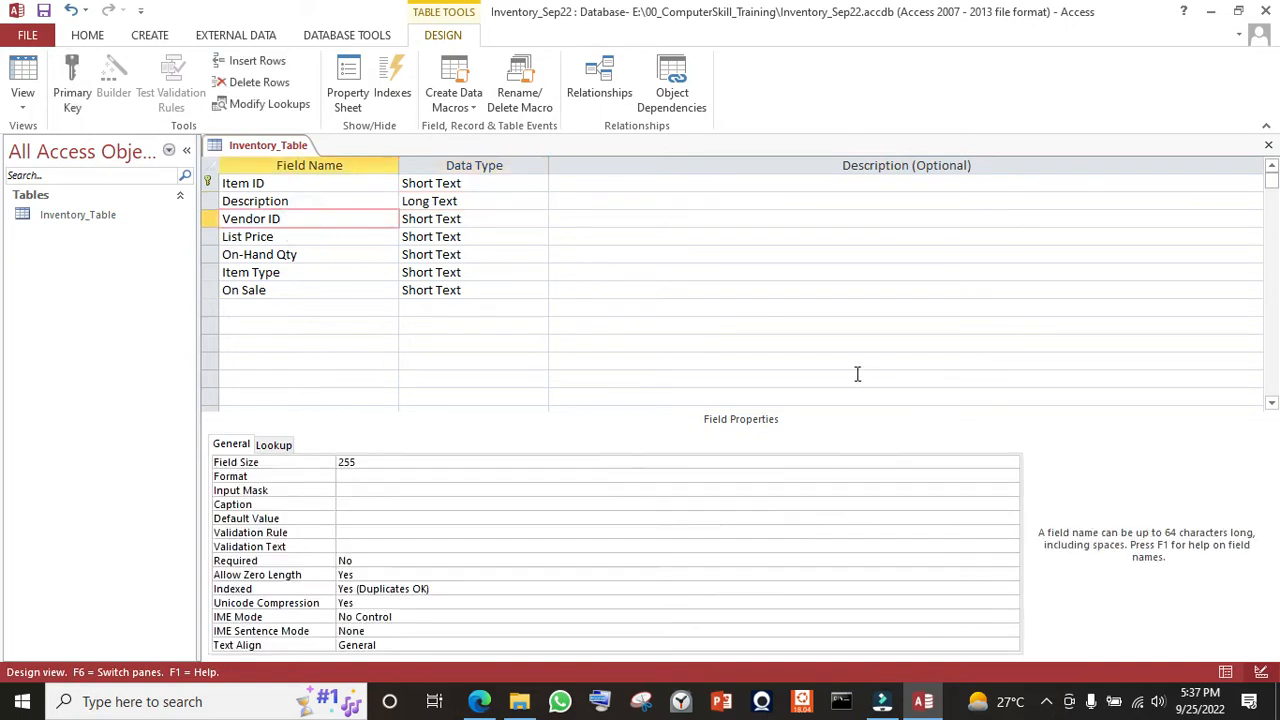
{"action": "key", "text": "alt+Tab"}
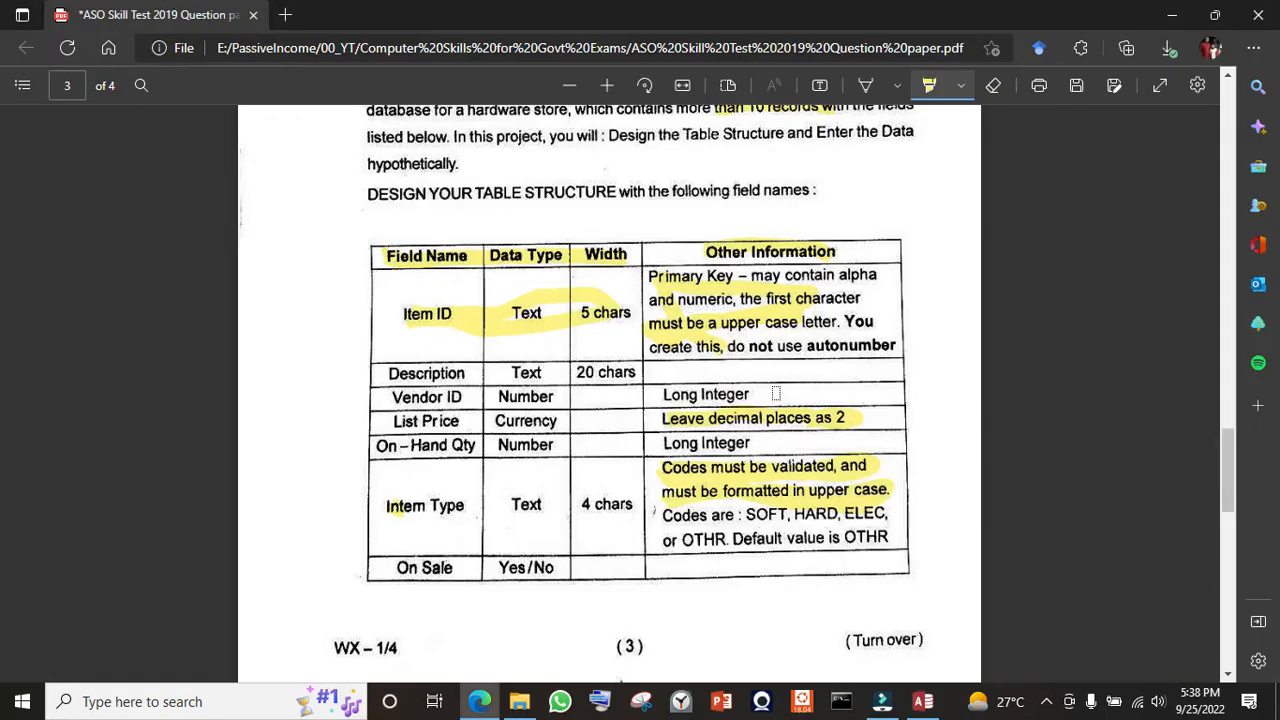
{"action": "key", "text": "alt+Tab"}
{"action": "left_click", "coordinate": [487, 219]}
{"action": "left_click", "coordinate": [538, 218]}
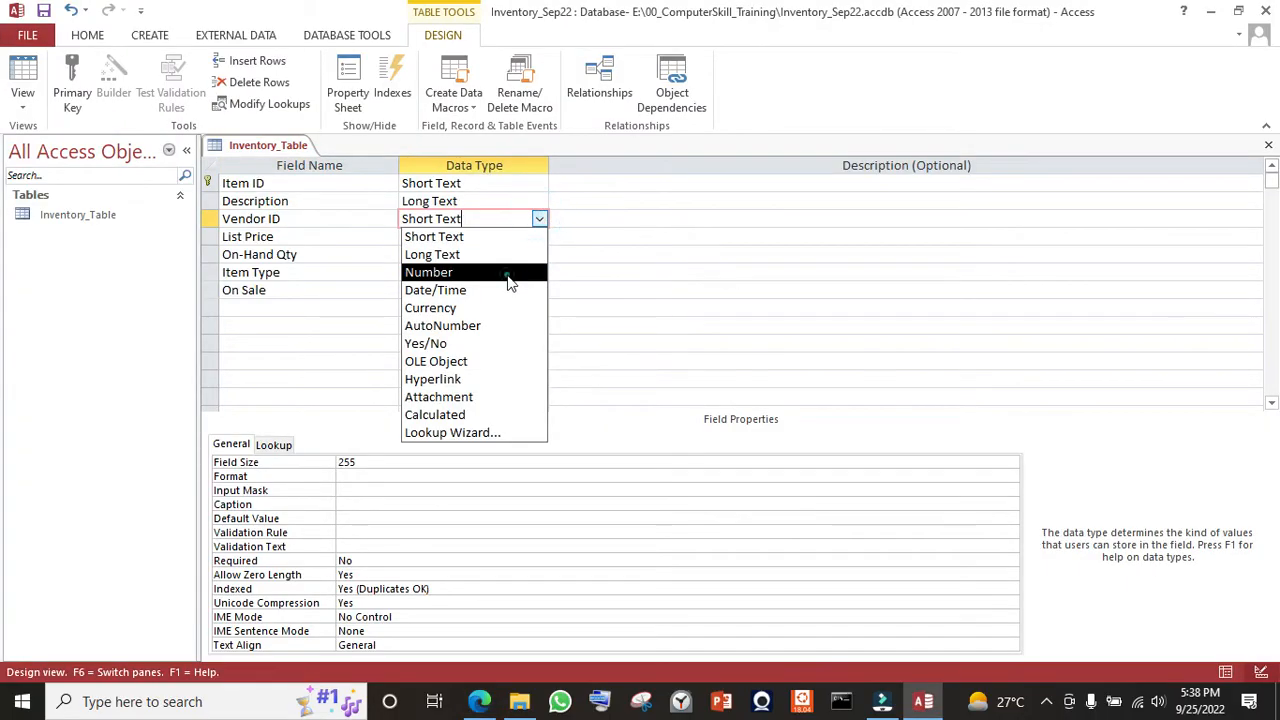
{"action": "left_click", "coordinate": [508, 276]}
- Look up List Price in the question paper and change its data type to Currency
{"action": "left_click", "coordinate": [347, 237]}
{"action": "key", "text": "alt+Tab"}
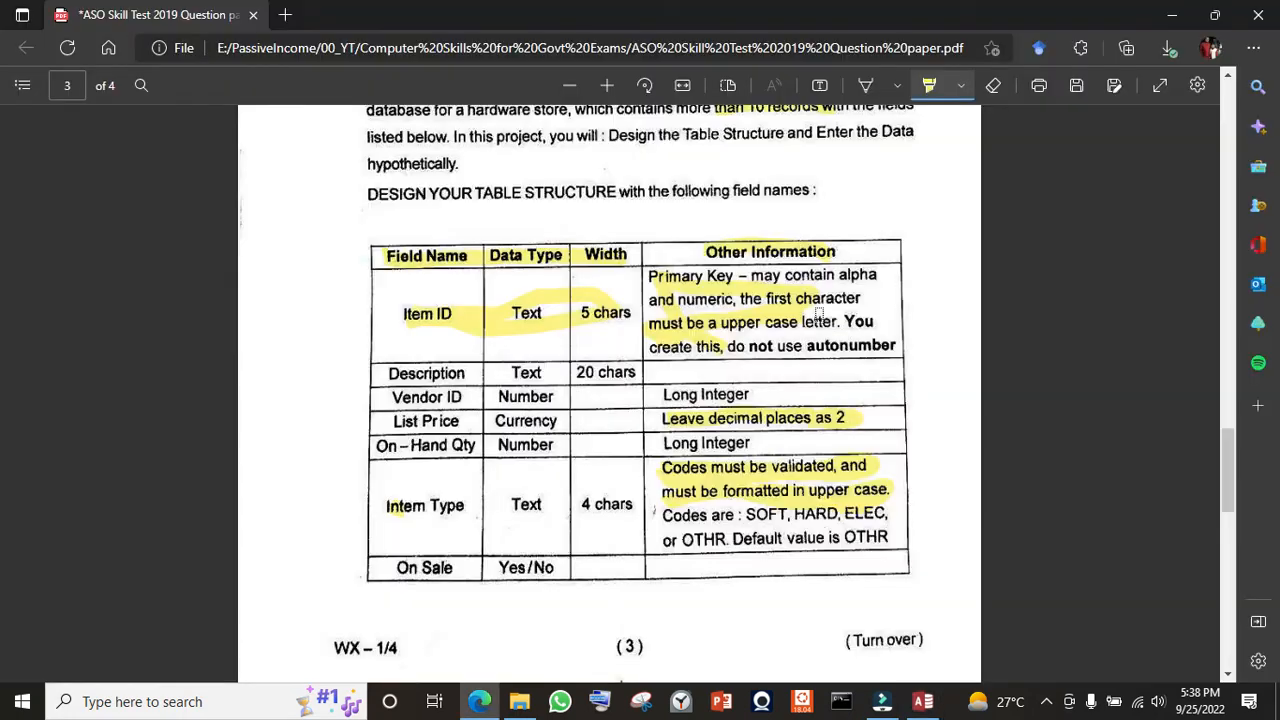
{"action": "key", "text": "alt+Tab"}
{"action": "left_click", "coordinate": [480, 240]}
{"action": "left_click", "coordinate": [538, 237]}
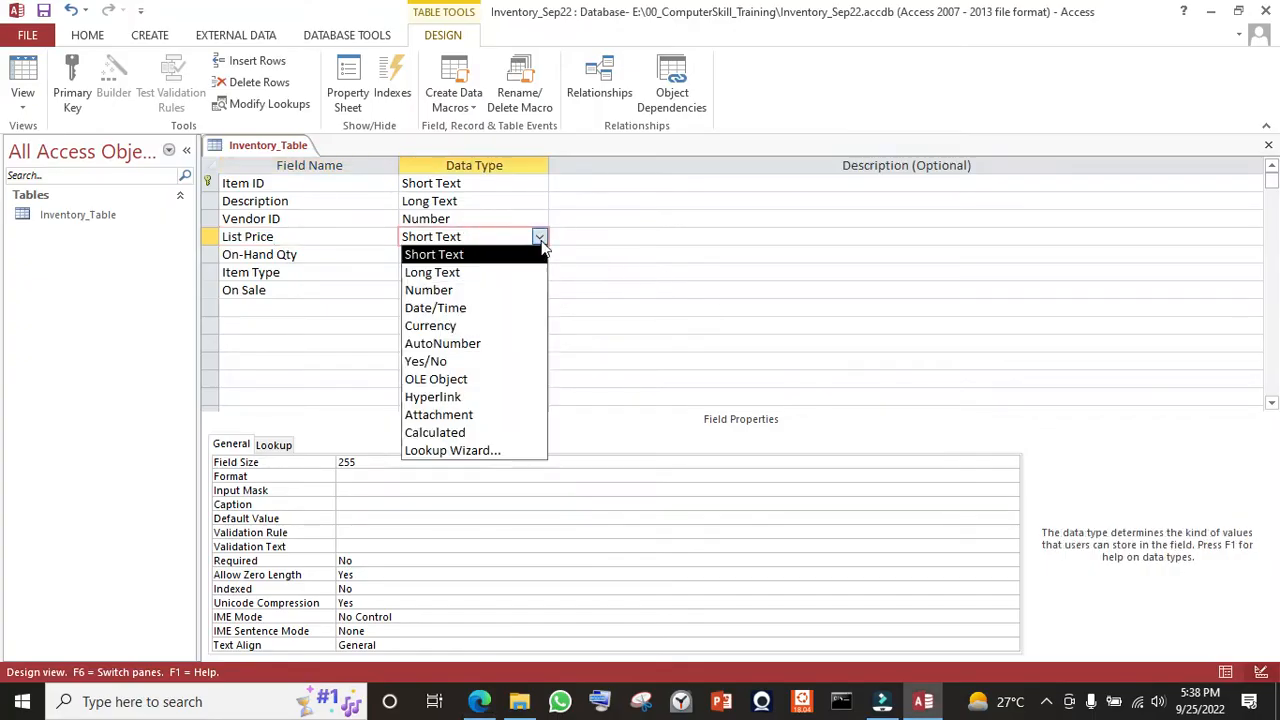
{"action": "left_click", "coordinate": [519, 327]}
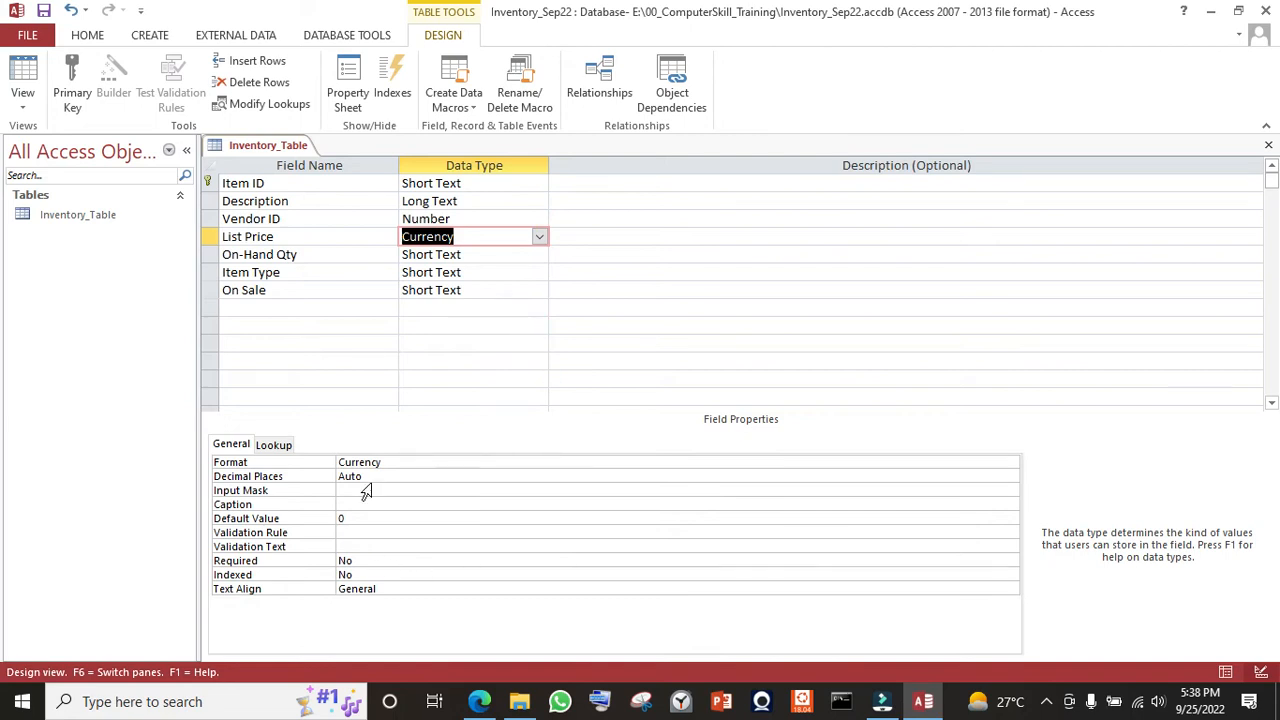
- Consult the question paper for On-Hand Qty and make its data type Number
{"action": "key", "text": "alt+Tab"}
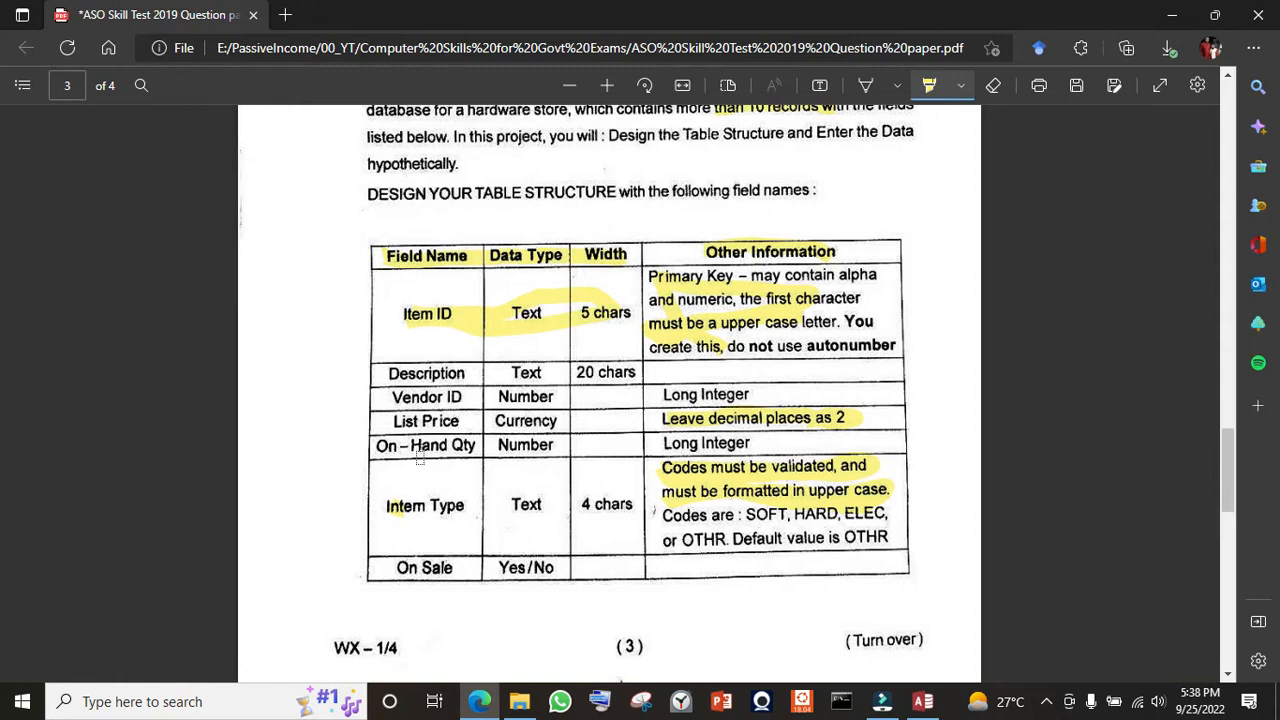
{"action": "key", "text": "alt+Tab"}
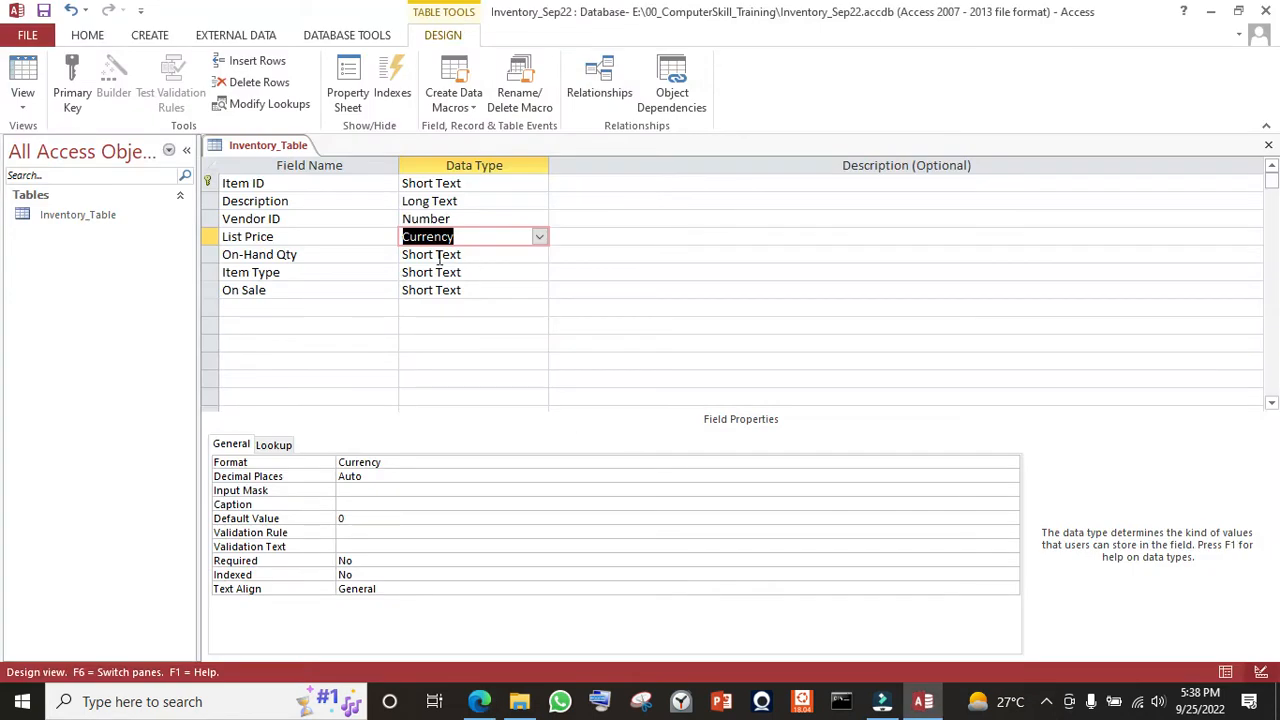
{"action": "left_click", "coordinate": [518, 256]}
{"action": "left_click", "coordinate": [539, 254]}
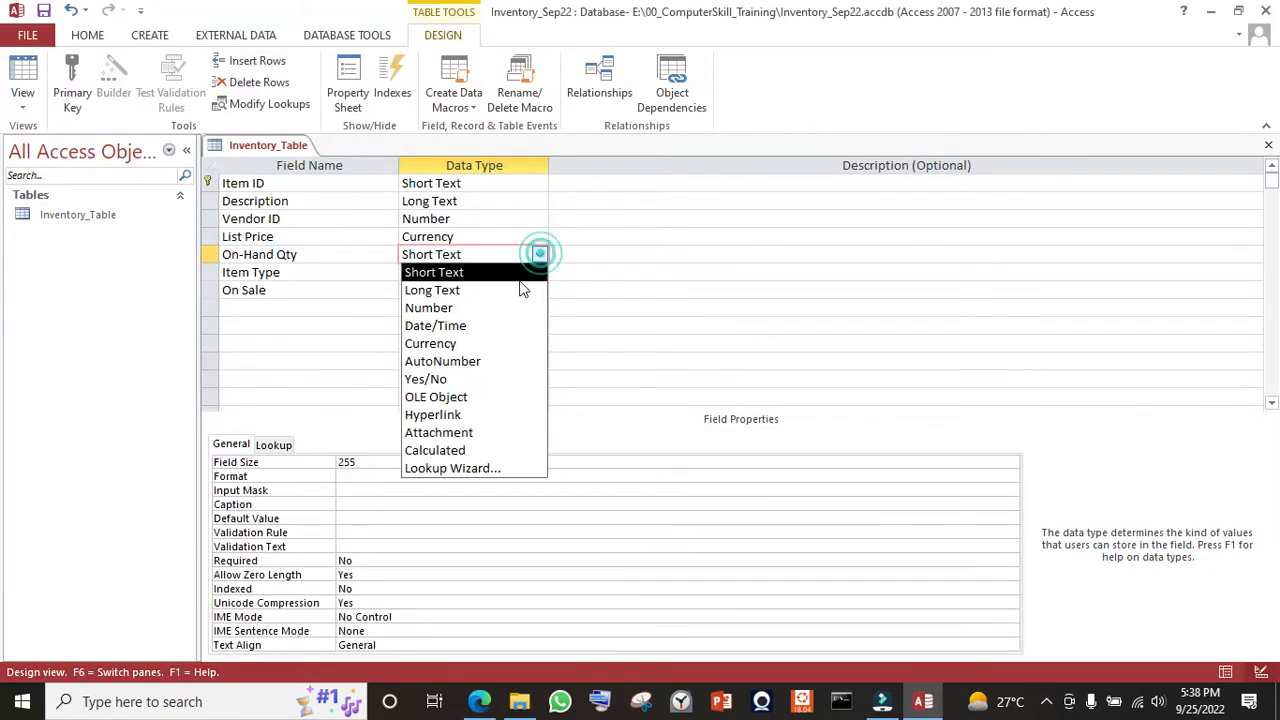
{"action": "left_click", "coordinate": [518, 309]}
- Check the Item Type width in the question paper and set that field's size to 4
{"action": "key", "text": "alt+Tab"}
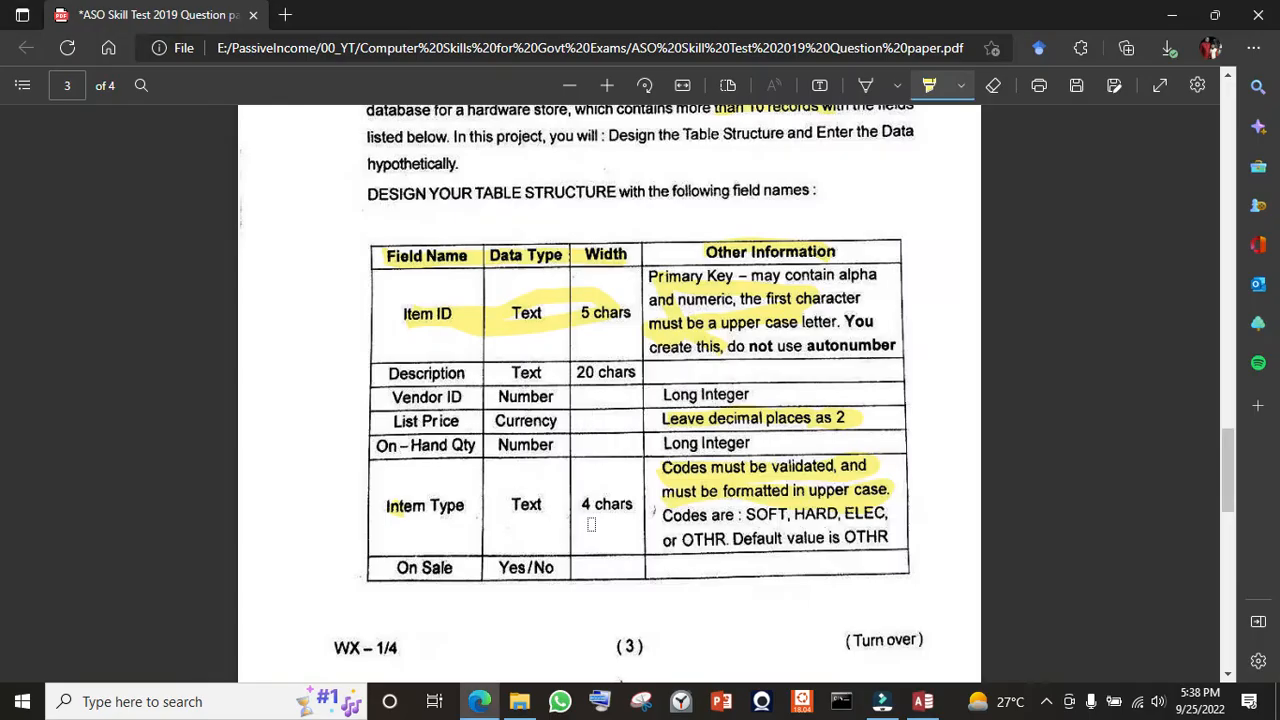
{"action": "key", "text": "alt+Tab"}
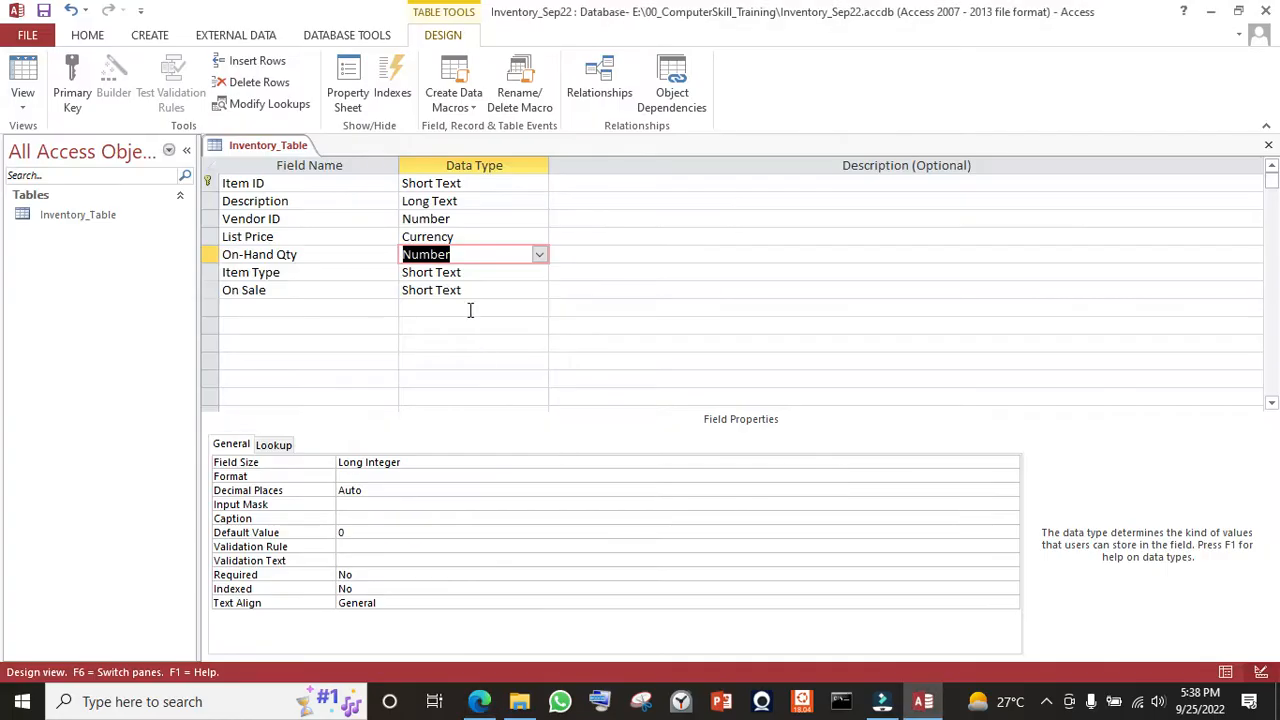
{"action": "left_click", "coordinate": [437, 274]}
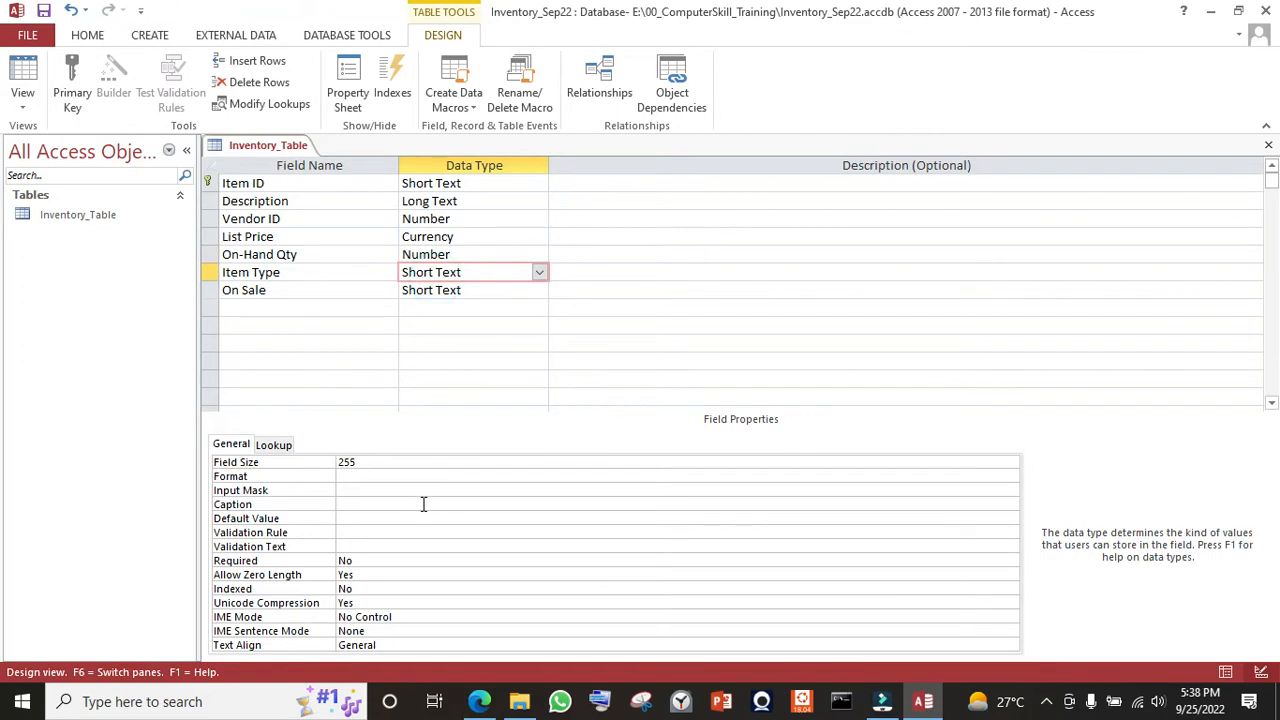
{"action": "left_click", "coordinate": [390, 466]}
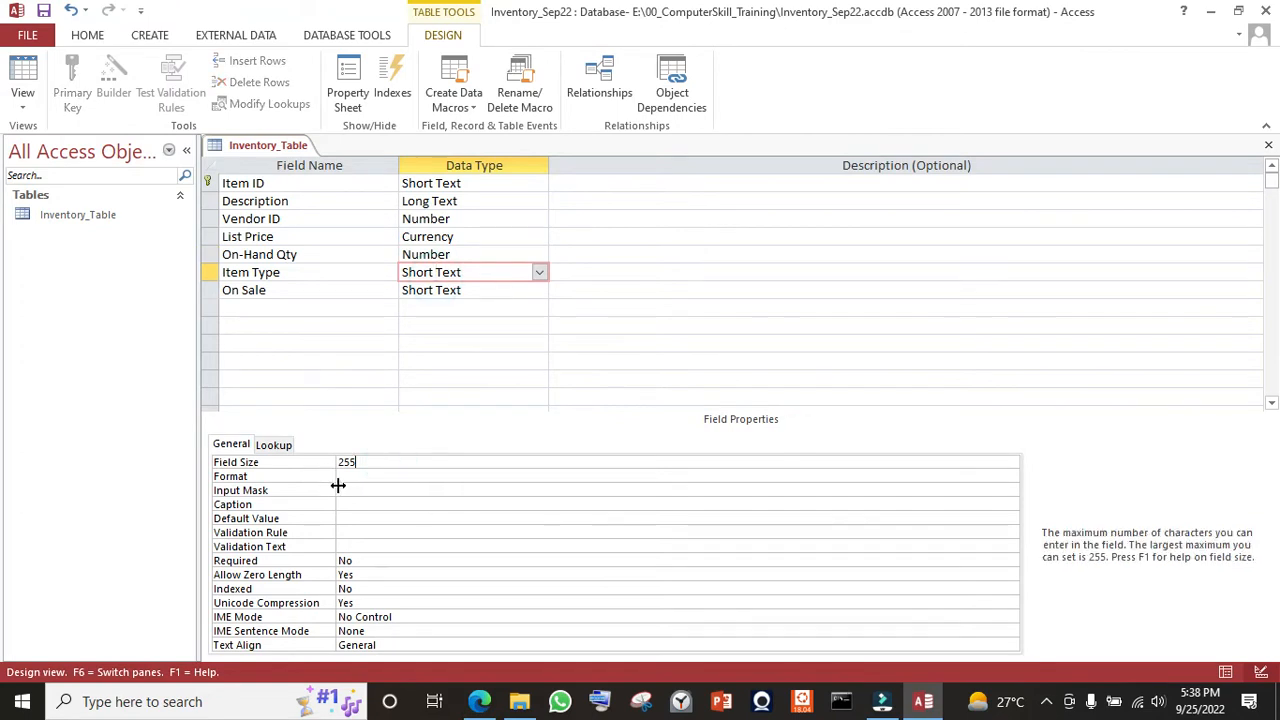
{"action": "type", "text": "4"}
{"action": "left_click", "coordinate": [412, 479]}
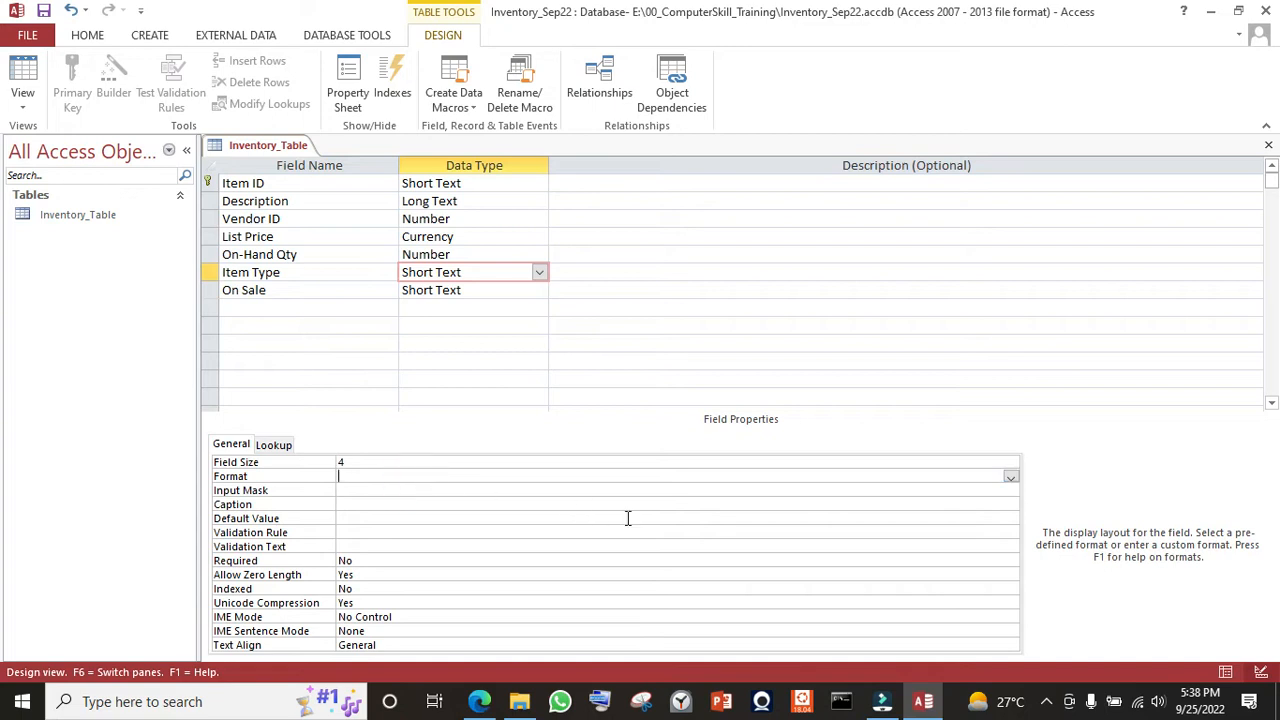
- Review the properties of On-Hand Qty, List Price, Vendor ID and Description, and return to the question paper to compare the requirements
{"action": "left_click", "coordinate": [288, 254]}
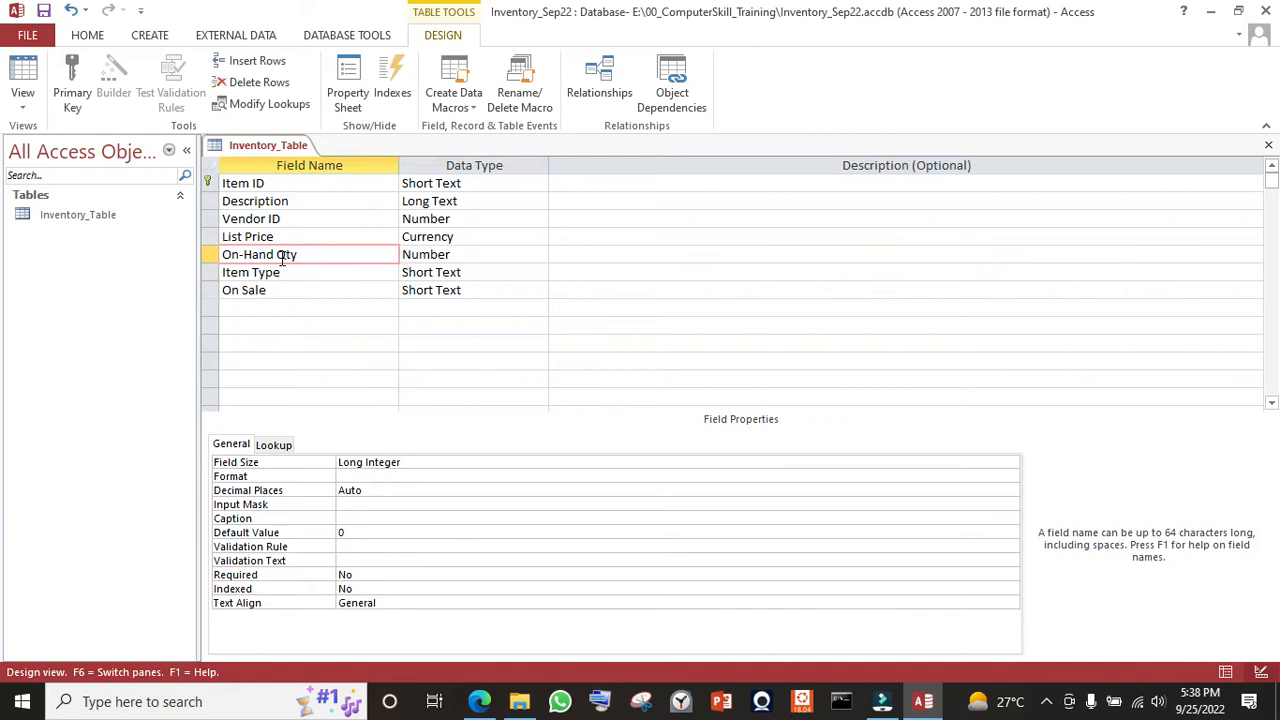
{"action": "left_click", "coordinate": [275, 236]}
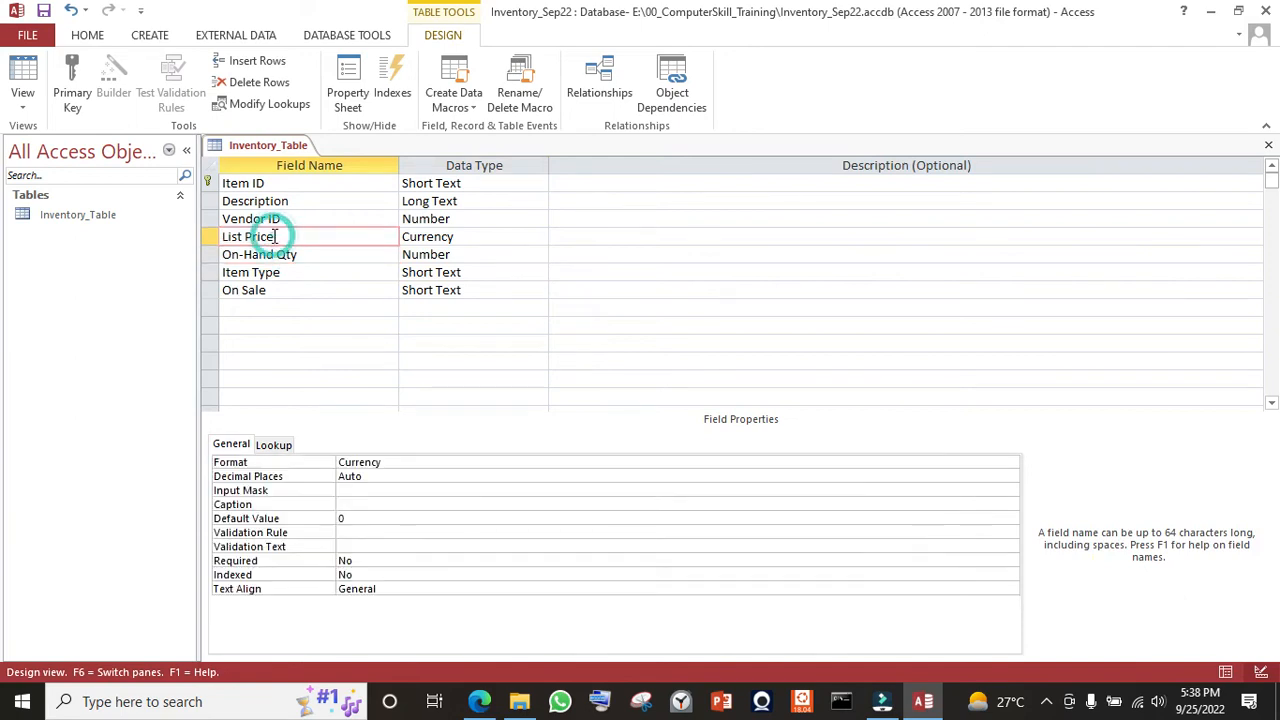
{"action": "left_click", "coordinate": [259, 220]}
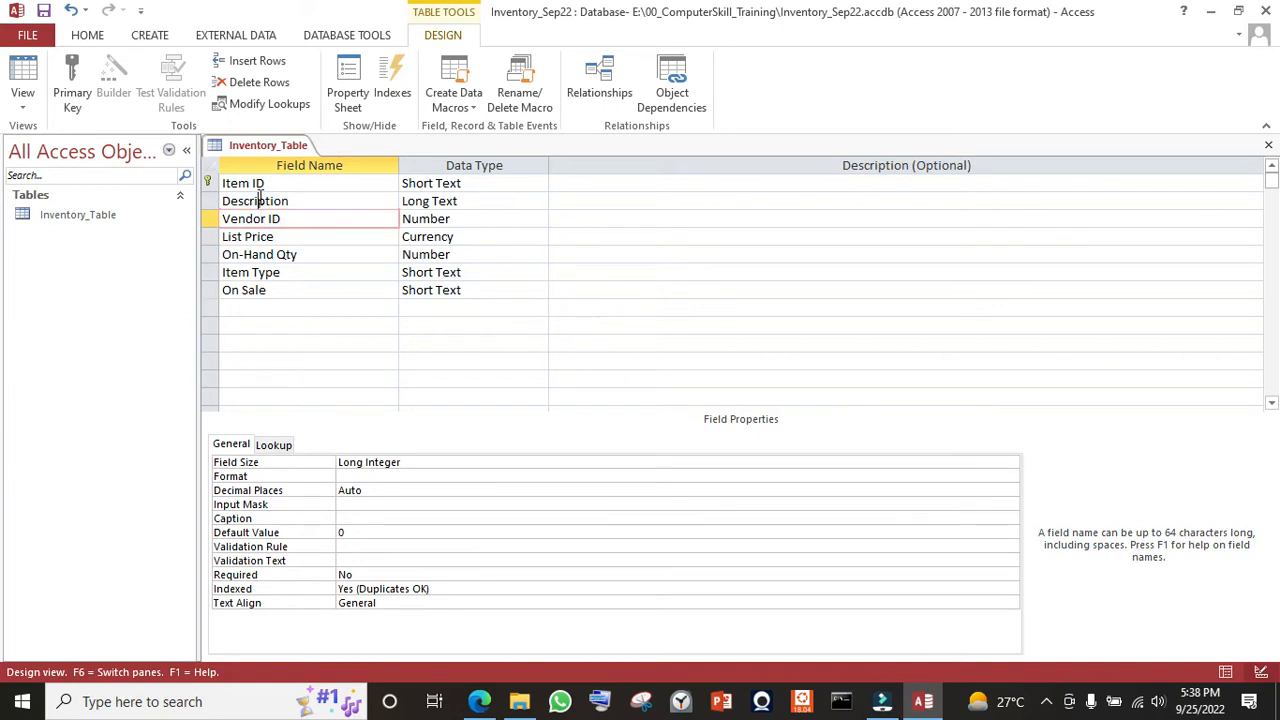
{"action": "left_click", "coordinate": [258, 201]}
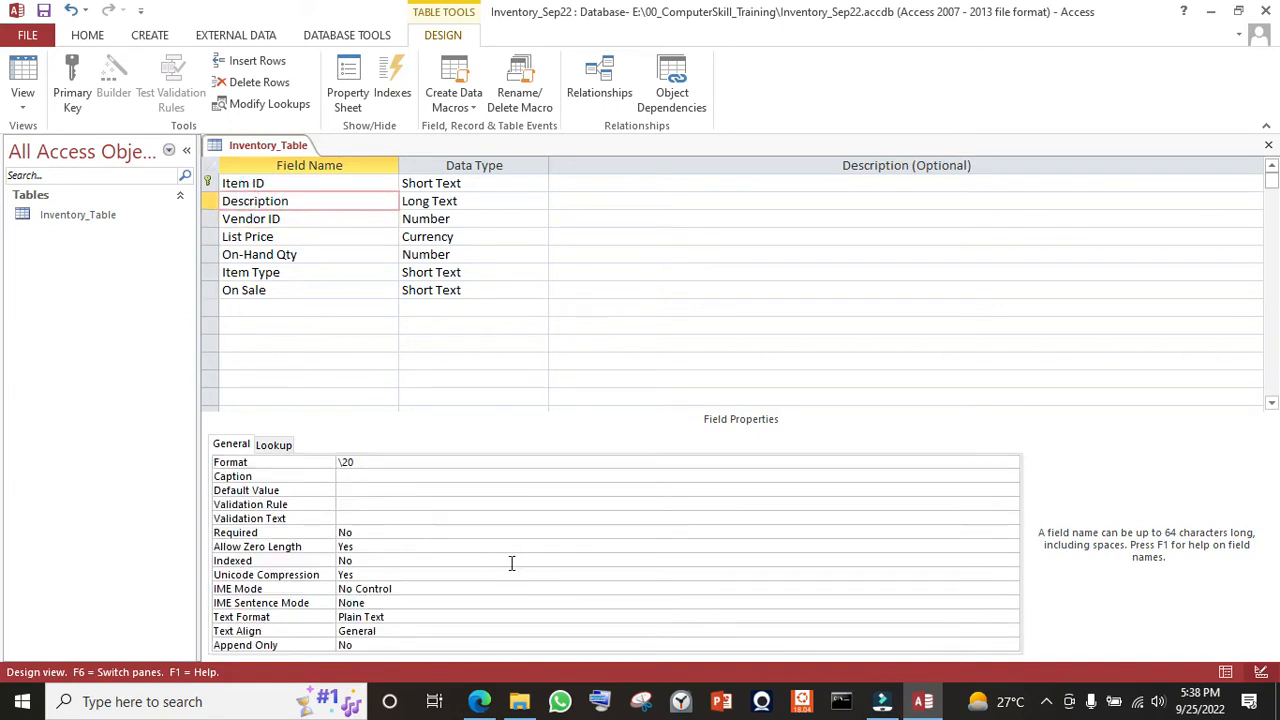
{"action": "left_click", "coordinate": [413, 490]}
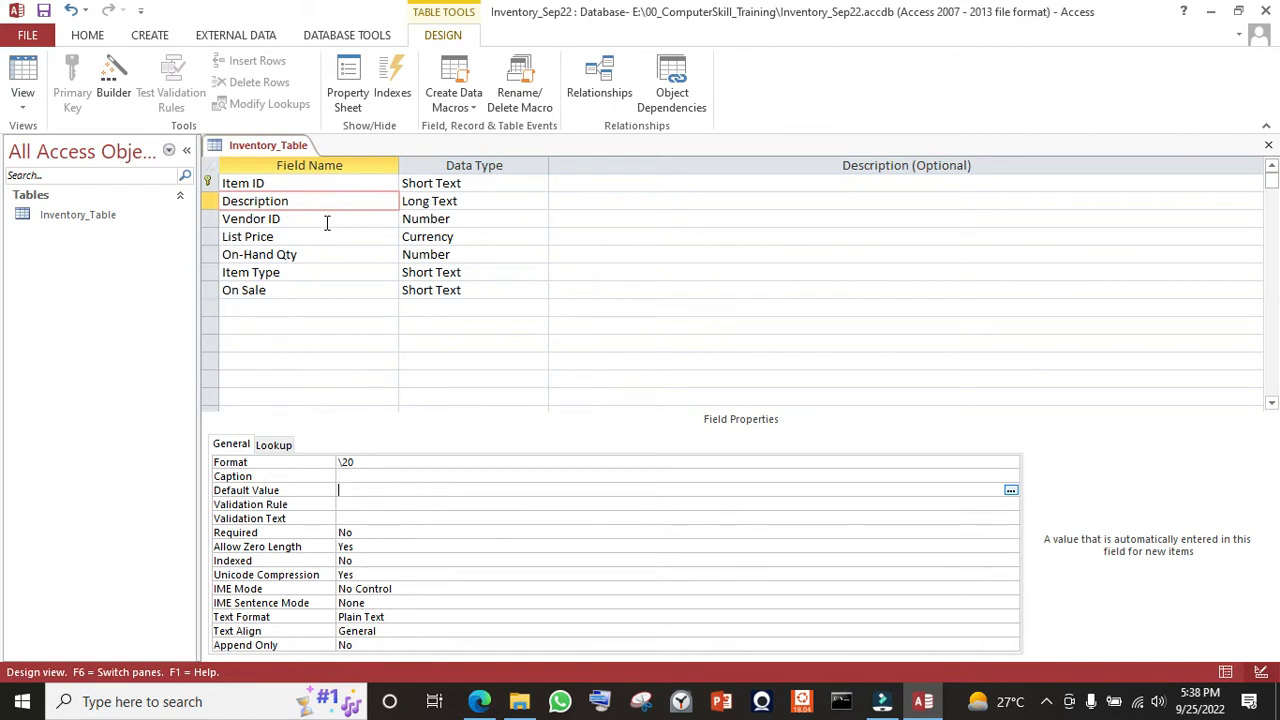
{"action": "left_click", "coordinate": [397, 463]}
{"action": "key", "text": "alt+Tab"}
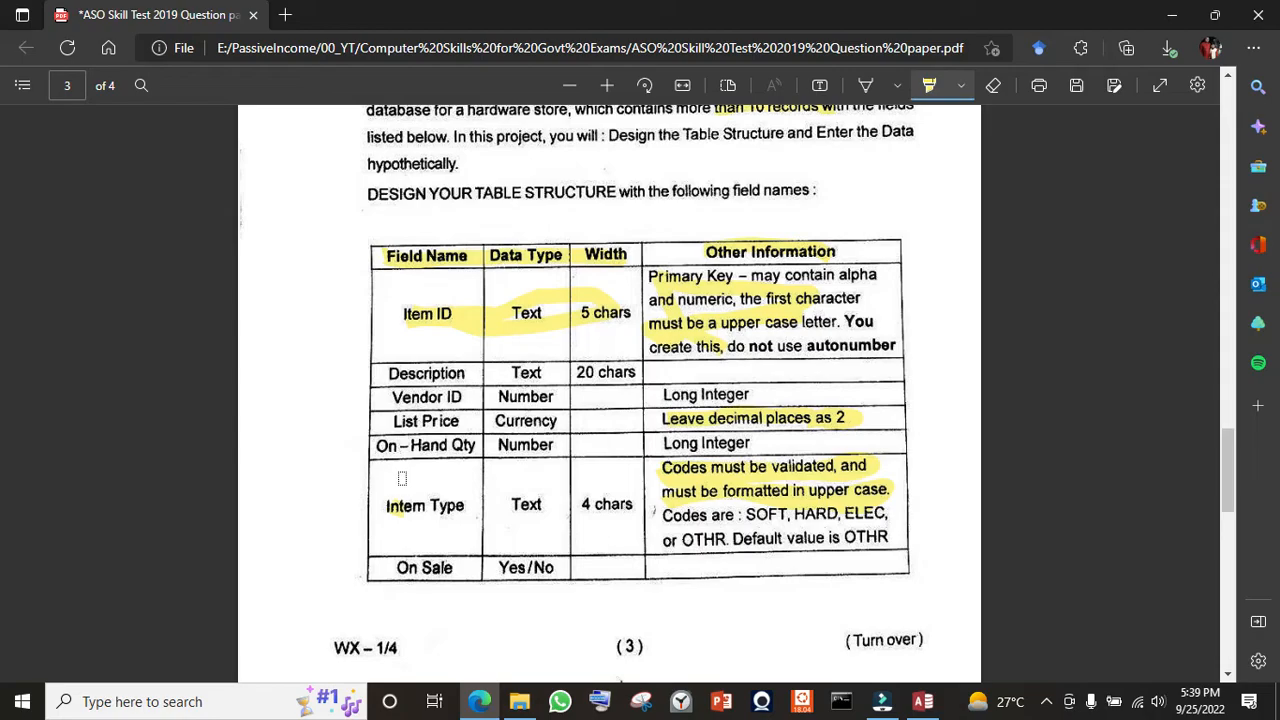
- Return to the Access table design and change the Description field's data type to Short Text
{"action": "key", "text": "alt+Tab"}
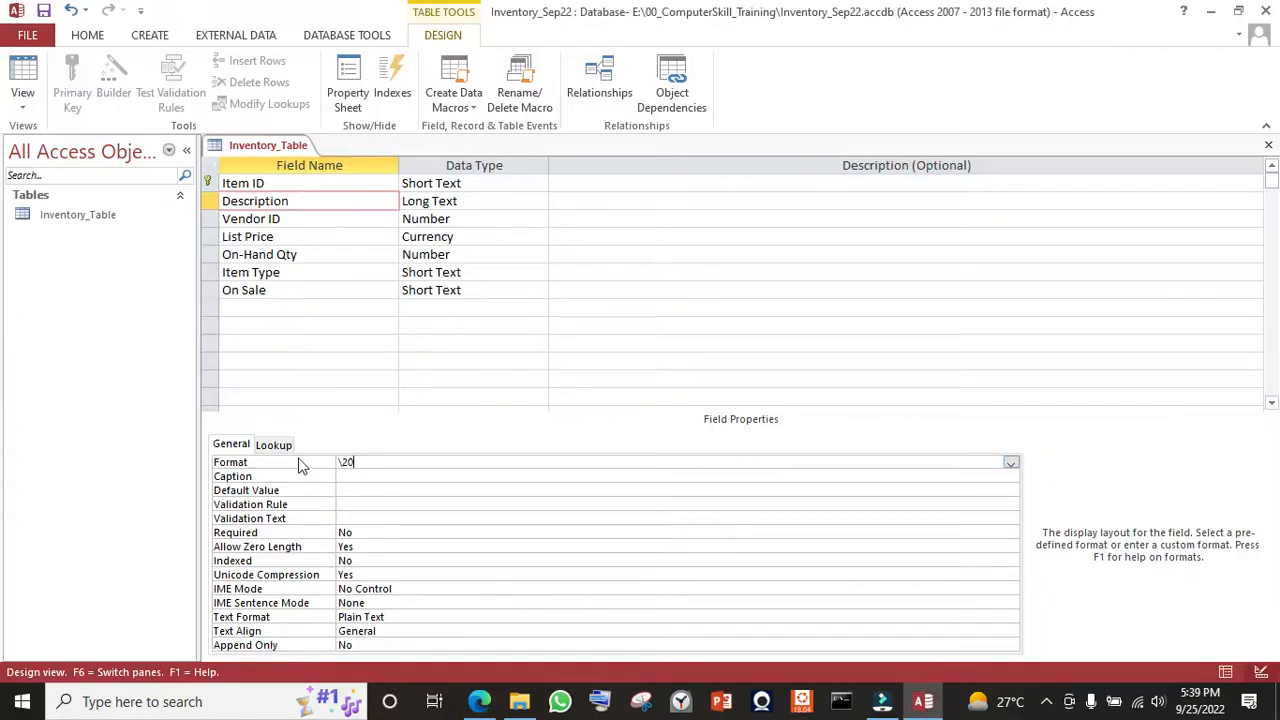
{"action": "left_click", "coordinate": [500, 201]}
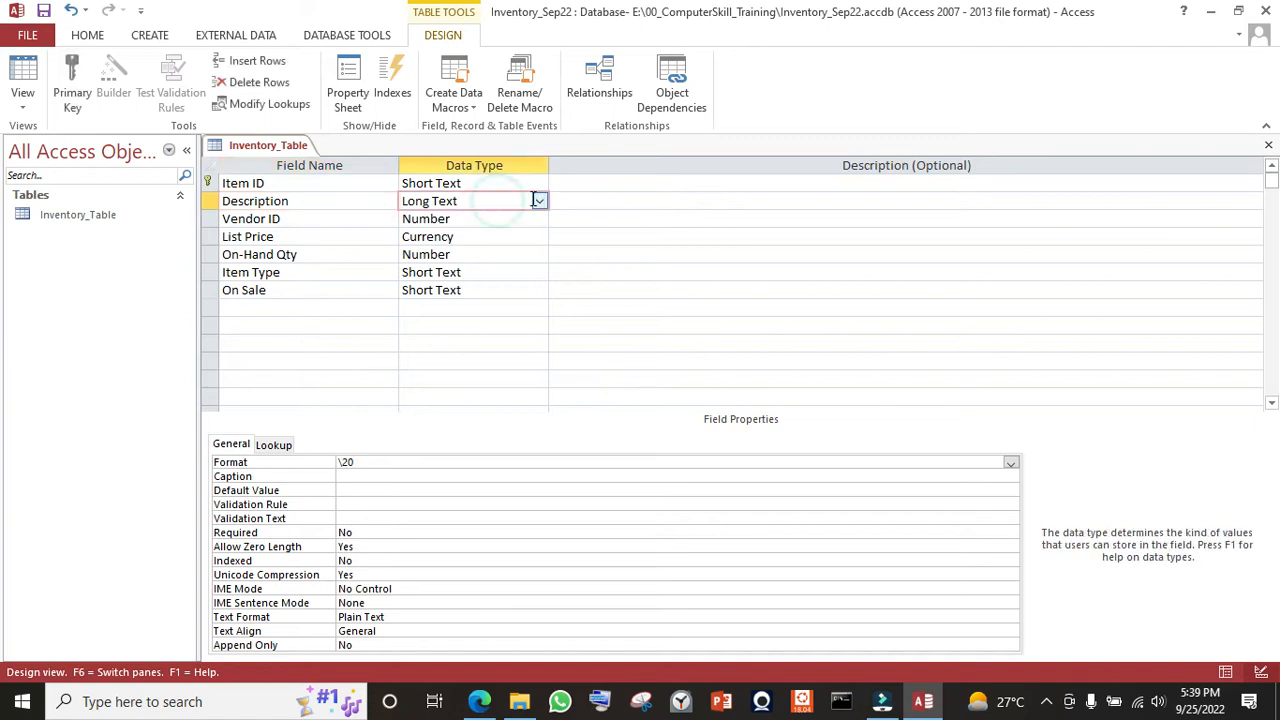
{"action": "left_click", "coordinate": [540, 201]}
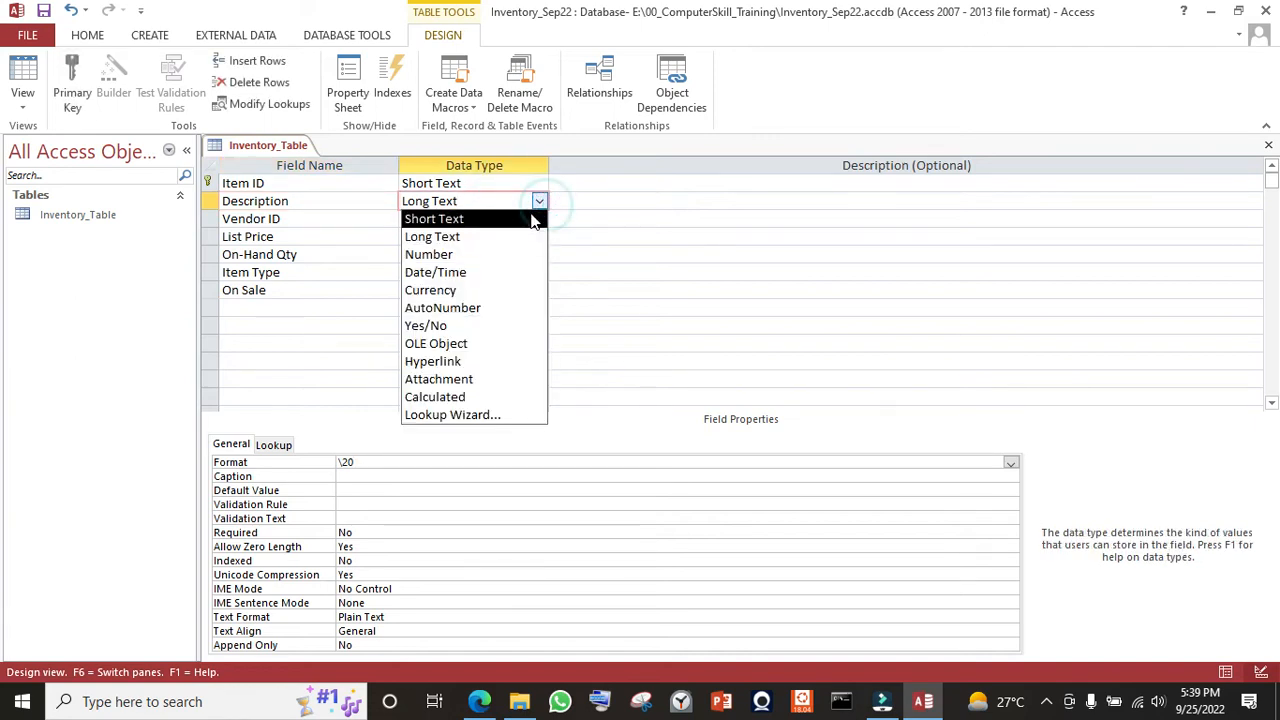
{"action": "left_click", "coordinate": [531, 214]}
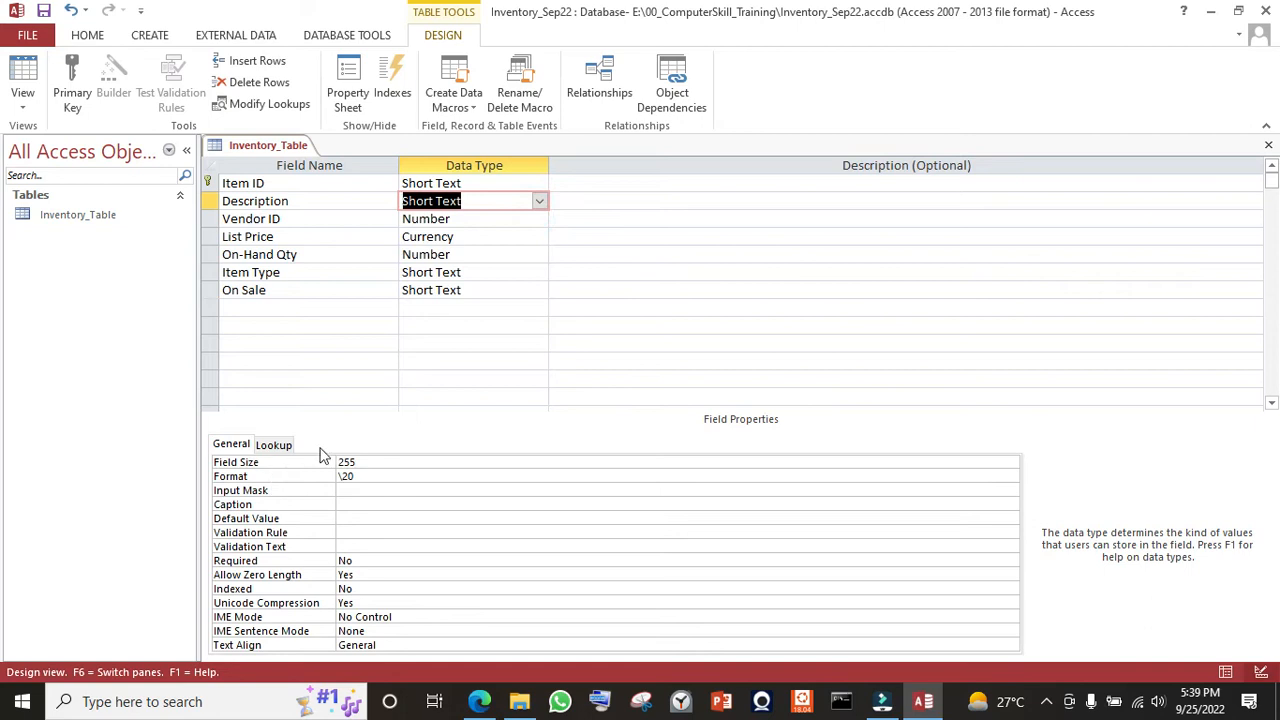
- Clear the Description field's format and set its field size to 20
{"action": "left_click", "coordinate": [374, 489]}
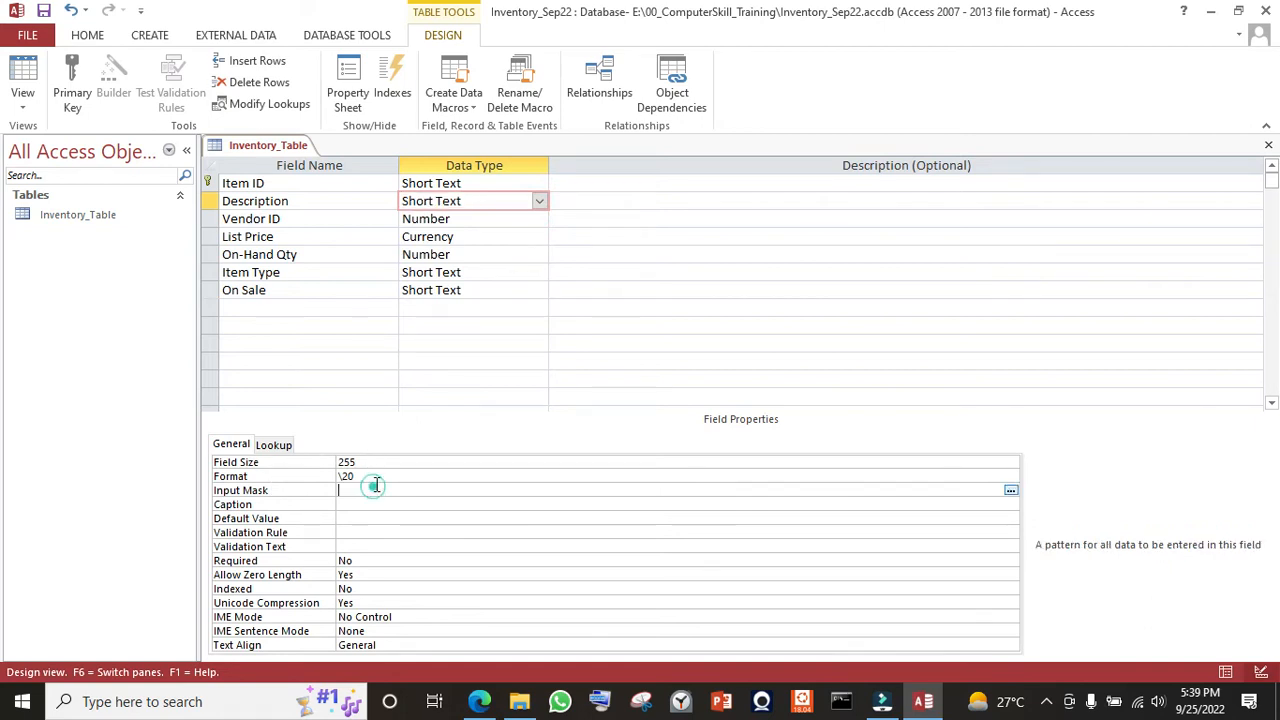
{"action": "left_click", "coordinate": [378, 477]}
{"action": "key", "text": "BackSpace"}
{"action": "key", "text": "BackSpace"}
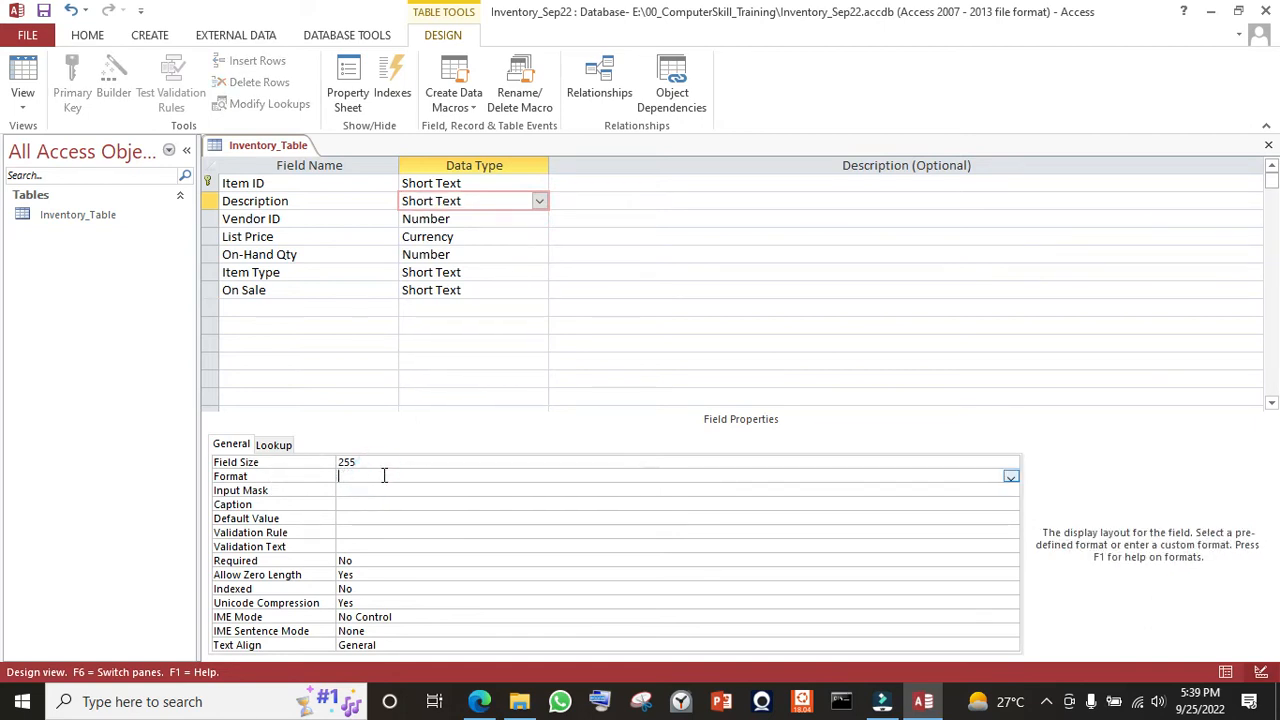
{"action": "left_click", "coordinate": [409, 470]}
{"action": "double_click", "coordinate": [367, 460]}
{"action": "key", "text": "BackSpace"}
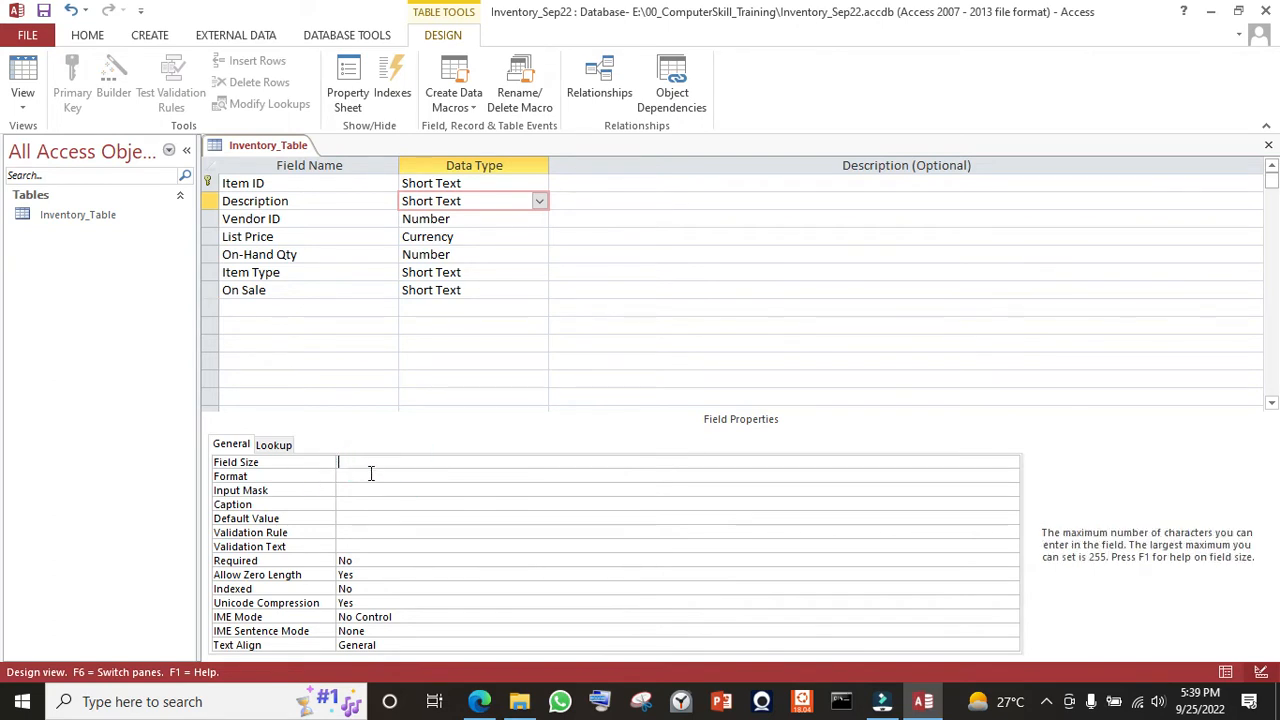
{"action": "type", "text": "20"}
{"action": "left_click", "coordinate": [413, 475]}
- Check the On Sale requirement in the question paper and set that field's data type to Yes/No
{"action": "left_click", "coordinate": [537, 272]}
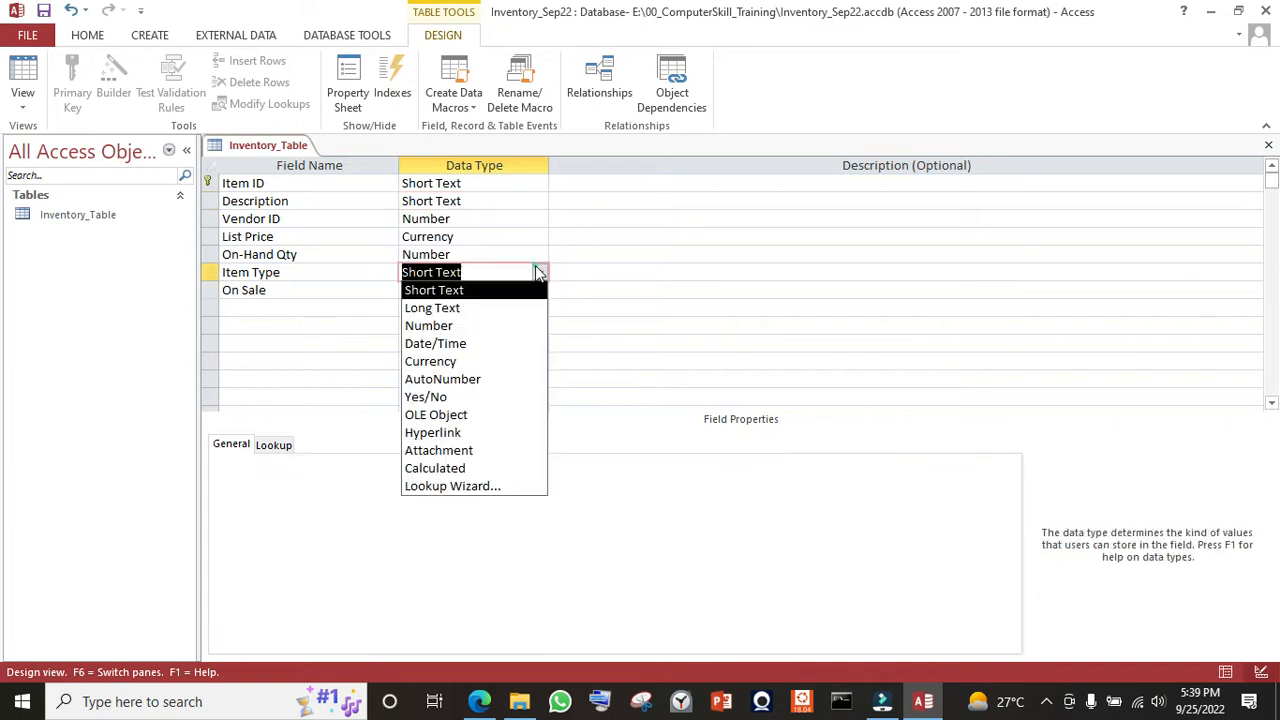
{"action": "left_click", "coordinate": [820, 289]}
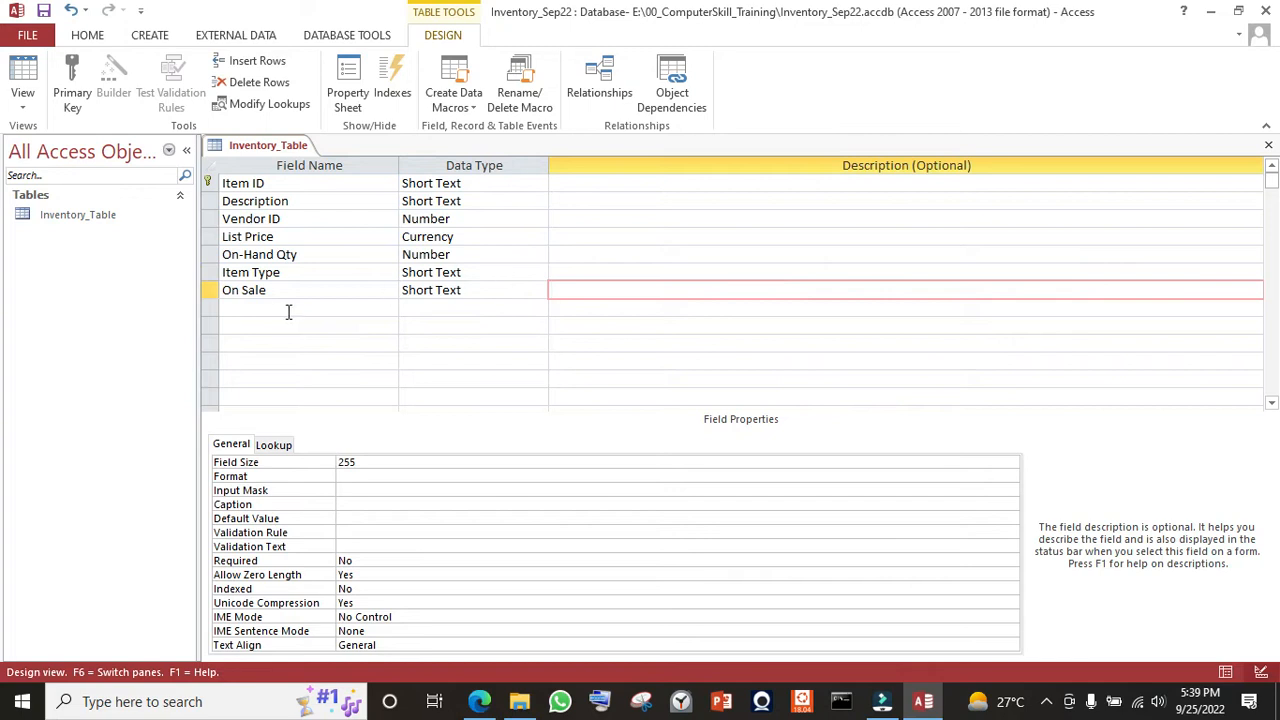
{"action": "left_click", "coordinate": [288, 274]}
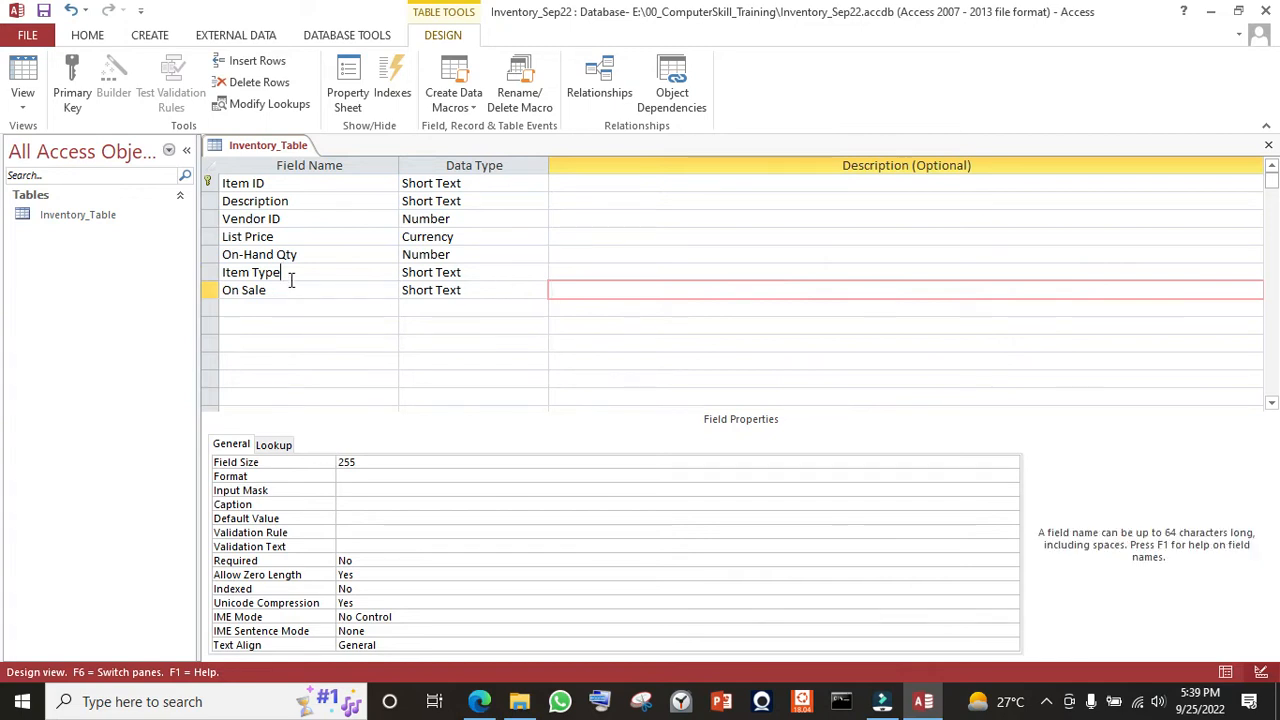
{"action": "left_click", "coordinate": [426, 290]}
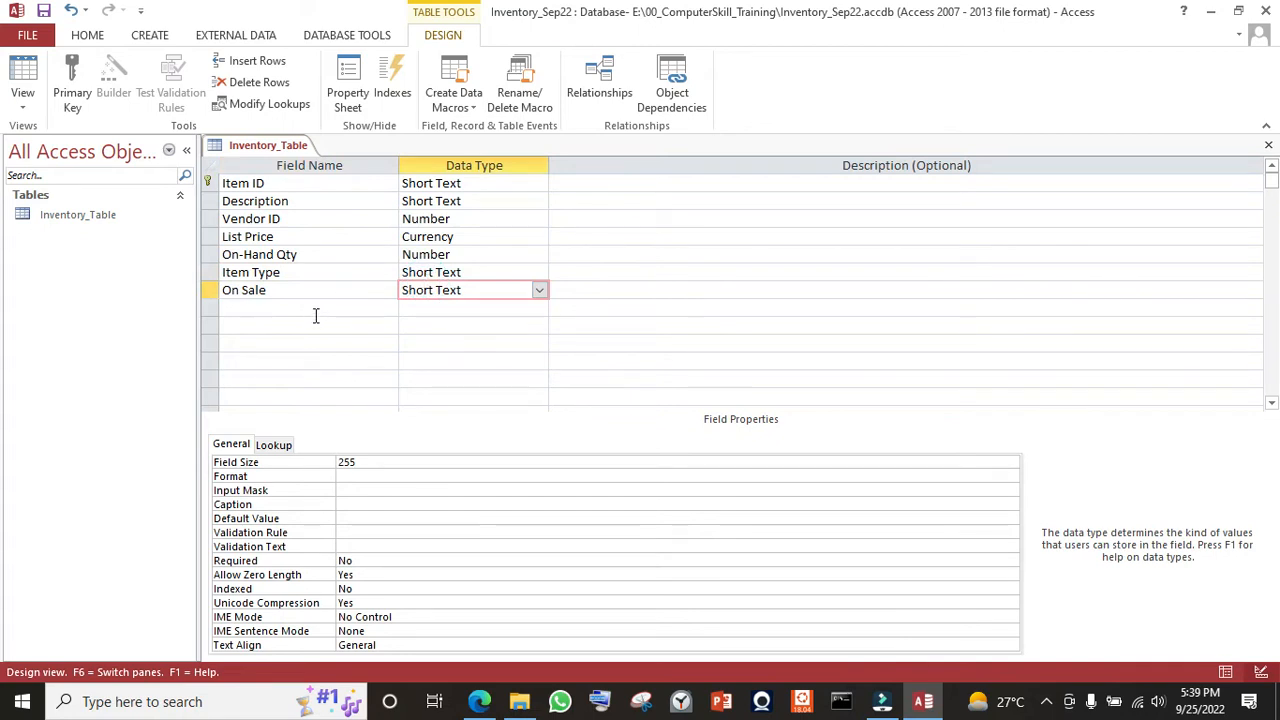
{"action": "key", "text": "alt+Tab"}
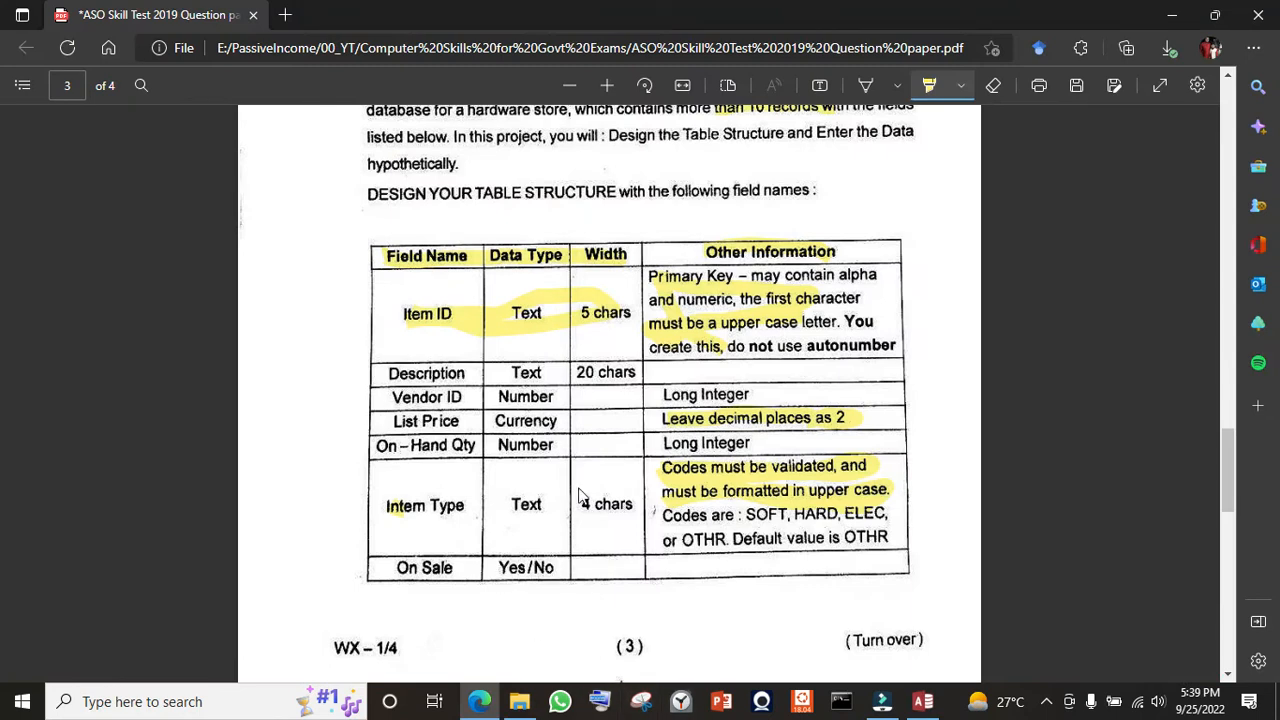
{"action": "key", "text": "alt+Tab"}
{"action": "left_click", "coordinate": [540, 291]}
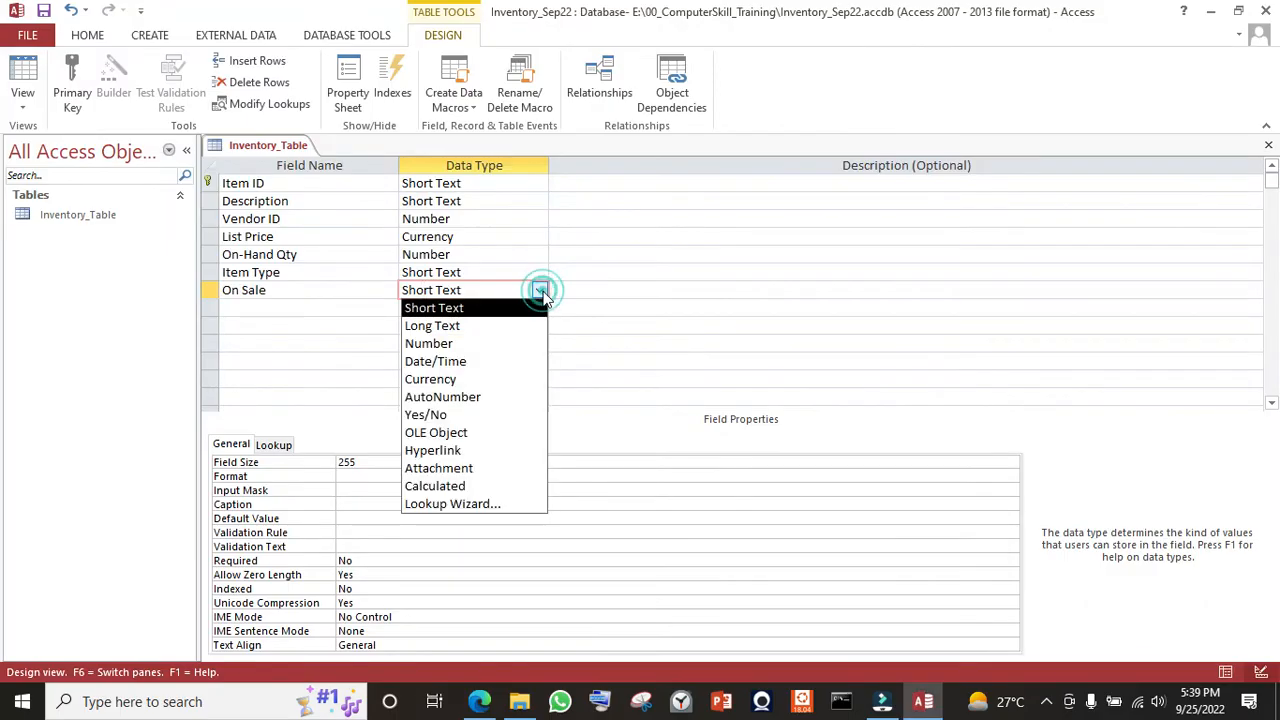
{"action": "left_click", "coordinate": [492, 416]}
{"action": "left_click", "coordinate": [290, 326]}
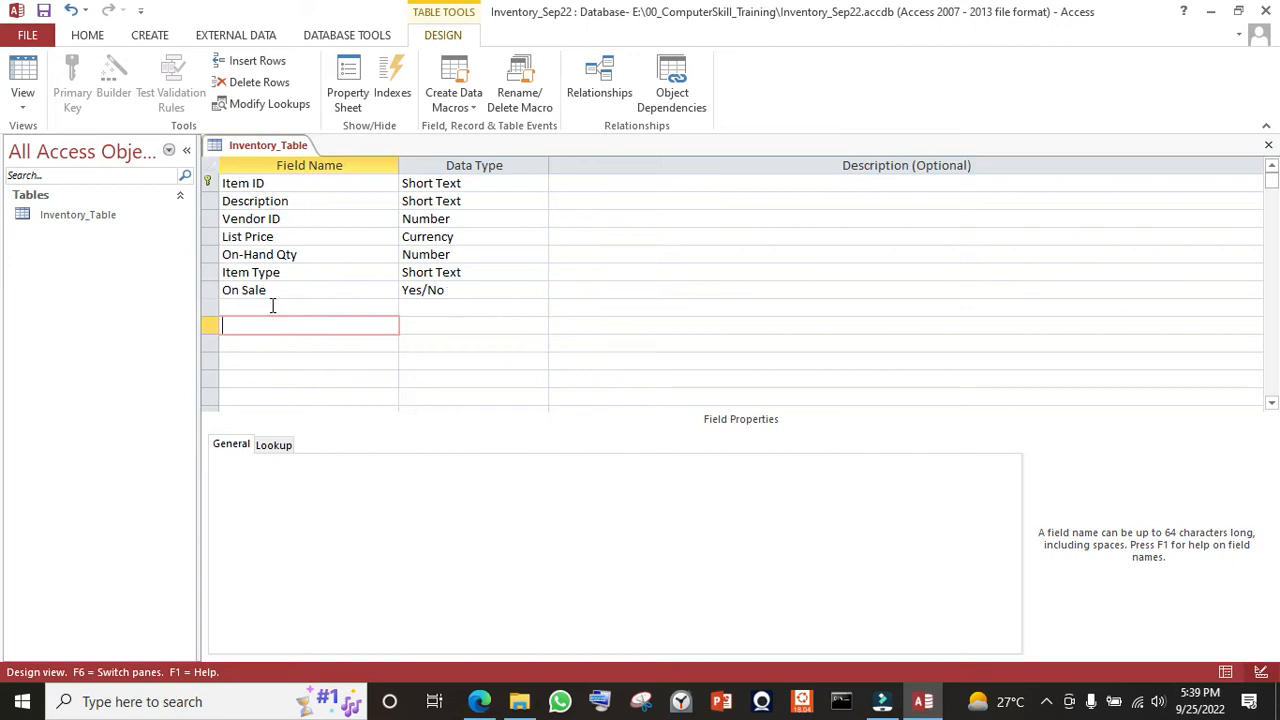
- In the question paper, draw highlighter marks above the Field Name, Data Type and Width column headings
{"action": "key", "text": "alt+Tab"}
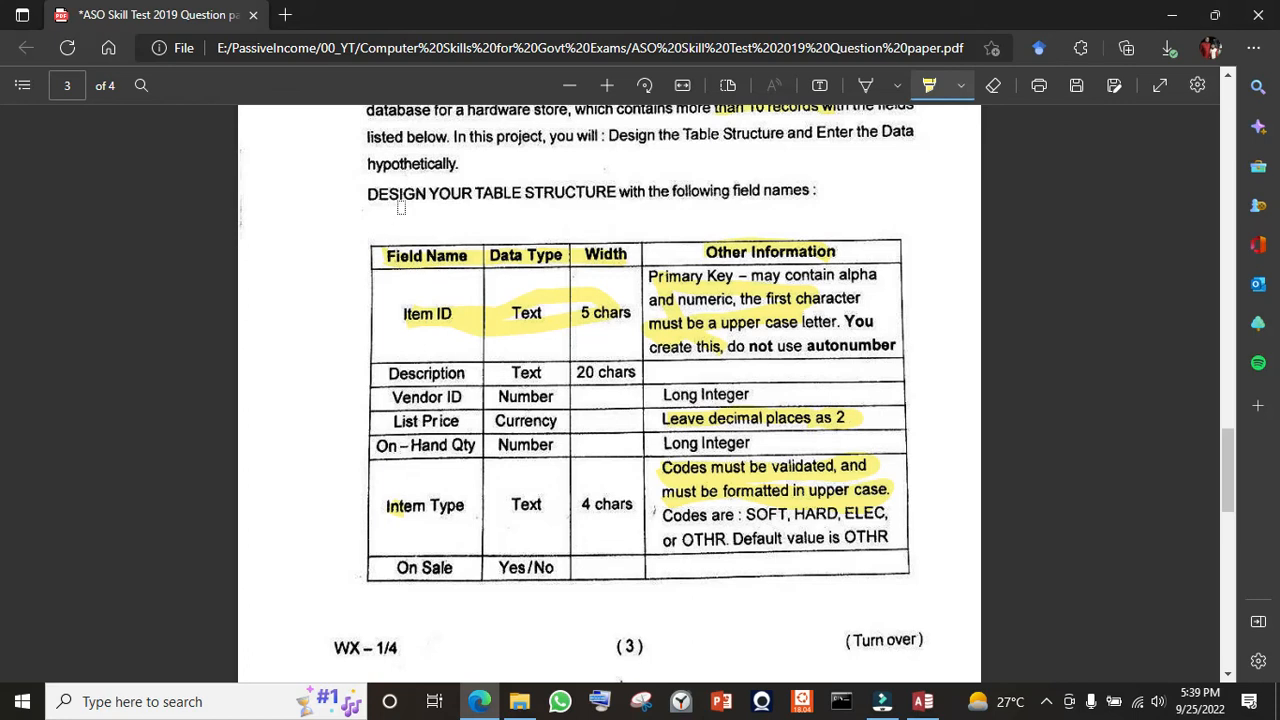
{"action": "left_click_drag", "start_coordinate": [404, 208], "coordinate": [420, 240]}
{"action": "left_click_drag", "start_coordinate": [510, 198], "coordinate": [530, 238]}
{"action": "left_click_drag", "start_coordinate": [608, 202], "coordinate": [622, 242]}
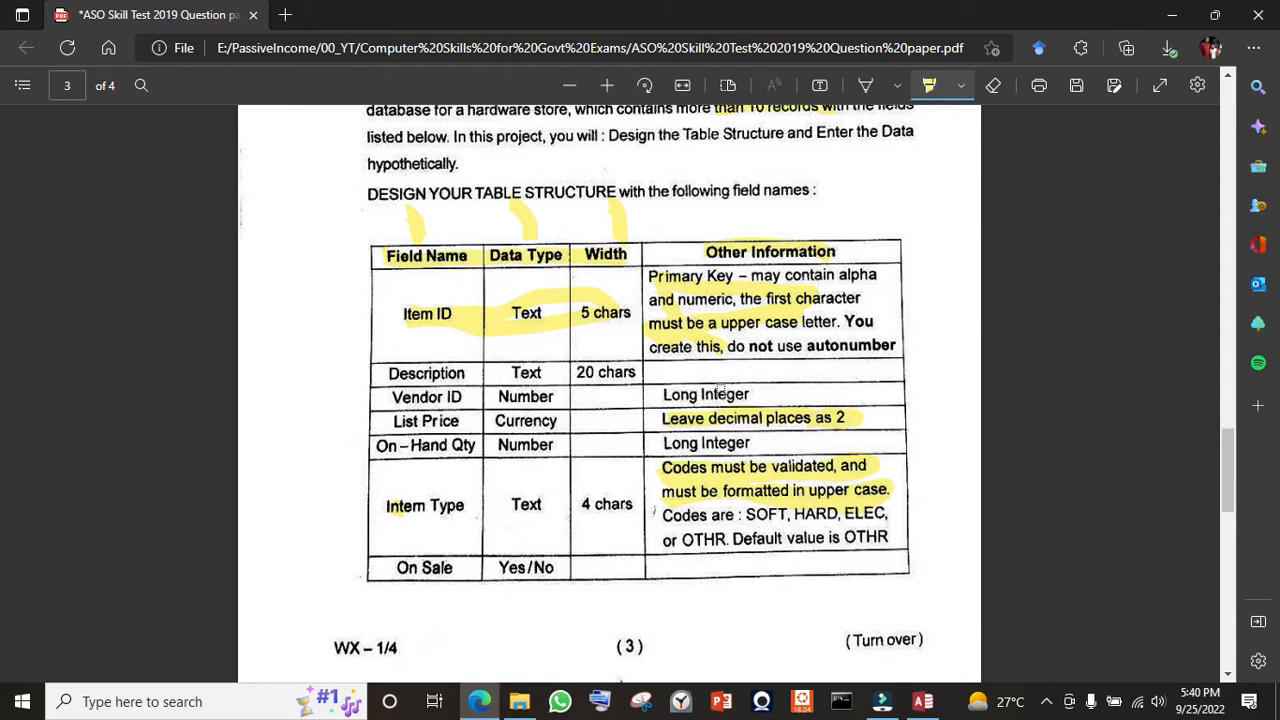
- Inspect the Vendor ID field's properties in the table design and compare them with the question paper
{"action": "key", "text": "alt+Tab"}
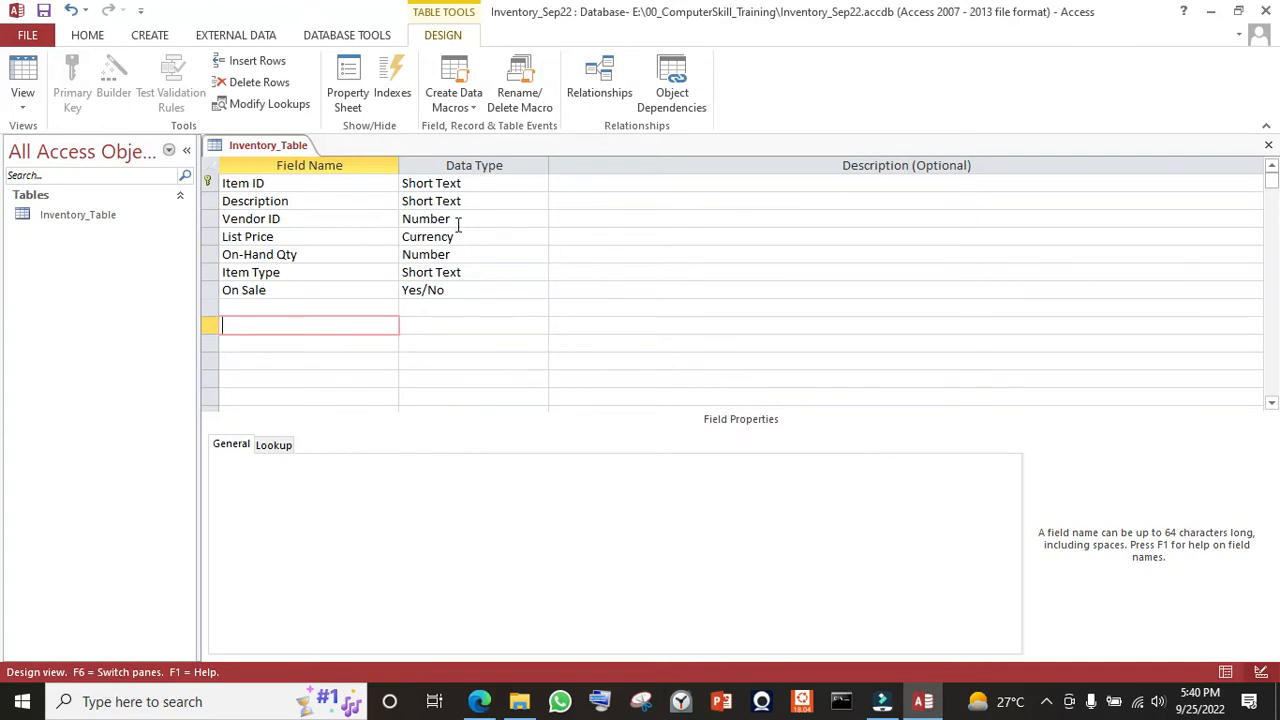
{"action": "left_click", "coordinate": [360, 221]}
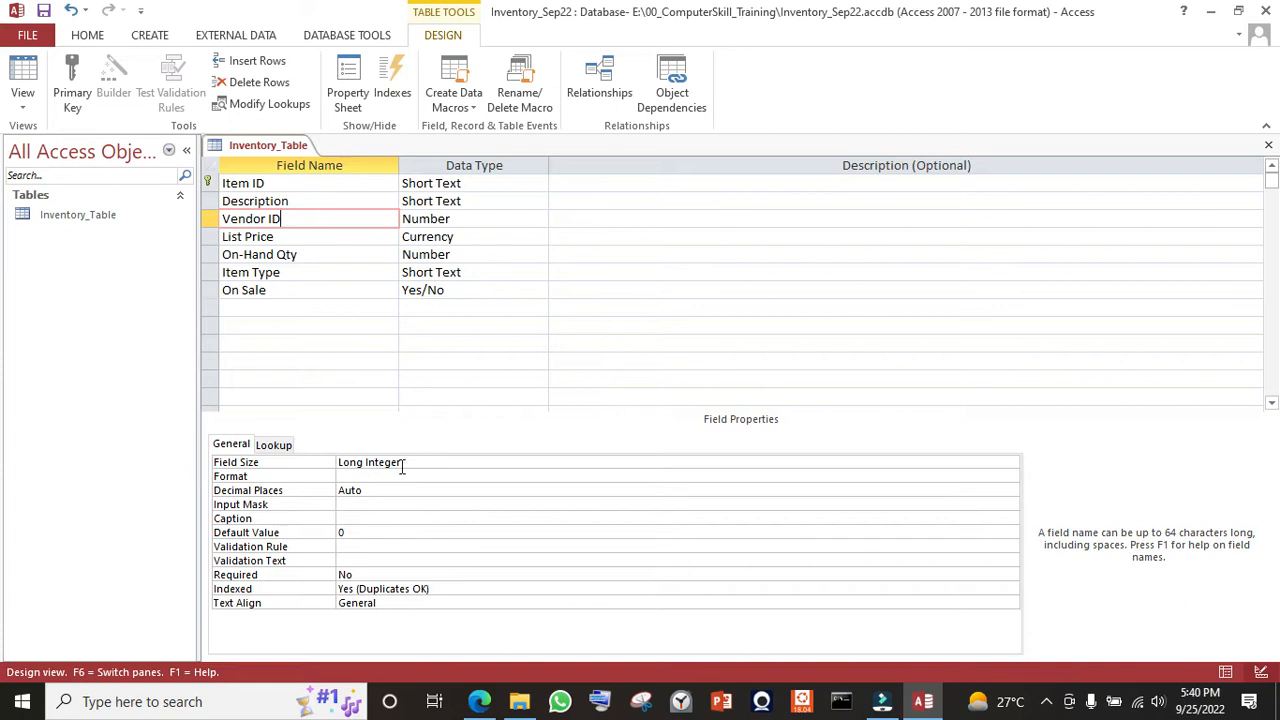
{"action": "key", "text": "alt+Tab"}
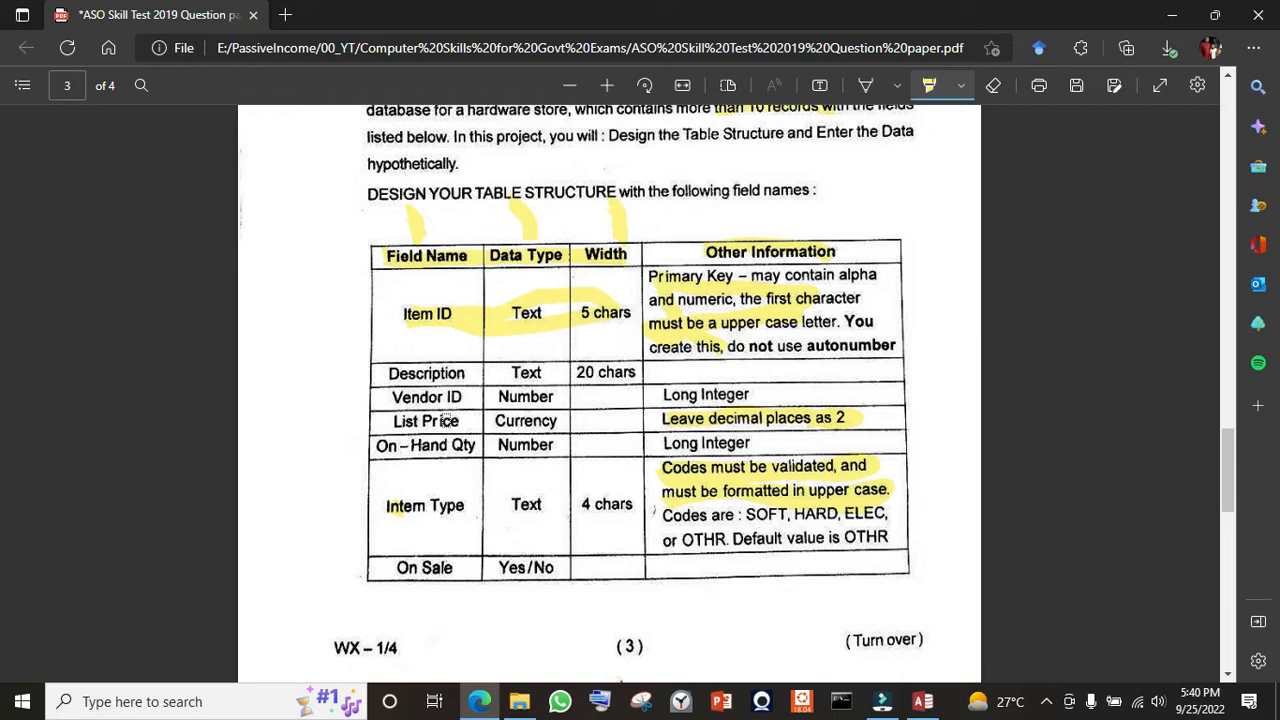
- Check the List Price requirement in the question paper and set that field's decimal places to 2
{"action": "key", "text": "alt+Tab"}
{"action": "left_click", "coordinate": [340, 236]}
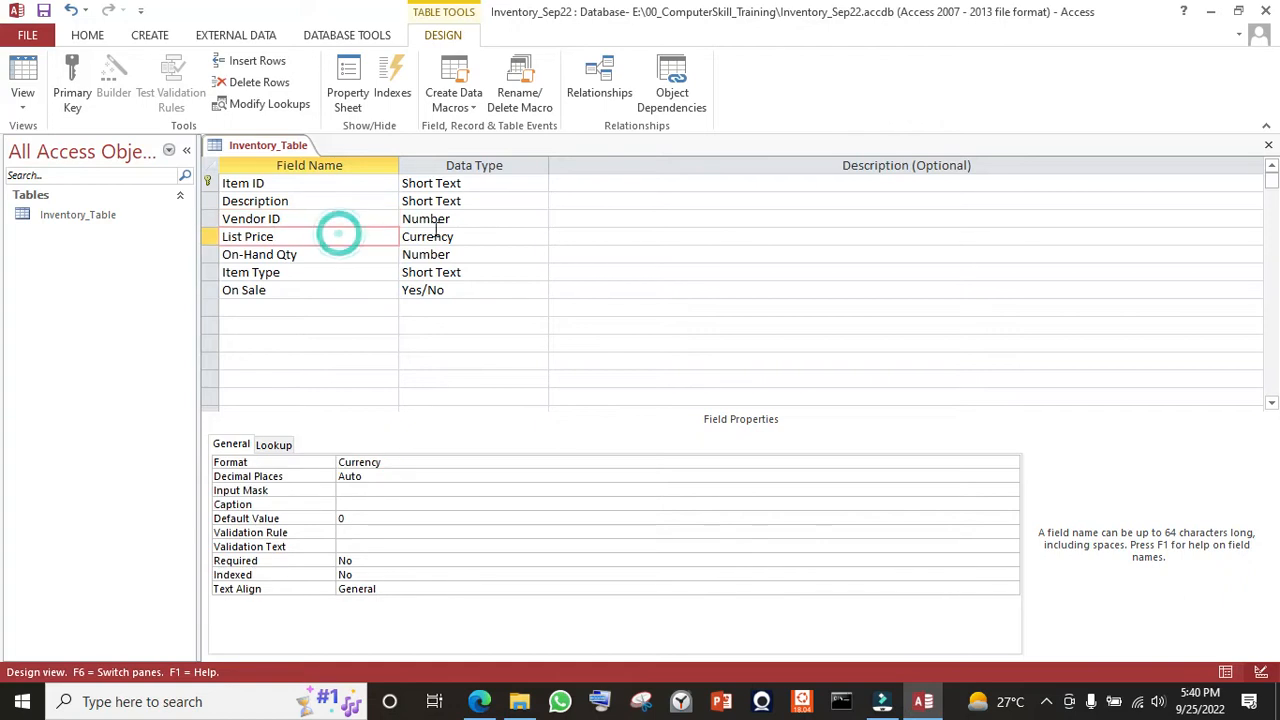
{"action": "left_click", "coordinate": [465, 240]}
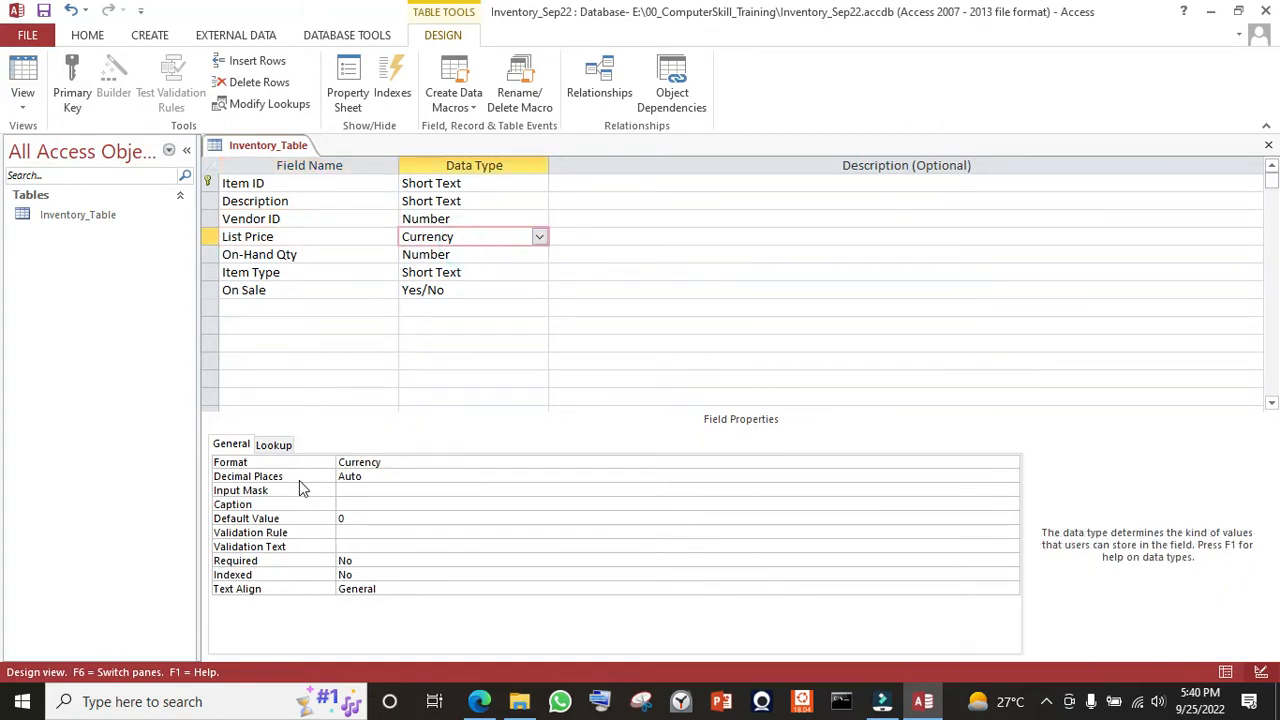
{"action": "key", "text": "alt+Tab"}
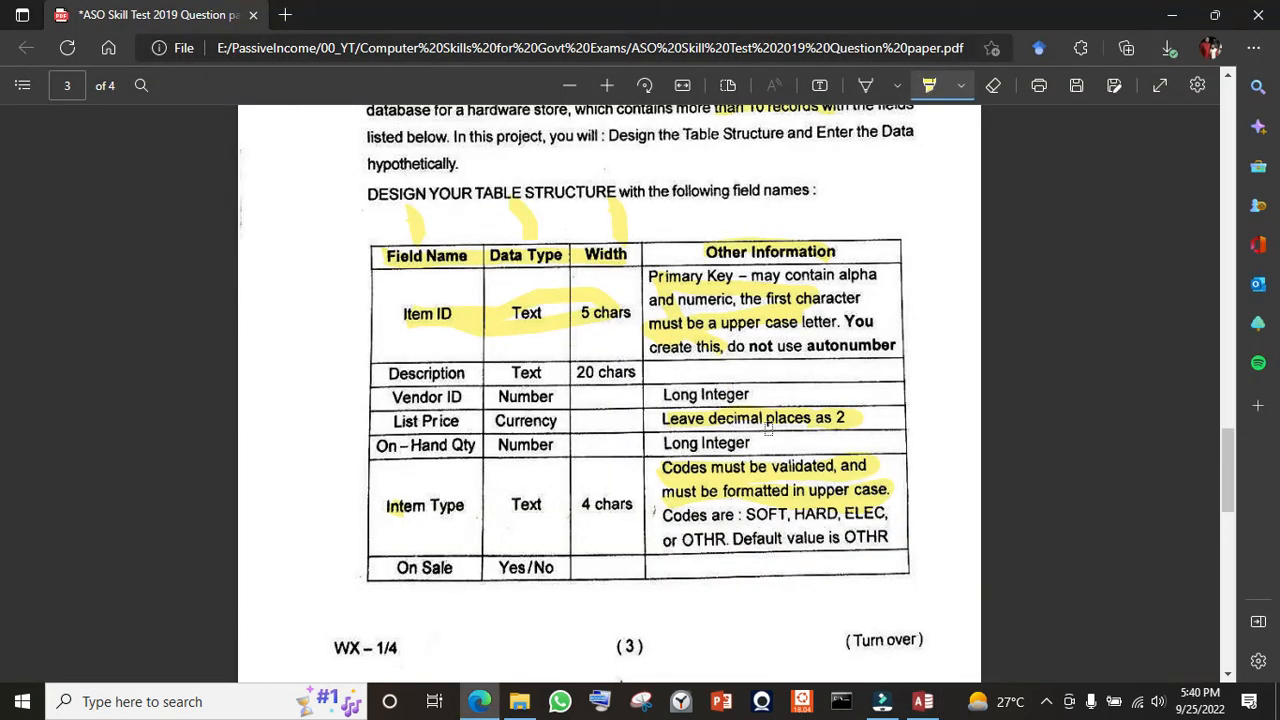
{"action": "key", "text": "alt+Tab"}
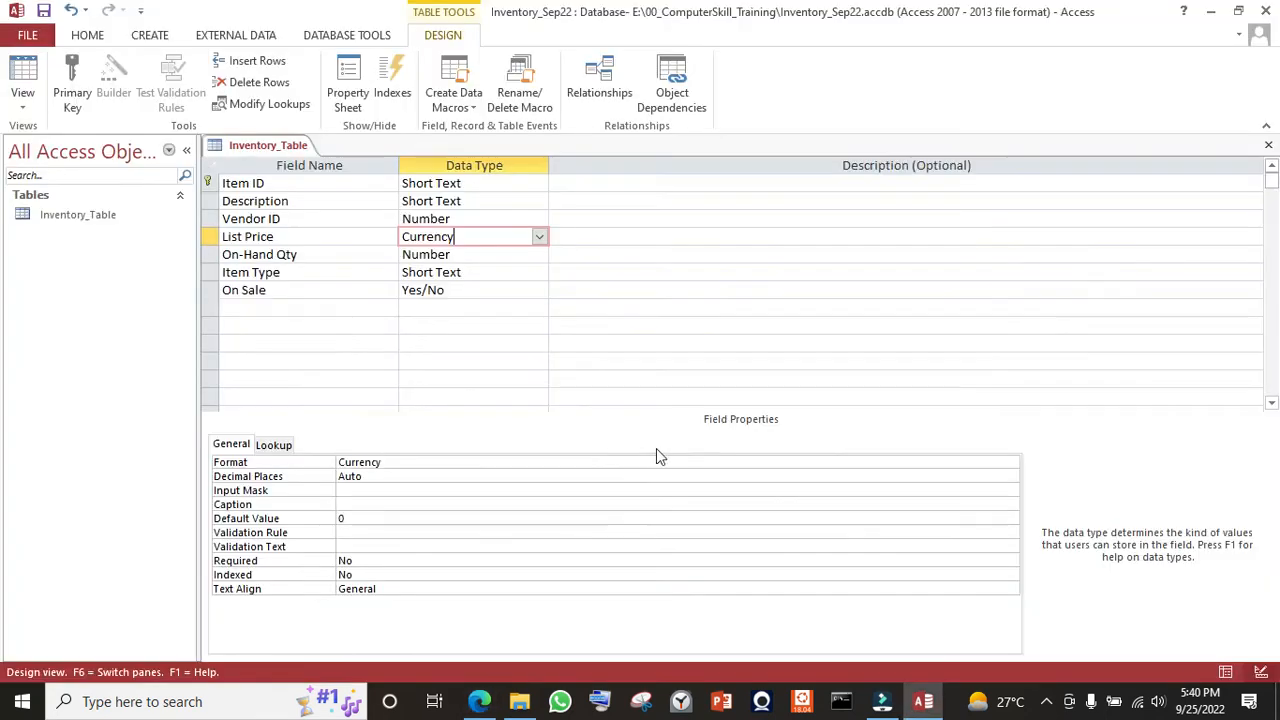
{"action": "left_click", "coordinate": [449, 476]}
{"action": "left_click", "coordinate": [1011, 477]}
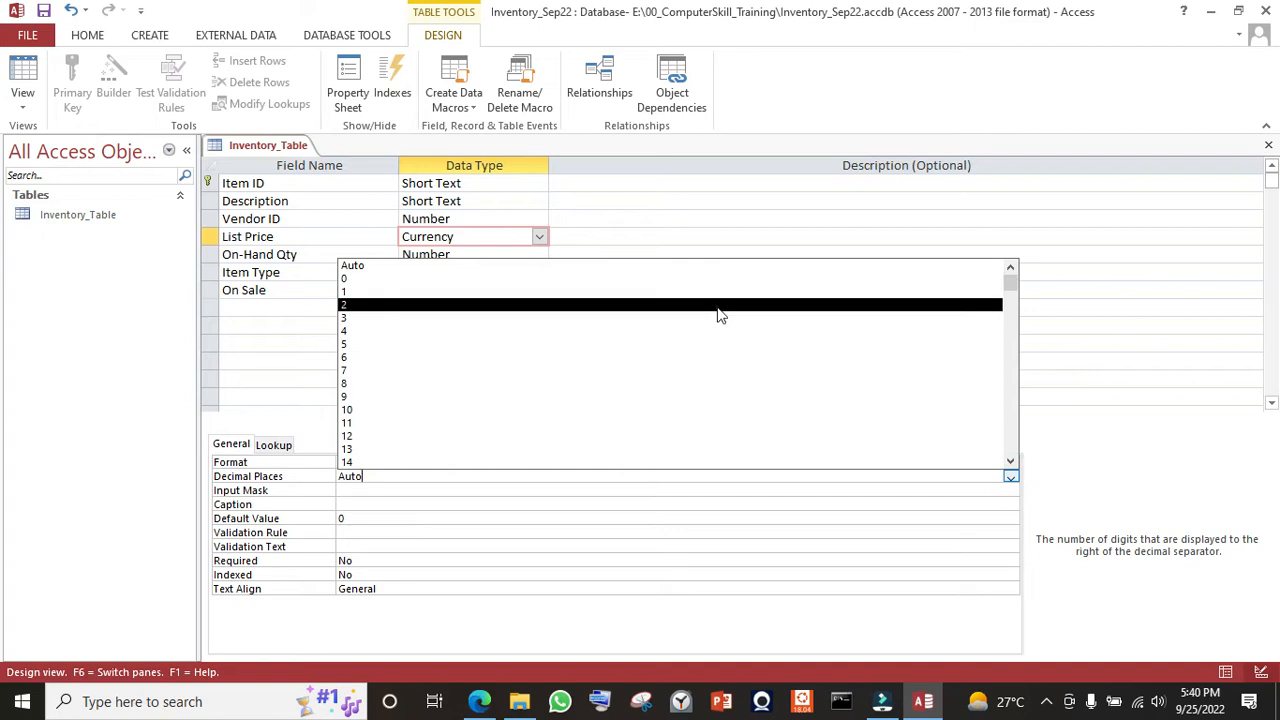
{"action": "left_click", "coordinate": [720, 306]}
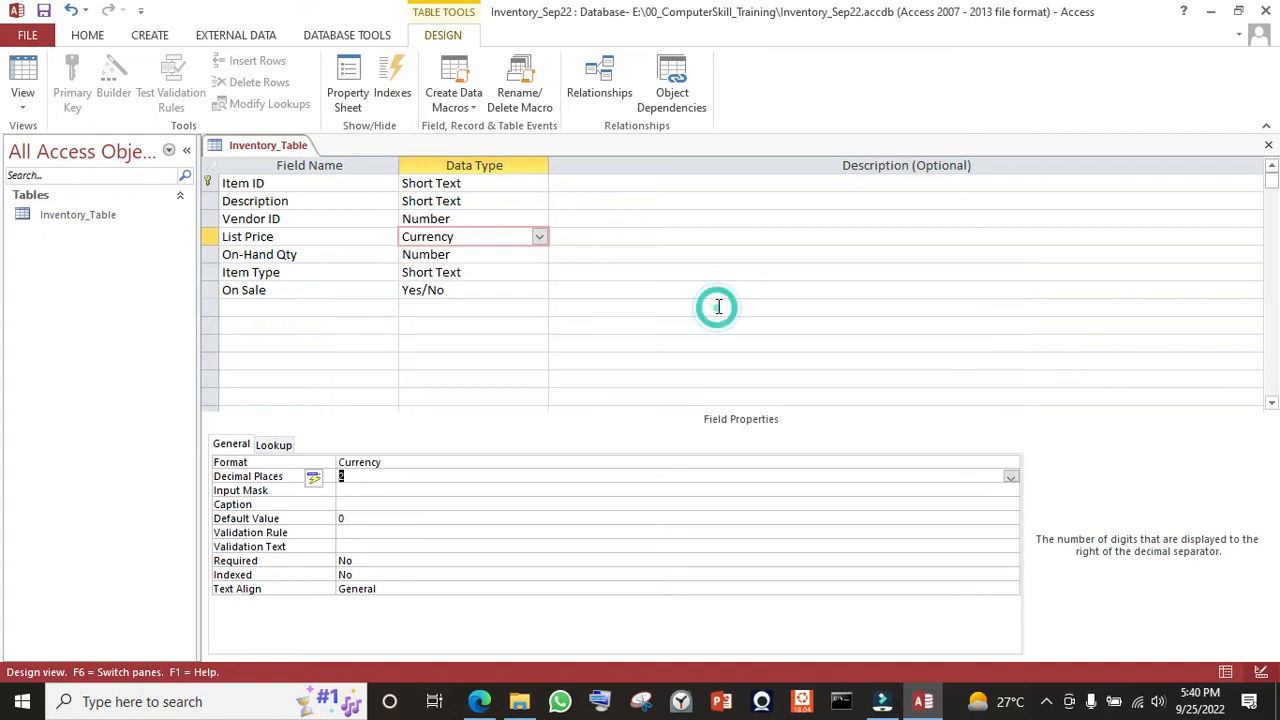
{"action": "left_click", "coordinate": [546, 482]}
{"action": "left_click", "coordinate": [505, 490]}
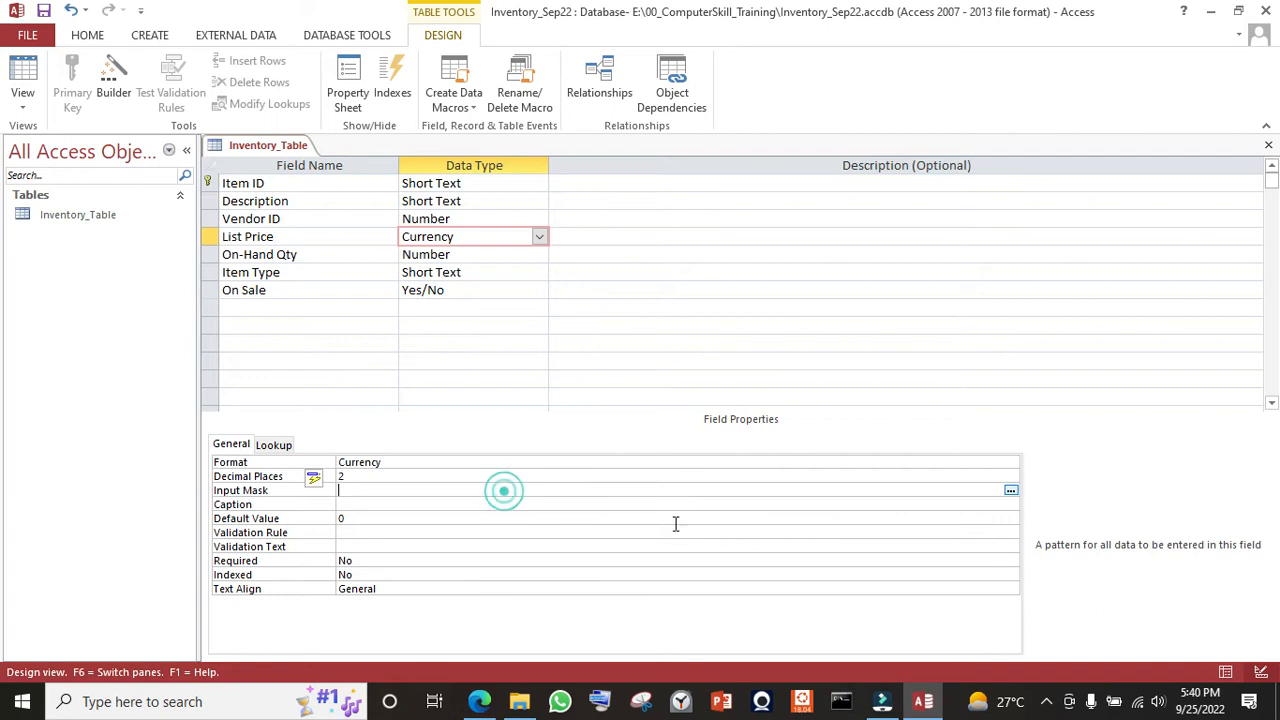
- Consult the question paper for Item Type and start the Lookup Wizard for that field
{"action": "key", "text": "alt+Tab"}
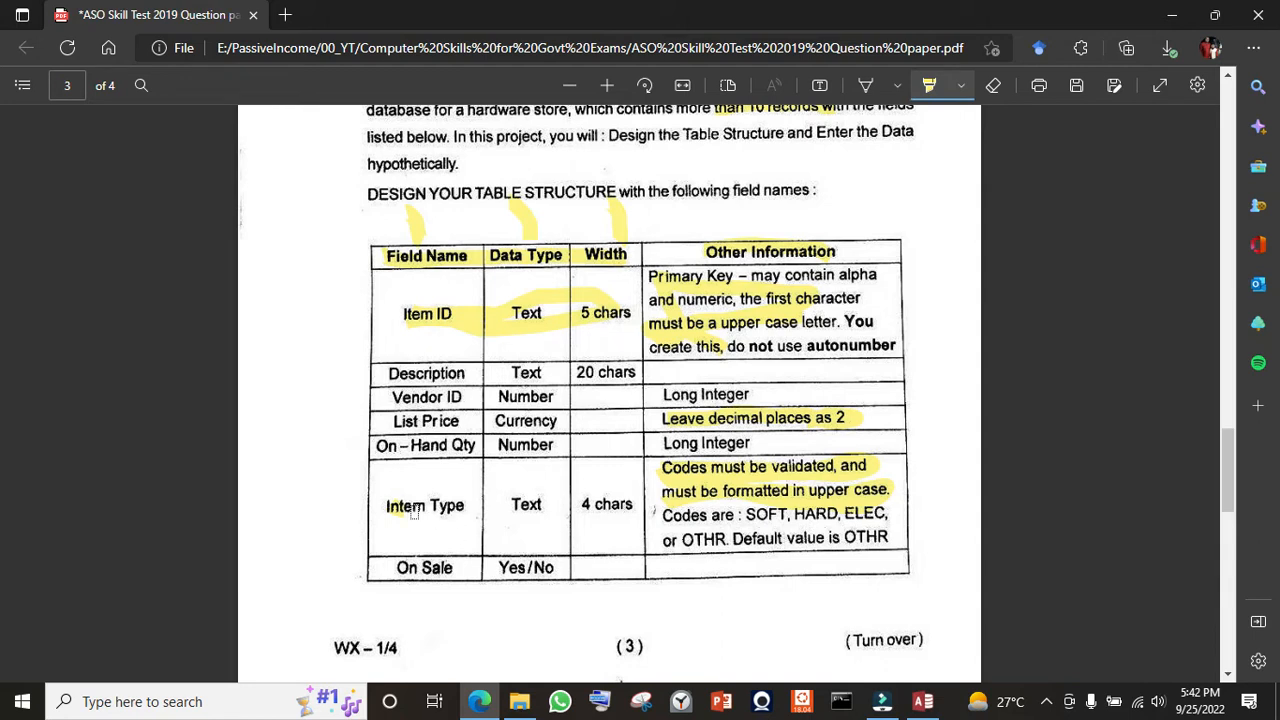
{"action": "key", "text": "alt+Tab"}
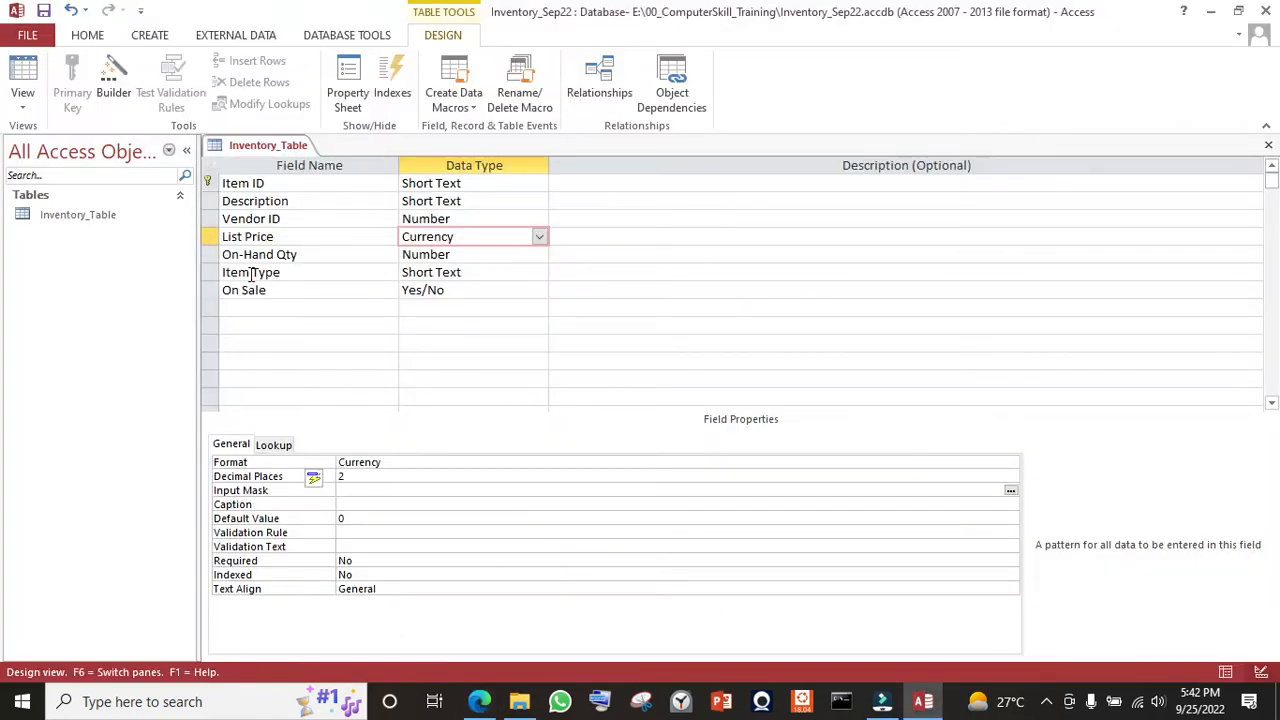
{"action": "left_click", "coordinate": [248, 275]}
{"action": "left_click", "coordinate": [207, 272]}
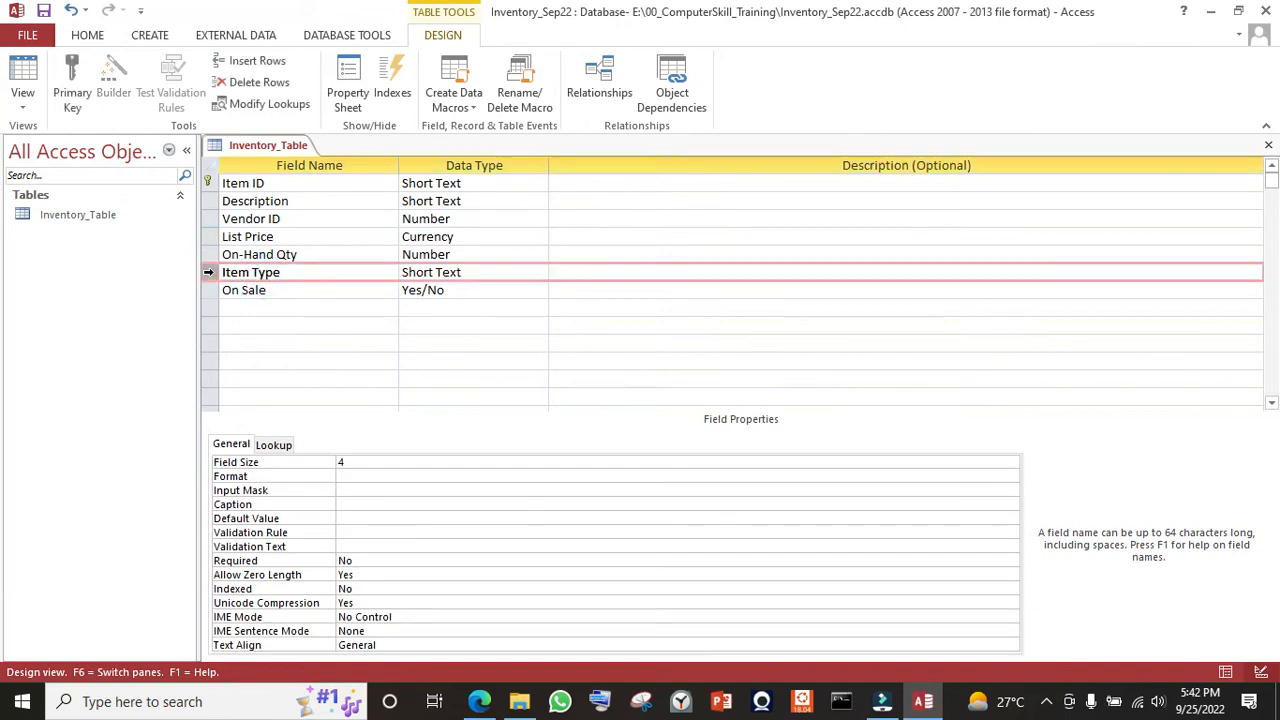
{"action": "left_click", "coordinate": [502, 270]}
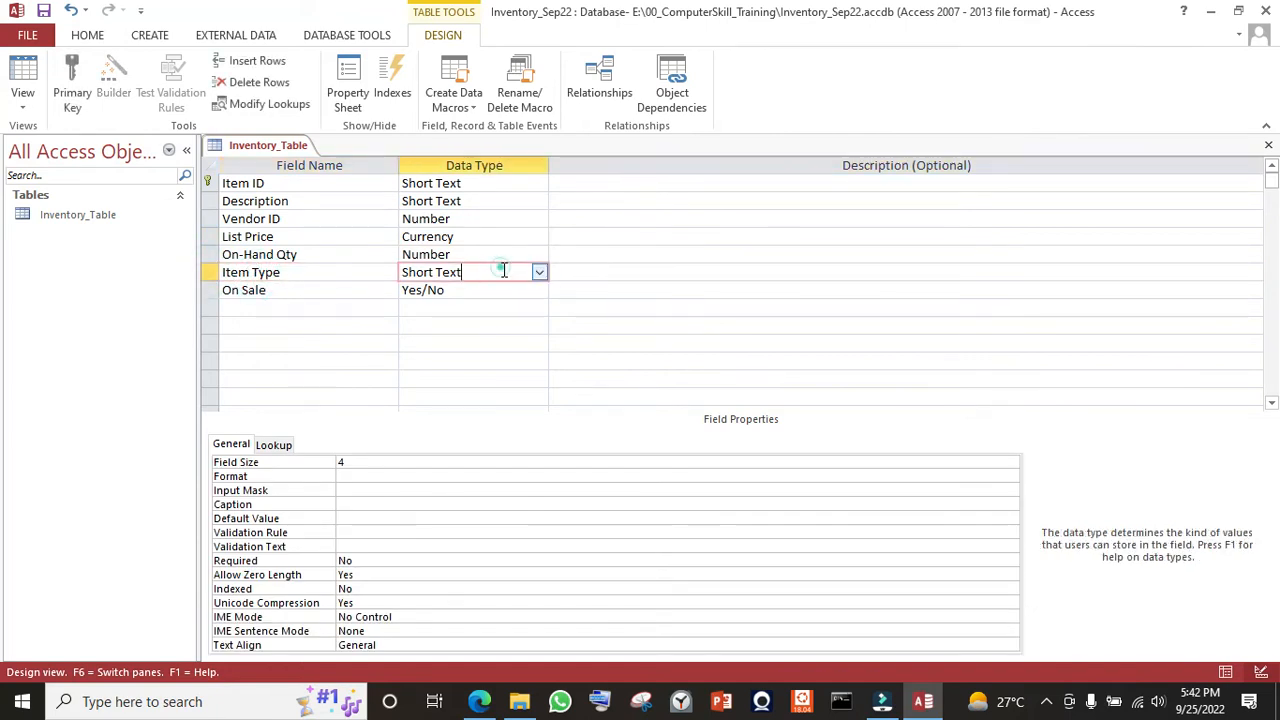
{"action": "left_click", "coordinate": [553, 256]}
{"action": "left_click", "coordinate": [529, 275]}
{"action": "left_click", "coordinate": [539, 272]}
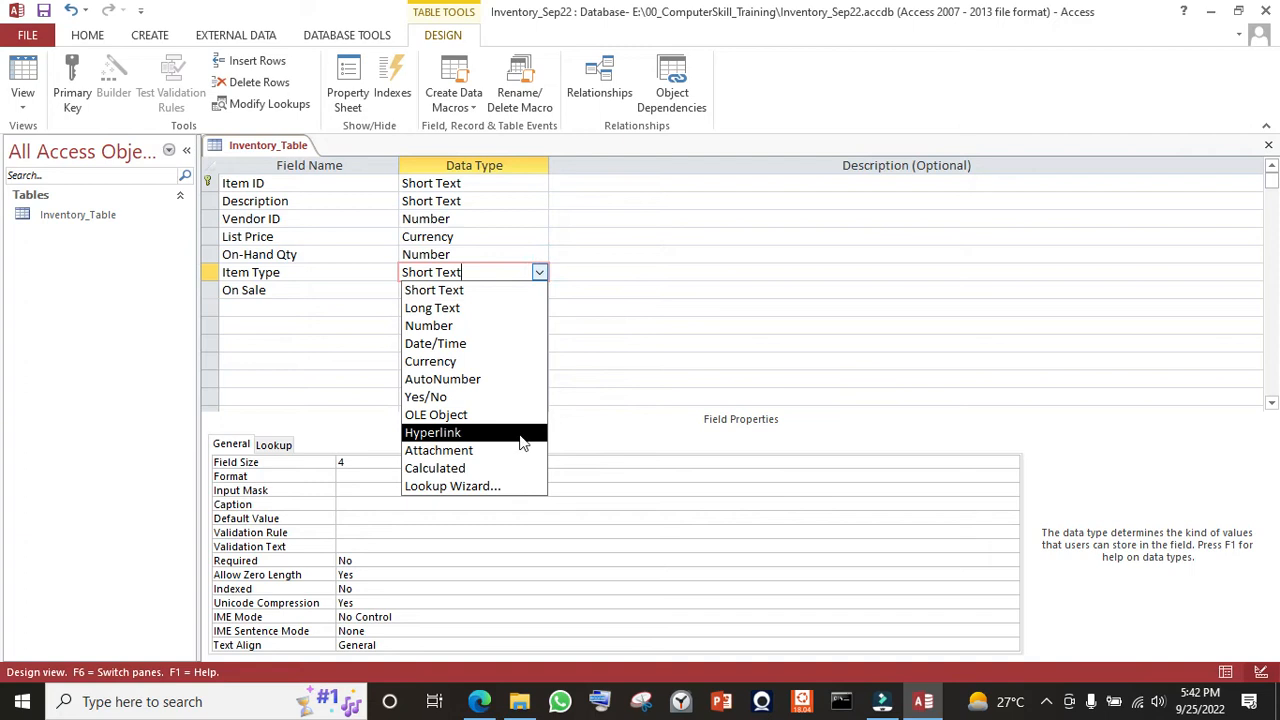
{"action": "left_click", "coordinate": [510, 490]}
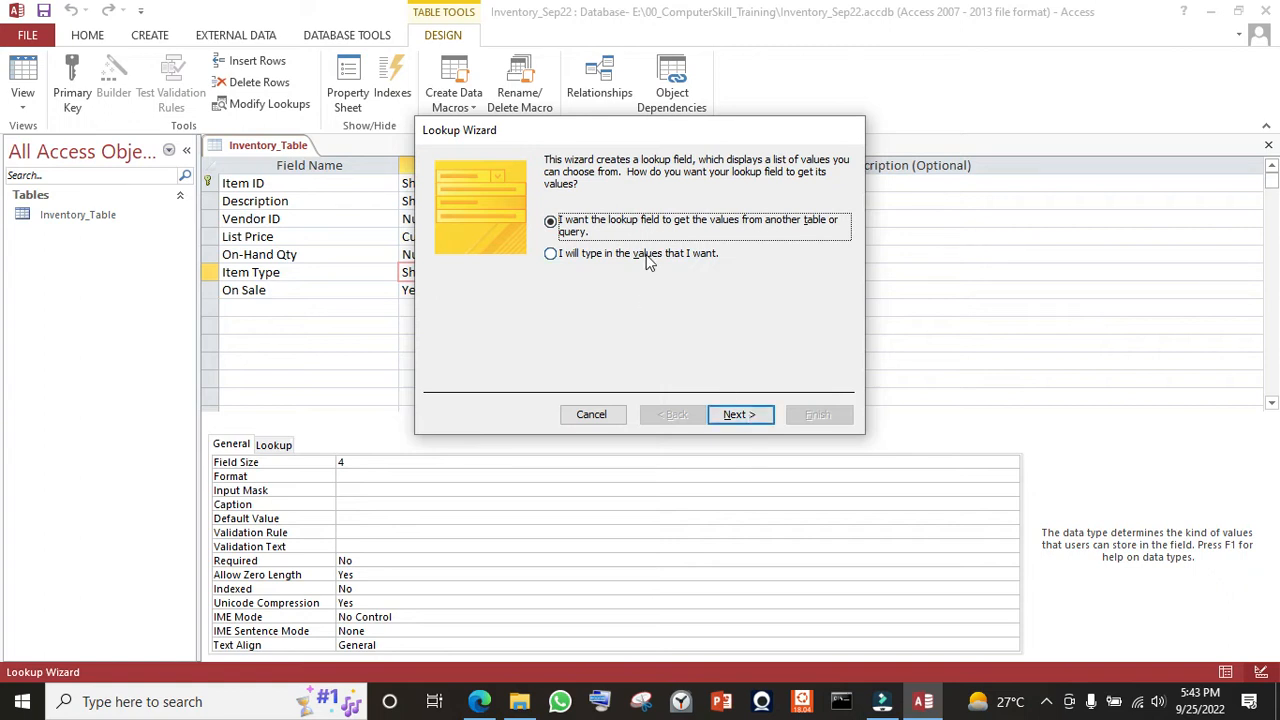
{"action": "left_click", "coordinate": [740, 416]}
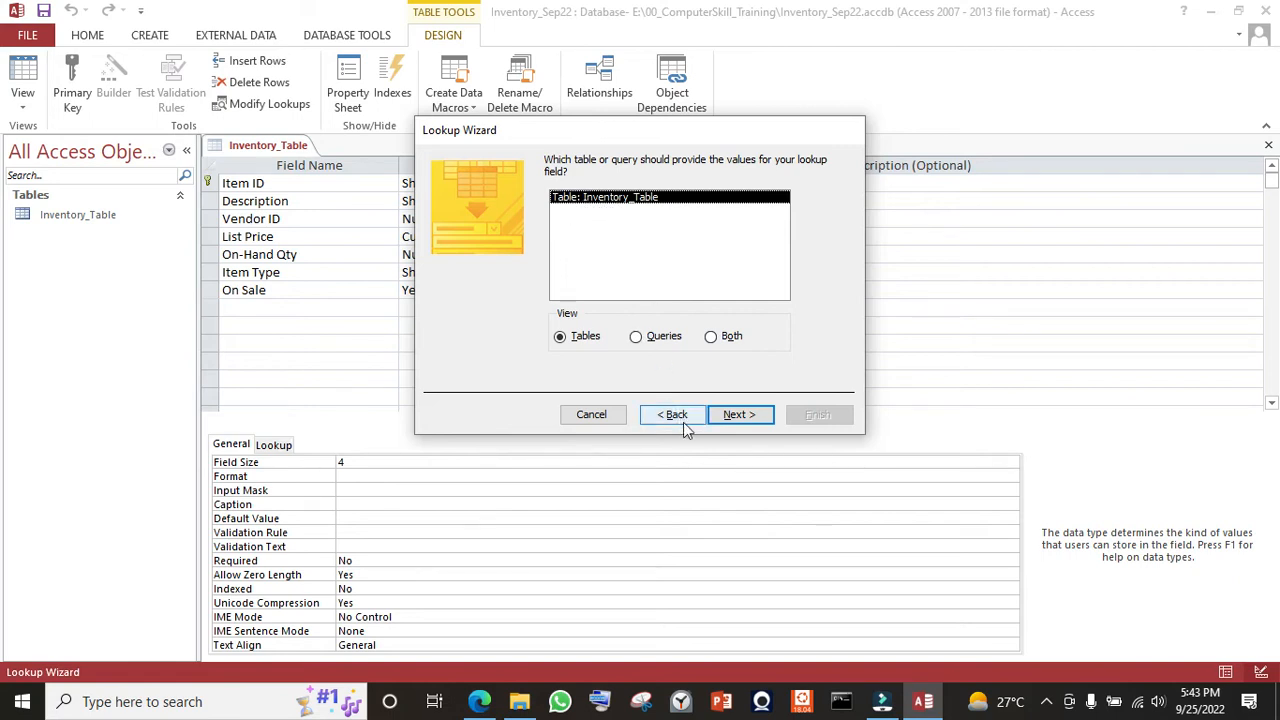
{"action": "left_click", "coordinate": [740, 415]}
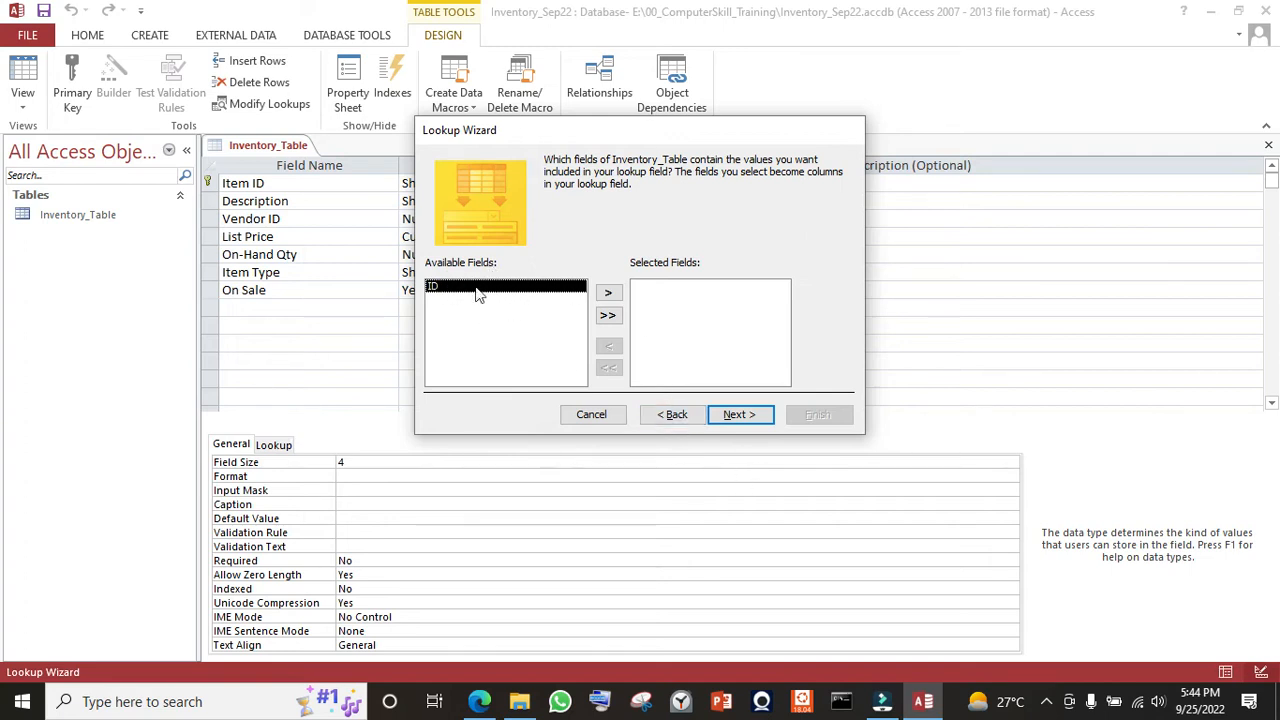
{"action": "left_click", "coordinate": [674, 418]}
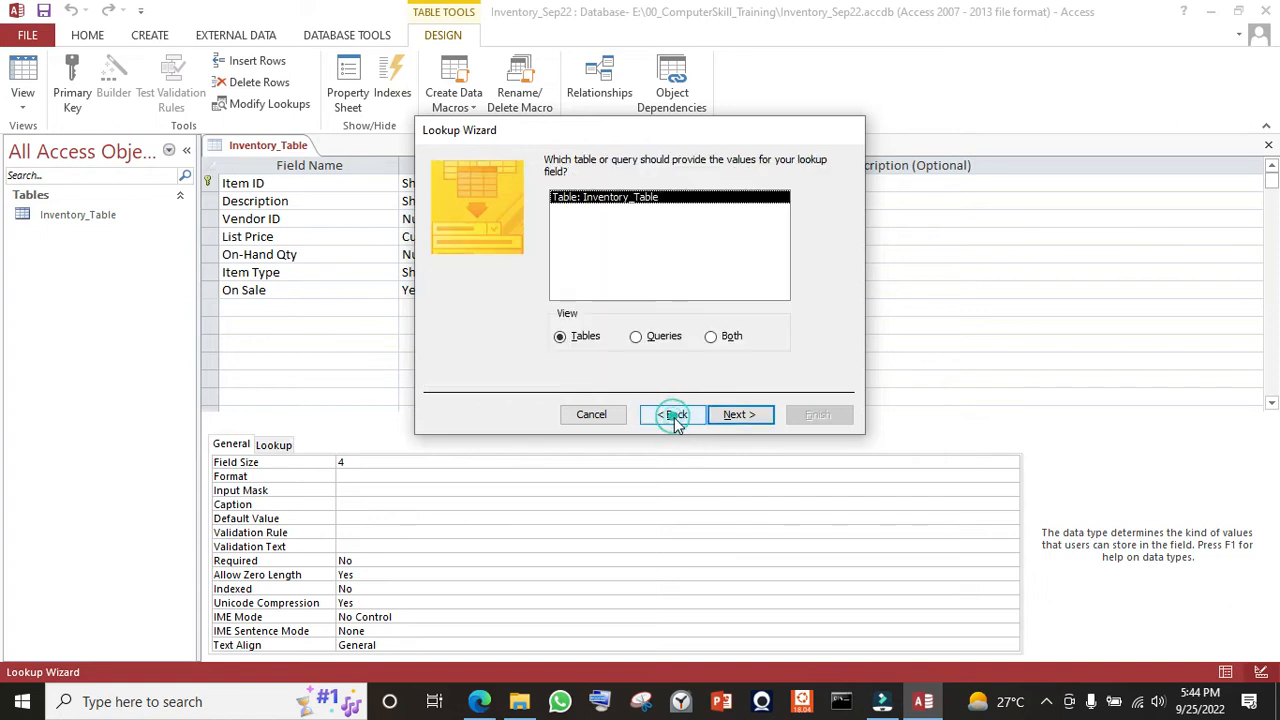
{"action": "left_click", "coordinate": [674, 418]}
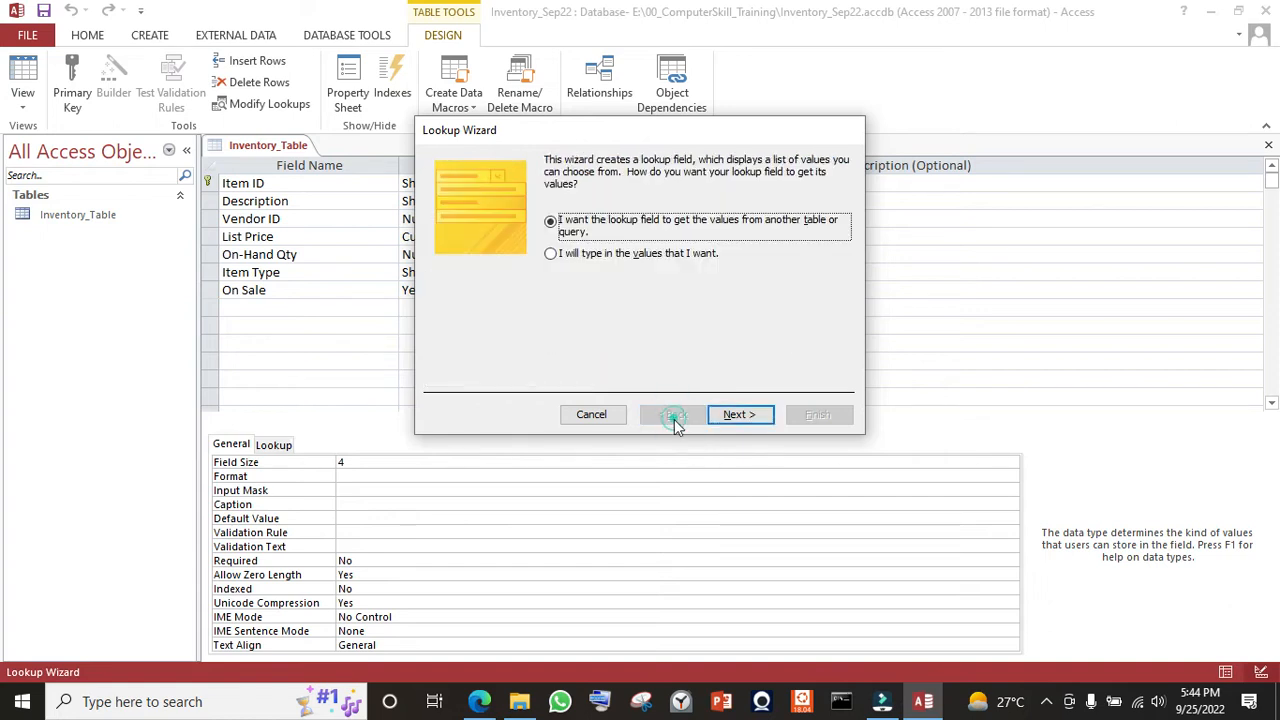
- Set the Item Type lookup to use typed-in values and check the required codes in the question paper
{"action": "left_click", "coordinate": [608, 254]}
{"action": "left_click", "coordinate": [738, 416]}
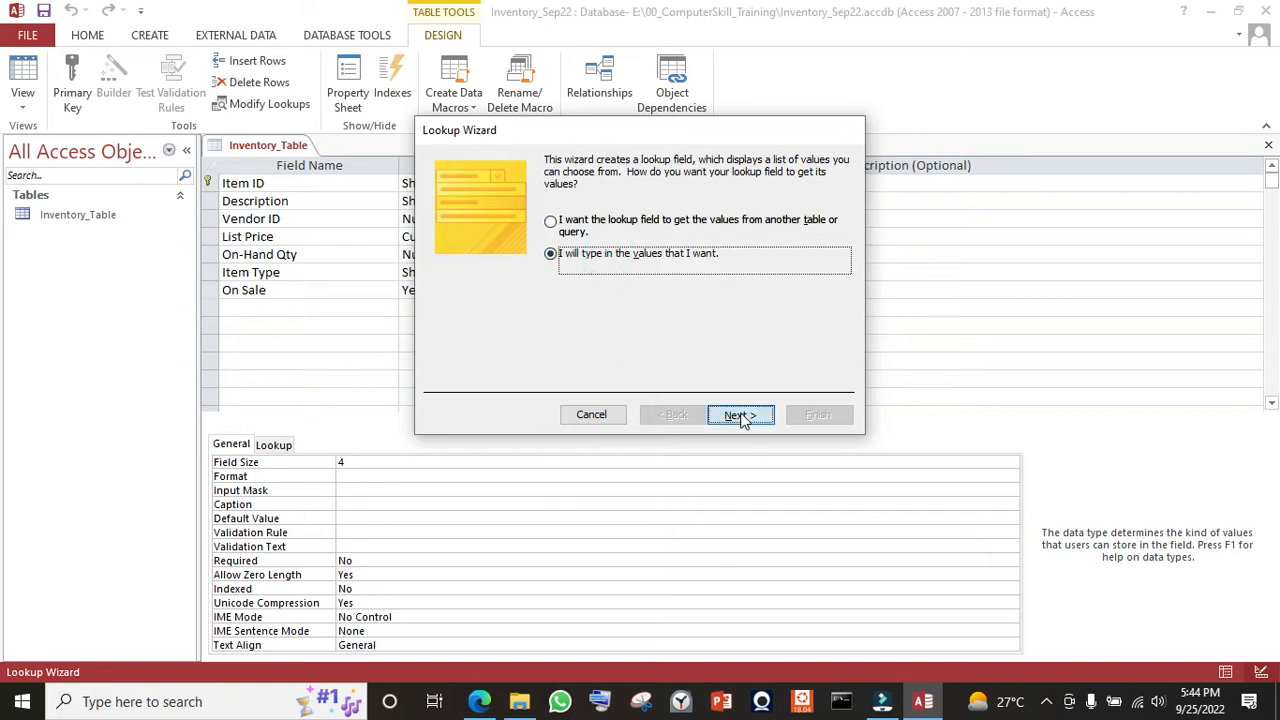
{"action": "left_click", "coordinate": [482, 272]}
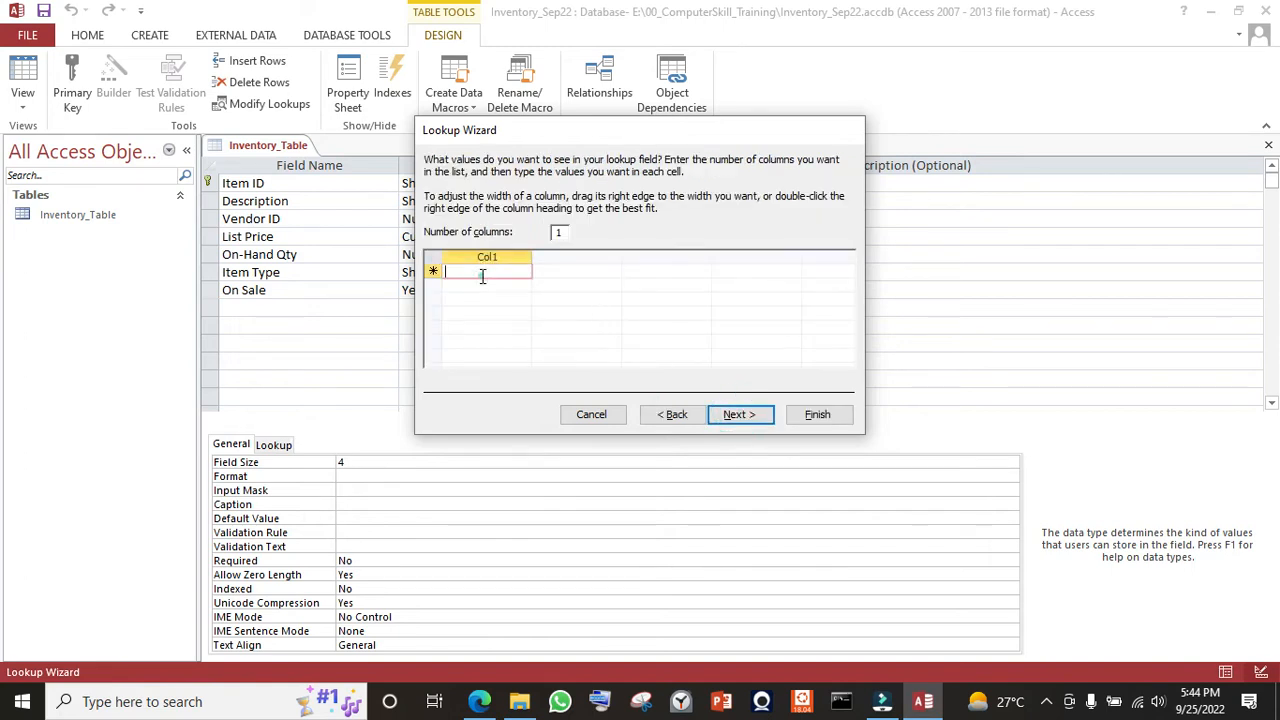
{"action": "key", "text": "alt+Tab"}
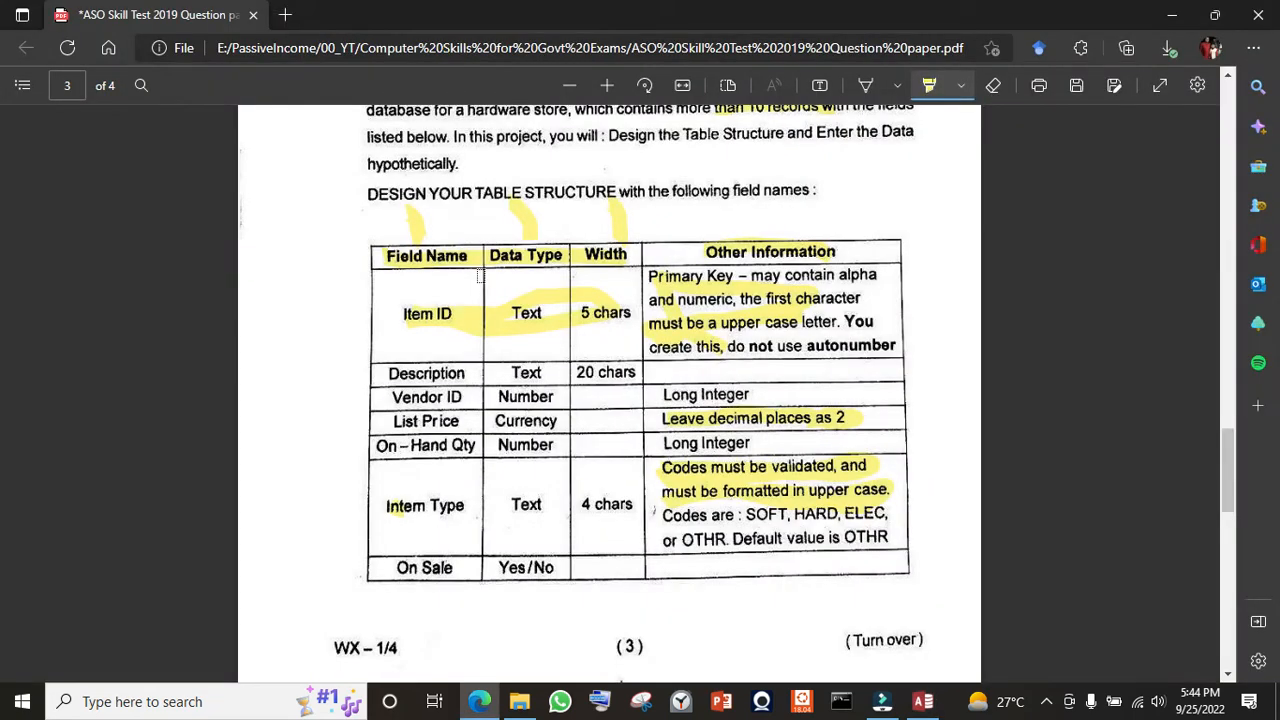
{"action": "key", "text": "alt+Tab"}
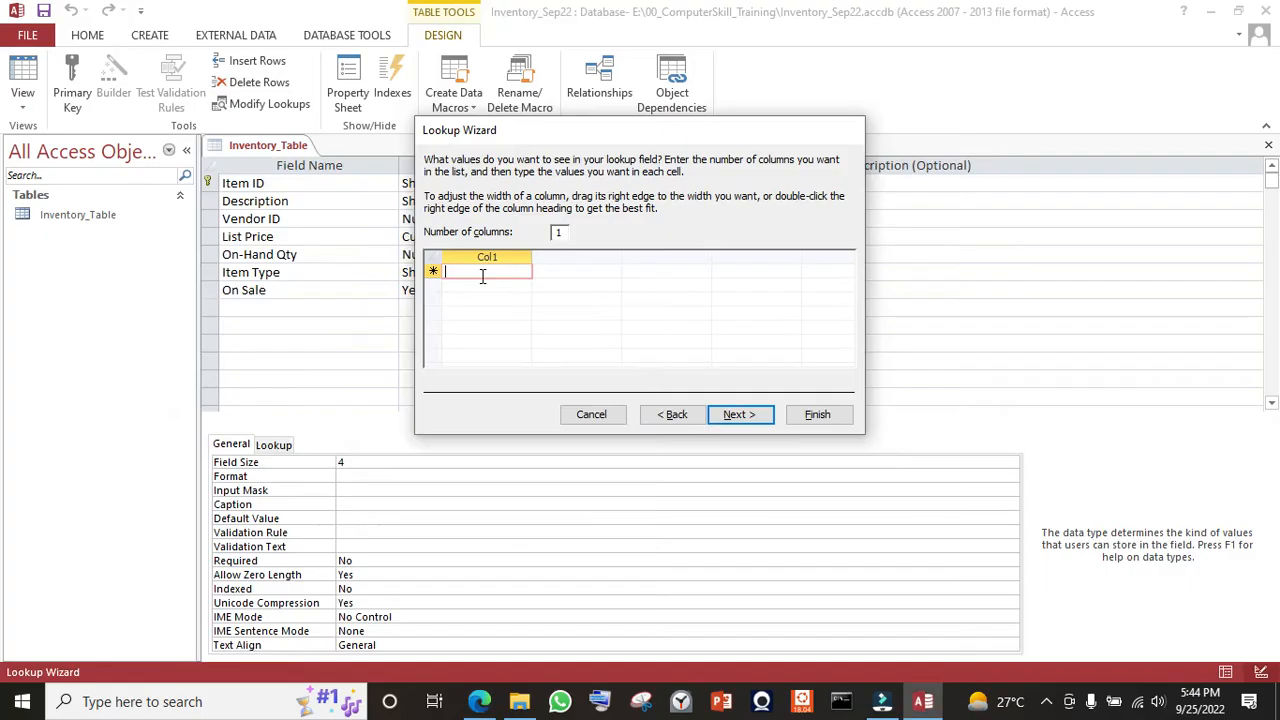
- Enter SOFT, HARD, ELEC and OTHR as the values of the single lookup column and accept the list
{"action": "key", "text": "Caps_Lock"}
{"action": "type", "text": "SO"}
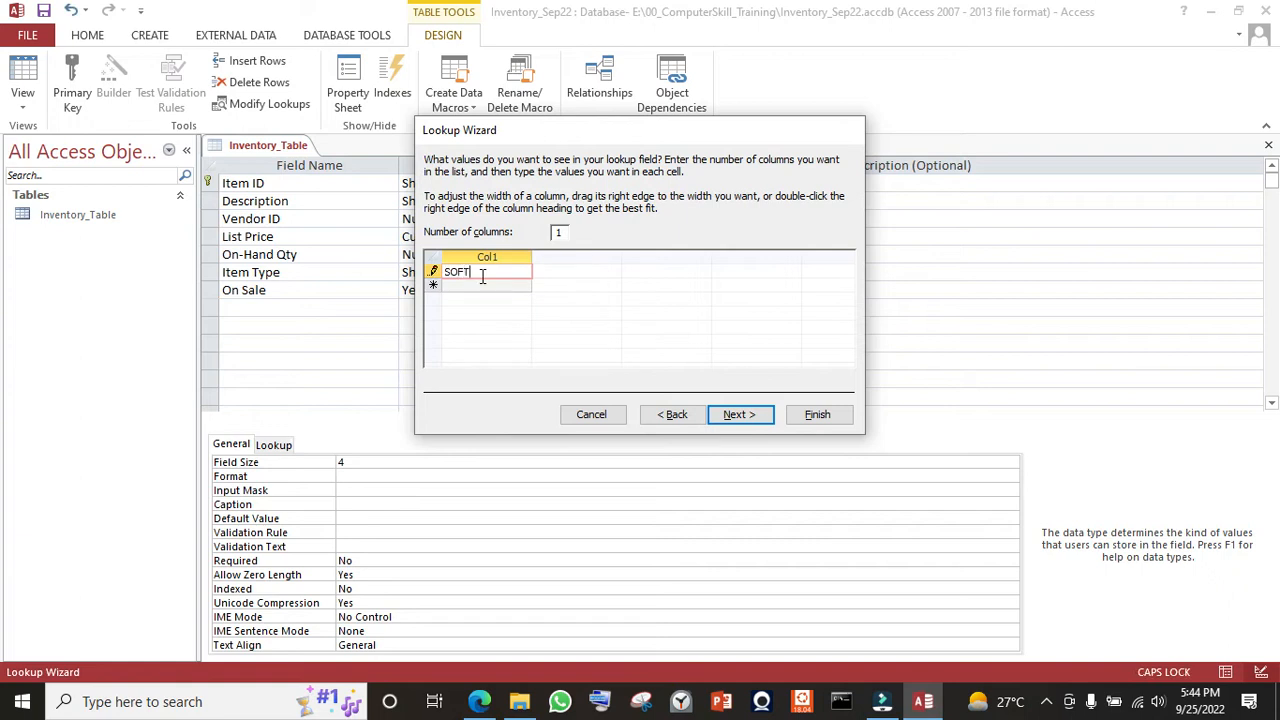
{"action": "type", "text": "FT"}
{"action": "key", "text": "Return"}
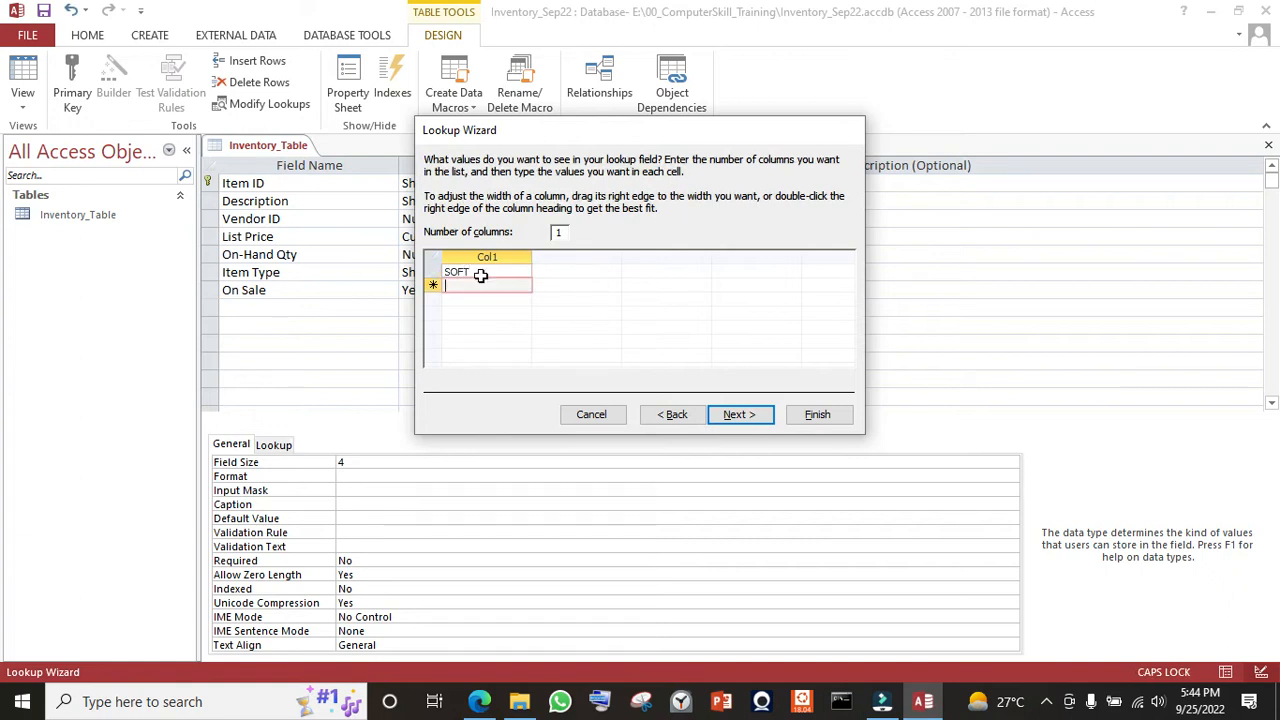
{"action": "type", "text": "HARD"}
{"action": "key", "text": "Return"}
{"action": "type", "text": "E"}
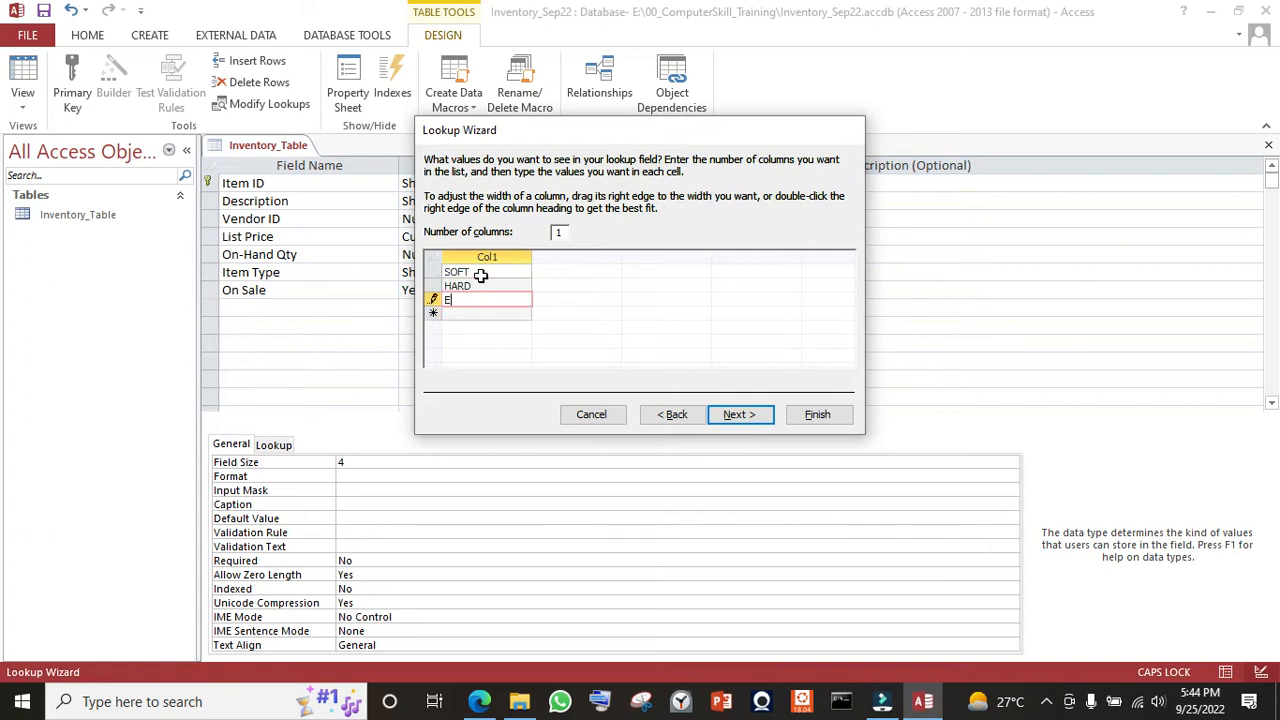
{"action": "type", "text": "LEC"}
{"action": "key", "text": "Return"}
{"action": "type", "text": "OTHR"}
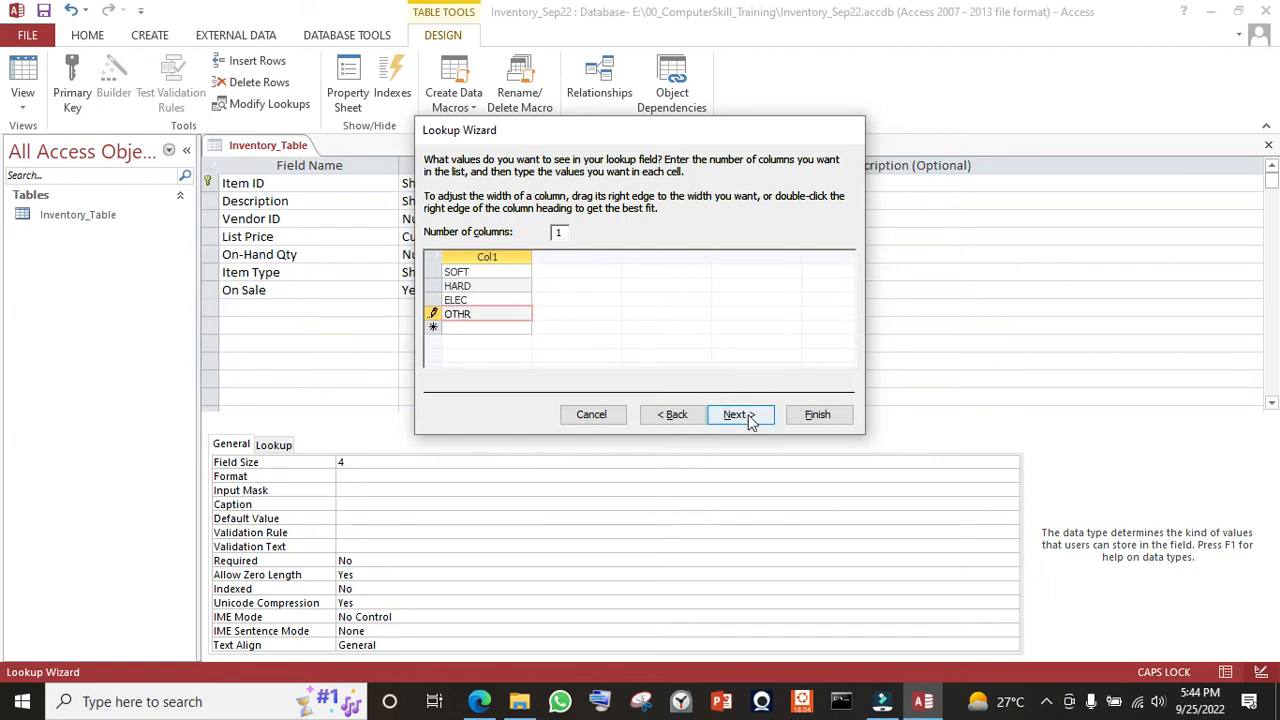
{"action": "key", "text": "alt+Tab"}
{"action": "key", "text": "alt+Tab"}
{"action": "left_click", "coordinate": [740, 415]}
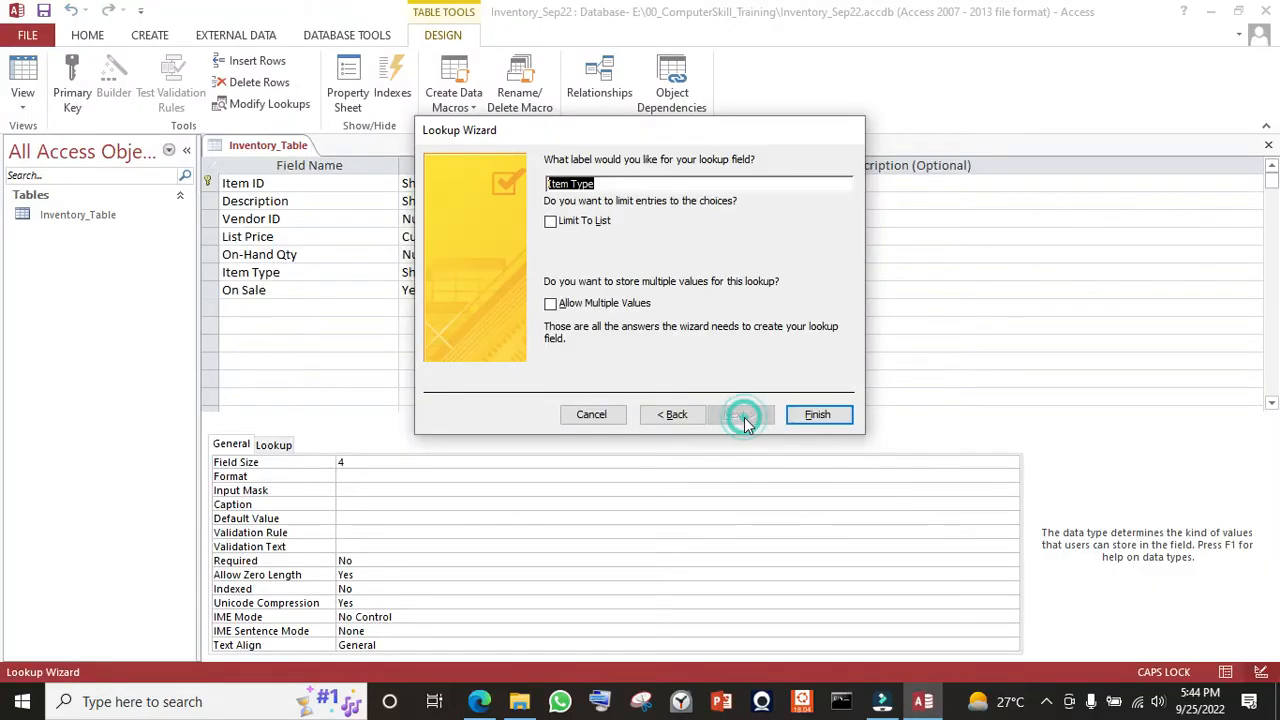
- Label the lookup field Item Type_LookupValues, limit entries to the list and finish the wizard
{"action": "left_click", "coordinate": [688, 186]}
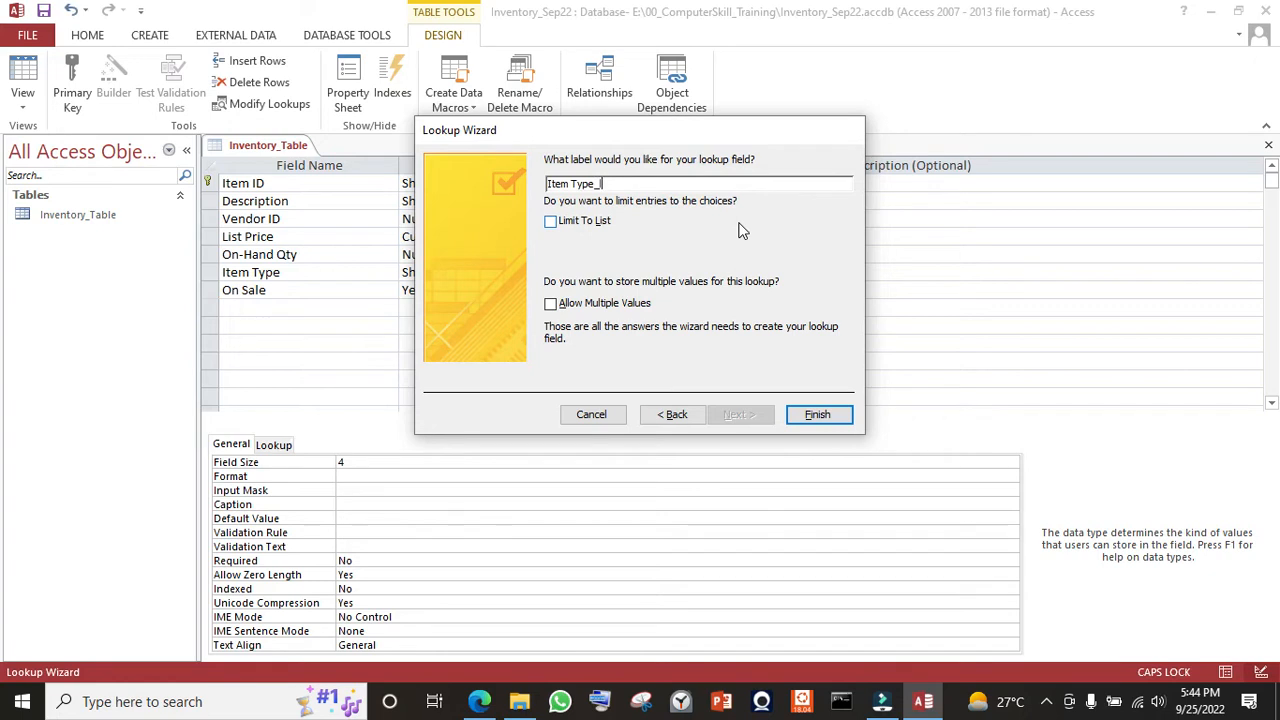
{"action": "key", "text": "BackSpace"}
{"action": "key", "text": "BackSpace"}
{"action": "key", "text": "BackSpace"}
{"action": "key", "text": "BackSpace"}
{"action": "key", "text": "Caps_Lock"}
{"action": "type", "text": "LookupB"}
{"action": "type", "text": "alues"}
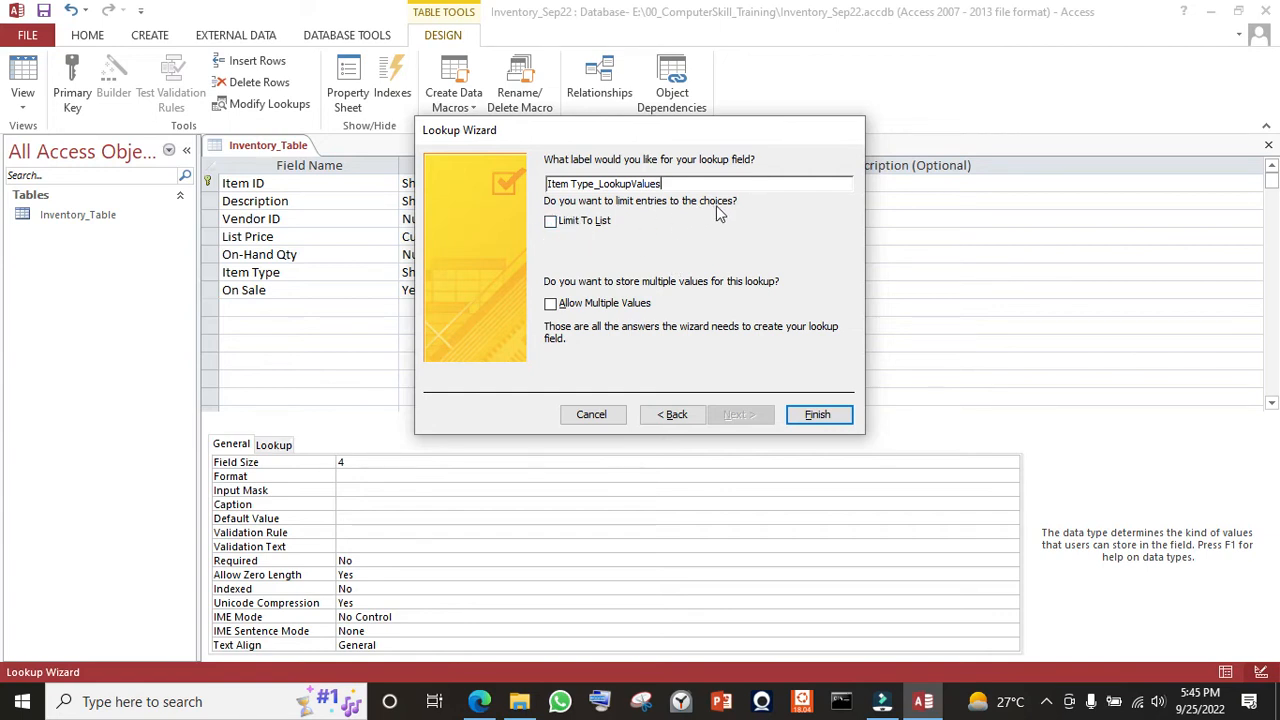
{"action": "left_click", "coordinate": [552, 222]}
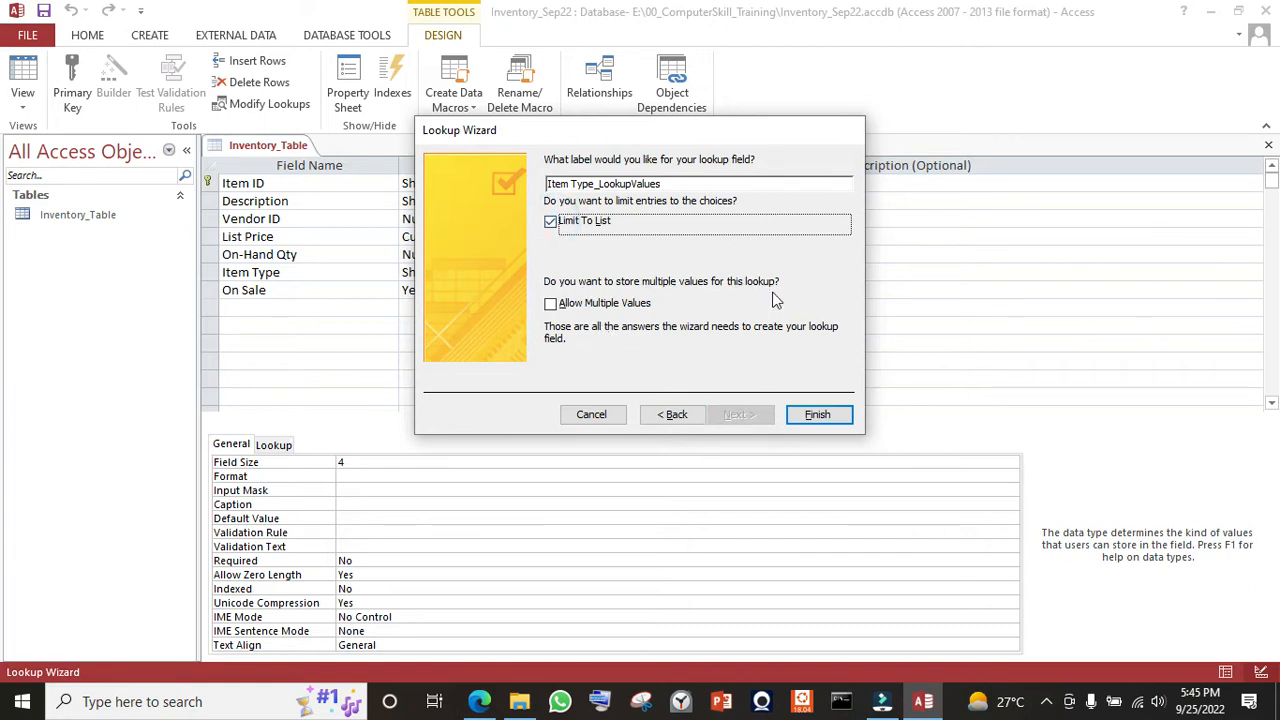
{"action": "left_click", "coordinate": [817, 415]}
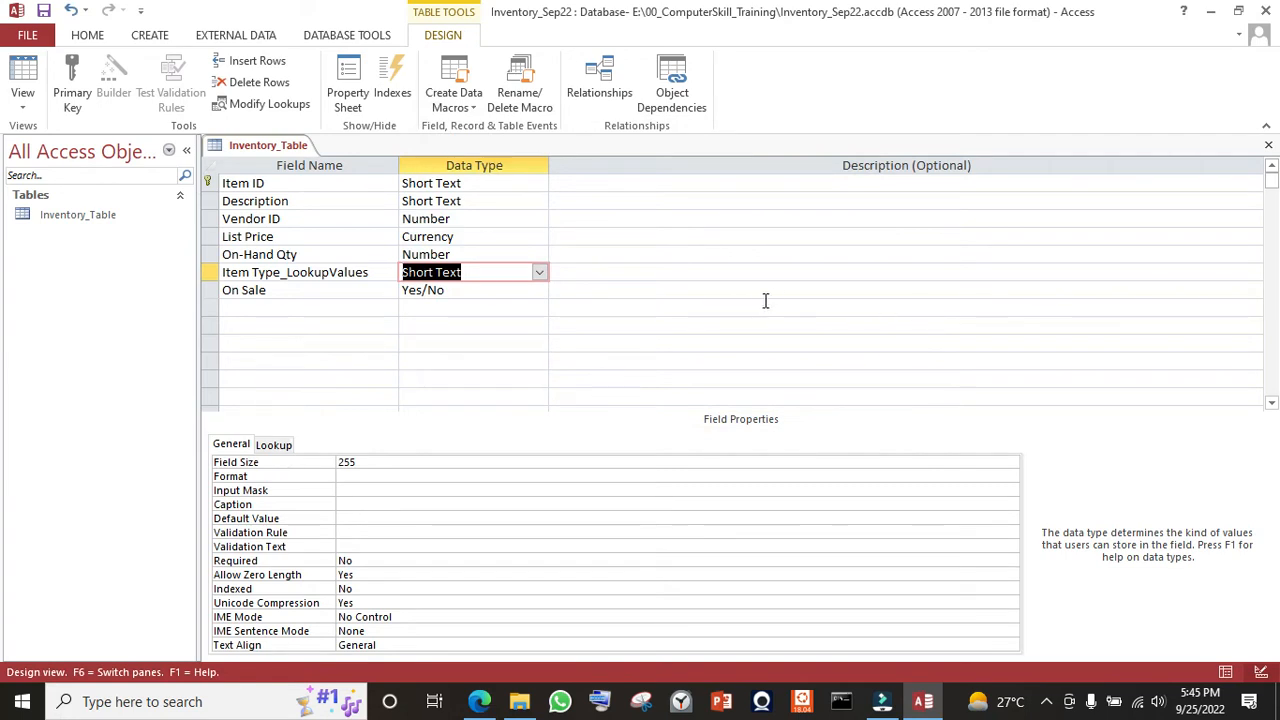
- Review the On Sale field's properties and save the Inventory_Table design
{"action": "left_click", "coordinate": [785, 276]}
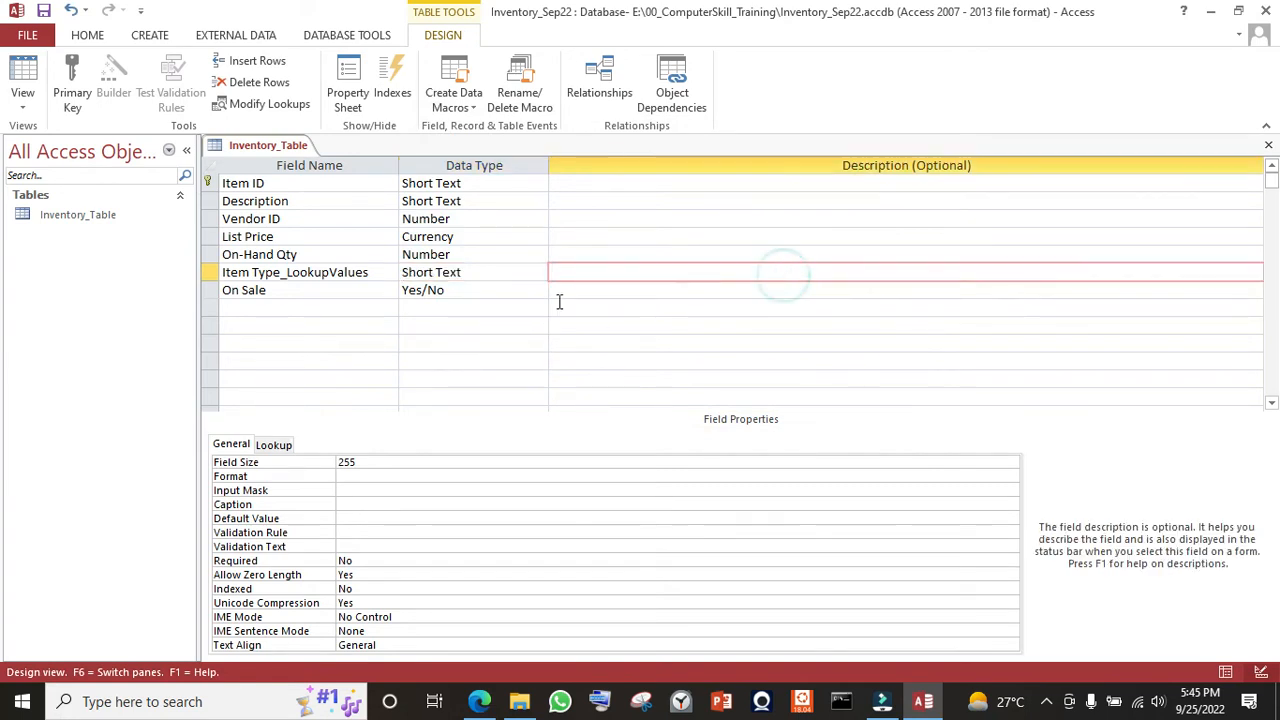
{"action": "left_click", "coordinate": [632, 291]}
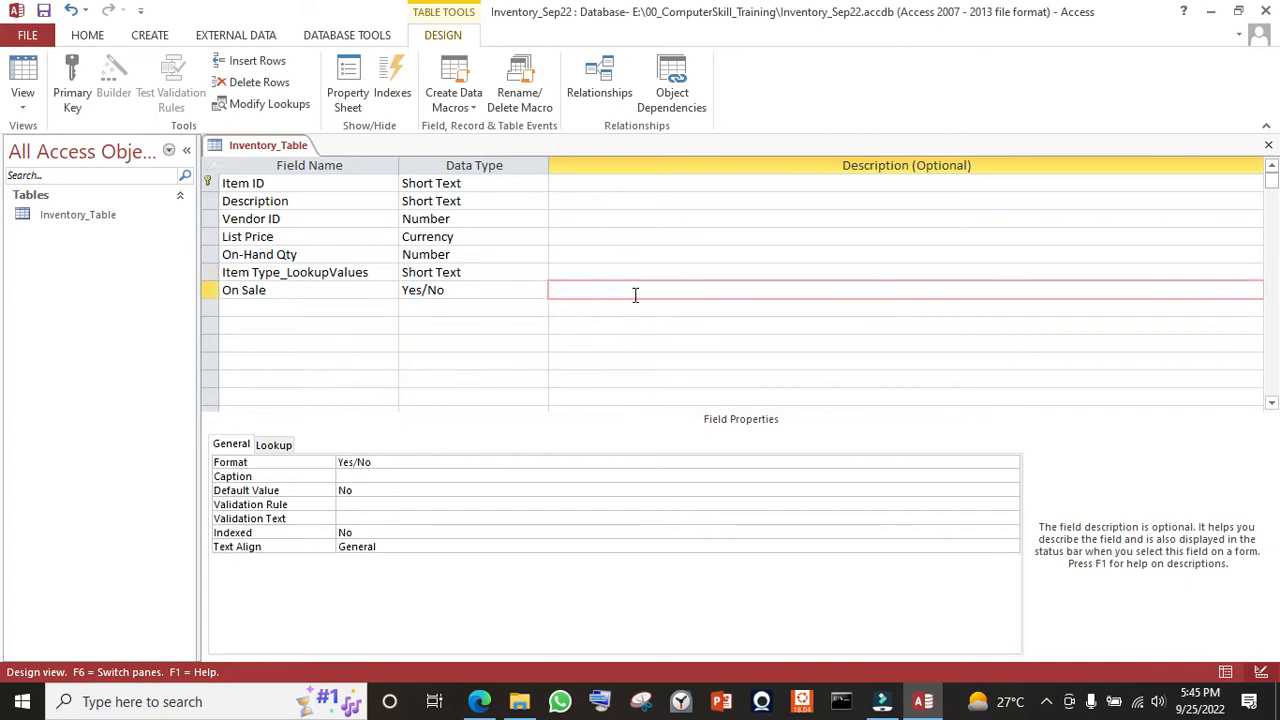
{"action": "left_click", "coordinate": [490, 290]}
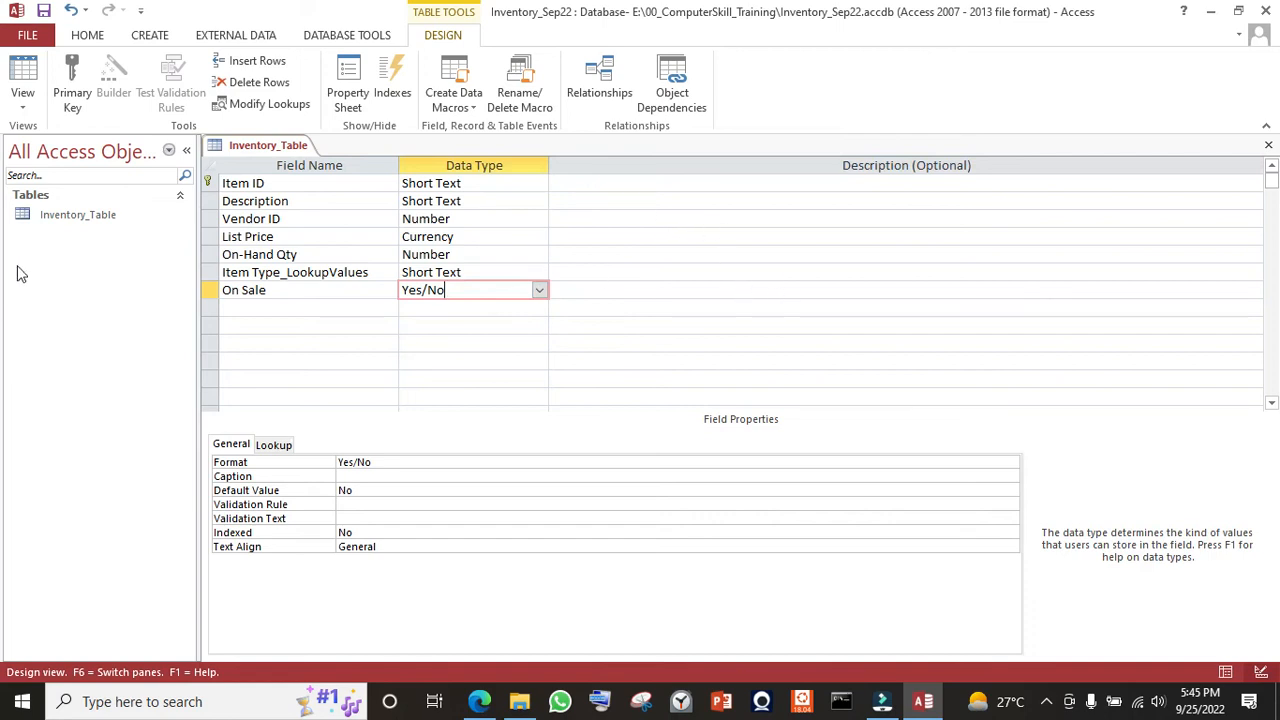
{"action": "key", "text": "ctrl+s"}
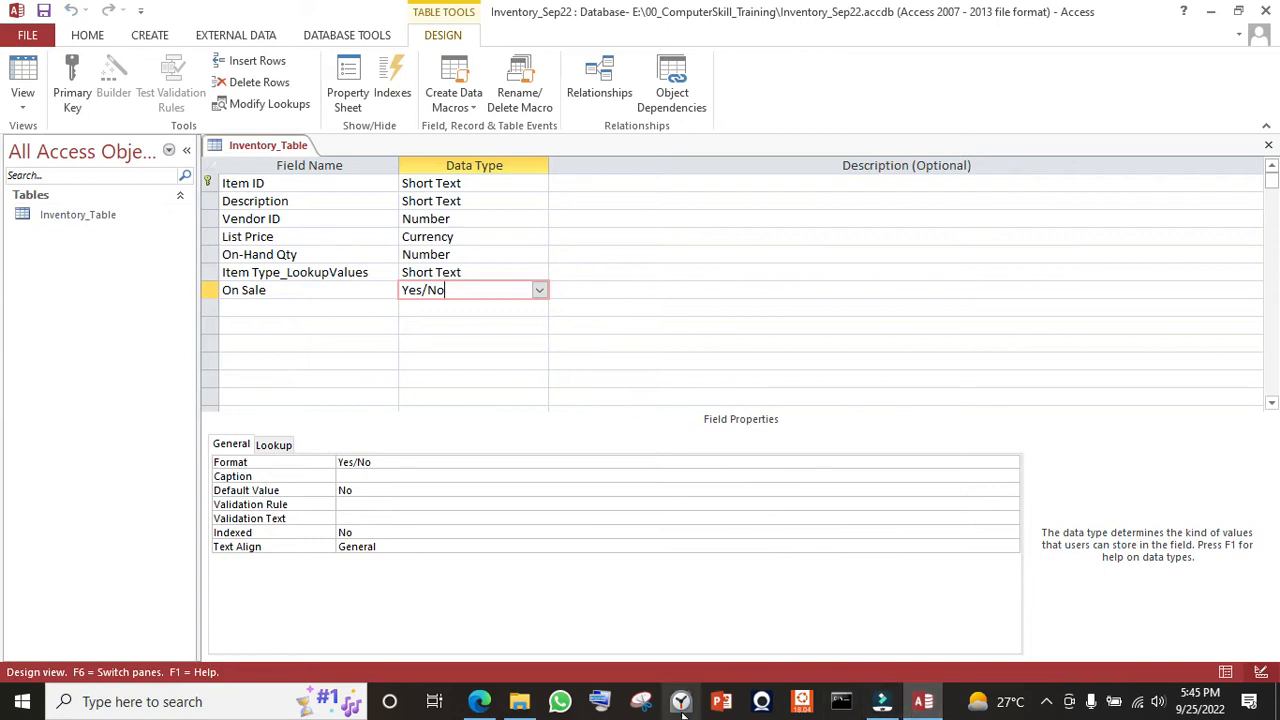
- In question 4 of the question paper, highlight the words "Enter the Data hypothetically" and return to the Access table design
{"action": "left_click", "coordinate": [480, 701]}
{"action": "scroll", "coordinate": [860, 234], "scroll_direction": "up", "scroll_amount": 3}
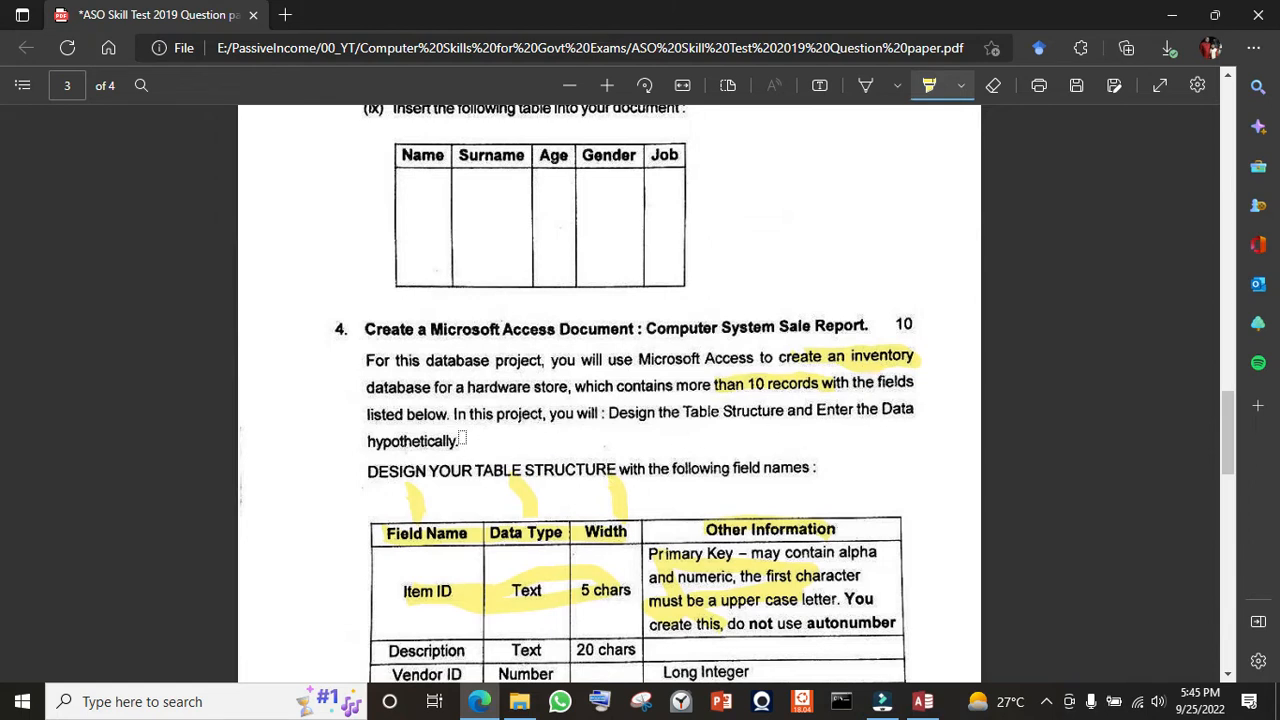
{"action": "left_click", "coordinate": [462, 437]}
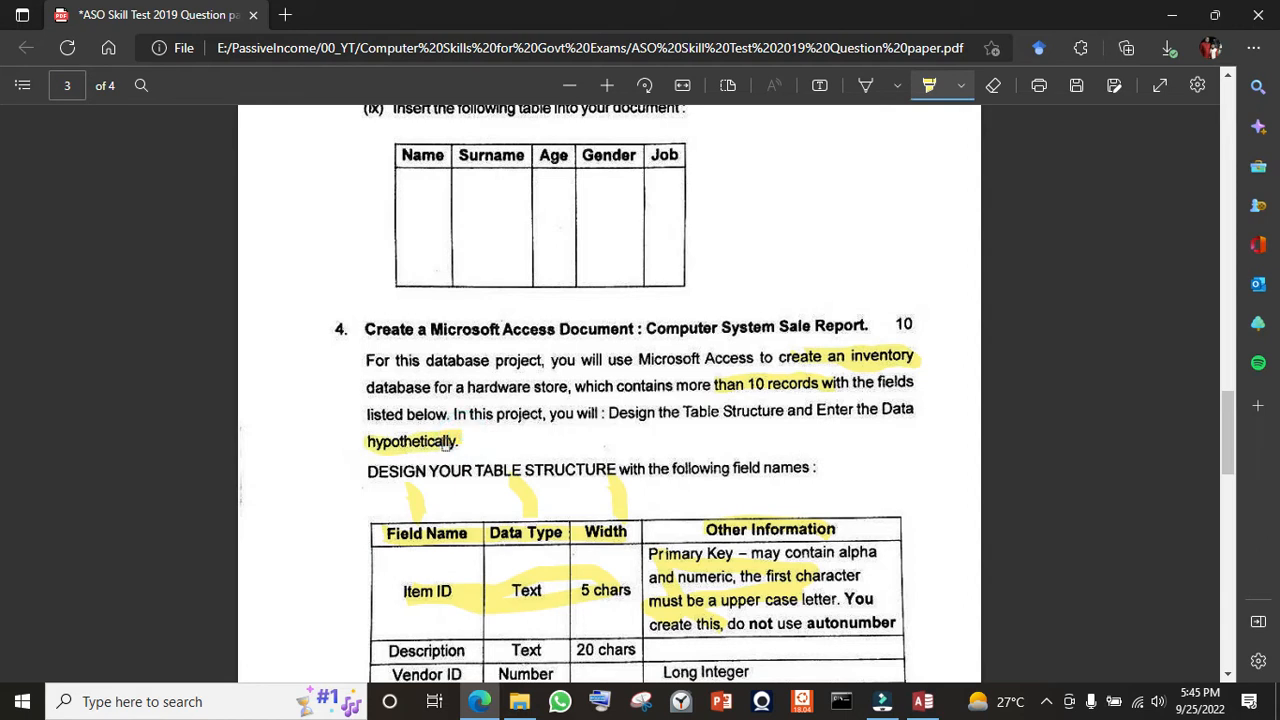
{"action": "left_click_drag", "start_coordinate": [817, 410], "coordinate": [907, 412]}
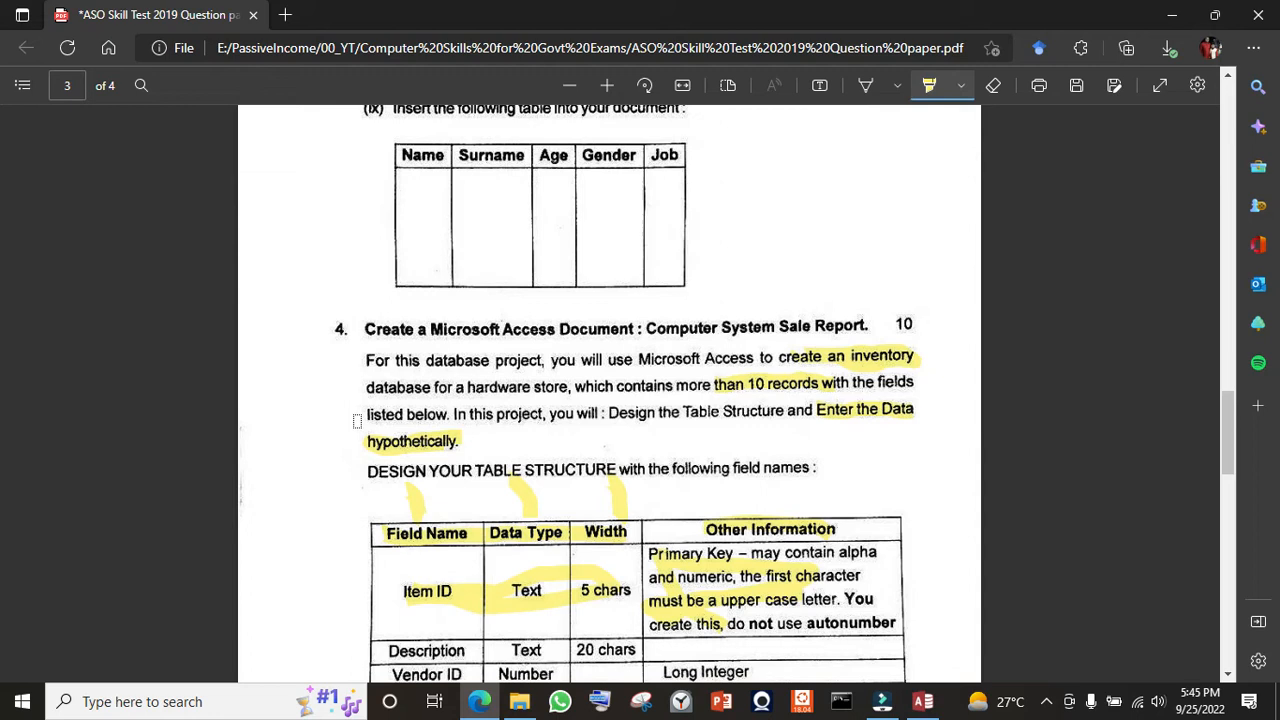
{"action": "key", "text": "alt+Tab"}
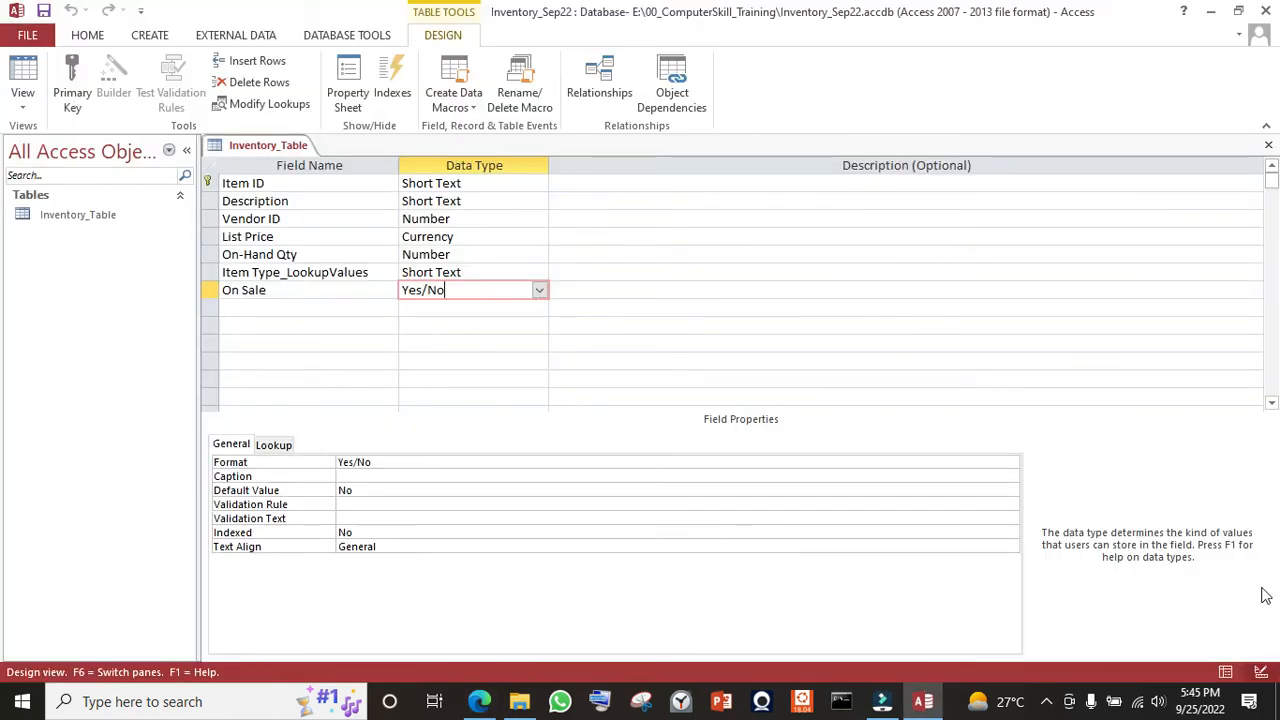
- Try to create a form based on Inventory_Table
{"action": "left_click", "coordinate": [95, 220]}
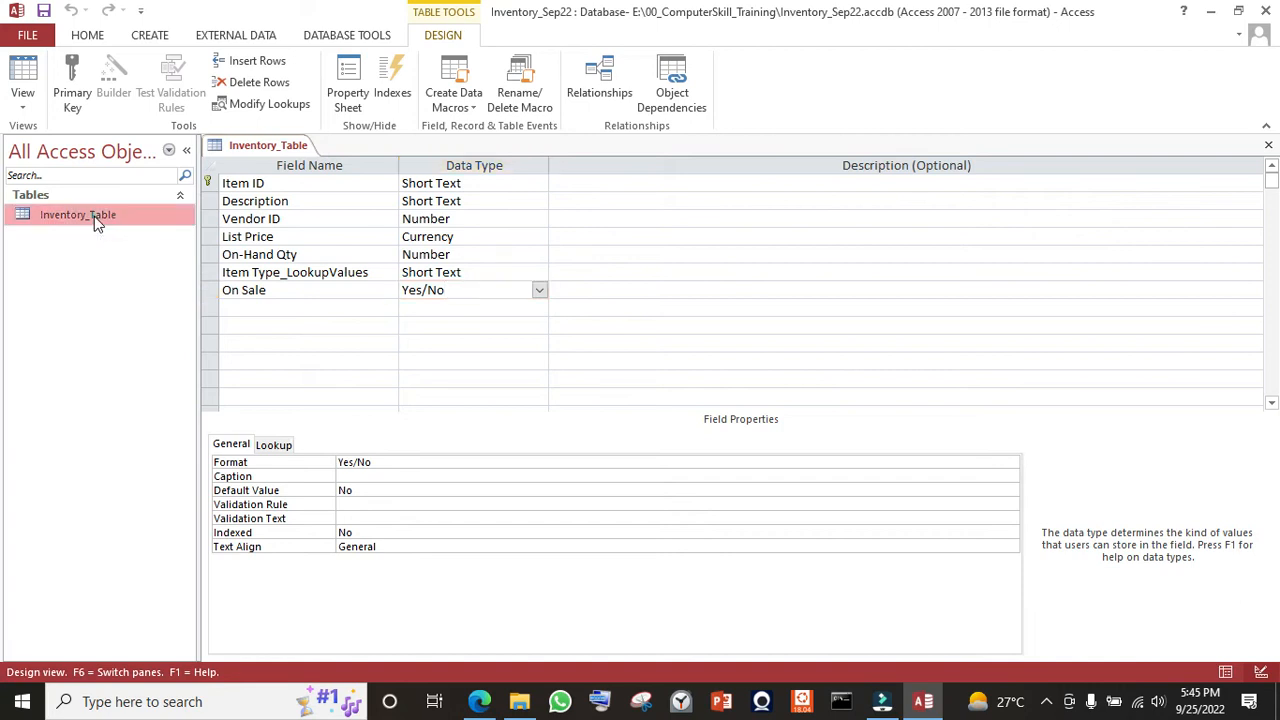
{"action": "right_click", "coordinate": [94, 216]}
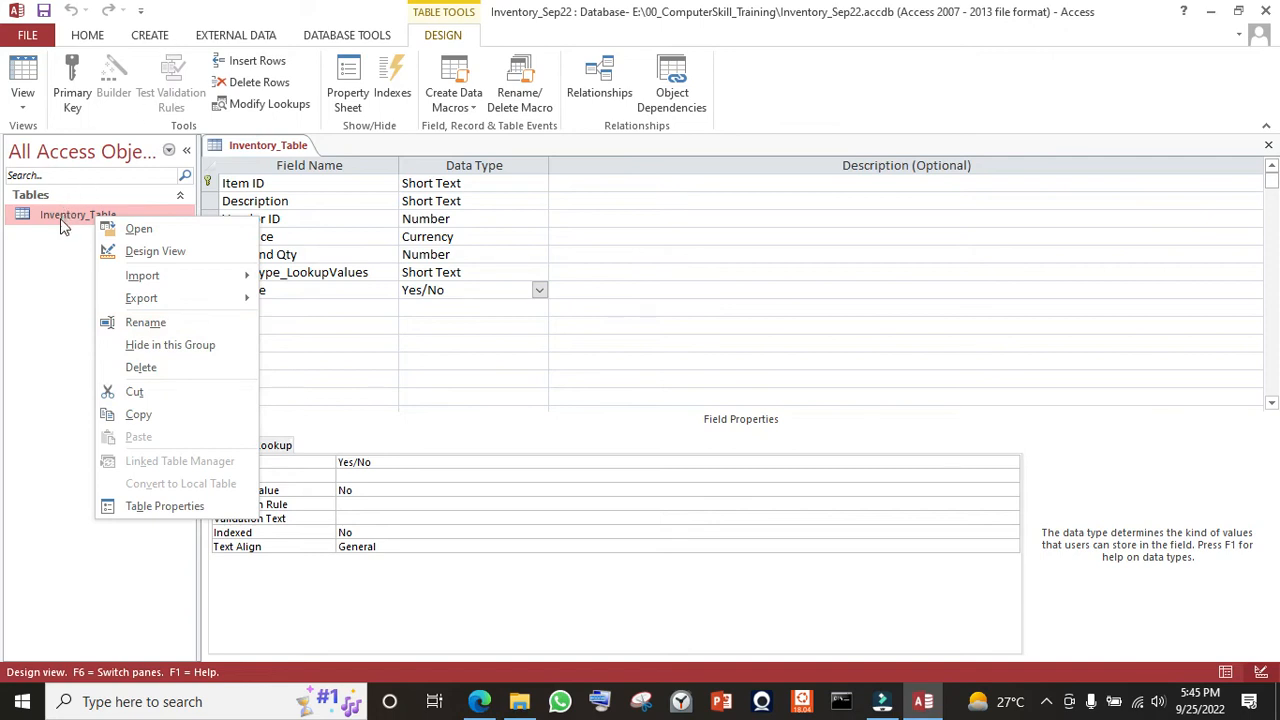
{"action": "left_click", "coordinate": [60, 218]}
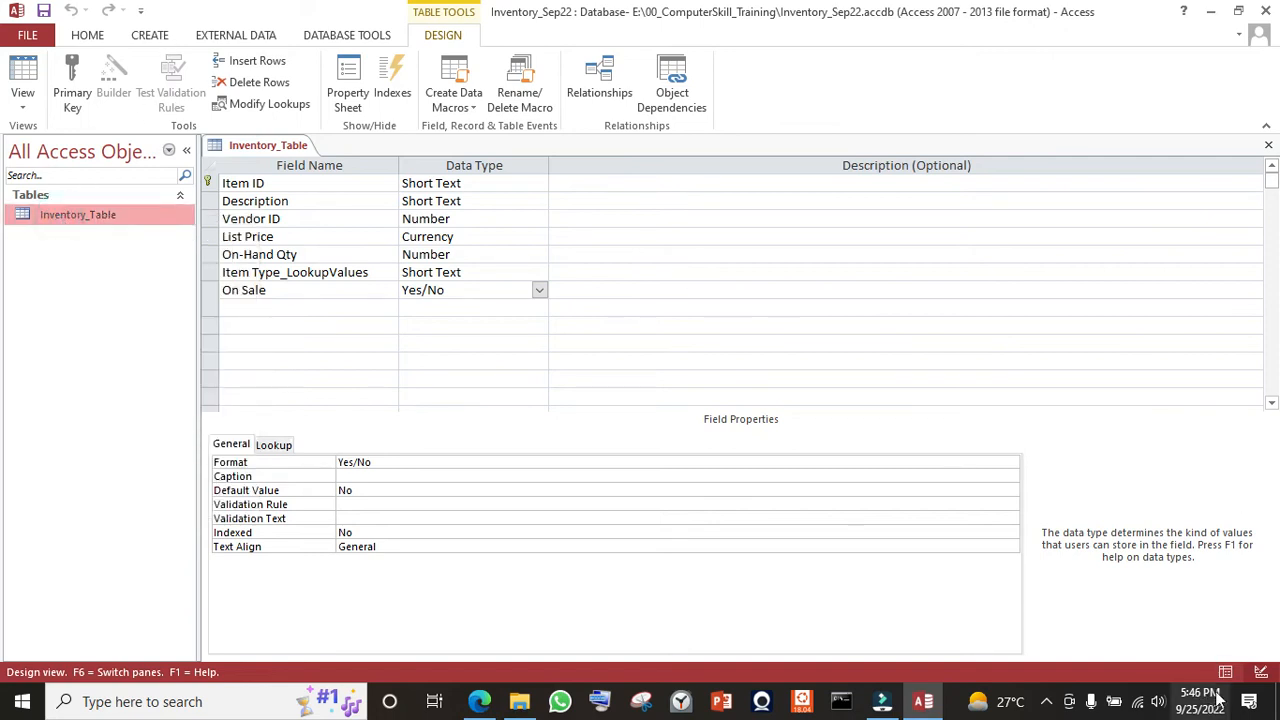
{"action": "left_click", "coordinate": [160, 36]}
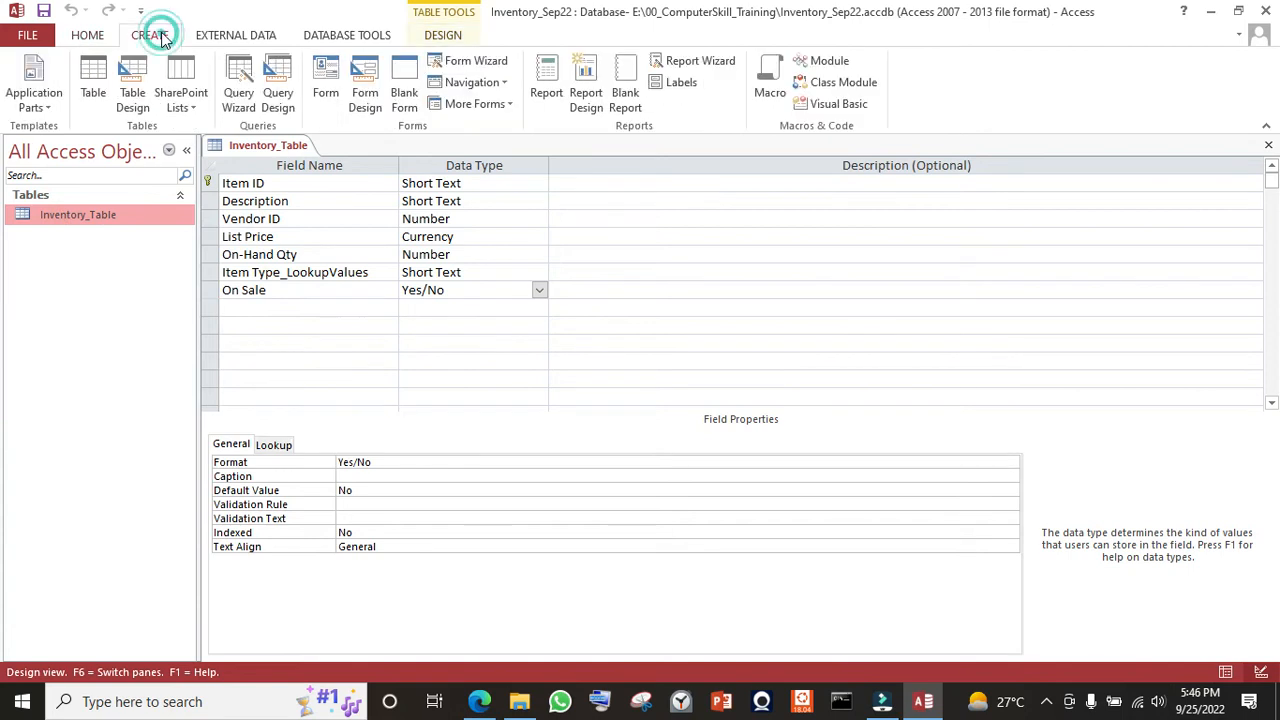
{"action": "left_click", "coordinate": [325, 82]}
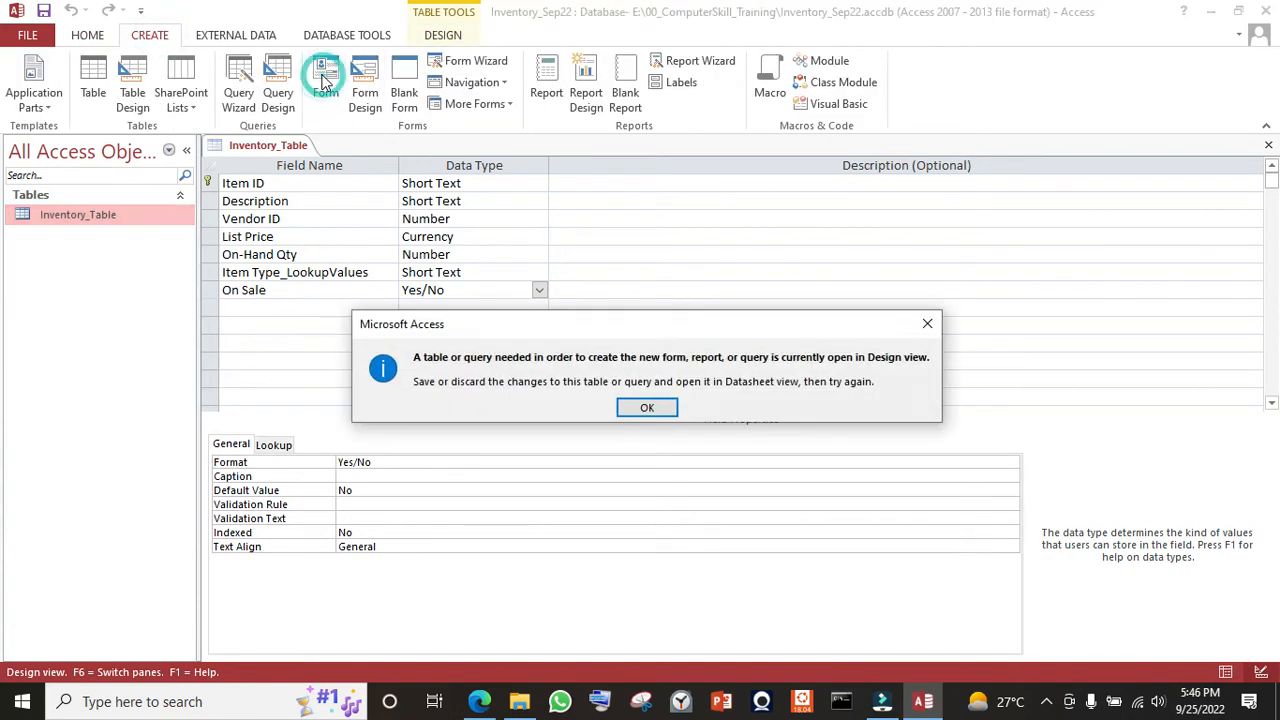
{"action": "left_click", "coordinate": [647, 409]}
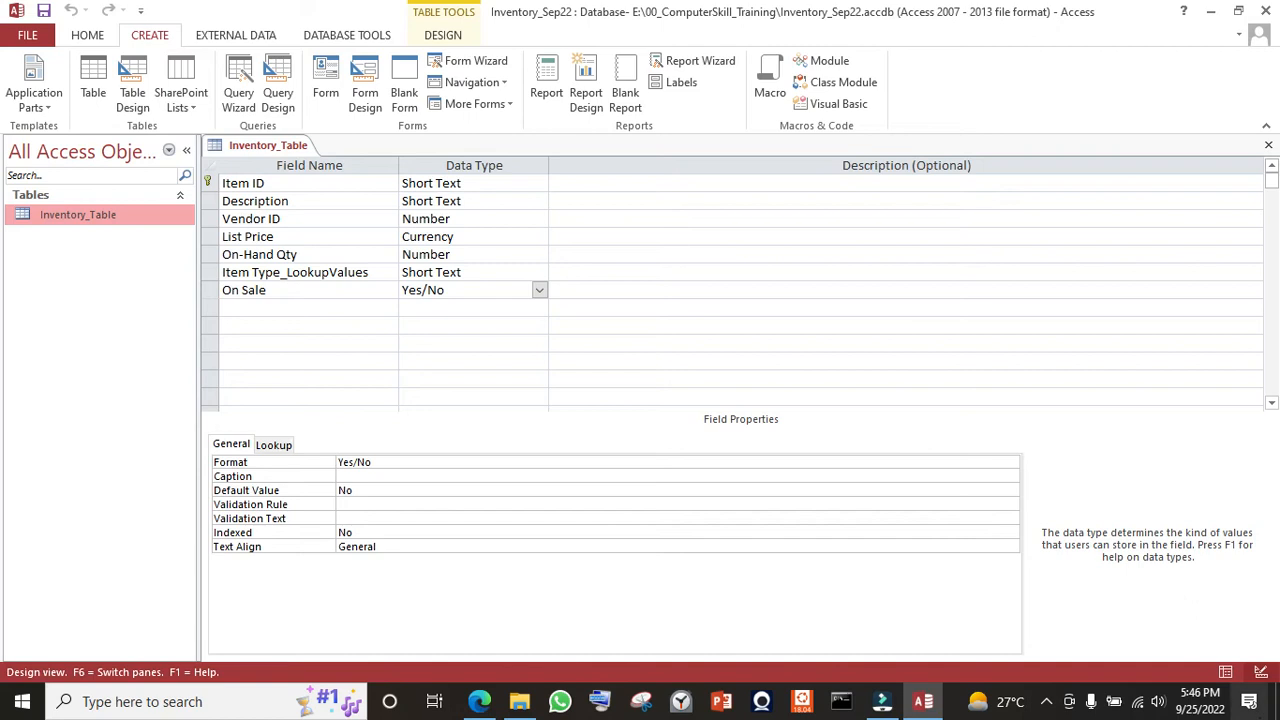
- Display Inventory_Table as a datasheet, examine the choices offered in the Item Type lookup column, and return to the table design
{"action": "left_click", "coordinate": [1224, 673]}
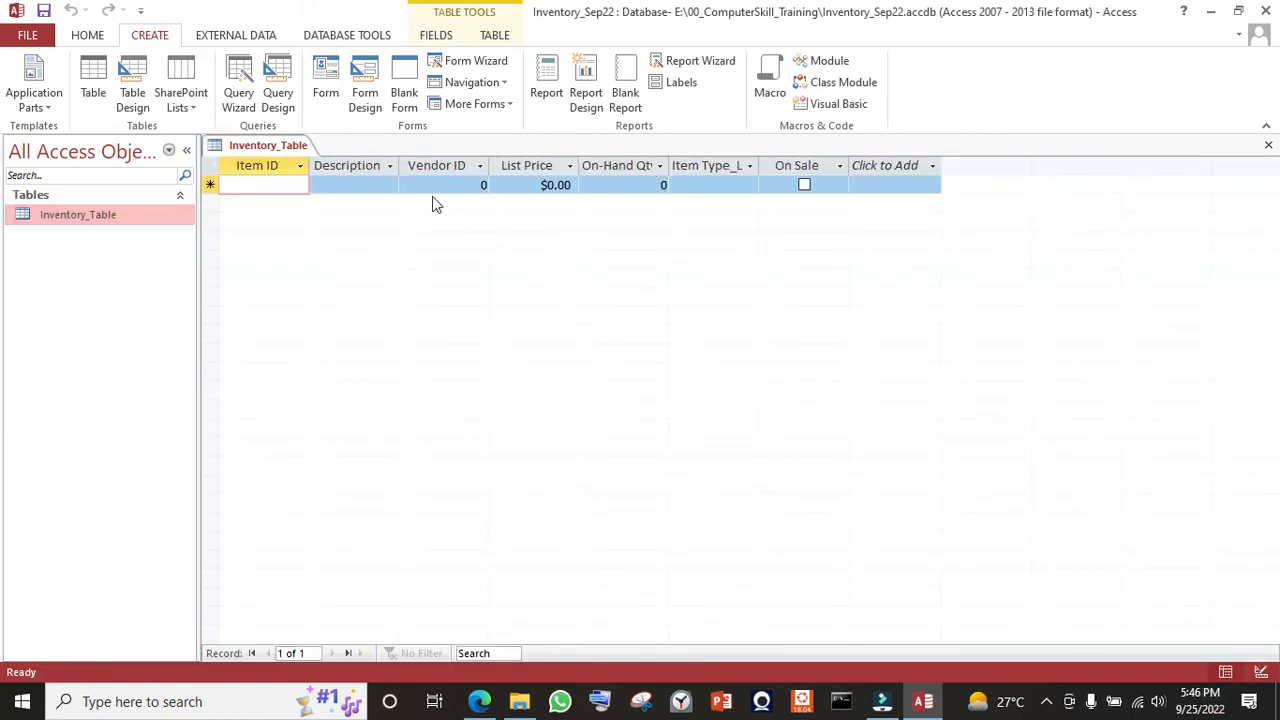
{"action": "left_click", "coordinate": [745, 184]}
{"action": "left_click", "coordinate": [749, 185]}
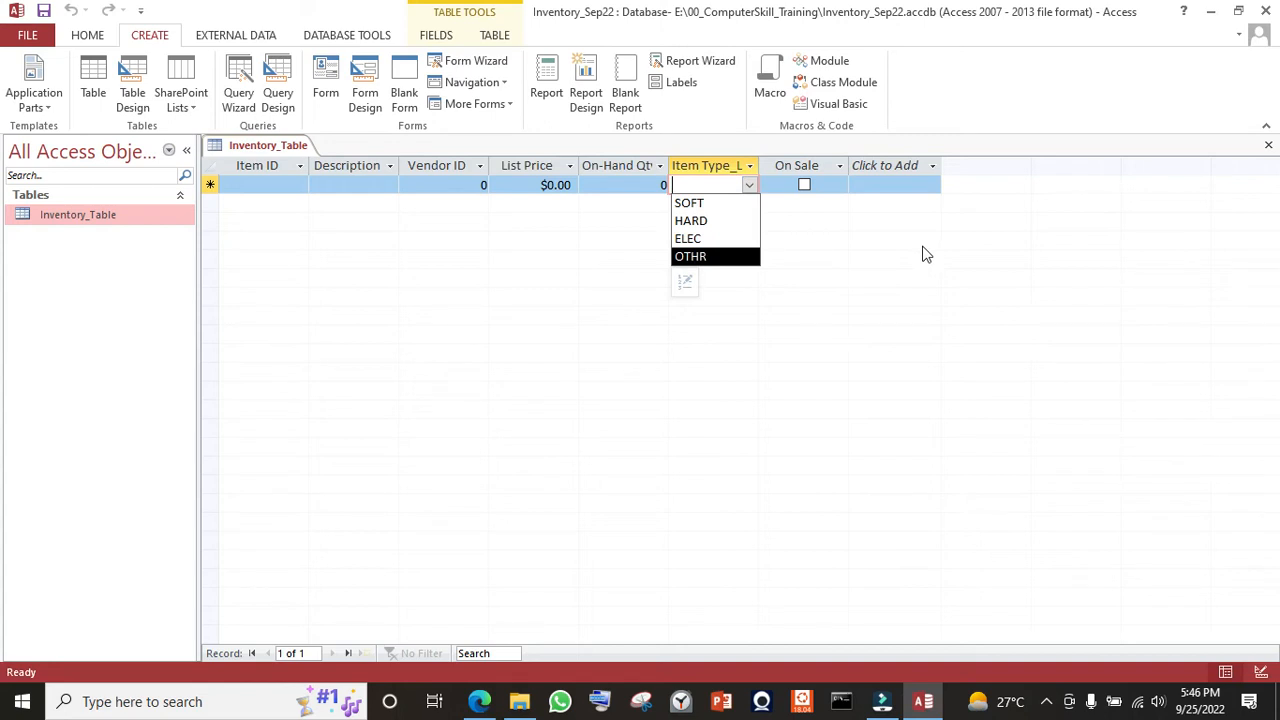
{"action": "left_click", "coordinate": [290, 187]}
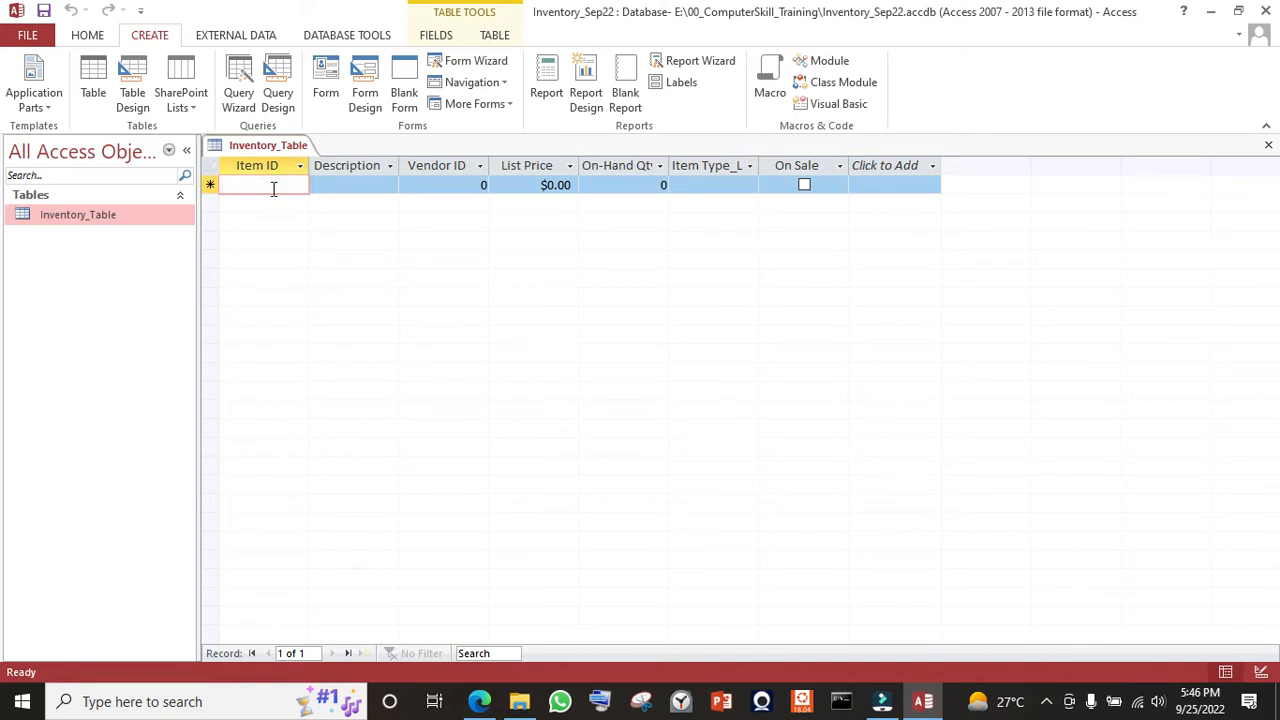
{"action": "left_click", "coordinate": [1259, 676]}
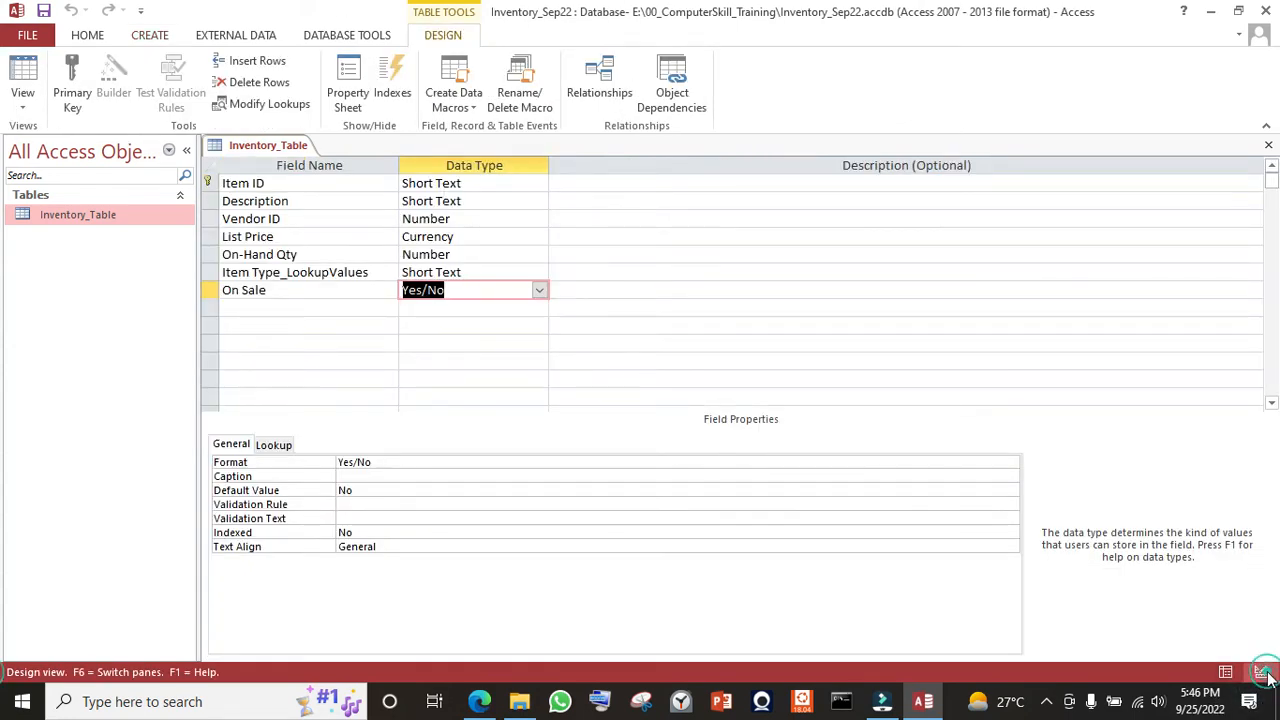
- In the Inventory_Table datasheet, enter a record with Item ID 11, Description Item-1, Vendor ID 20, List Price 1 and On-Hand Qty 10
{"action": "left_click", "coordinate": [1230, 672]}
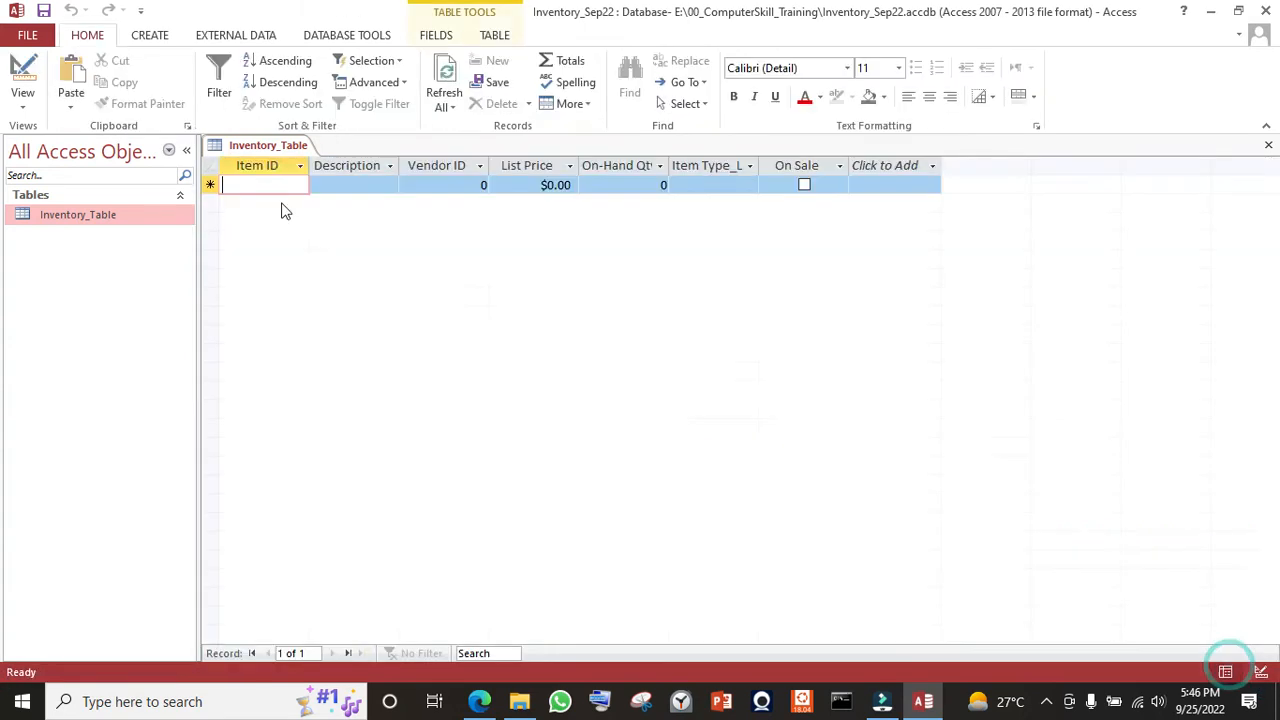
{"action": "type", "text": "11"}
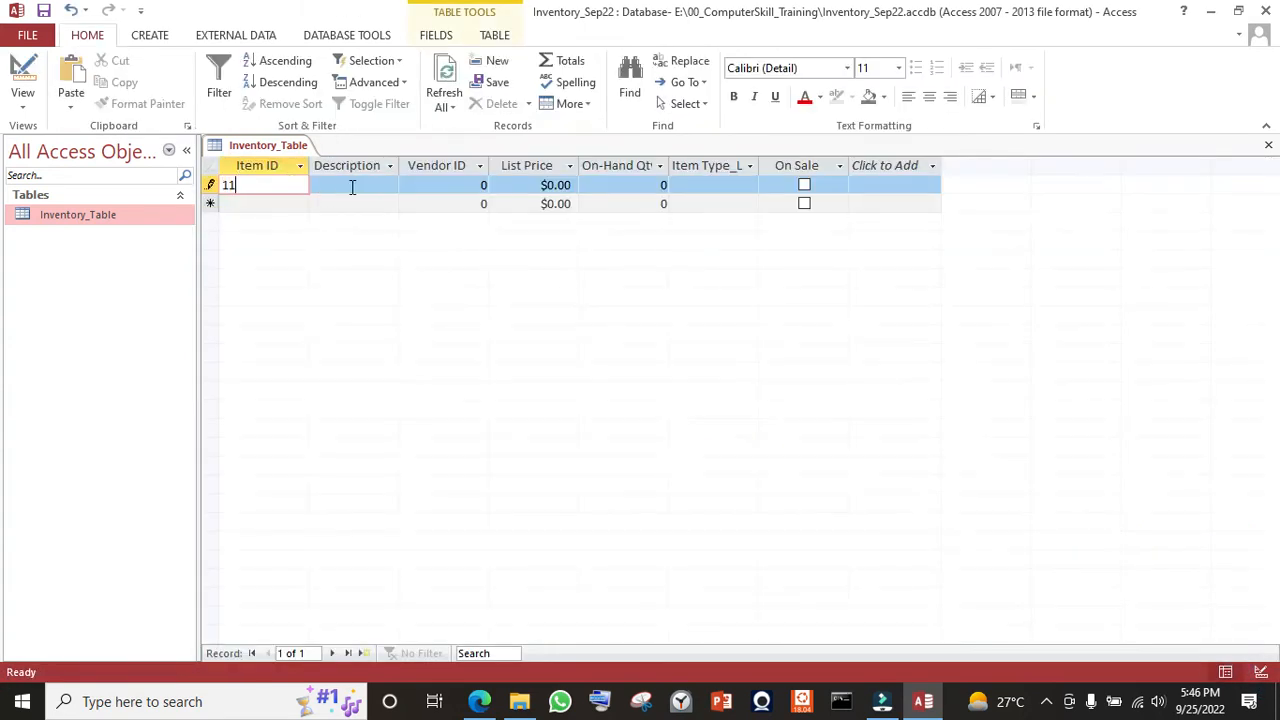
{"action": "left_click", "coordinate": [359, 184]}
{"action": "left_click", "coordinate": [359, 184]}
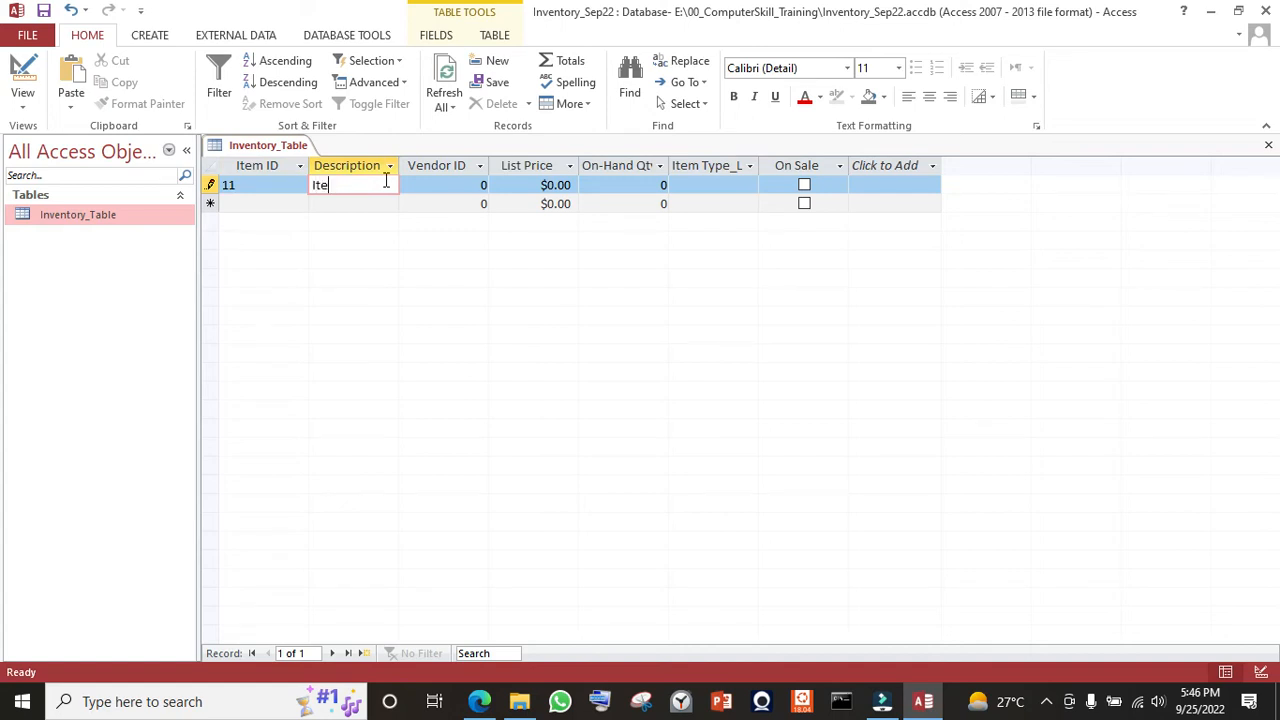
{"action": "key", "text": "Tab"}
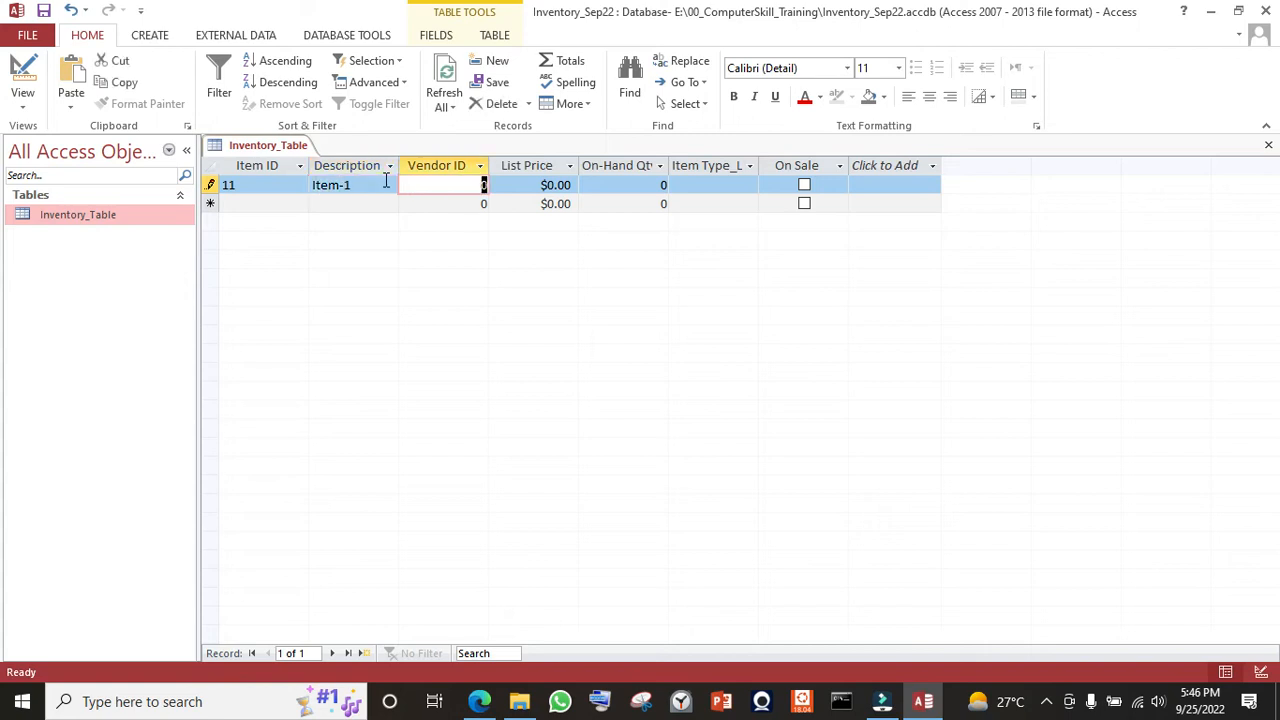
{"action": "type", "text": "2"}
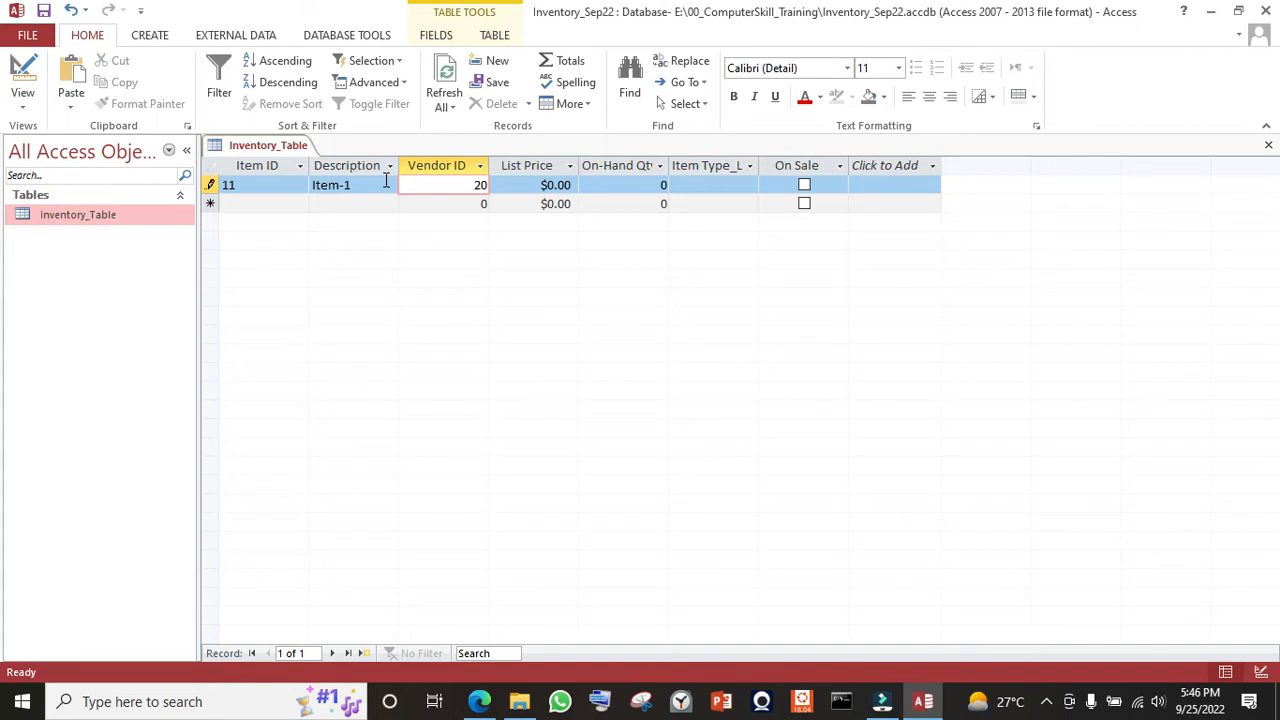
{"action": "key", "text": "Tab"}
{"action": "type", "text": "1"}
{"action": "left_click", "coordinate": [629, 186]}
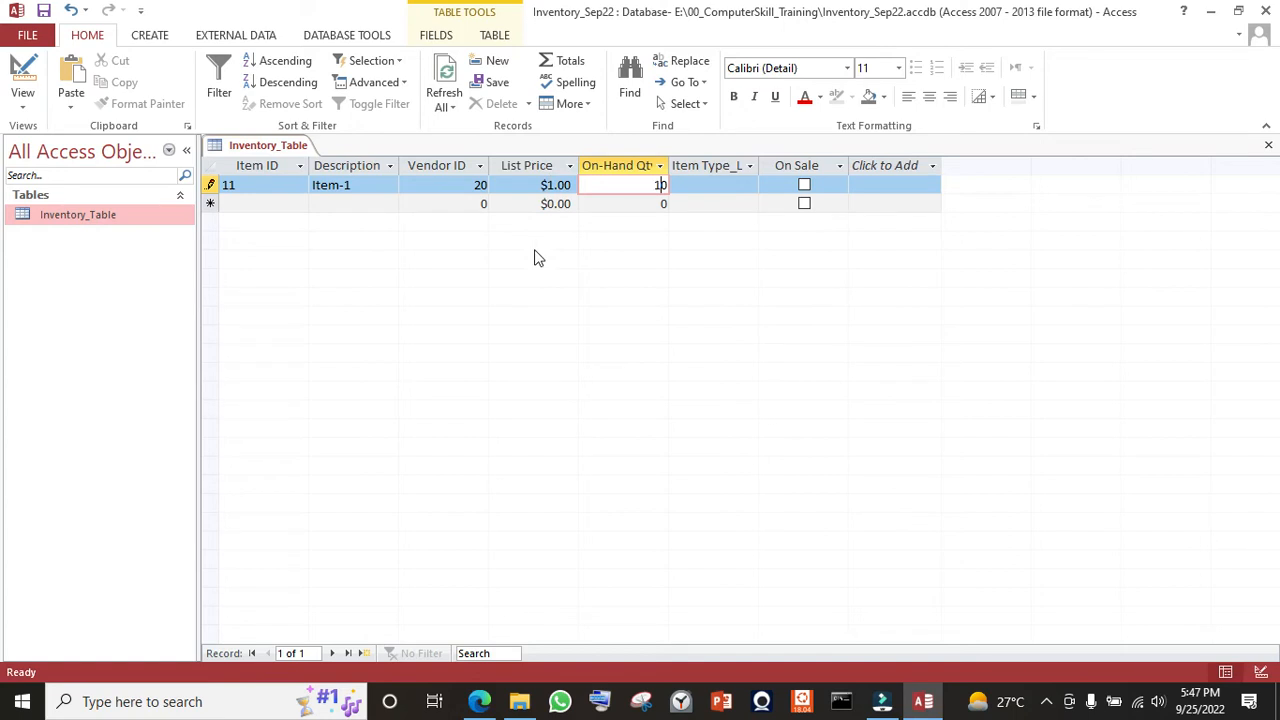
- Choose SOFT as the Item Type lookup value for the Item-1 record
{"action": "left_click", "coordinate": [723, 187]}
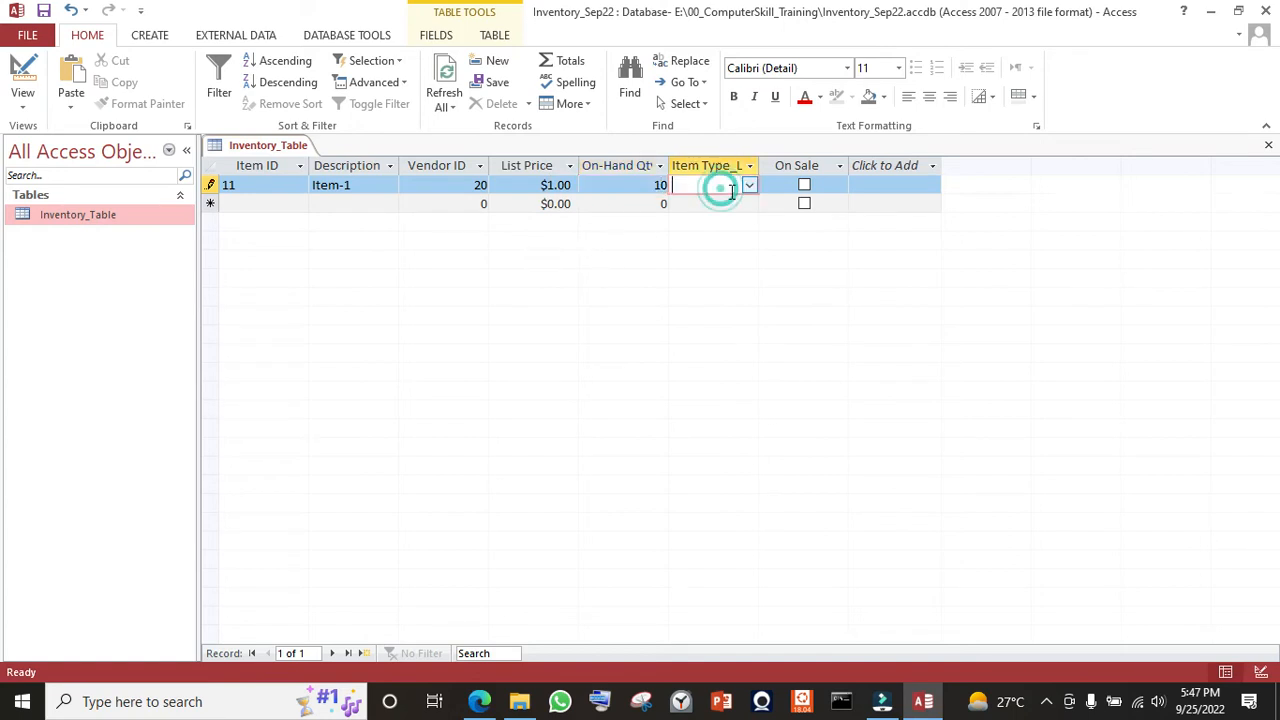
{"action": "left_click", "coordinate": [749, 186]}
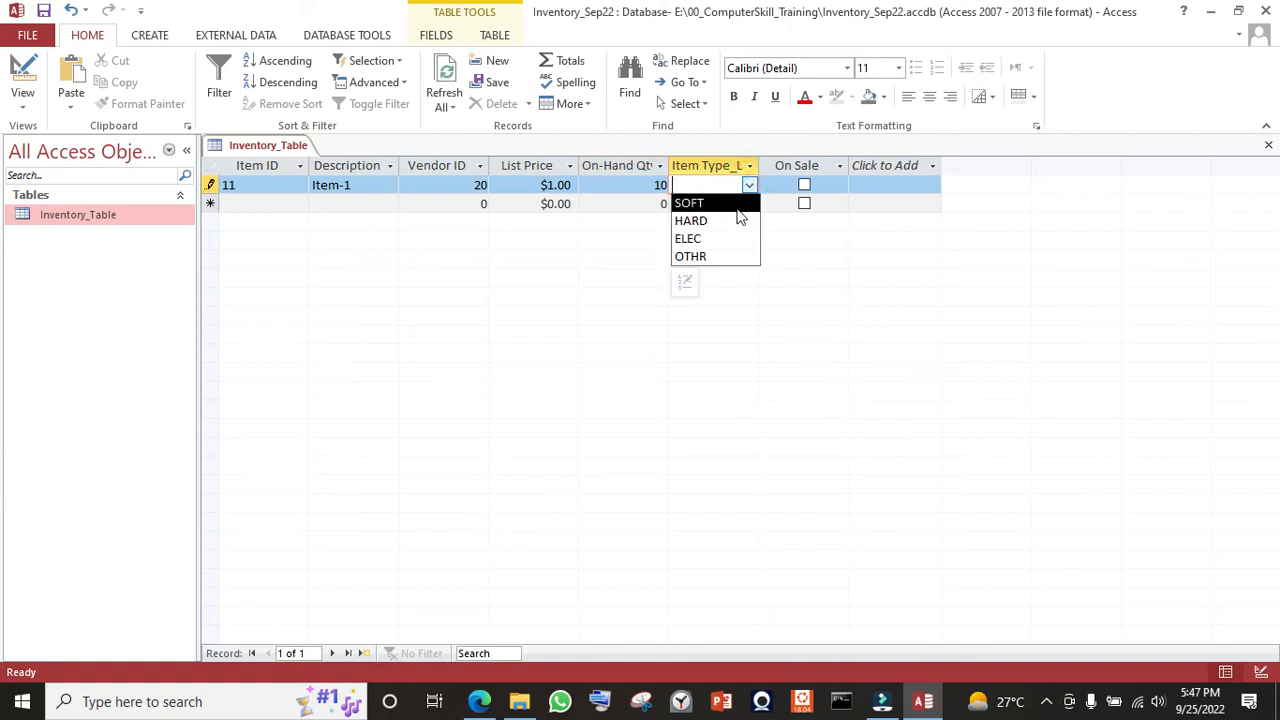
{"action": "left_click", "coordinate": [737, 204]}
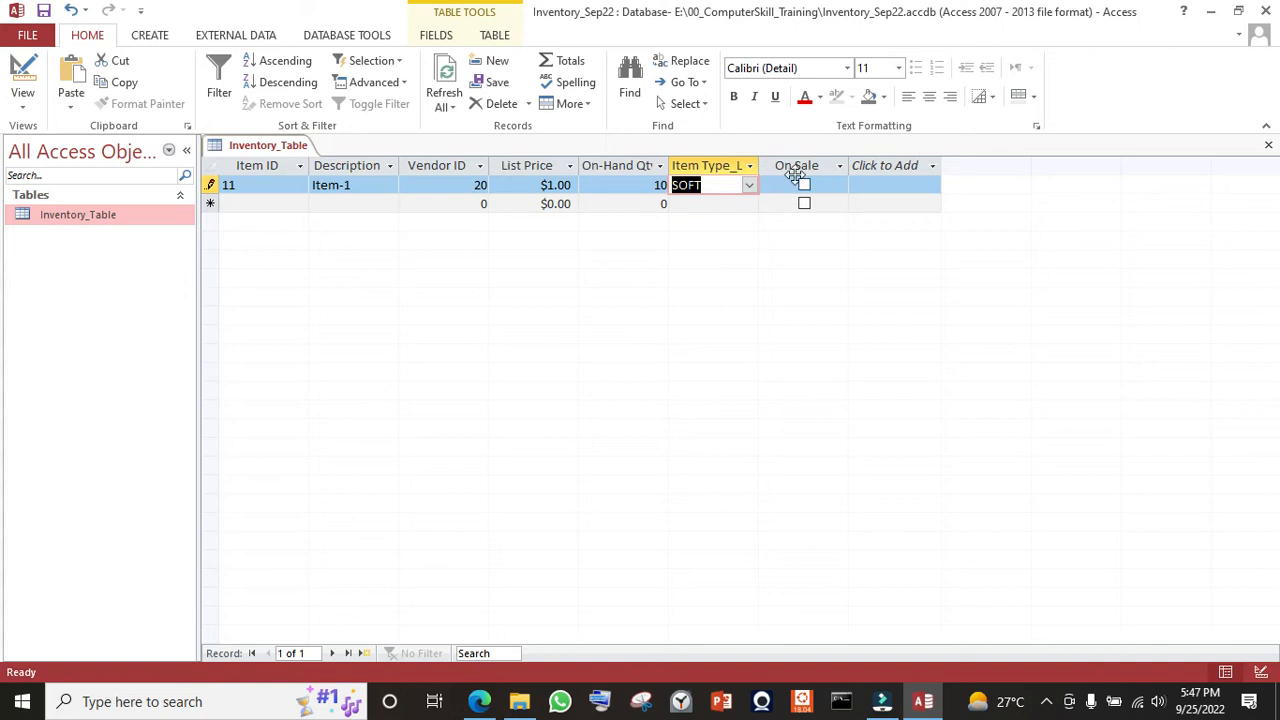
- Check the On Sale field against the table design and the question paper, and mark the Item-1 record as on sale
{"action": "left_click", "coordinate": [1262, 672]}
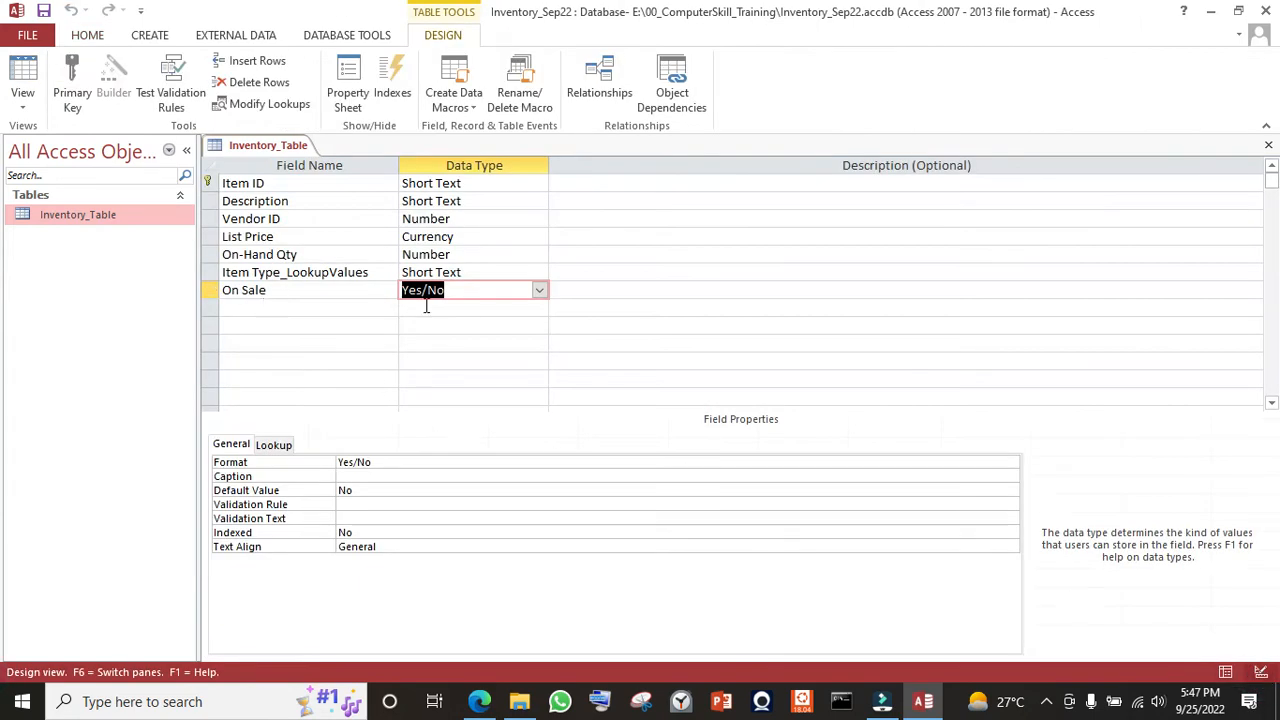
{"action": "key", "text": "alt+Tab"}
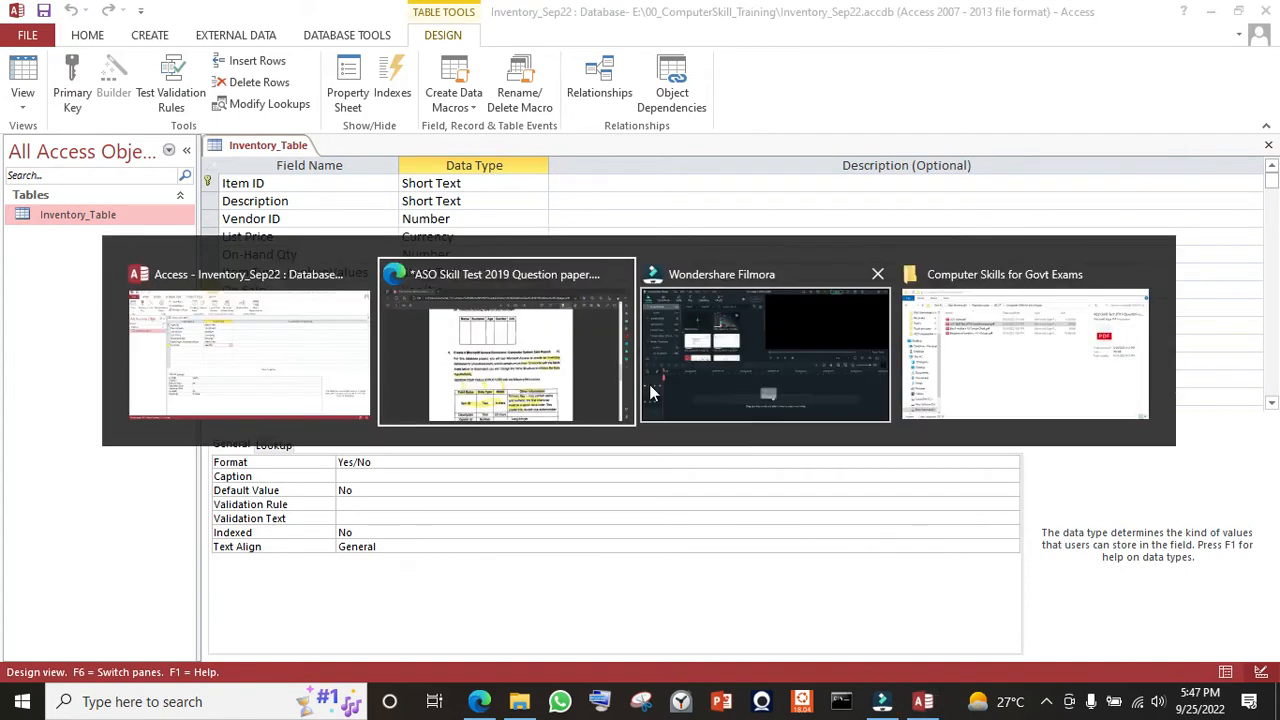
{"action": "scroll", "coordinate": [497, 527], "scroll_direction": "down", "scroll_amount": 4}
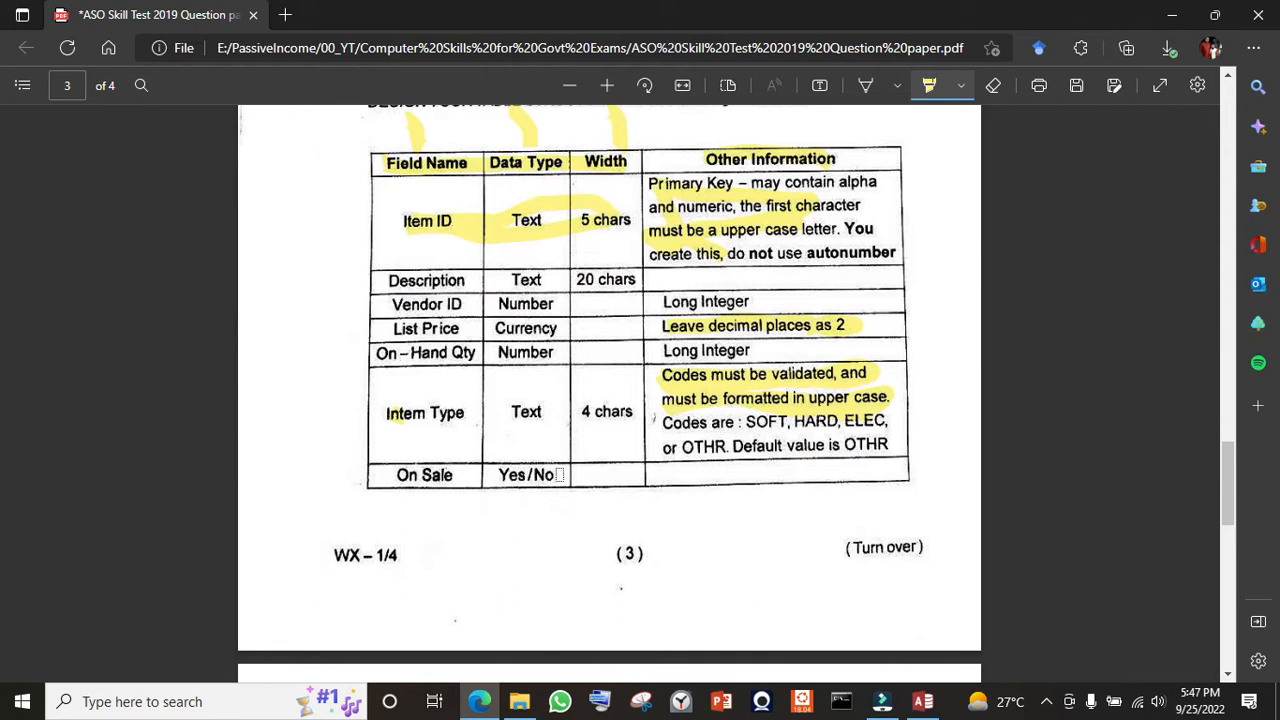
{"action": "key", "text": "alt+Tab"}
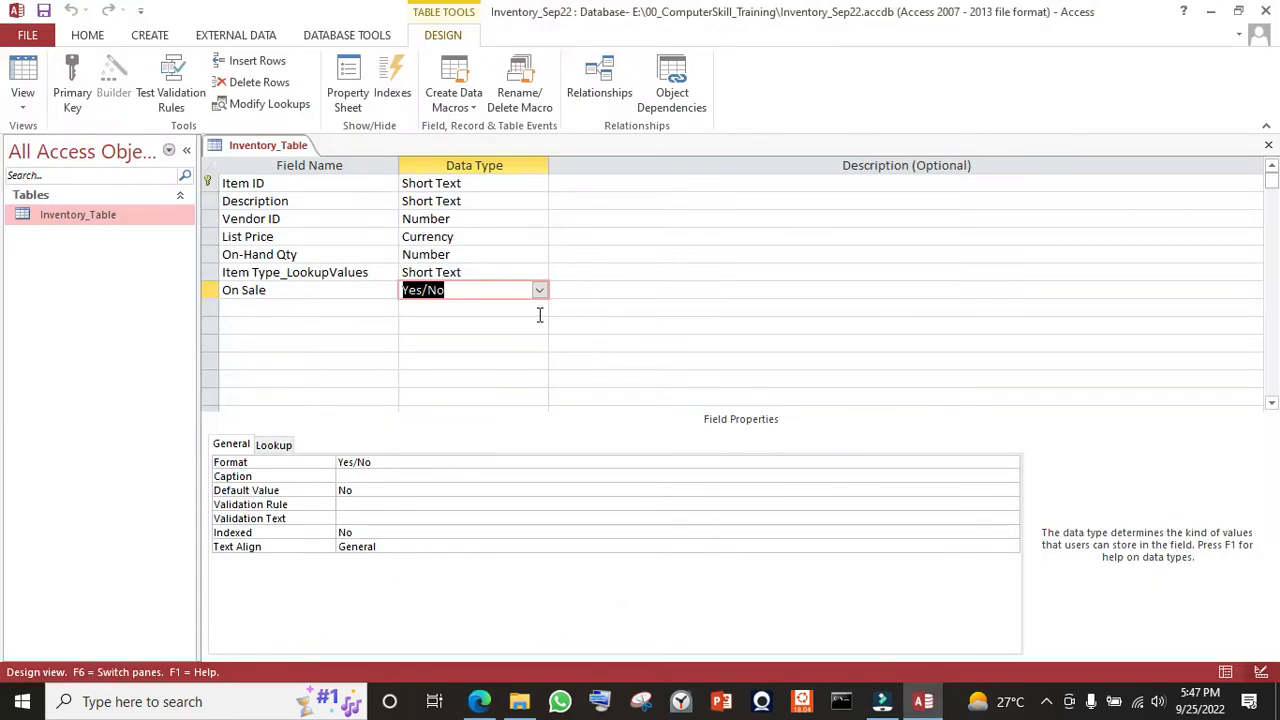
{"action": "left_click", "coordinate": [1225, 671]}
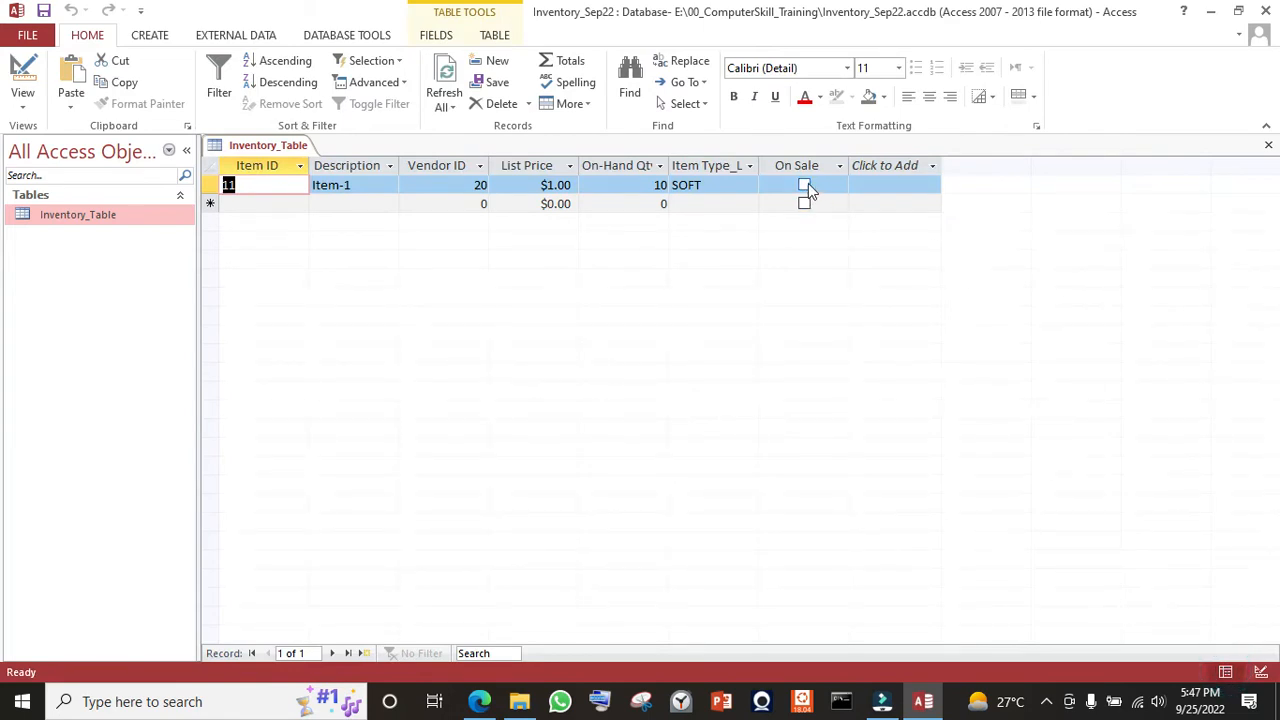
{"action": "left_click", "coordinate": [804, 186]}
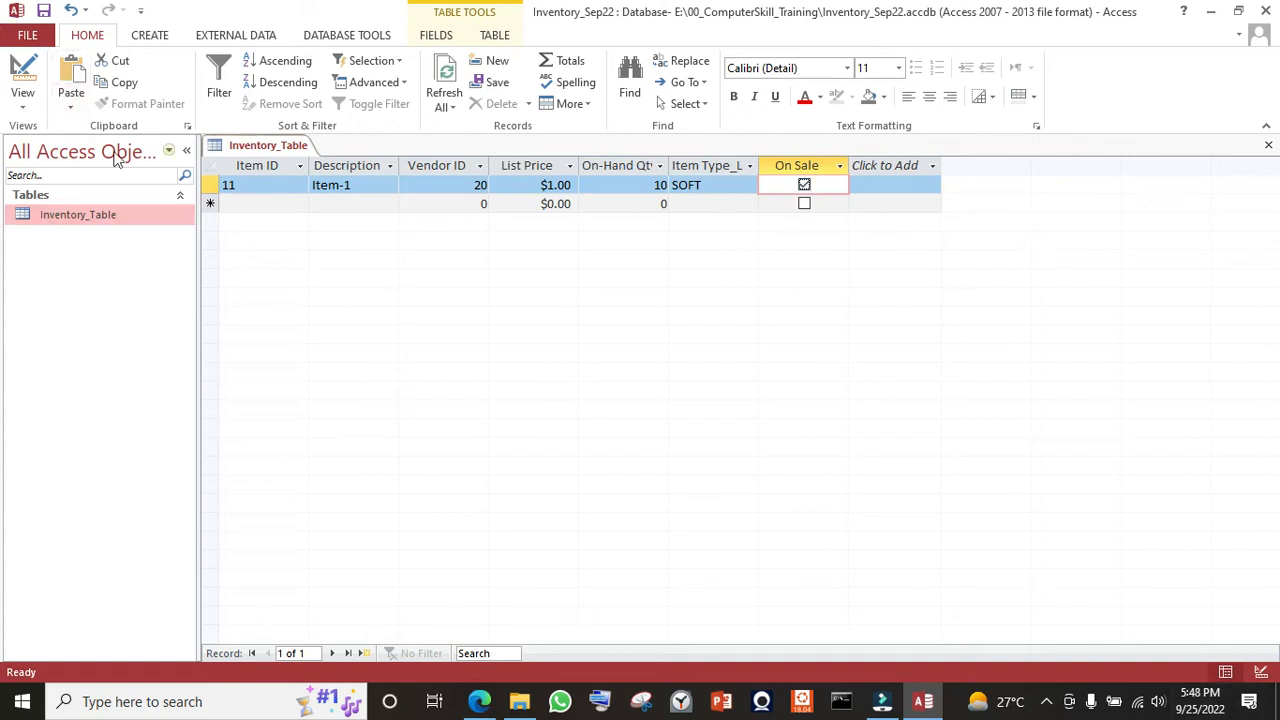
- Create a form based on Inventory_Table and advance it to a new blank record
{"action": "left_click", "coordinate": [147, 36]}
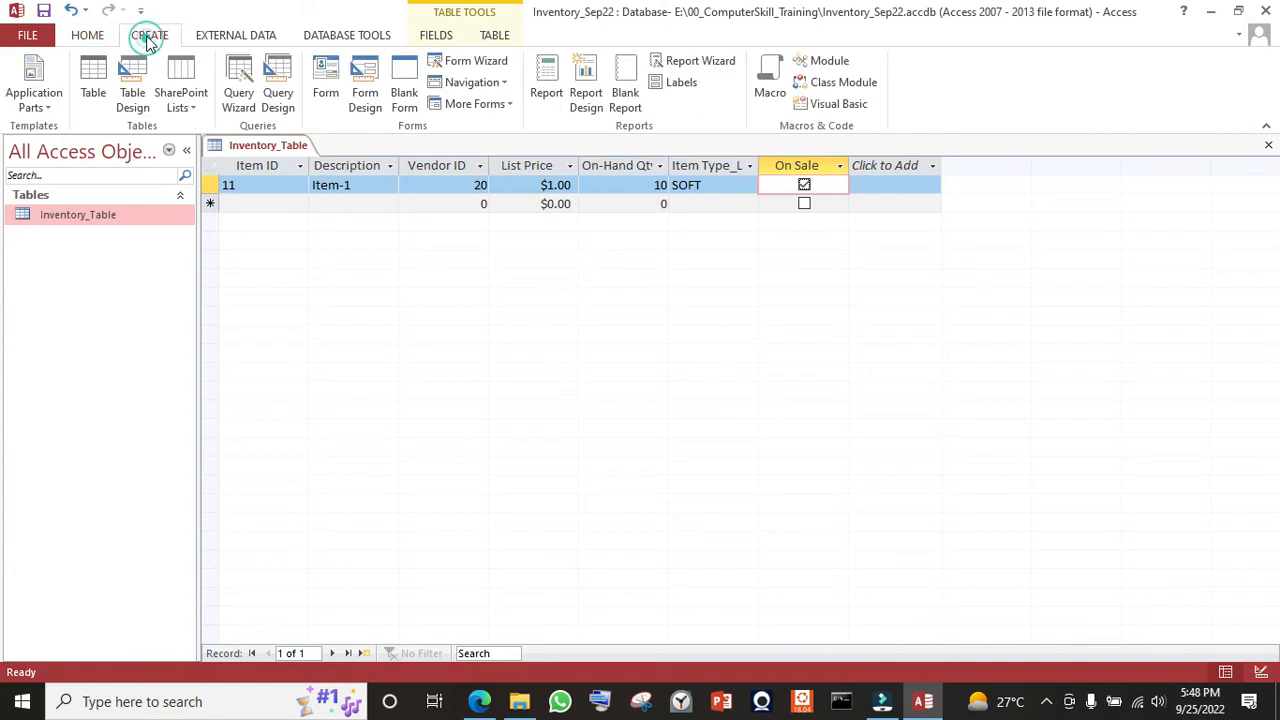
{"action": "left_click", "coordinate": [326, 80]}
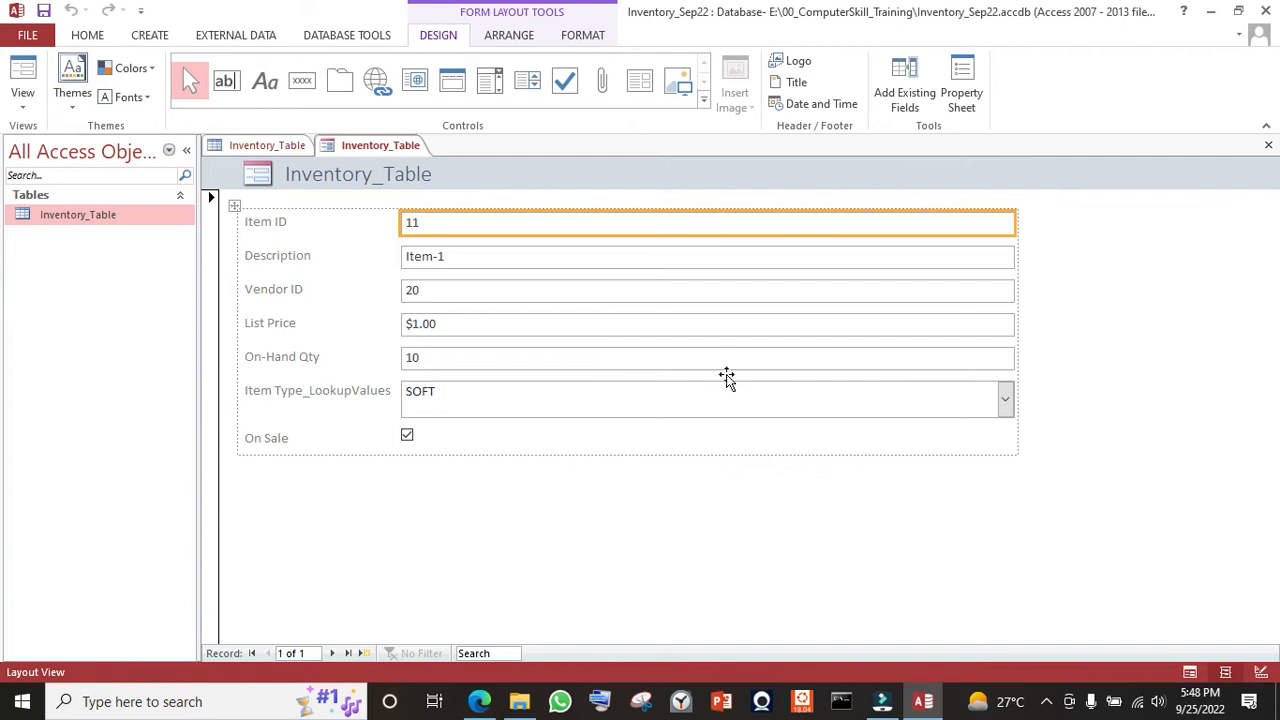
{"action": "left_click", "coordinate": [334, 656]}
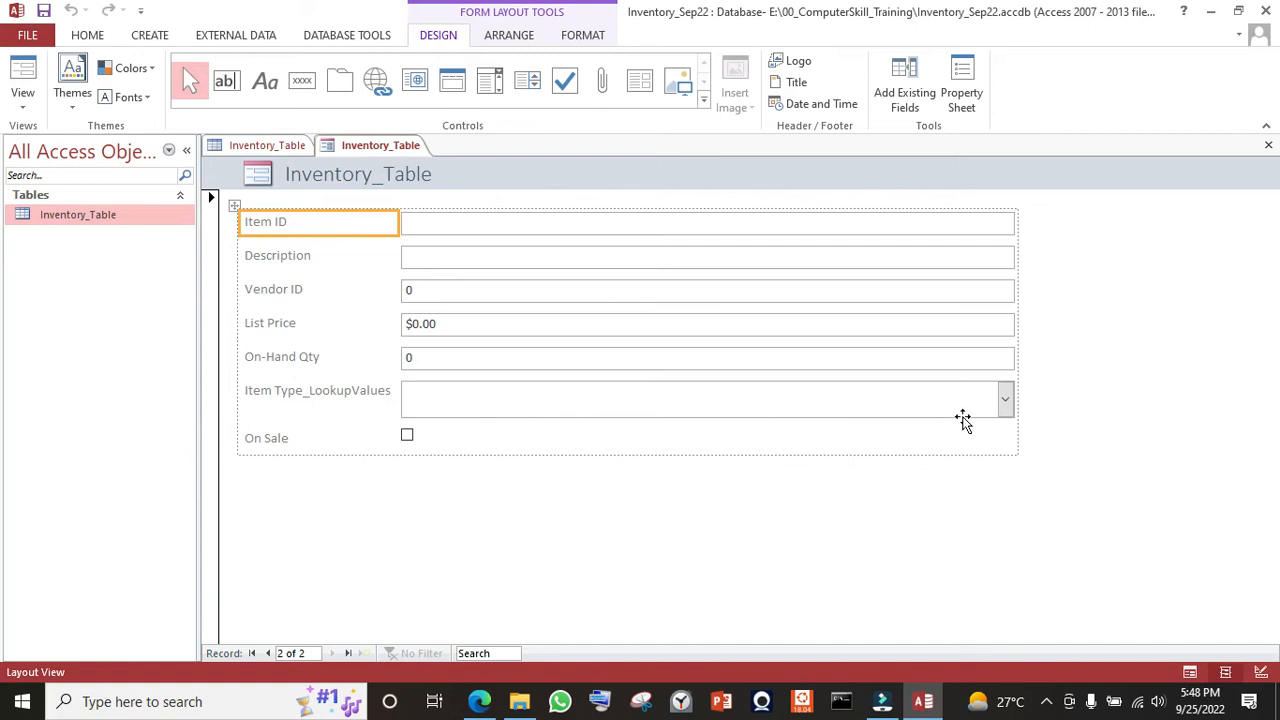
- Display the Inventory_Table form in Form View and examine the choices offered for Item Type_LookupValues
{"action": "left_click", "coordinate": [1005, 400]}
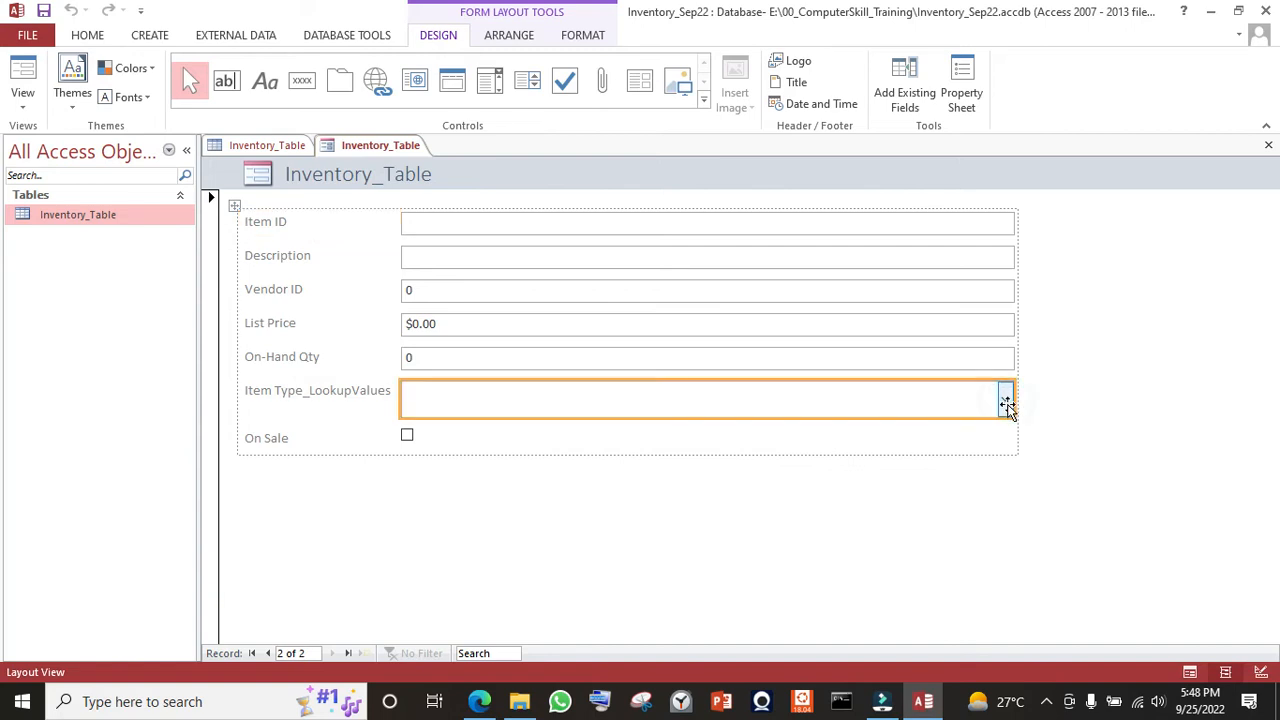
{"action": "left_click", "coordinate": [1190, 672]}
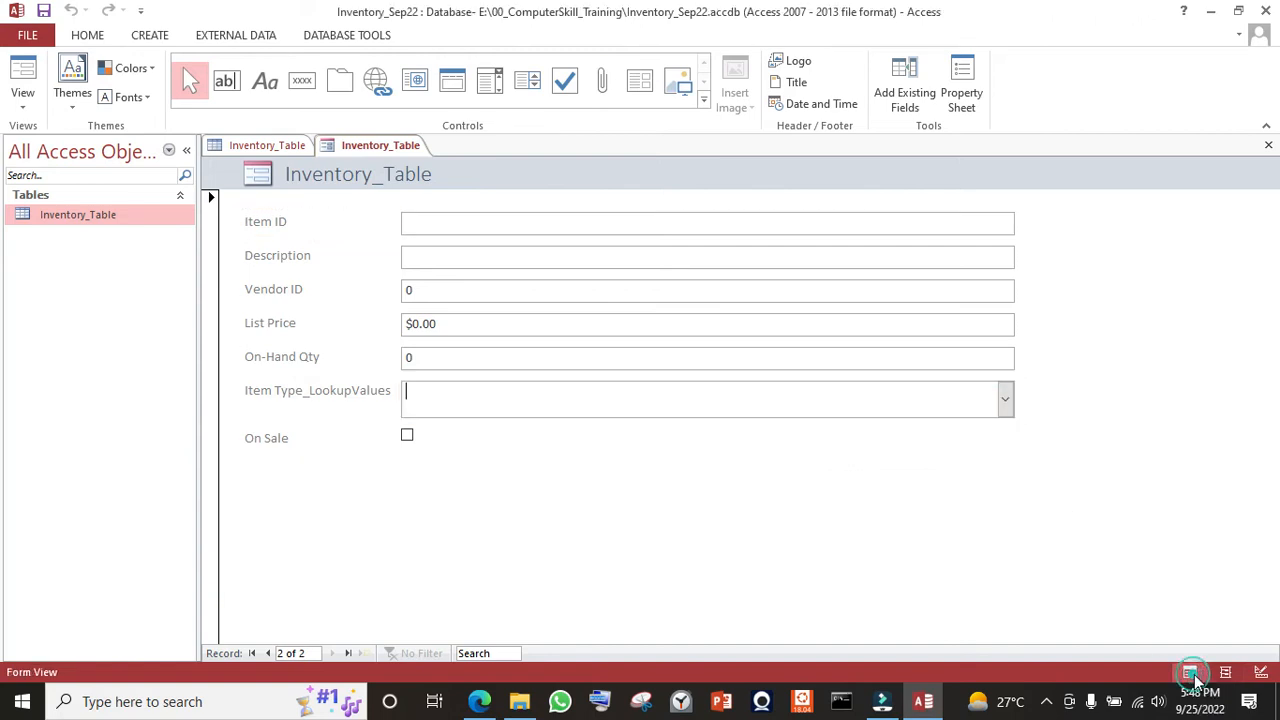
{"action": "left_click", "coordinate": [1005, 398]}
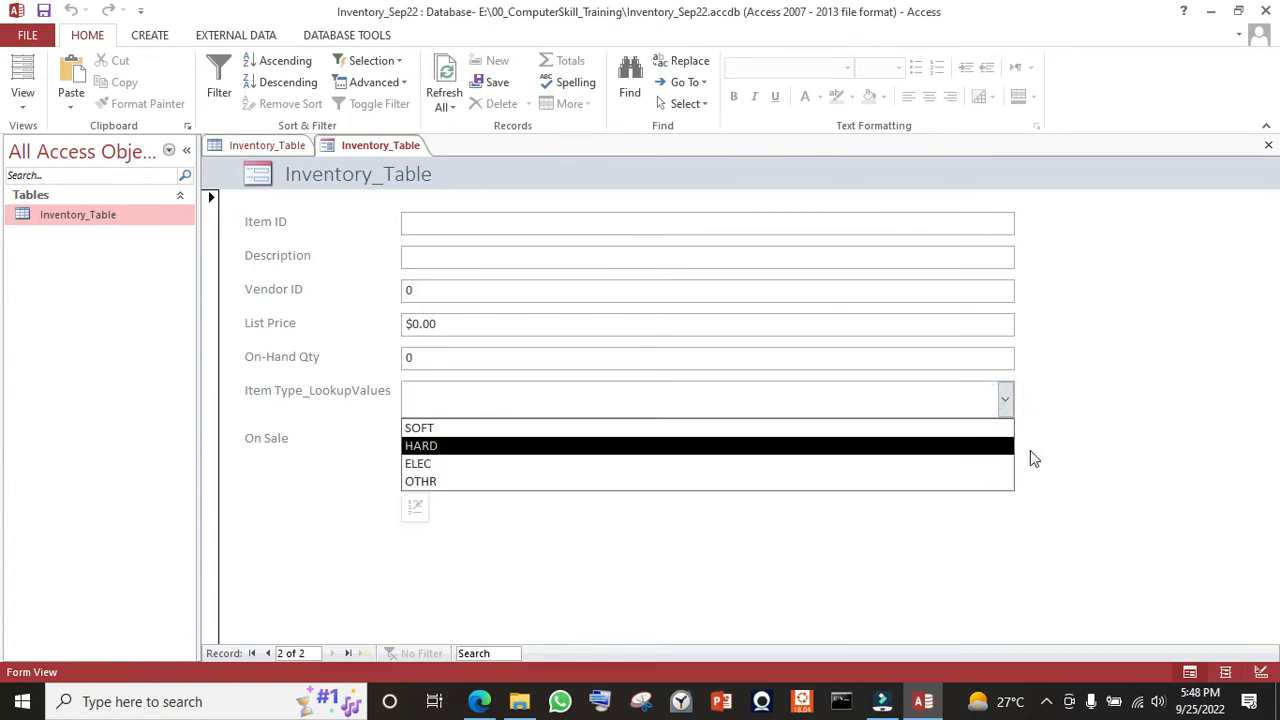
{"action": "left_click", "coordinate": [1092, 428]}
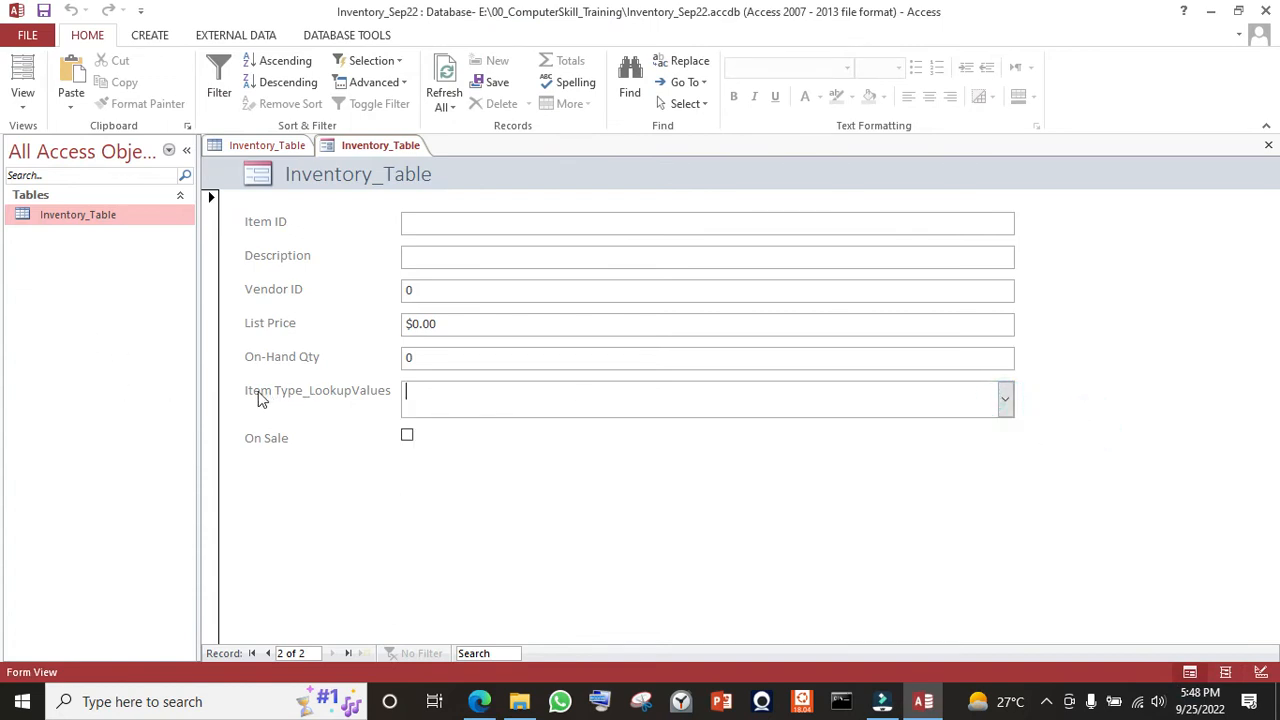
- Check the Item Type default value required by the question paper and open the Inventory_Table design as read-only
{"action": "key", "text": "alt+Tab"}
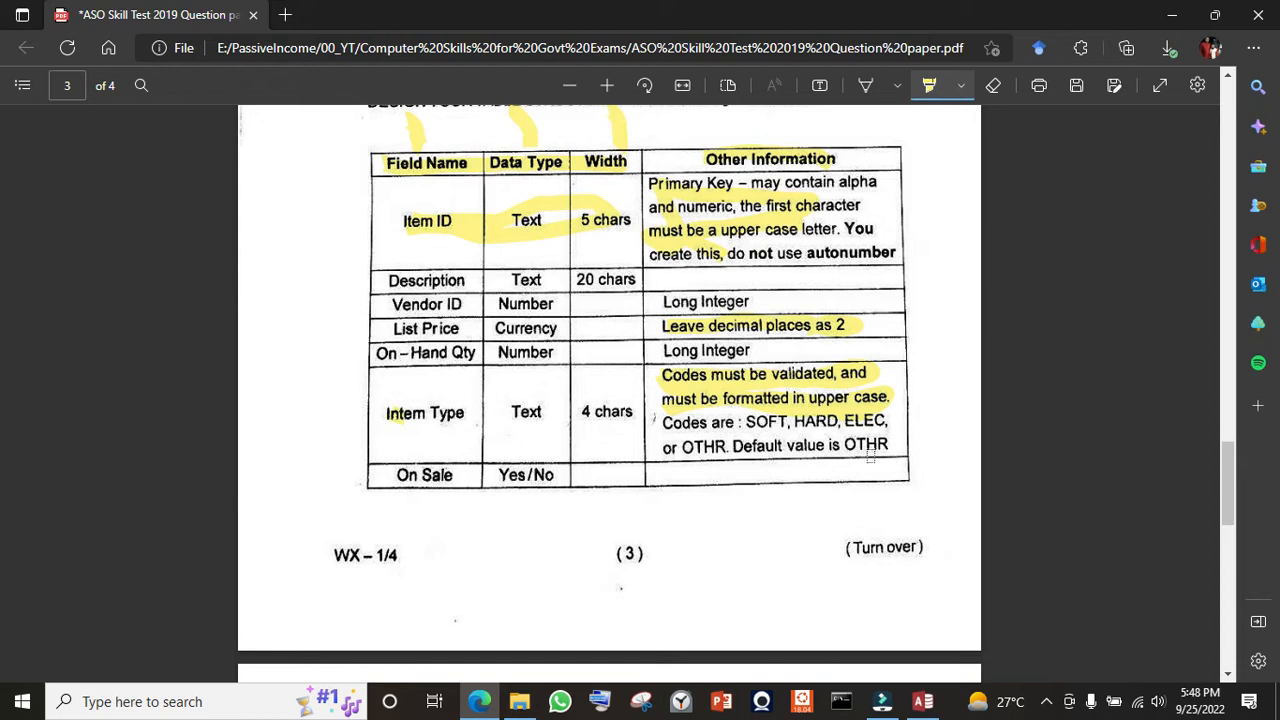
{"action": "key", "text": "alt+Tab"}
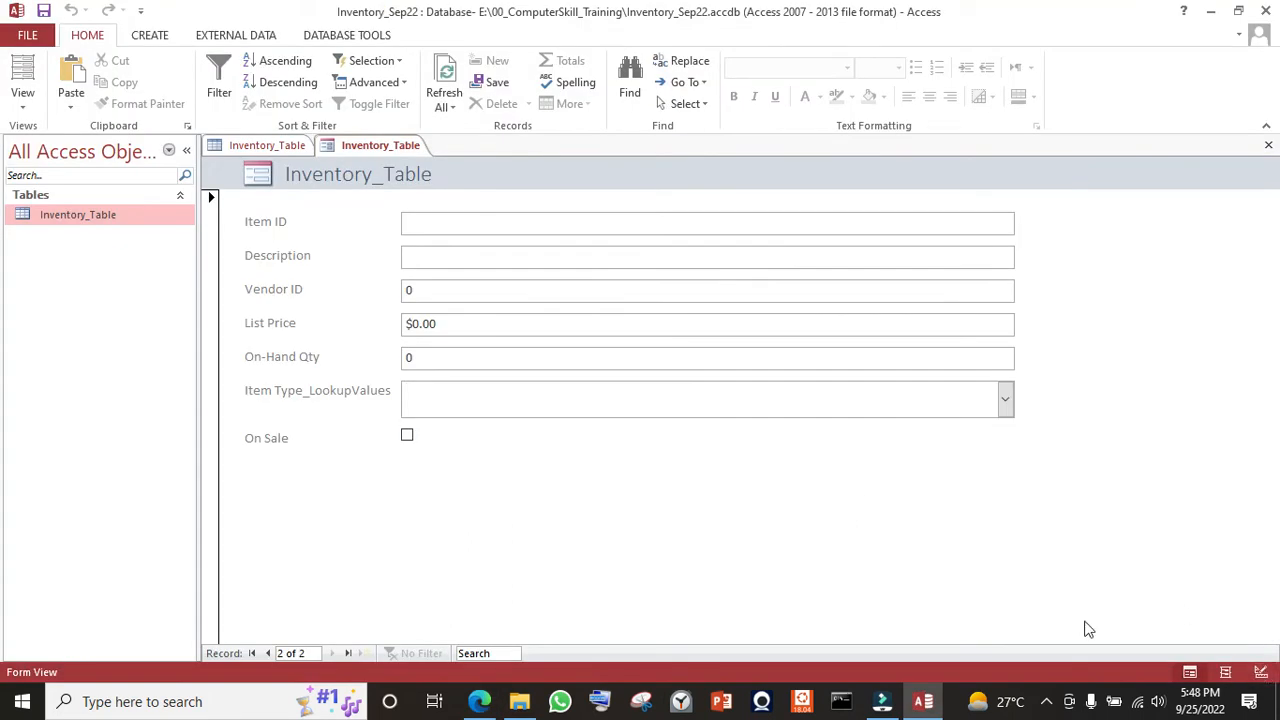
{"action": "left_click", "coordinate": [268, 148]}
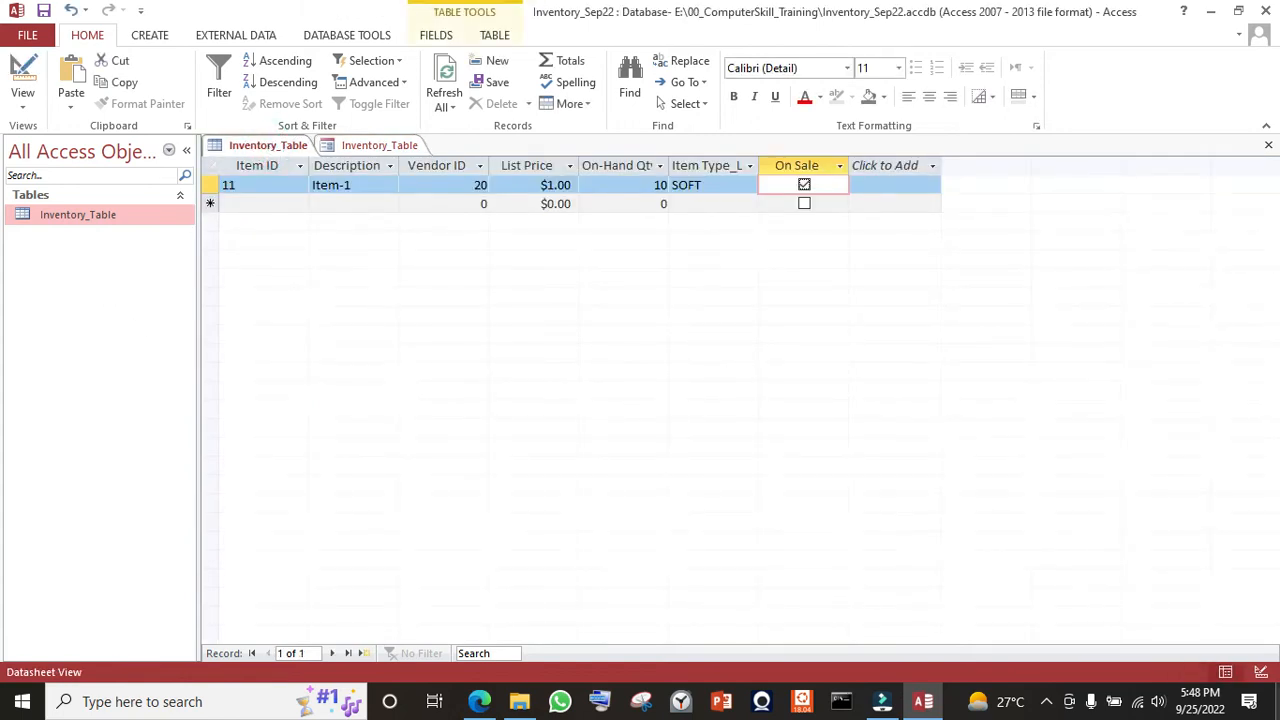
{"action": "left_click", "coordinate": [1262, 674]}
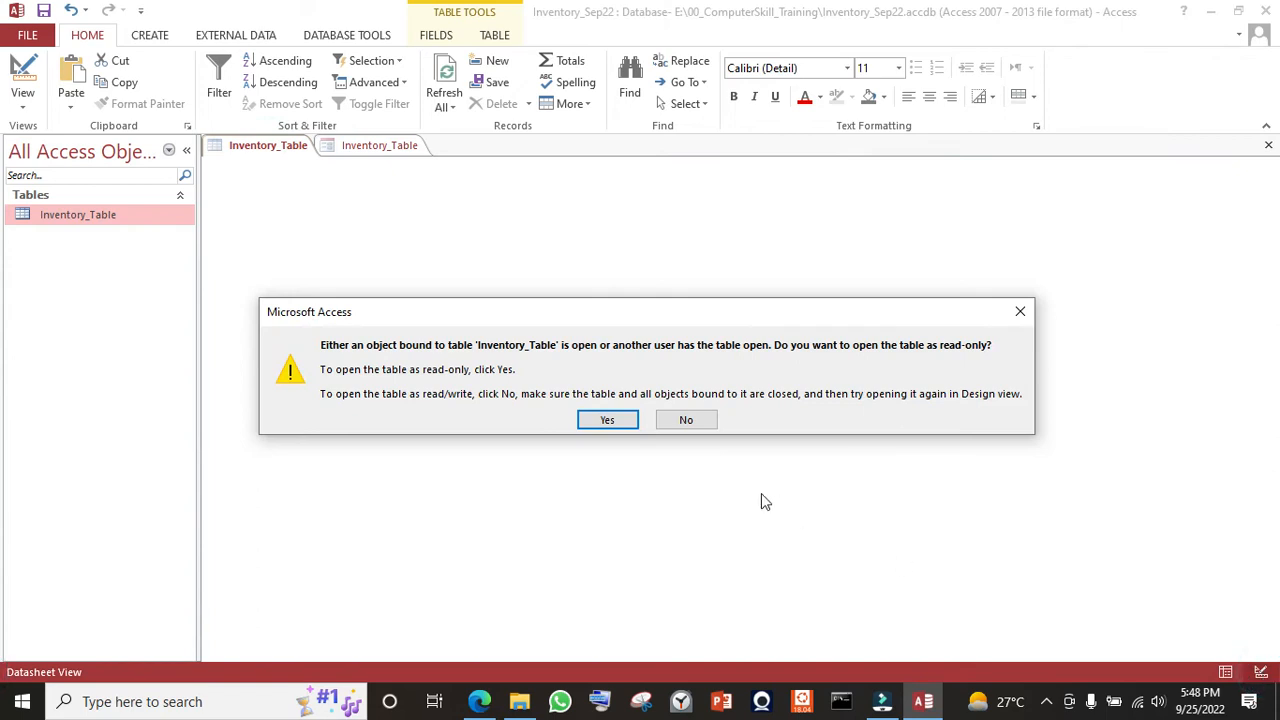
{"action": "left_click", "coordinate": [601, 424]}
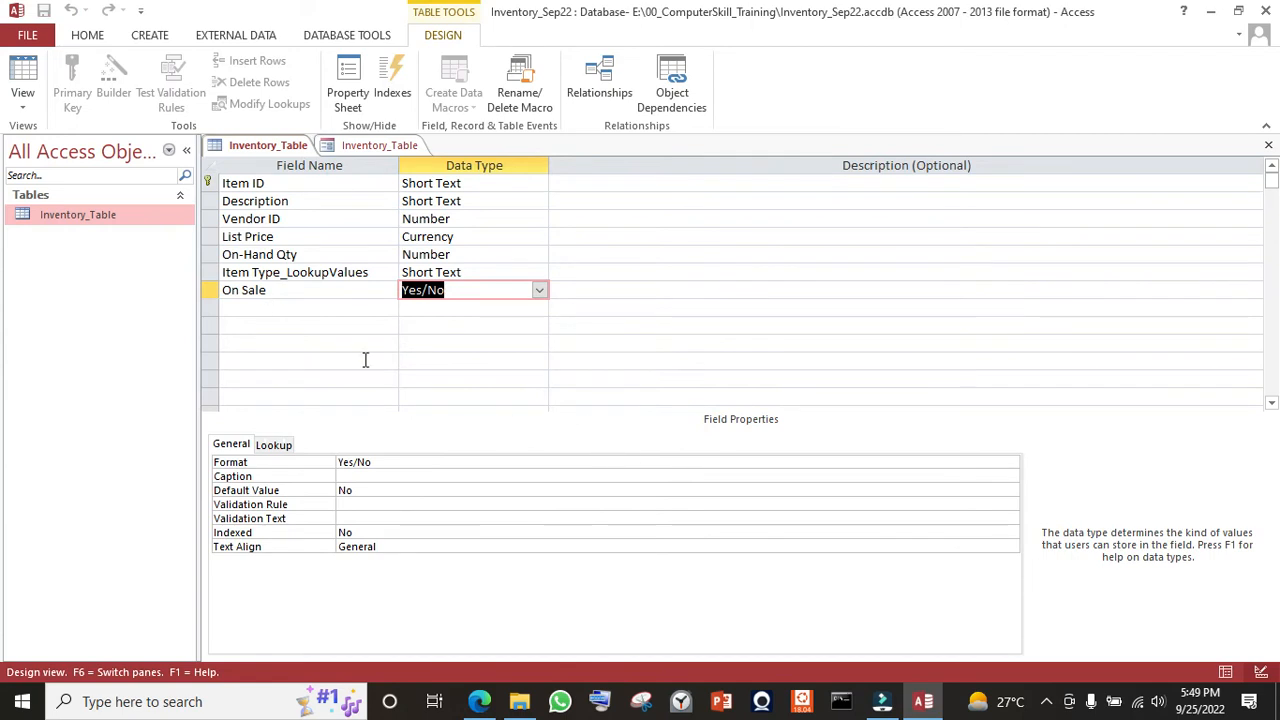
- Try to set a default value for the Item Type_LookupValues field, consulting the Expression Builder
{"action": "left_click", "coordinate": [205, 272]}
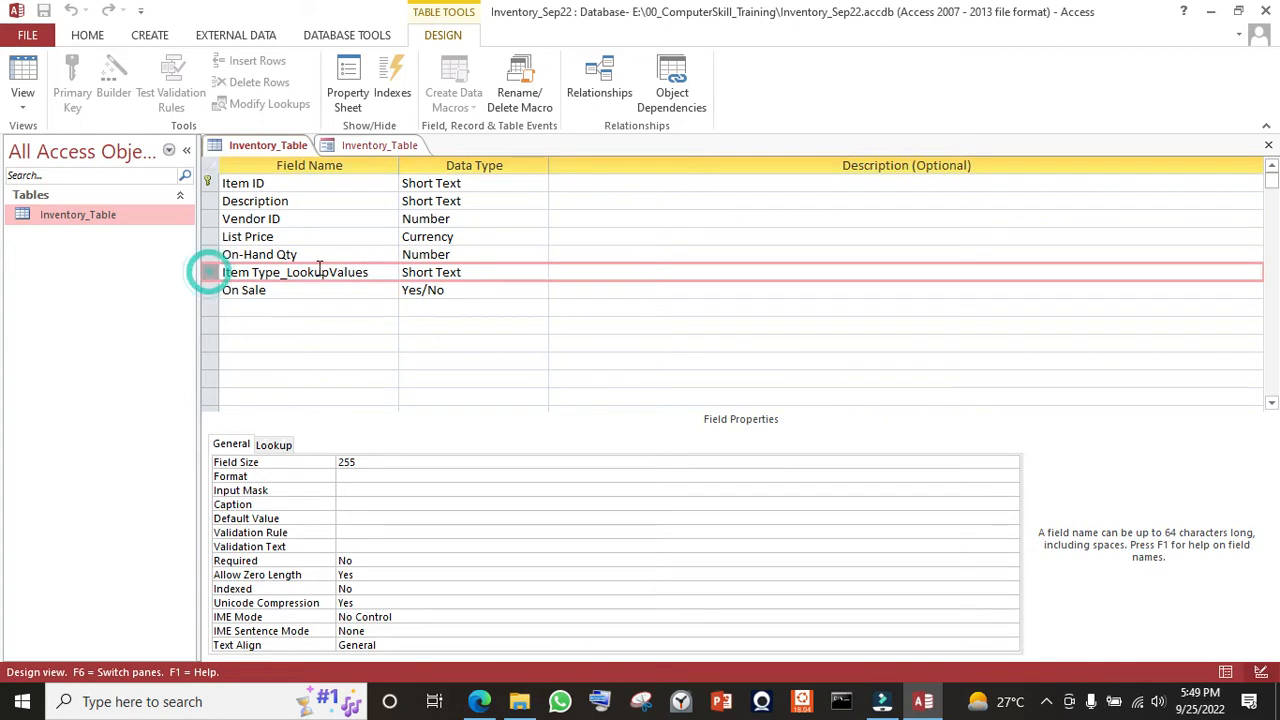
{"action": "left_click", "coordinate": [368, 274]}
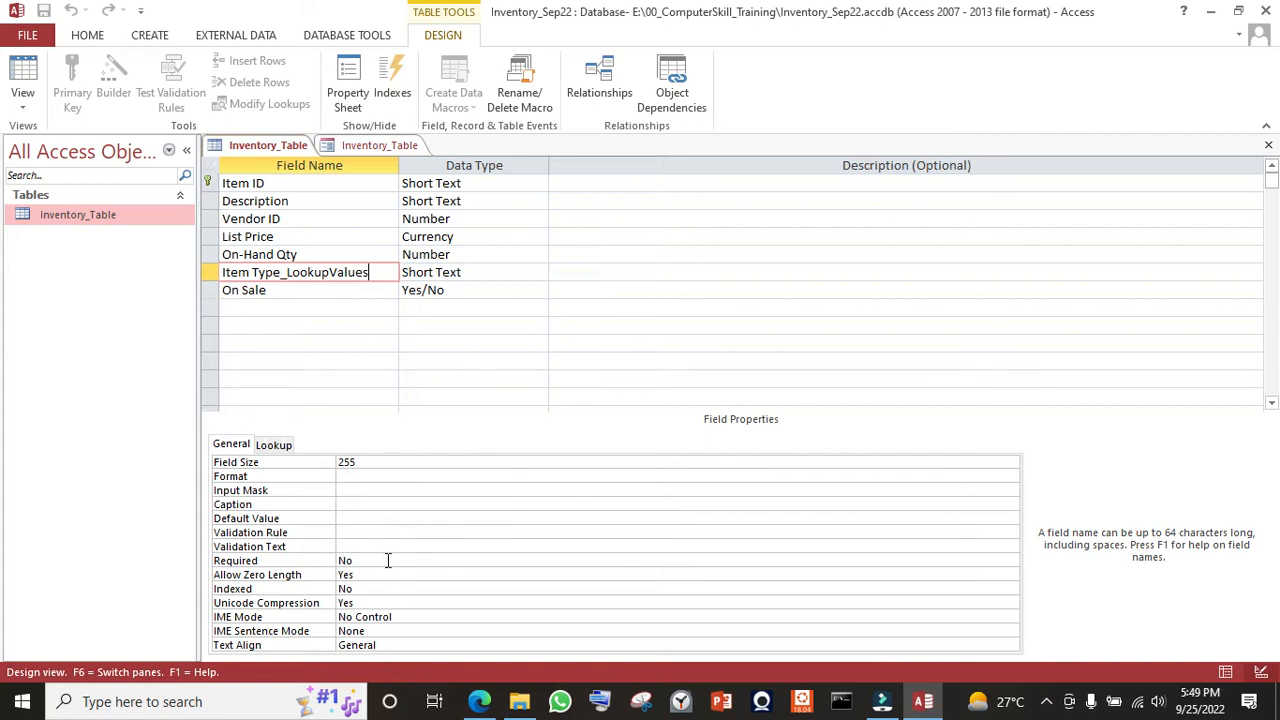
{"action": "left_click", "coordinate": [378, 521]}
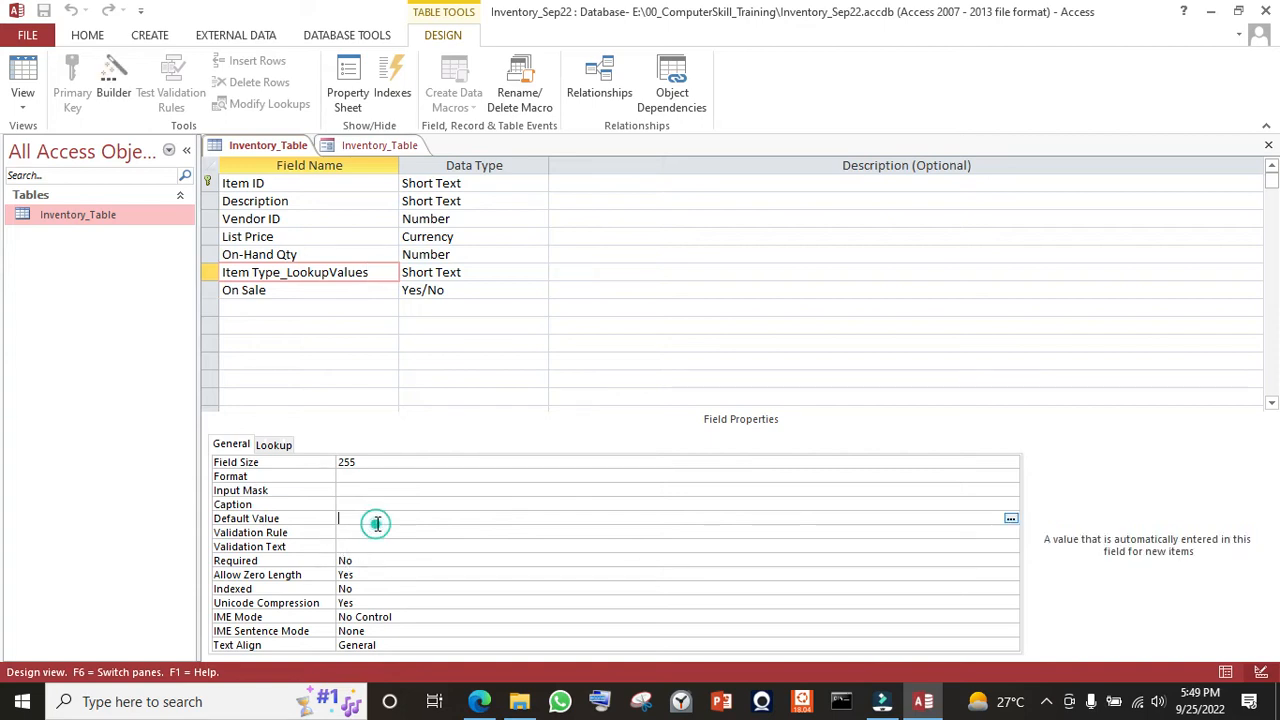
{"action": "left_click", "coordinate": [1010, 520]}
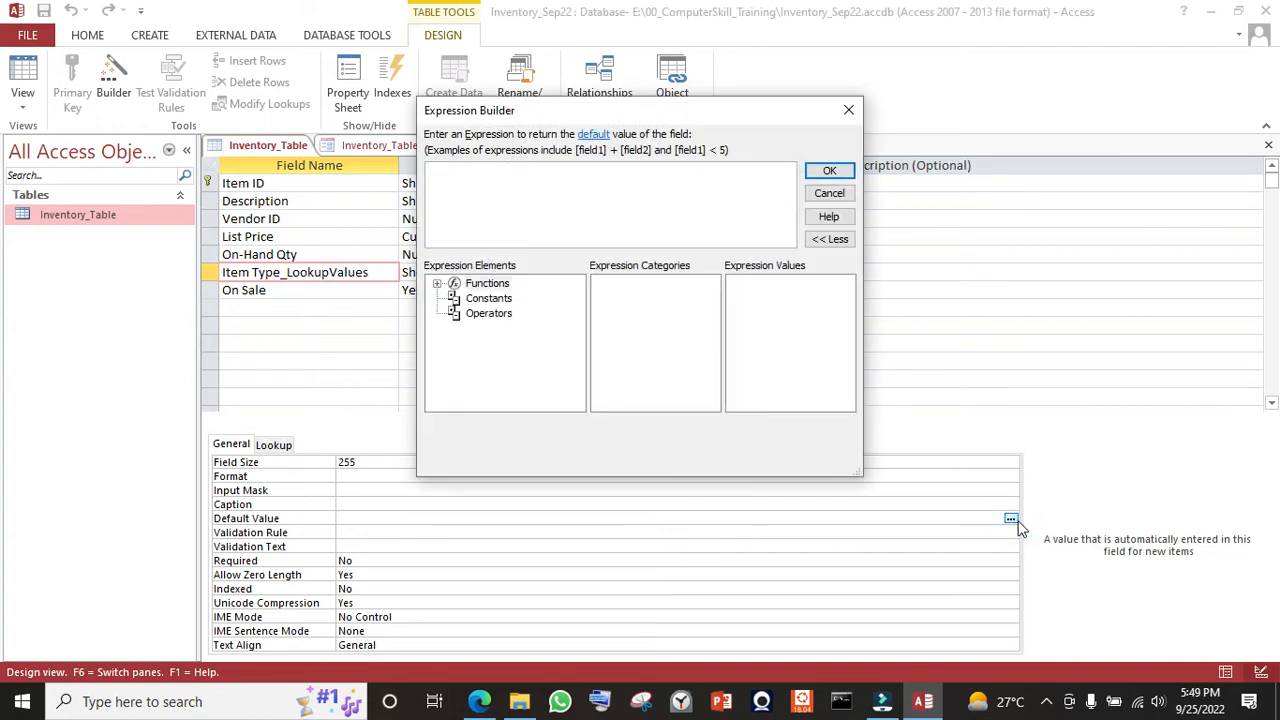
{"action": "left_click", "coordinate": [848, 110]}
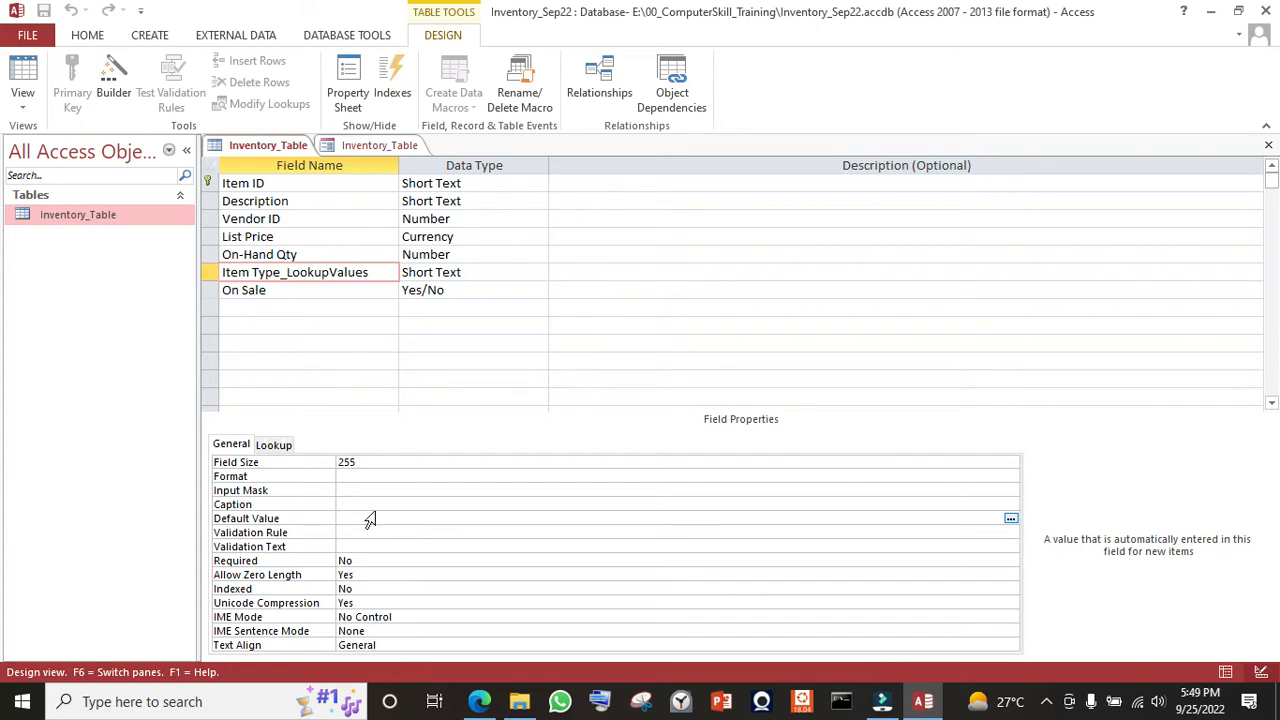
{"action": "left_click", "coordinate": [381, 516]}
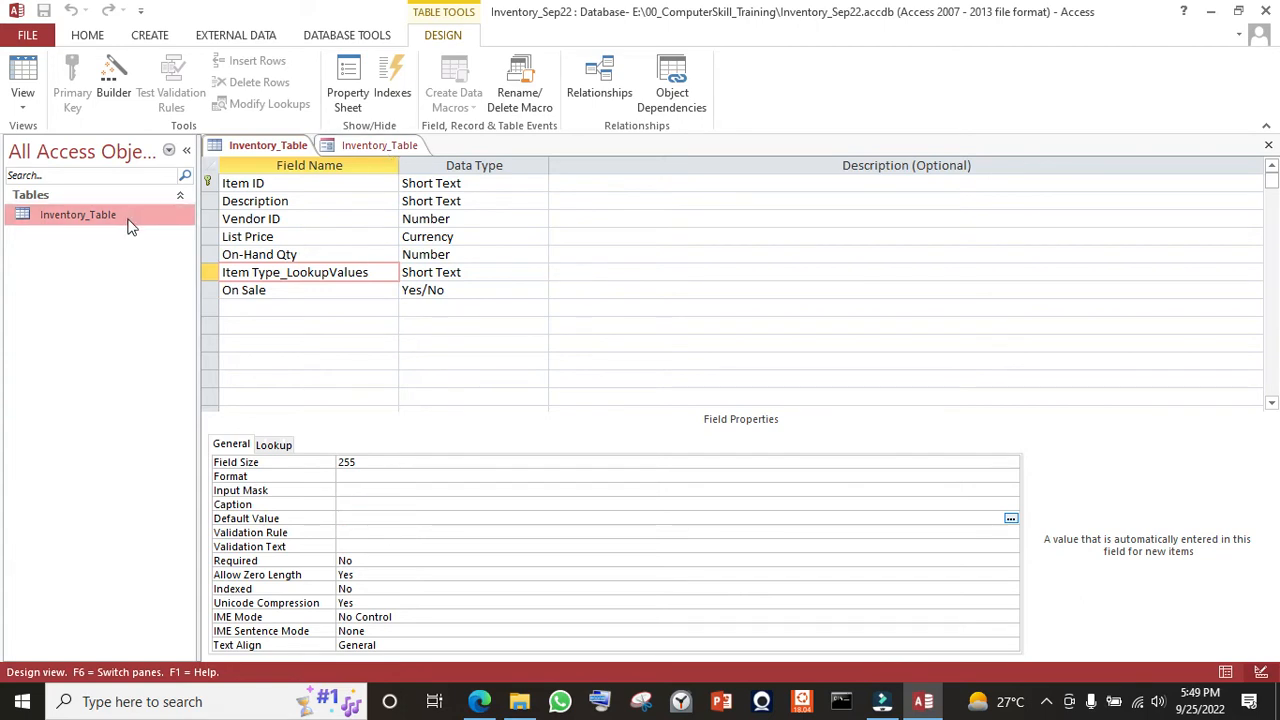
- Close the Inventory_Table form without saving it
{"action": "left_click", "coordinate": [362, 146]}
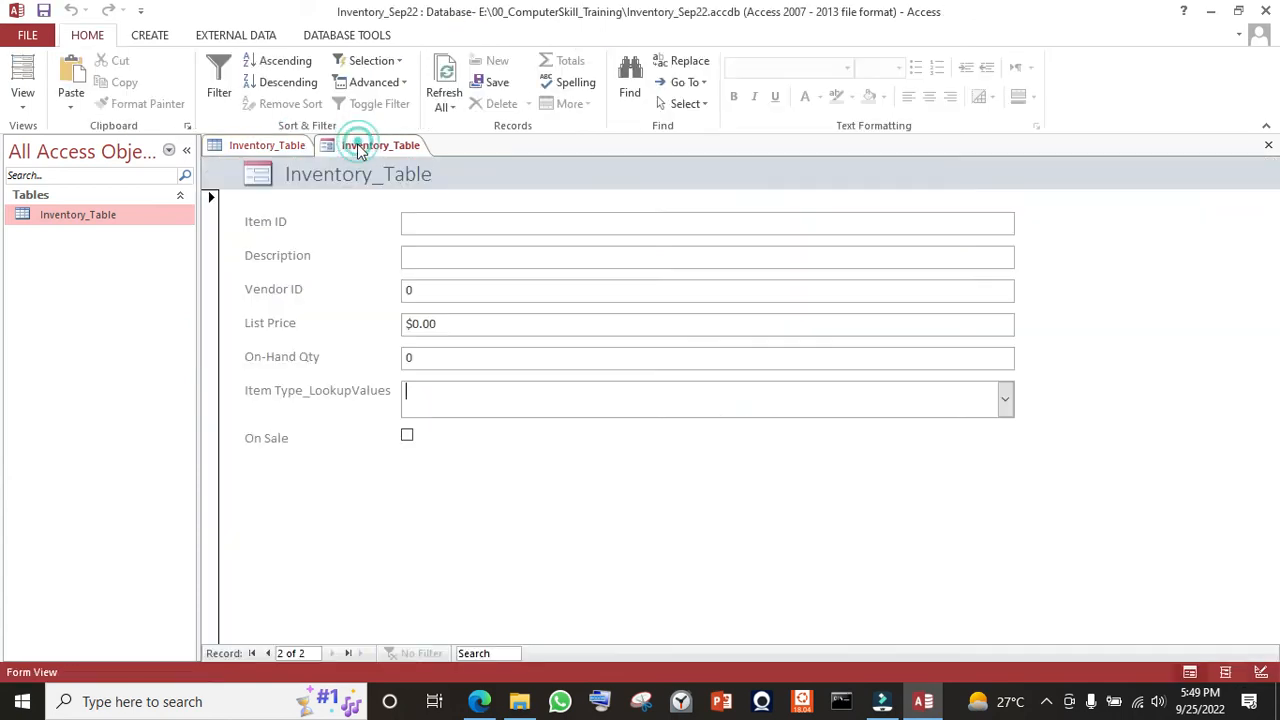
{"action": "right_click", "coordinate": [373, 150]}
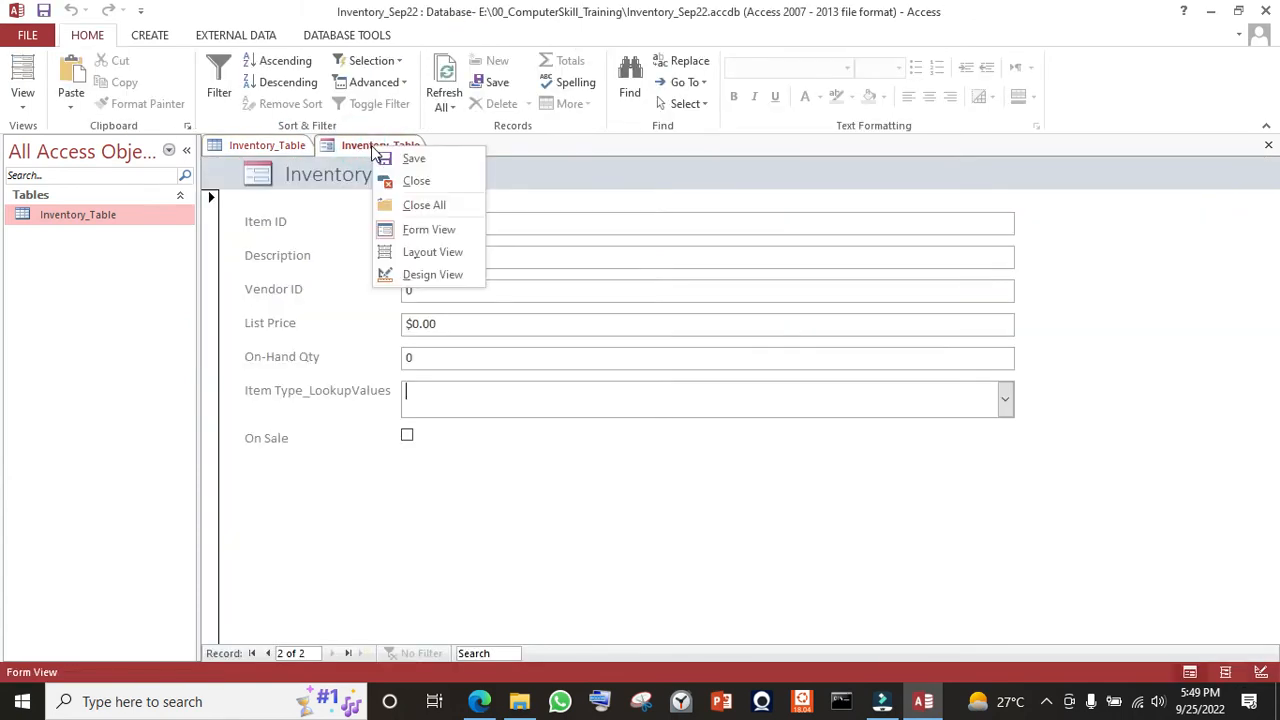
{"action": "left_click", "coordinate": [413, 183]}
{"action": "left_click", "coordinate": [650, 403]}
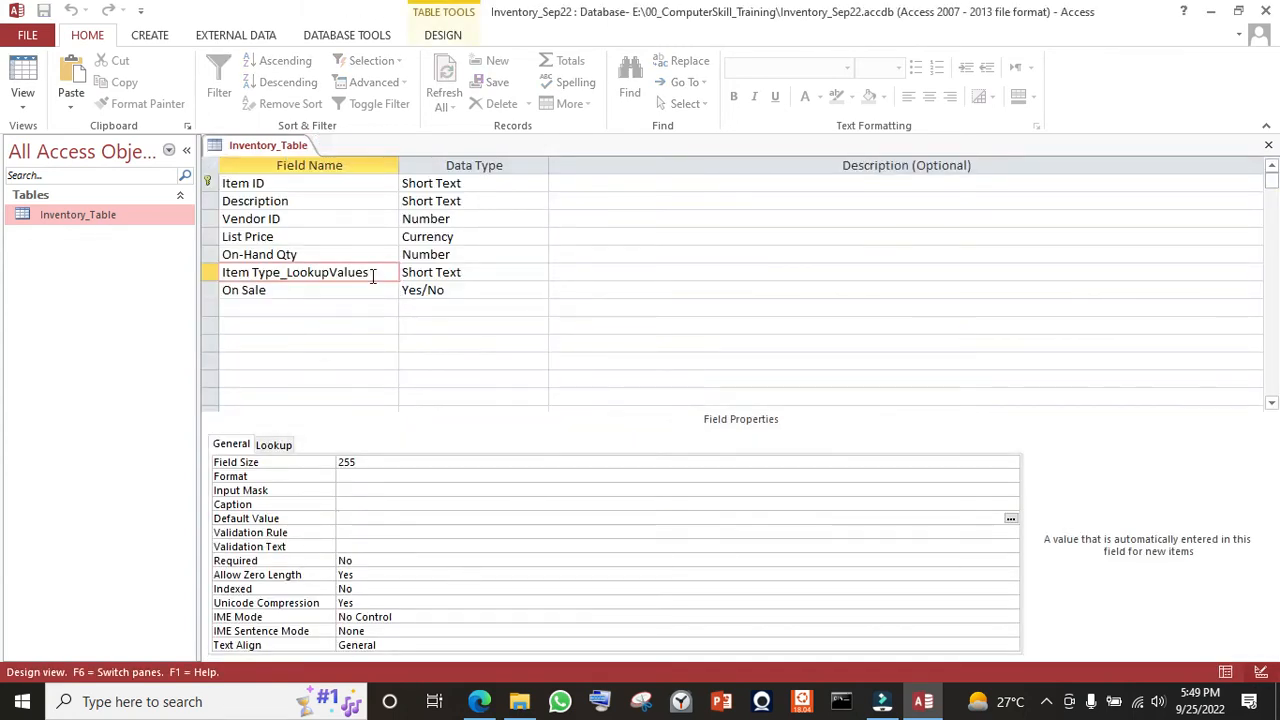
- Review the Default Value and Validation Rule properties of the Item Type_LookupValues field
{"action": "left_click", "coordinate": [372, 277]}
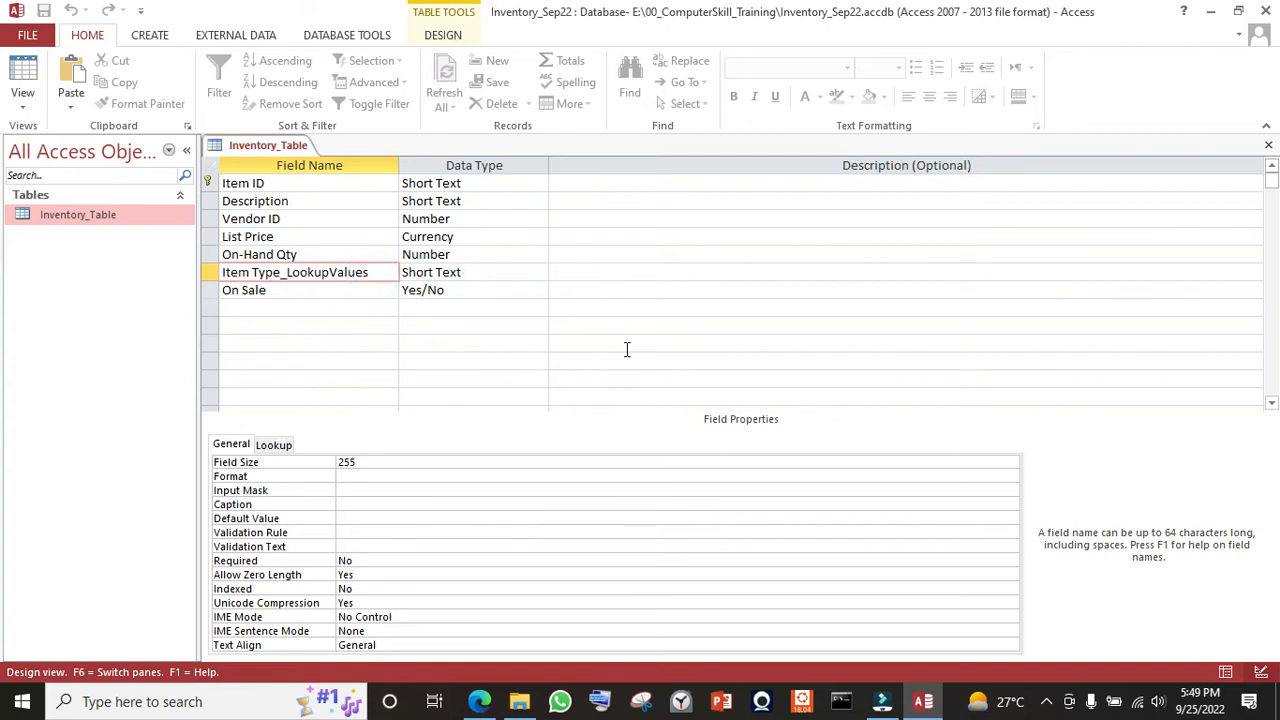
{"action": "left_click", "coordinate": [242, 532]}
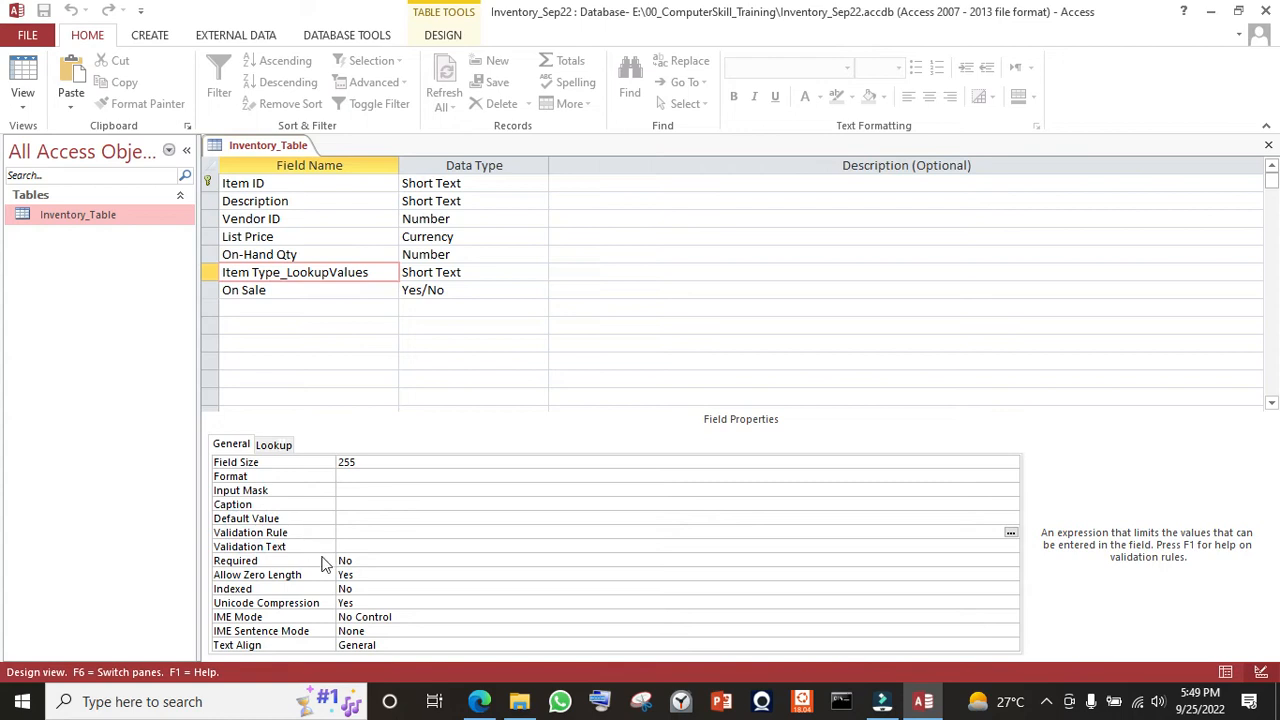
{"action": "left_click", "coordinate": [238, 506]}
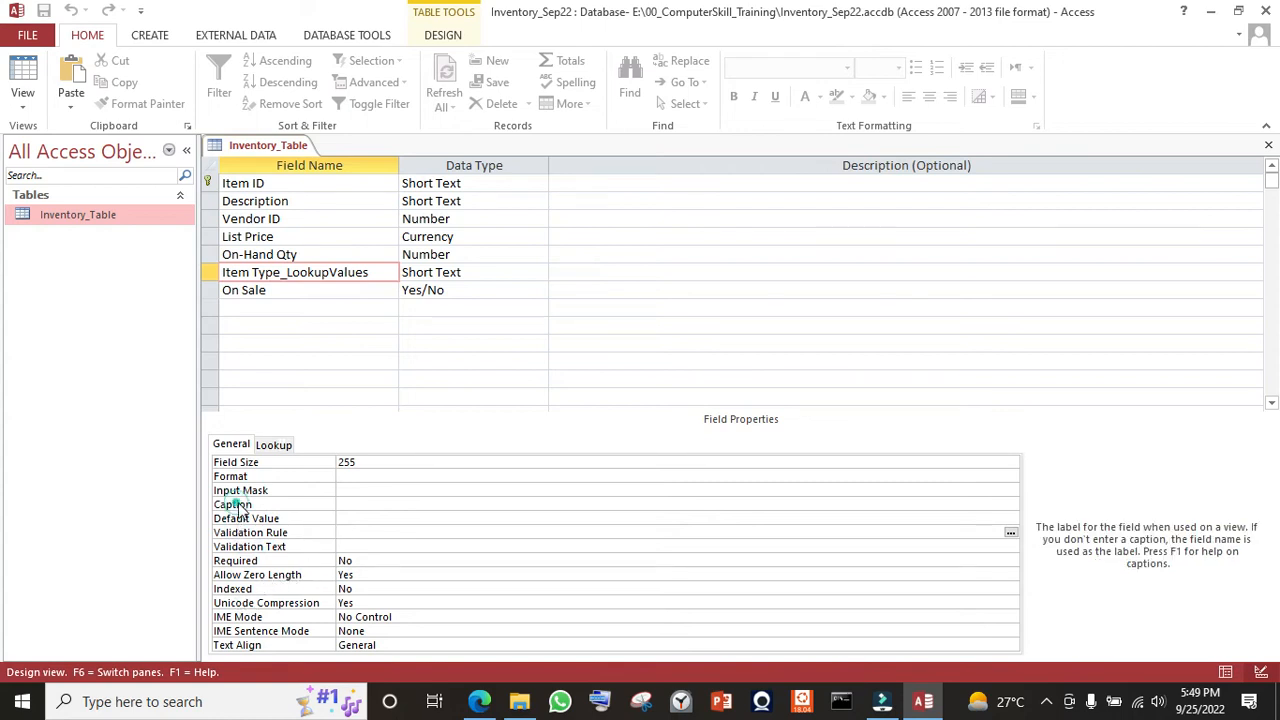
{"action": "left_click", "coordinate": [360, 531]}
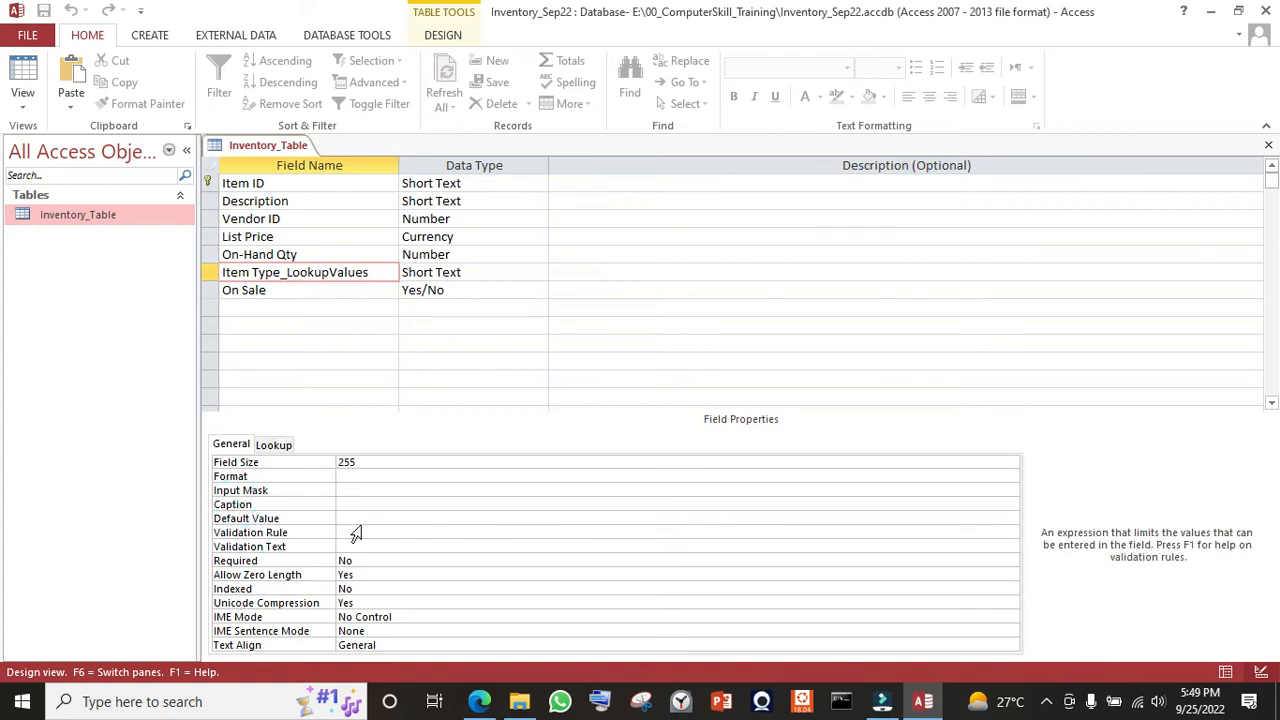
{"action": "left_click", "coordinate": [358, 518]}
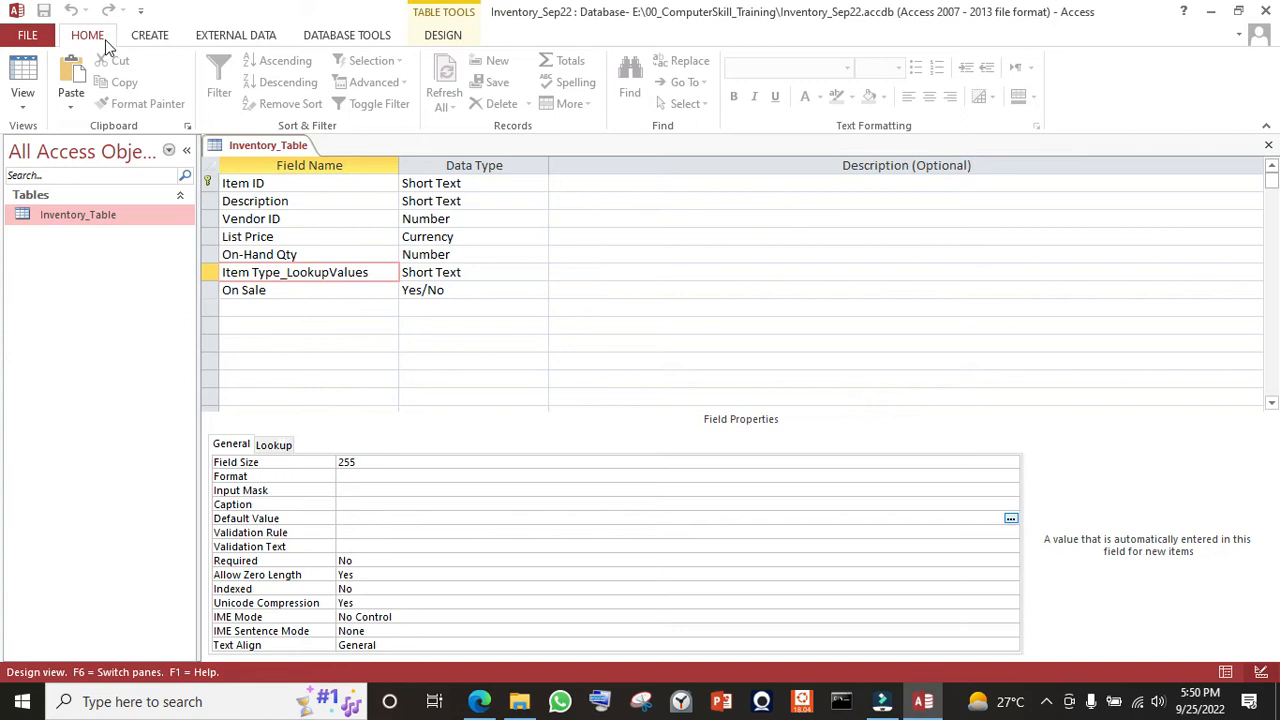
- Display Inventory_Table in Datasheet View and delete the Item-1 record
{"action": "left_click", "coordinate": [1226, 674]}
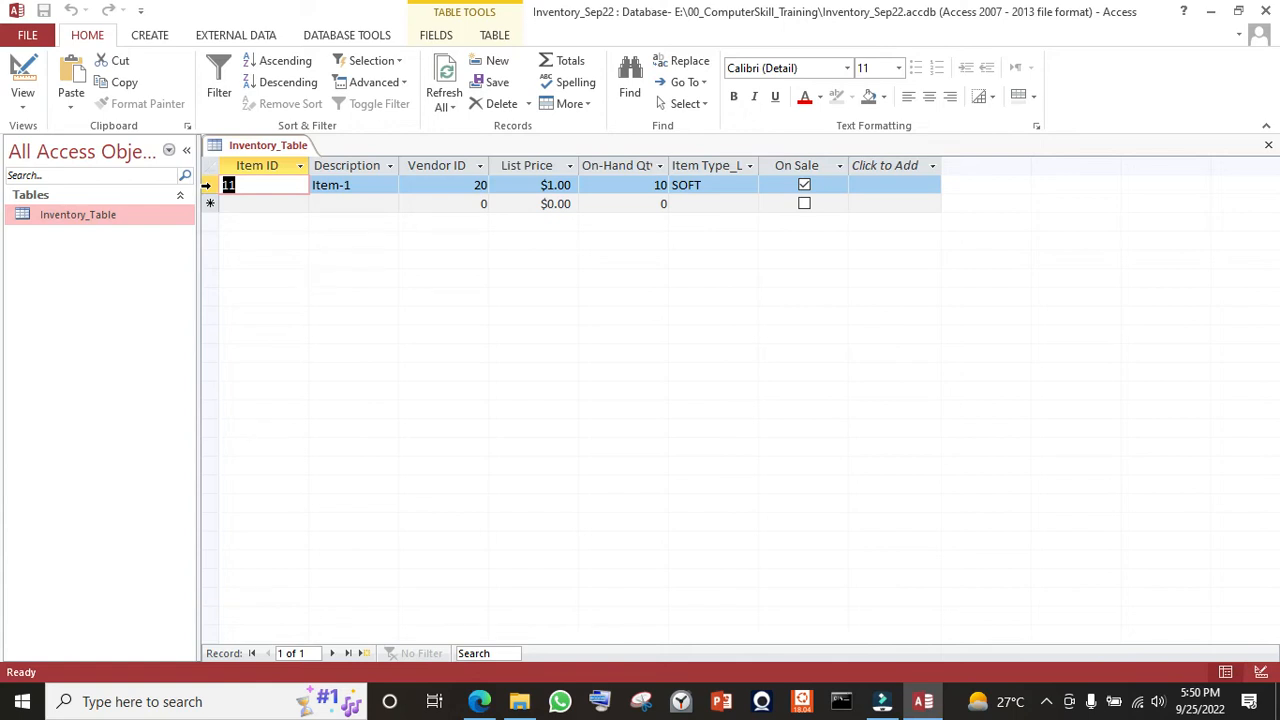
{"action": "left_click", "coordinate": [207, 185]}
{"action": "right_click", "coordinate": [207, 185]}
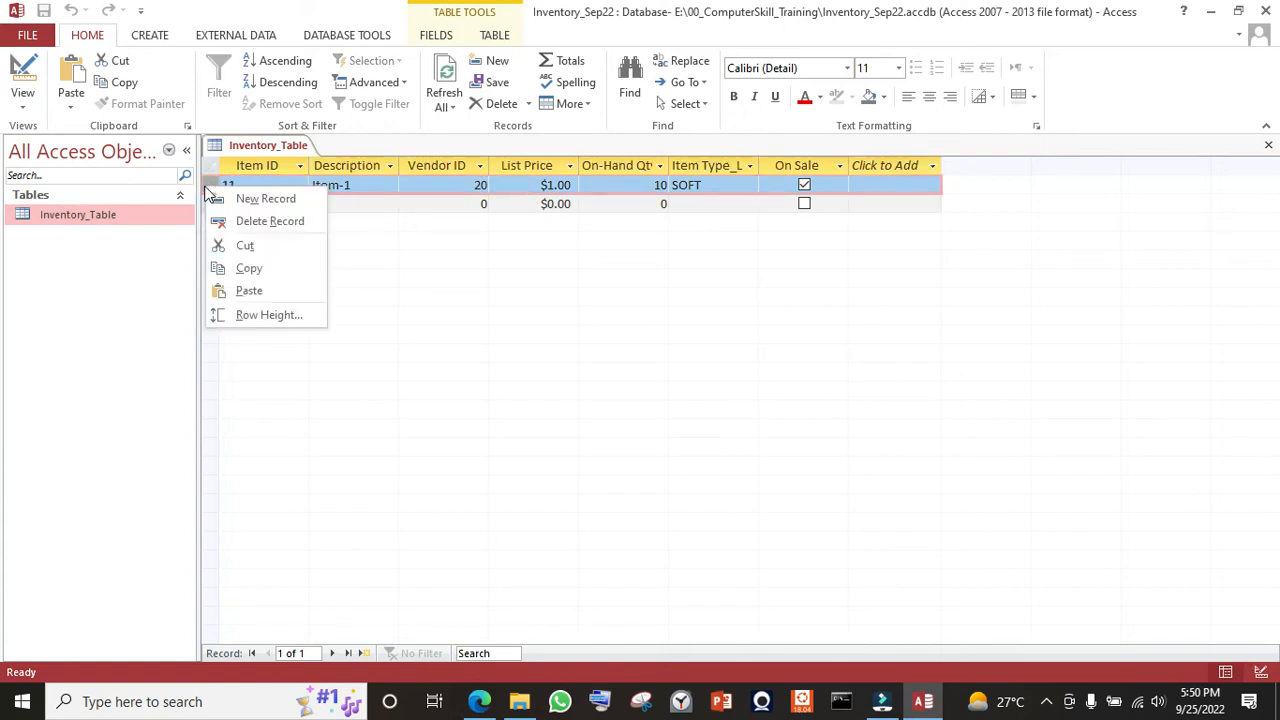
{"action": "left_click", "coordinate": [255, 222]}
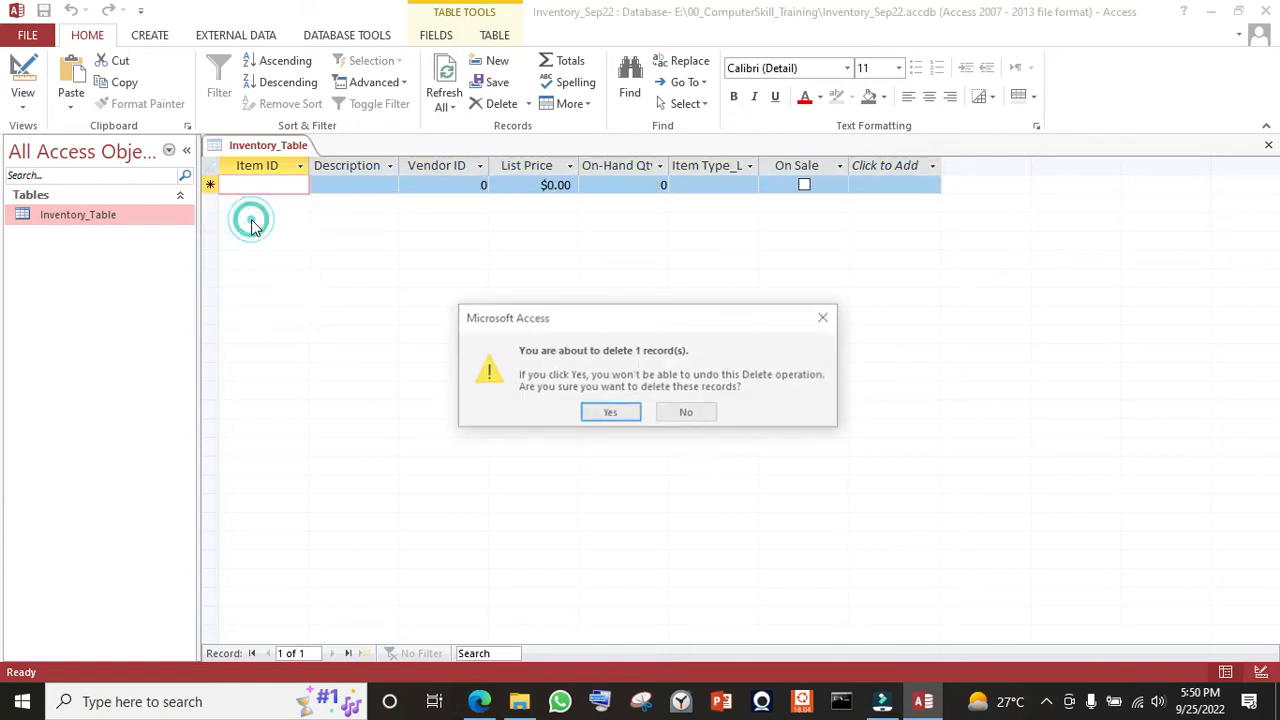
{"action": "left_click", "coordinate": [610, 414]}
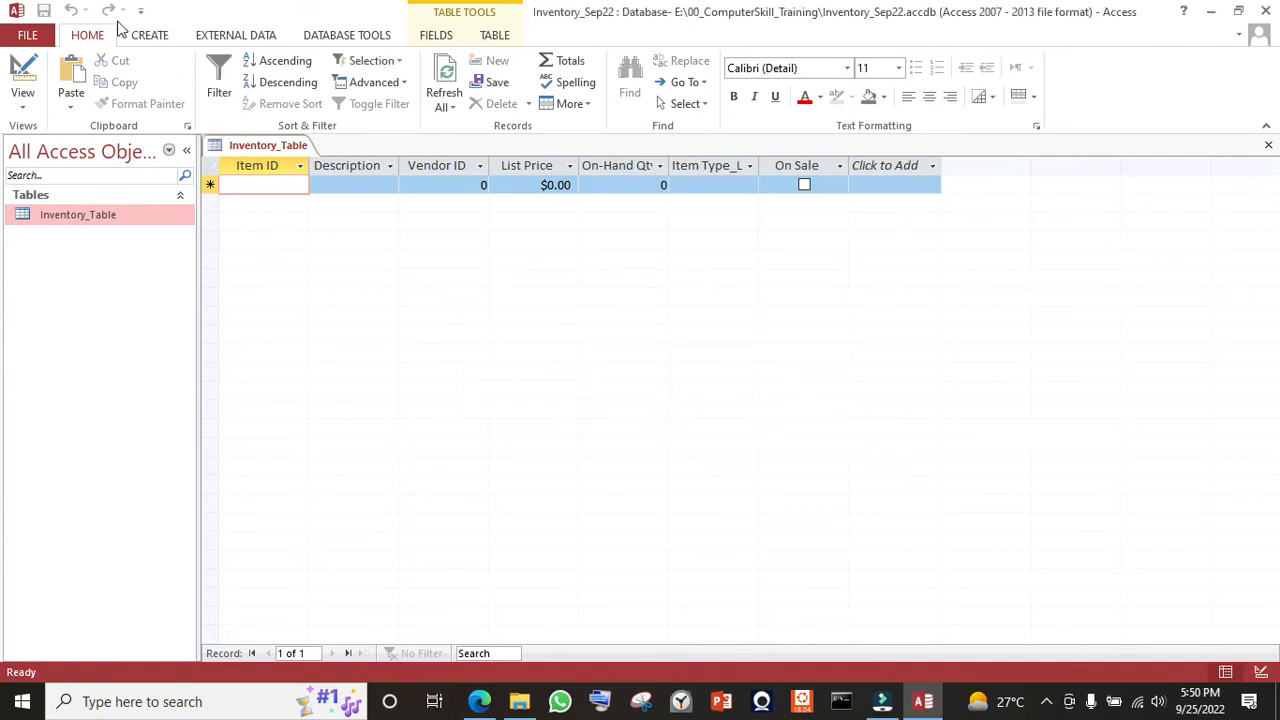
- Return to Design View and set the Default Value of the Item Type_LookupValues field to "OTHR"
{"action": "left_click", "coordinate": [1261, 675]}
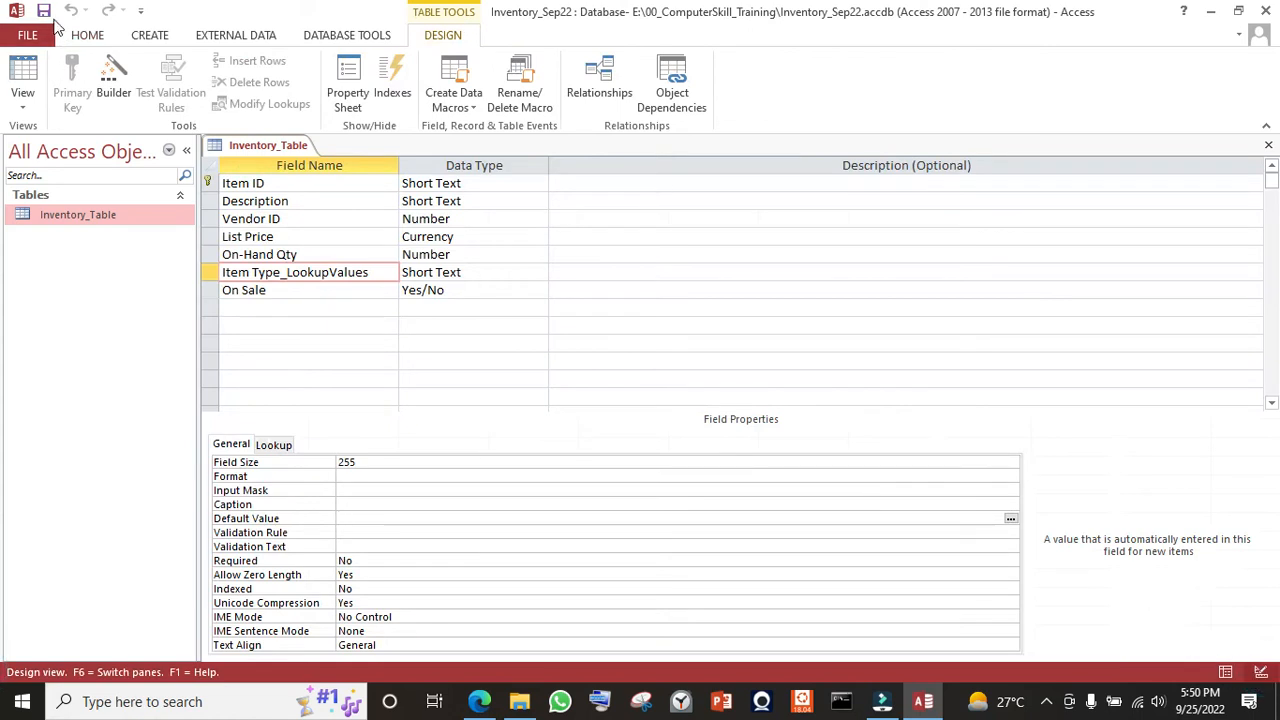
{"action": "left_click", "coordinate": [403, 530]}
{"action": "left_click", "coordinate": [363, 519]}
{"action": "type", "text": "as"}
{"action": "type", "text": "OTJ"}
{"action": "left_click", "coordinate": [423, 533]}
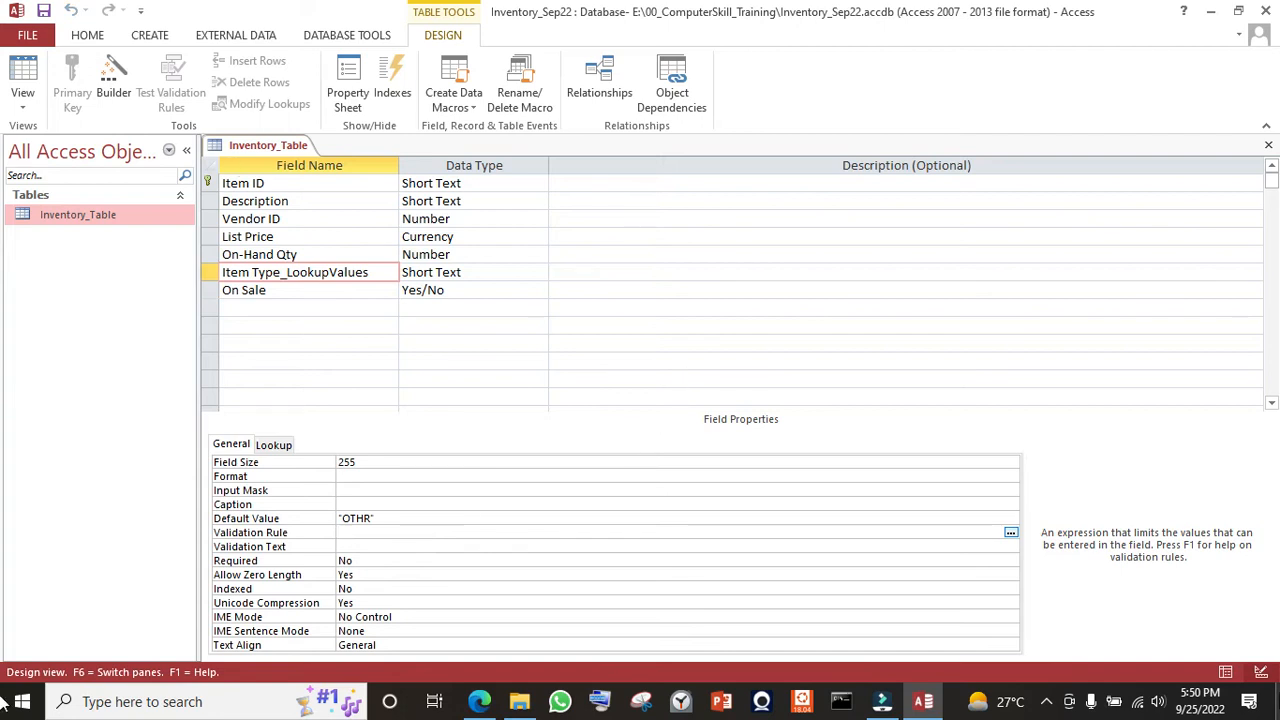
- Display Inventory_Table in Datasheet View and compare the Item Type default with the question paper's requirement
{"action": "left_click", "coordinate": [1226, 673]}
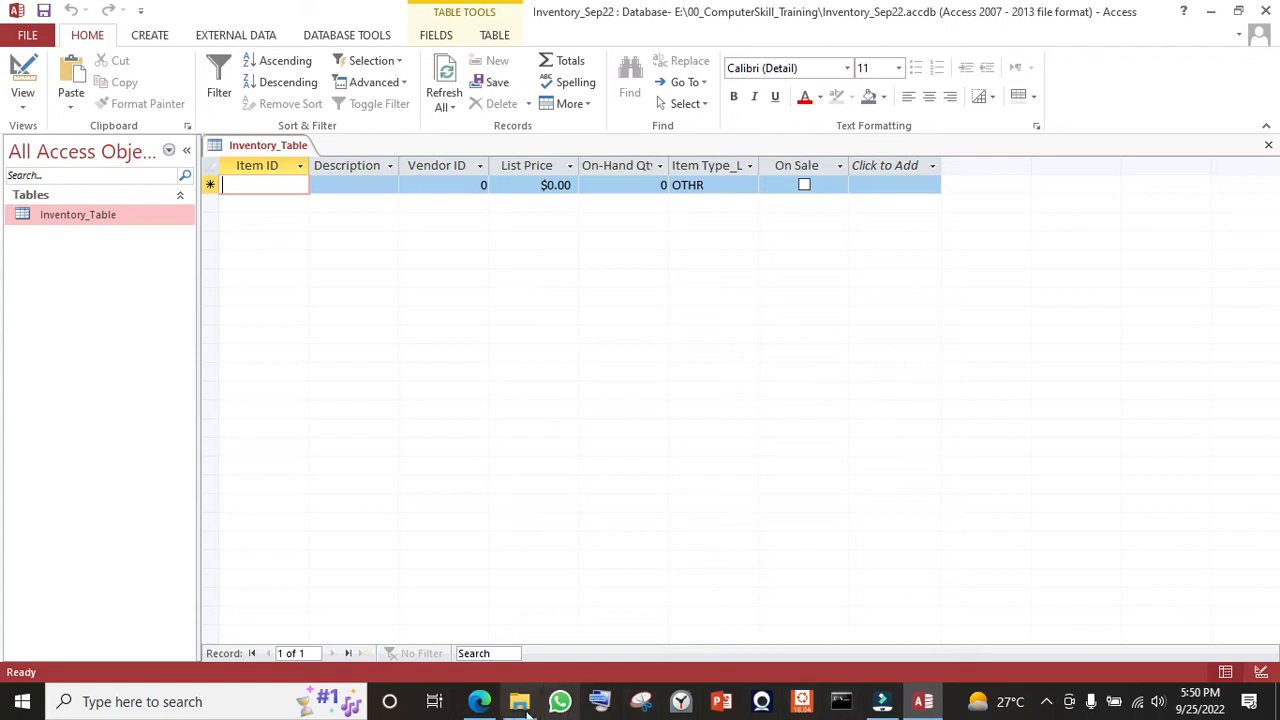
{"action": "left_click", "coordinate": [480, 703]}
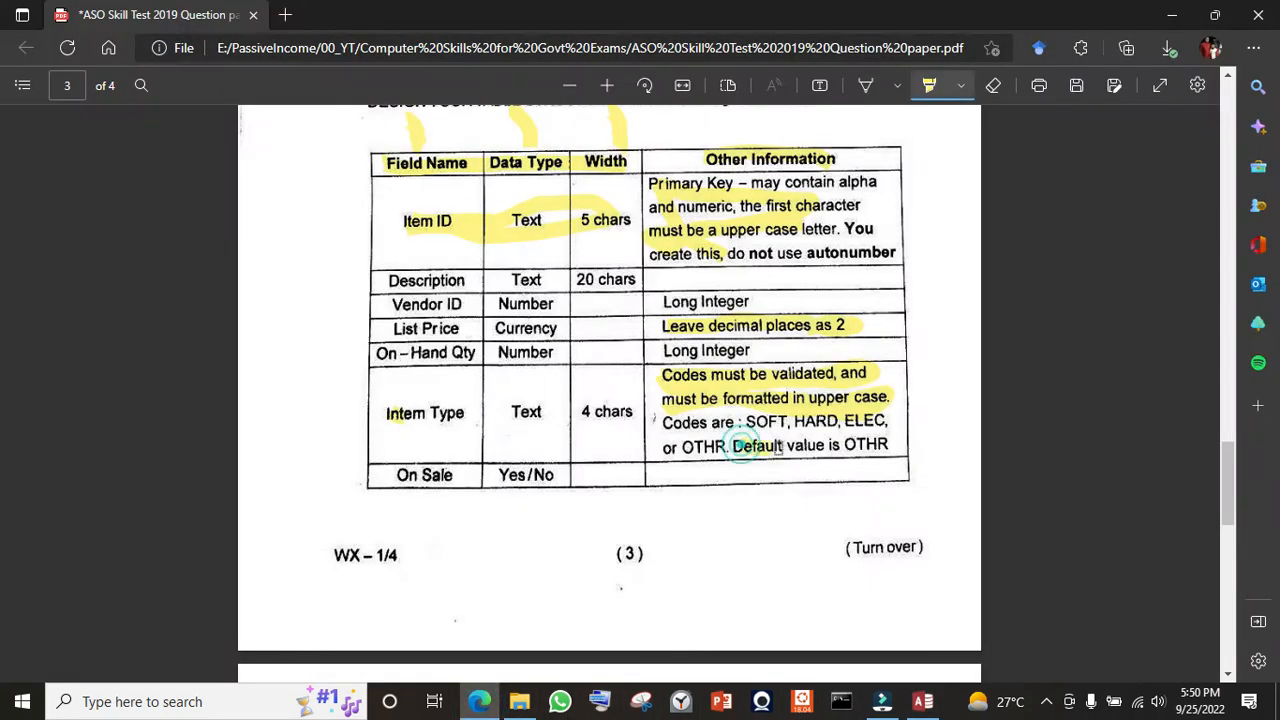
{"action": "key", "text": "alt+Tab"}
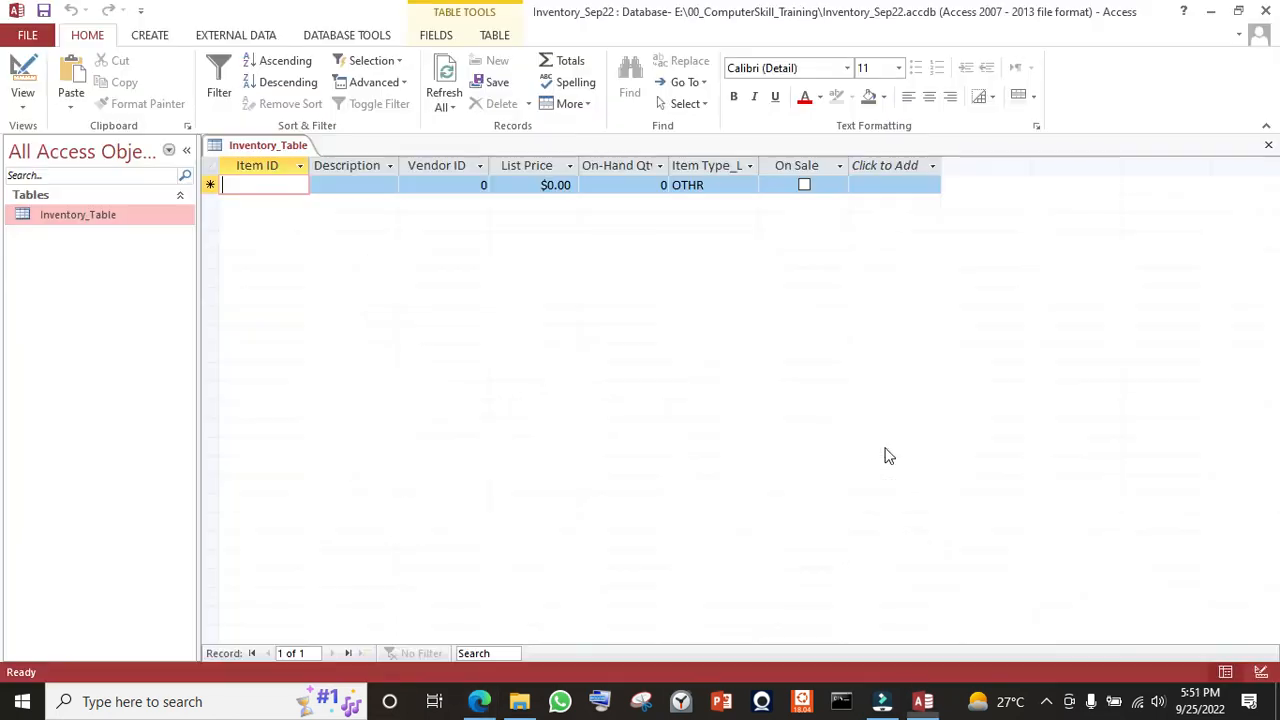
- Reopen the table's Design View, consult the field requirements in the question paper and select the Item ID field's Input Mask property
{"action": "left_click", "coordinate": [1262, 672]}
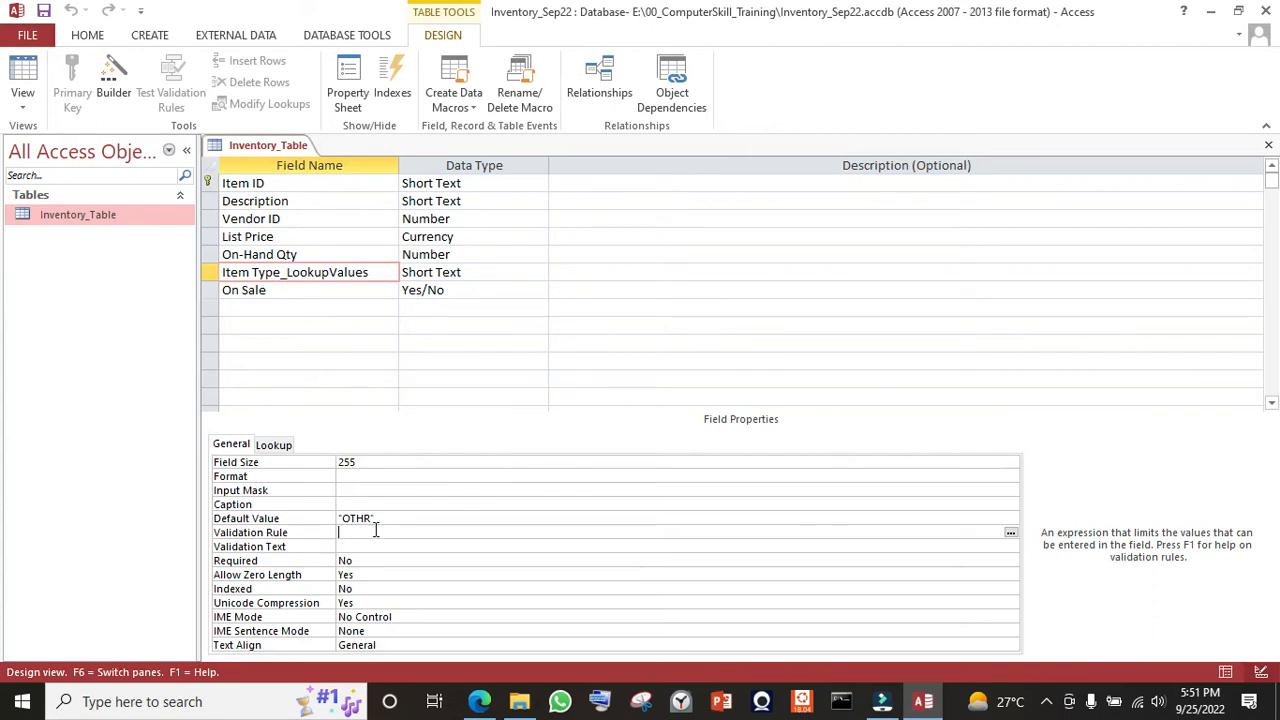
{"action": "key", "text": "alt+Tab"}
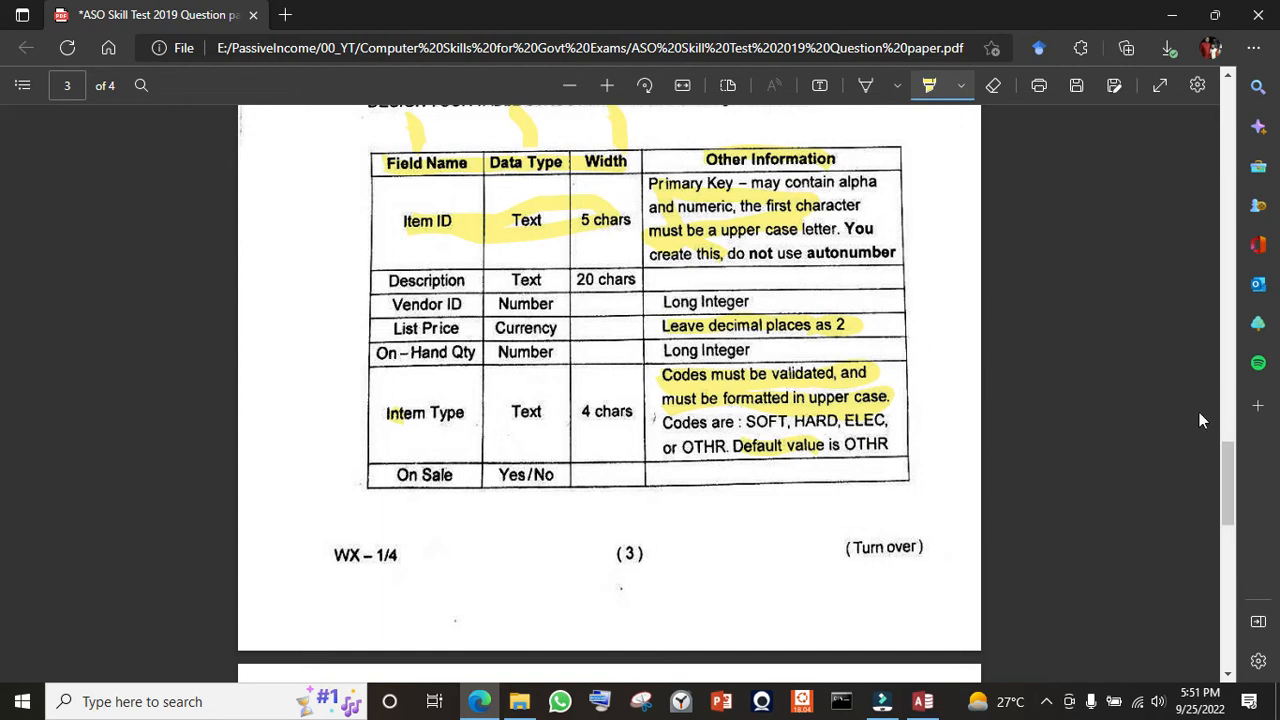
{"action": "left_click", "coordinate": [930, 703]}
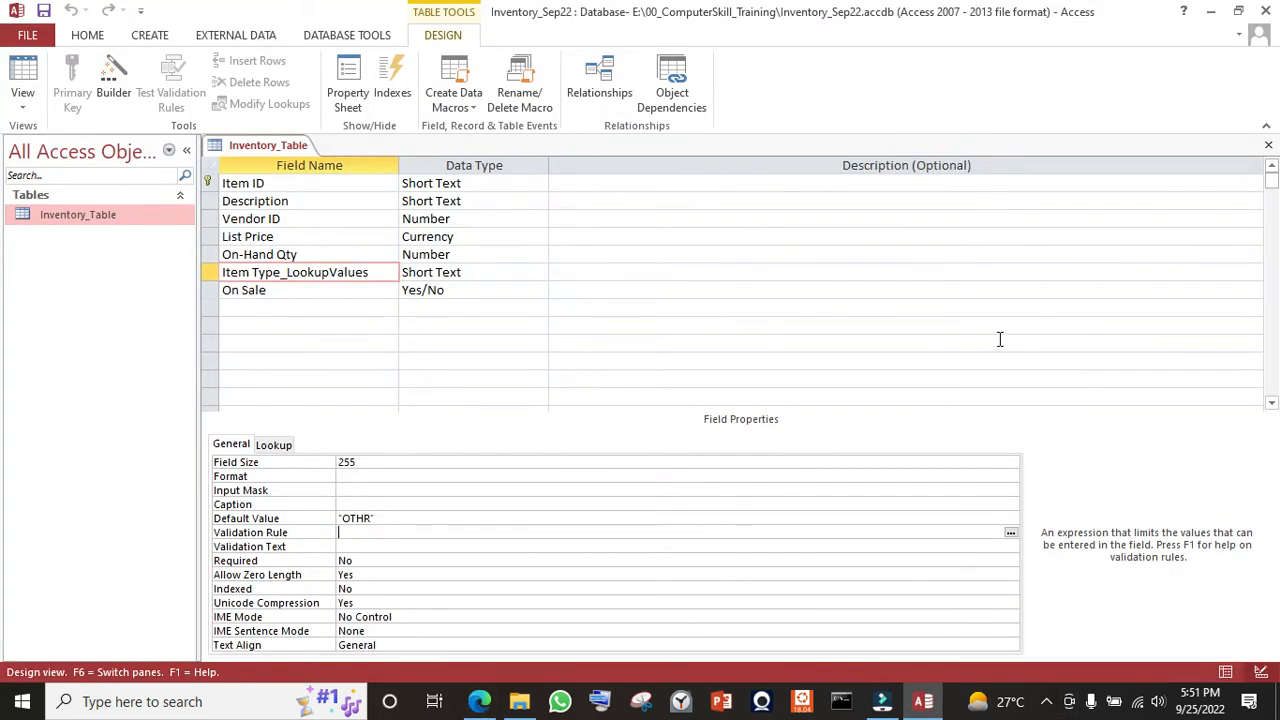
{"action": "left_click", "coordinate": [304, 183]}
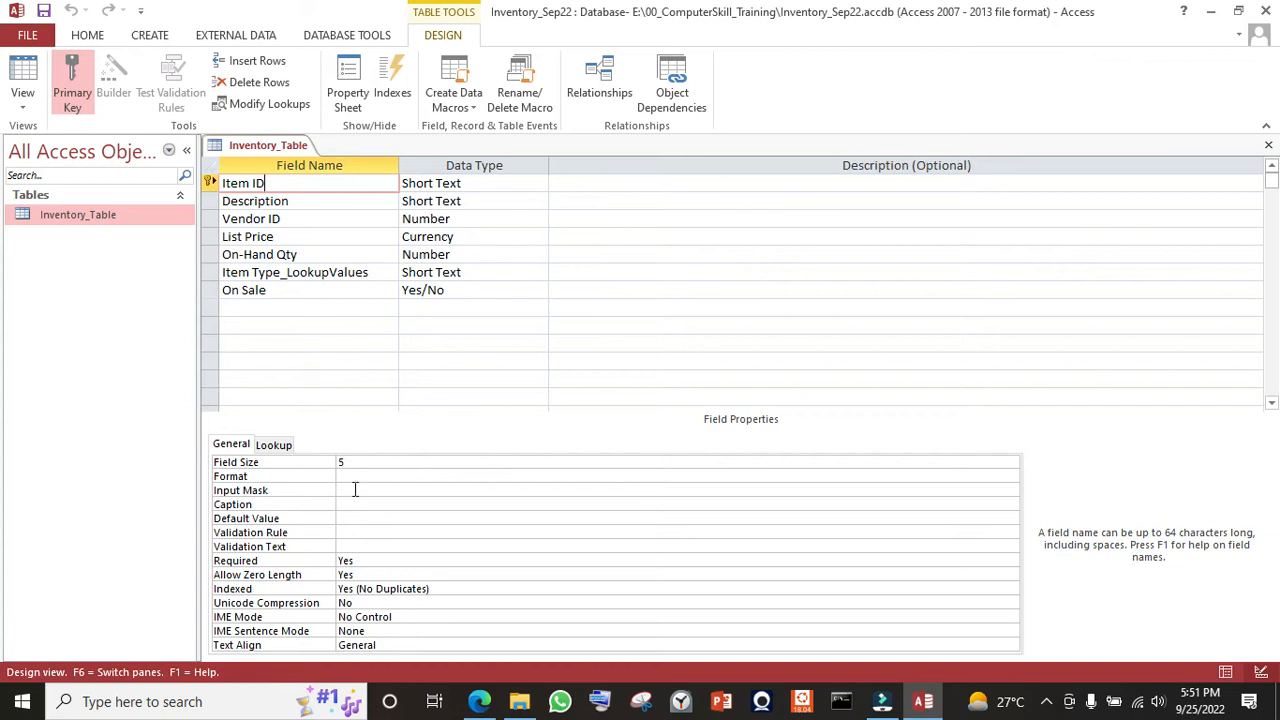
{"action": "left_click", "coordinate": [246, 490]}
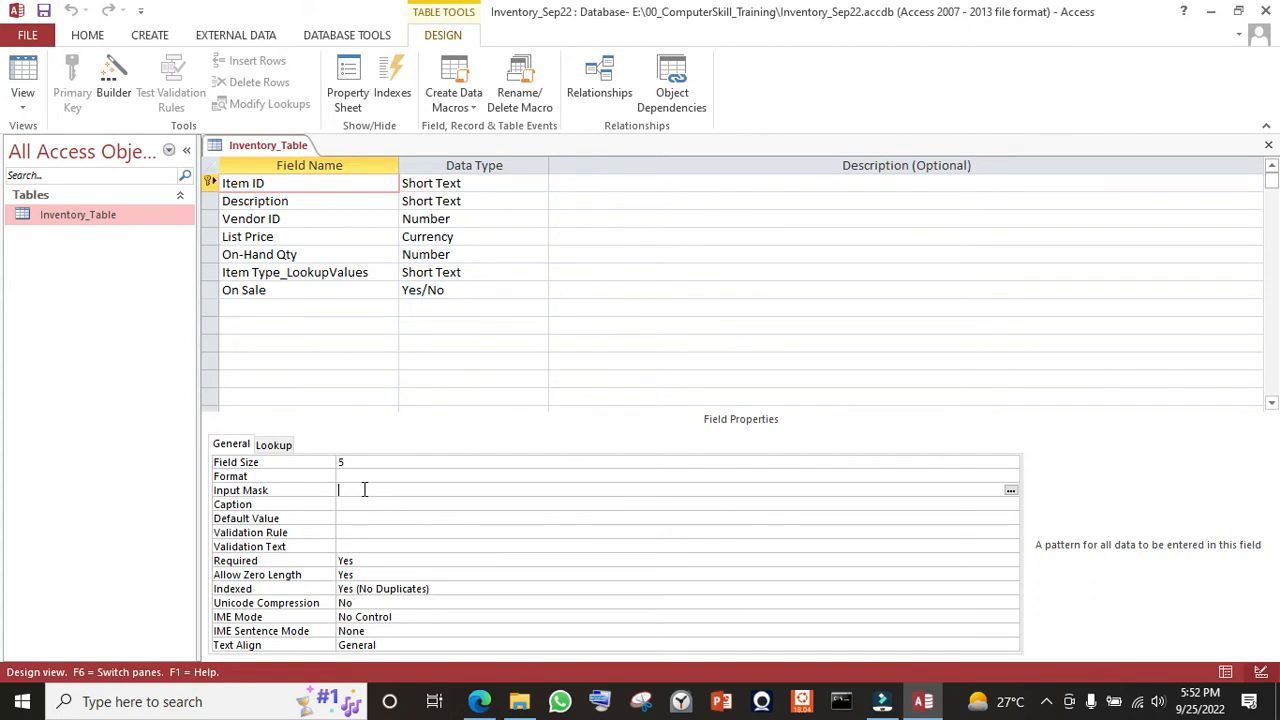
- Open the help for the Input Mask property and read the introduction of the TextBox.InputMask article
{"action": "key", "text": "F1"}
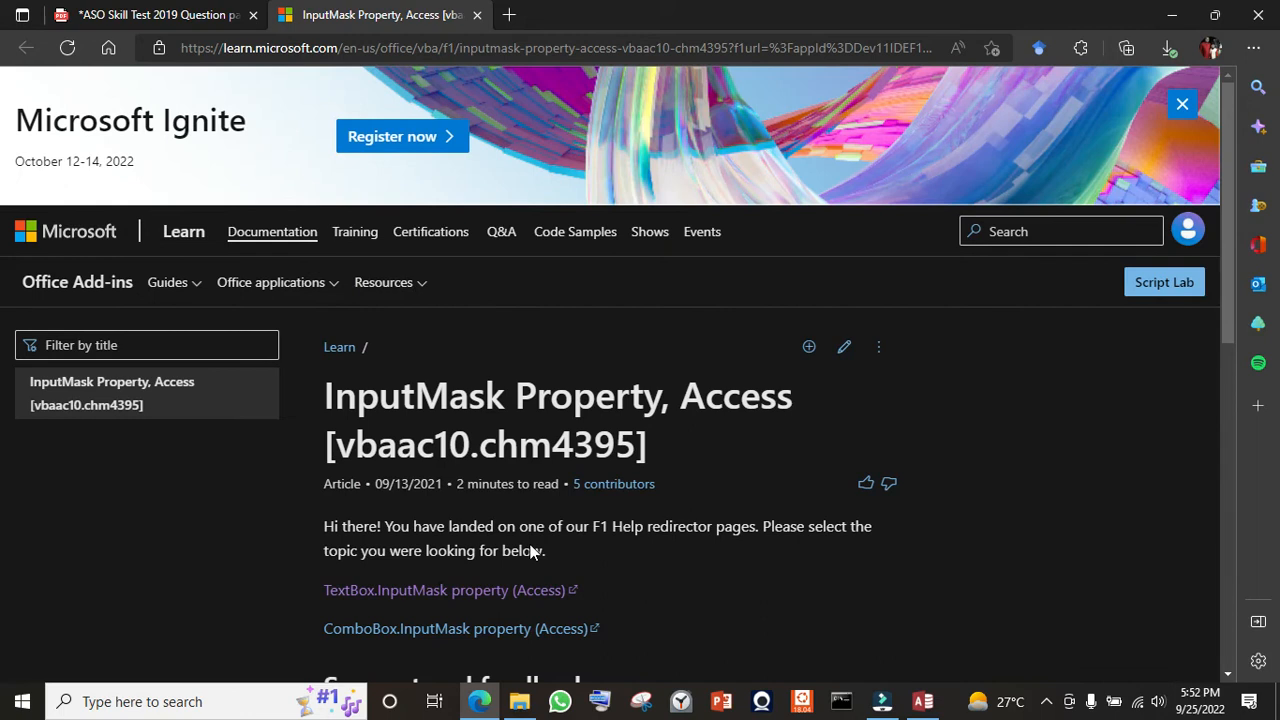
{"action": "scroll", "coordinate": [960, 420], "scroll_direction": "down", "scroll_amount": 1}
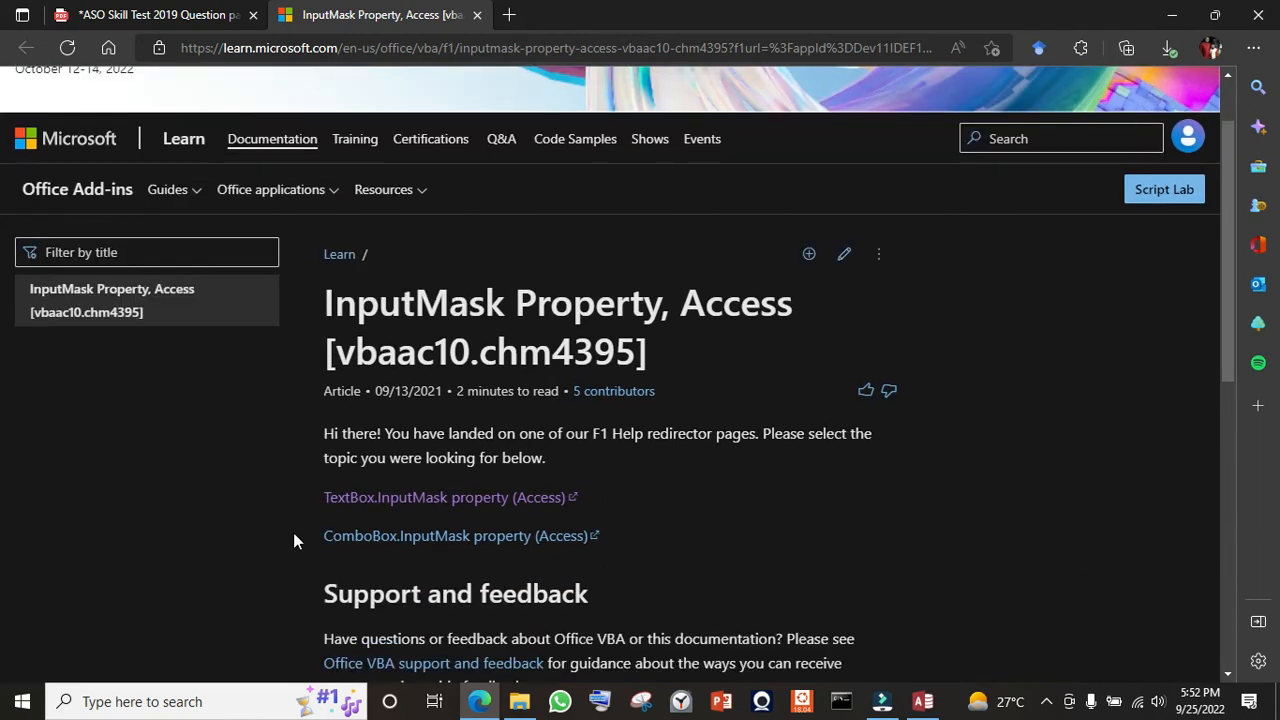
{"action": "left_click", "coordinate": [372, 509]}
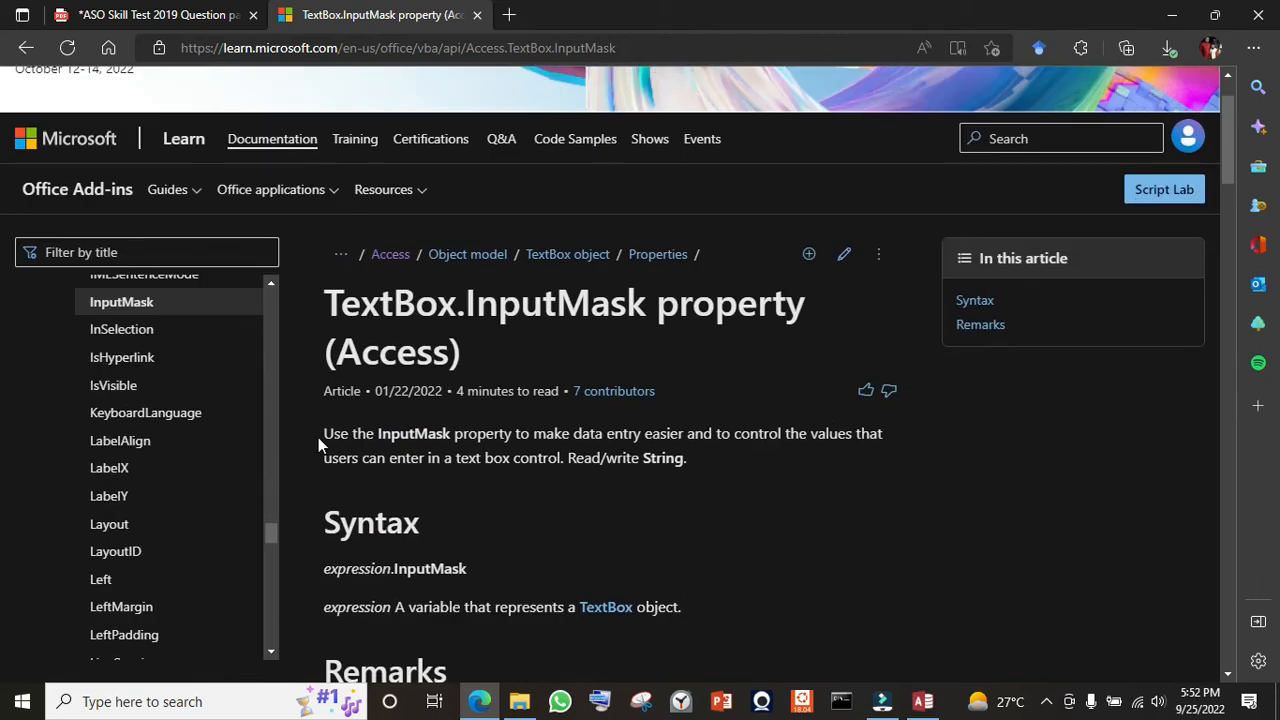
{"action": "left_click_drag", "start_coordinate": [380, 433], "coordinate": [545, 458]}
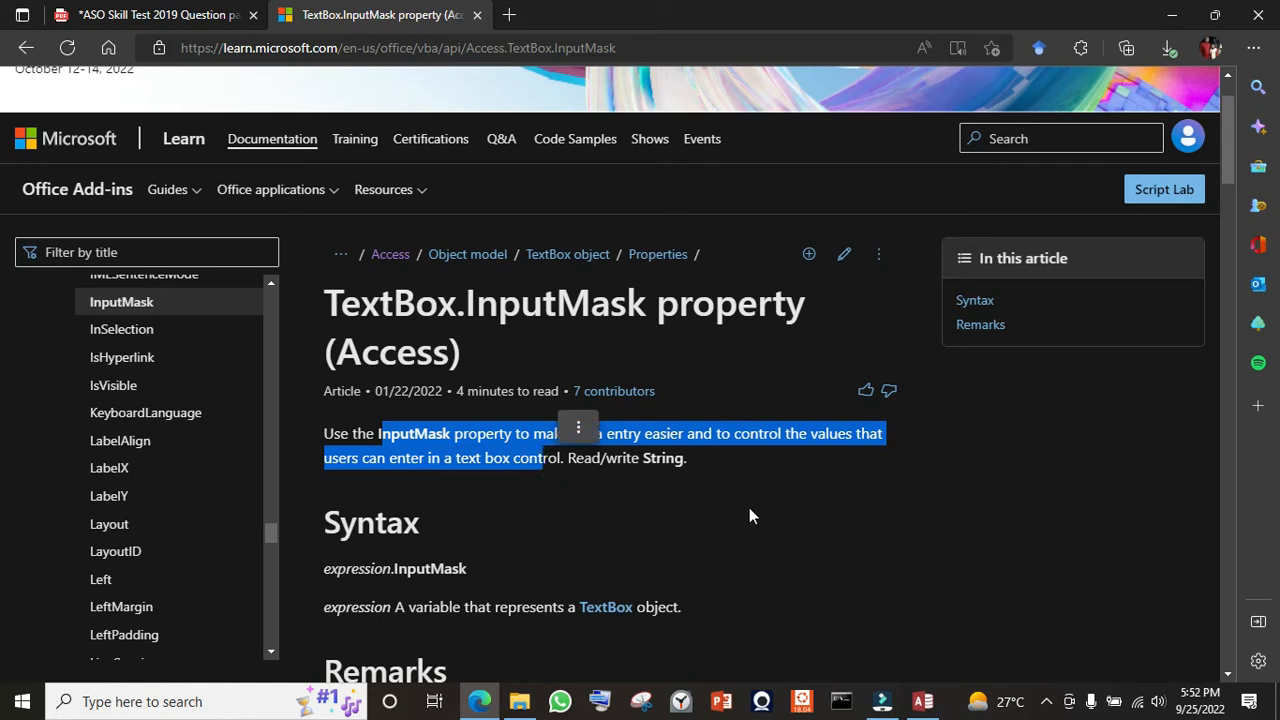
- Check the Item ID rule in the question paper, set the field's Input Mask to LAAAA and save the table
{"action": "key", "text": "alt+Tab"}
{"action": "key", "text": "alt+Tab"}
{"action": "key", "text": "alt+Tab"}
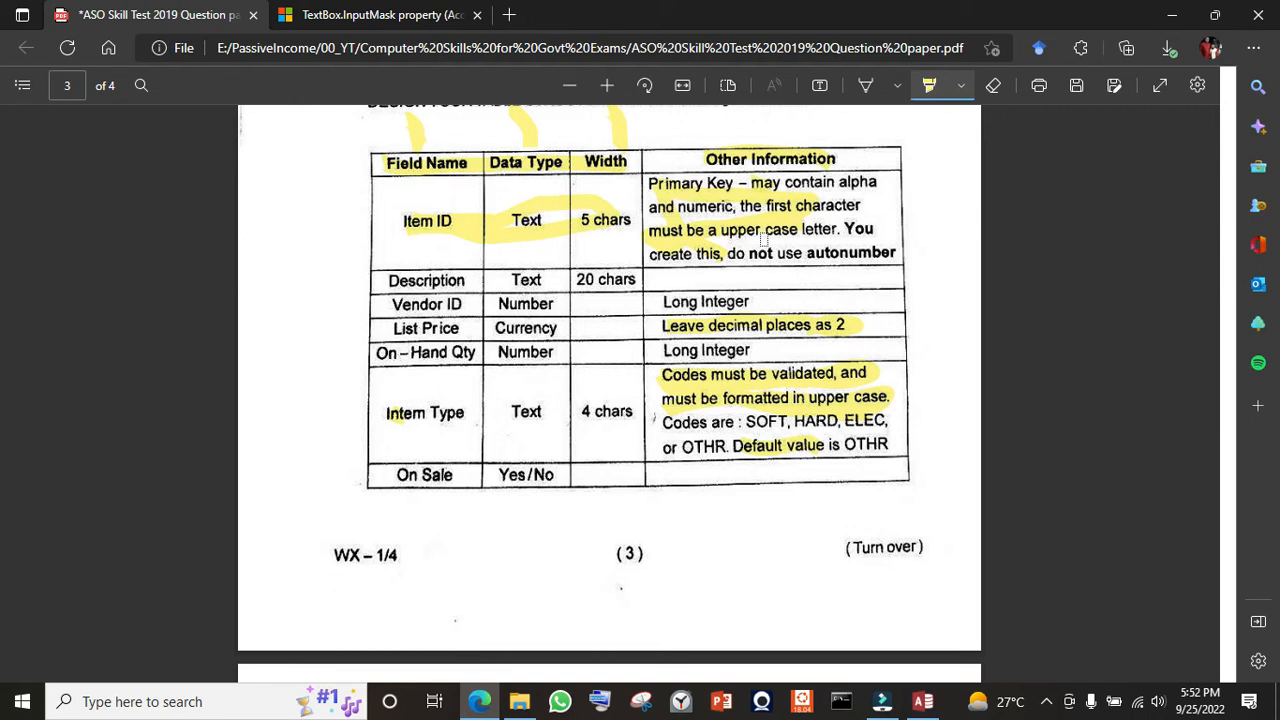
{"action": "key", "text": "alt+Tab"}
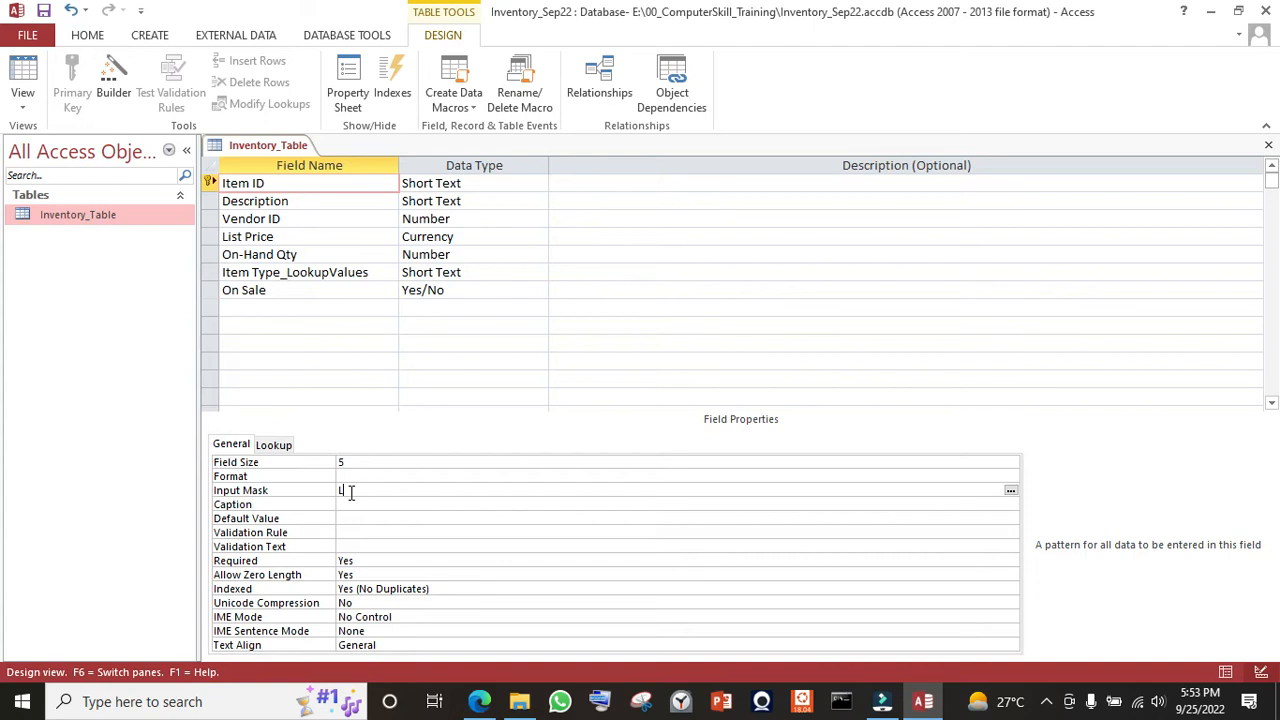
{"action": "type", "text": "AAAA"}
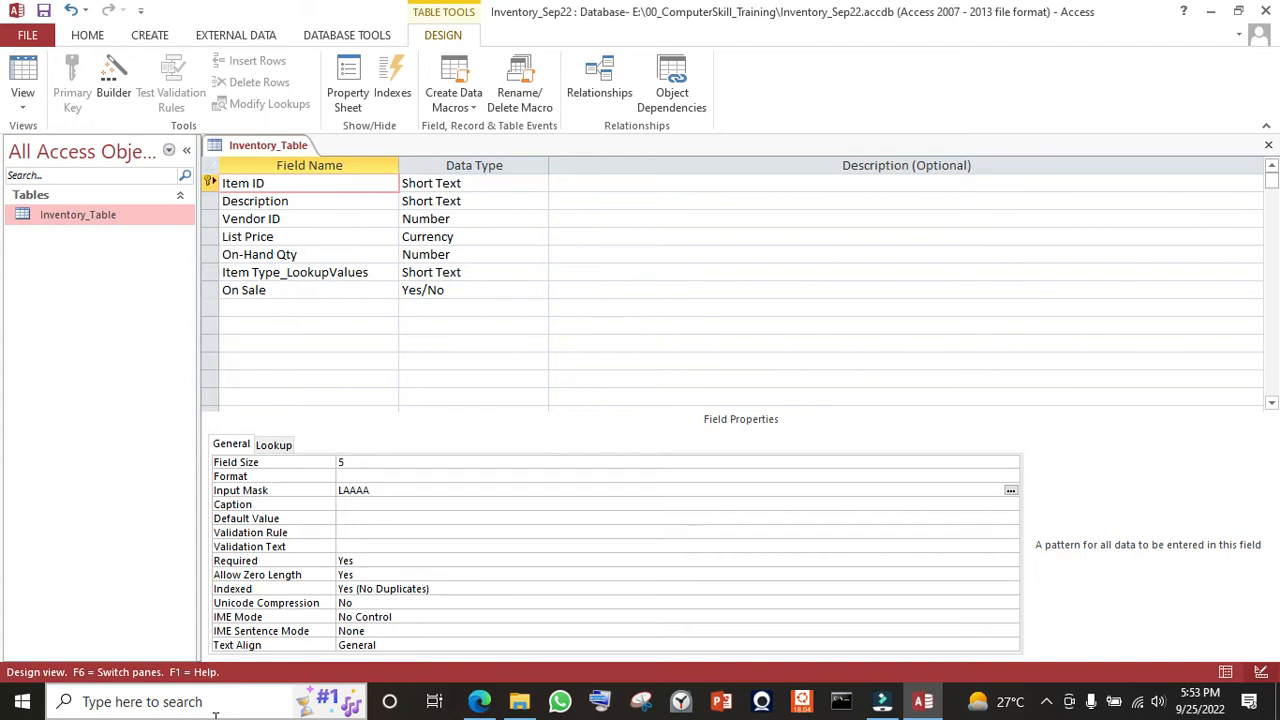
{"action": "left_click", "coordinate": [338, 490]}
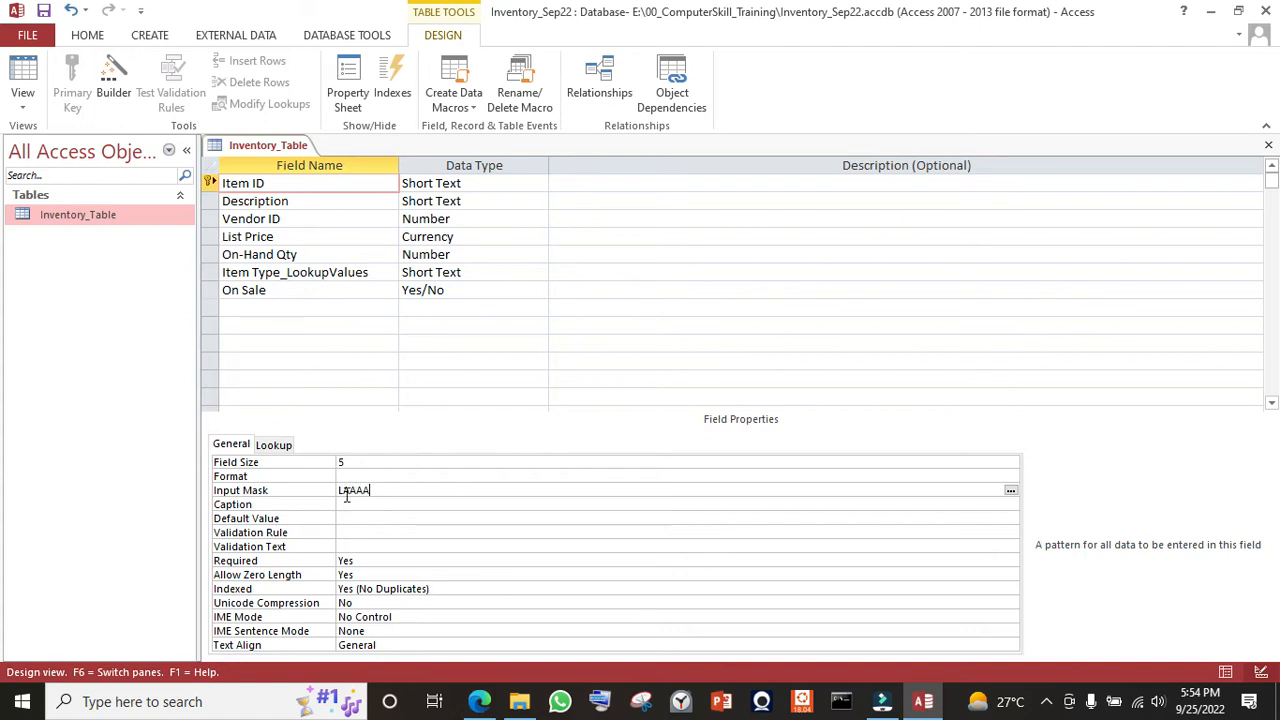
{"action": "left_click", "coordinate": [425, 516]}
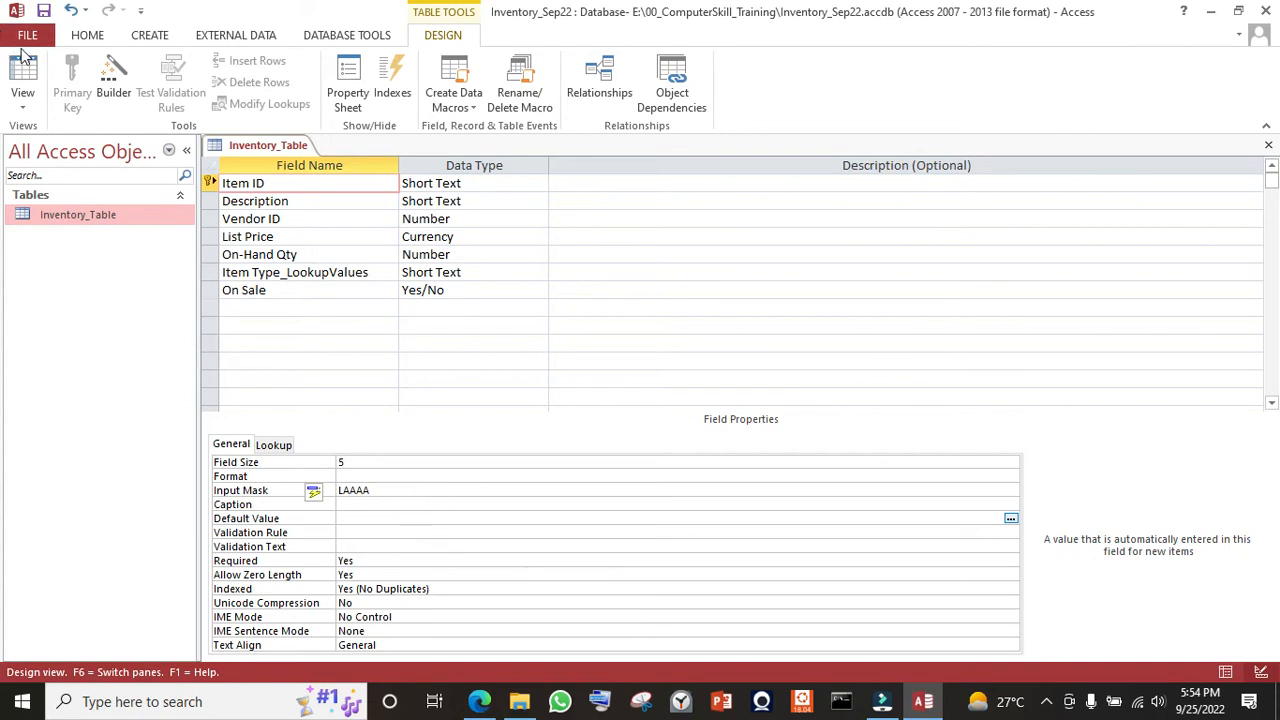
{"action": "left_click", "coordinate": [44, 14]}
- Display Inventory_Table in Datasheet View, generate a form from it and show the form in Form View
{"action": "right_click", "coordinate": [106, 219]}
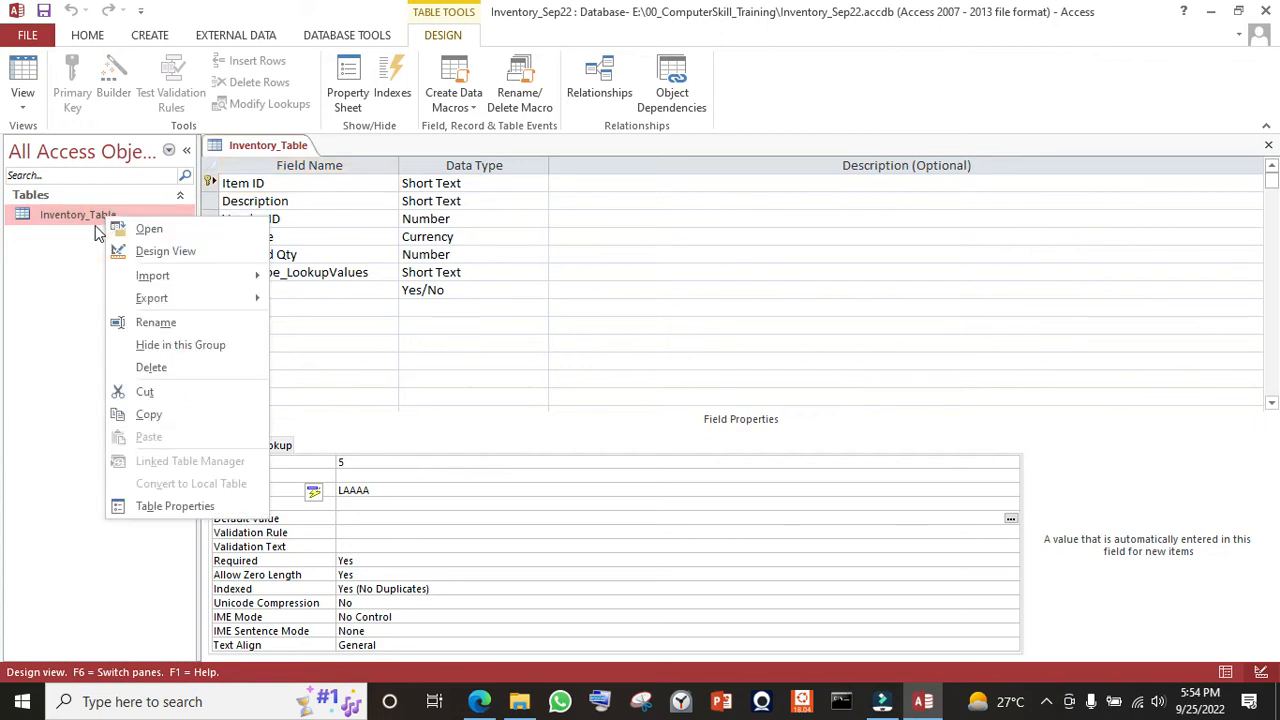
{"action": "left_click", "coordinate": [95, 231]}
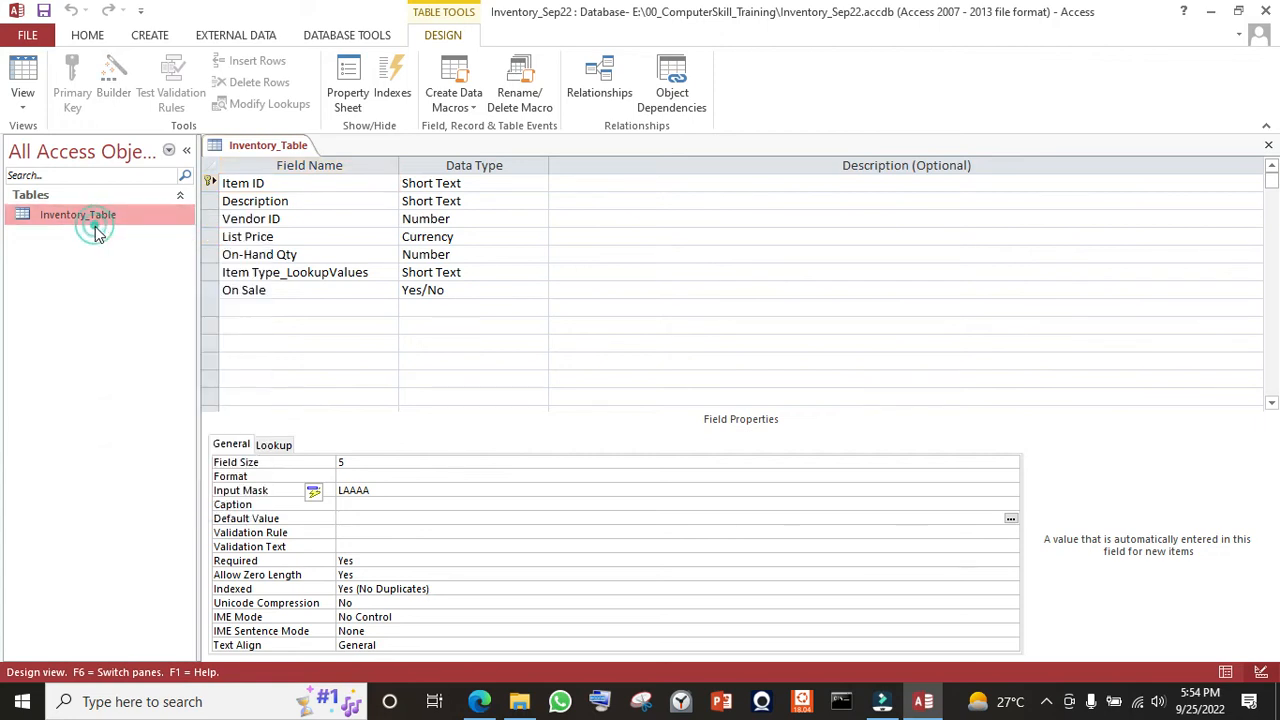
{"action": "left_click", "coordinate": [1225, 673]}
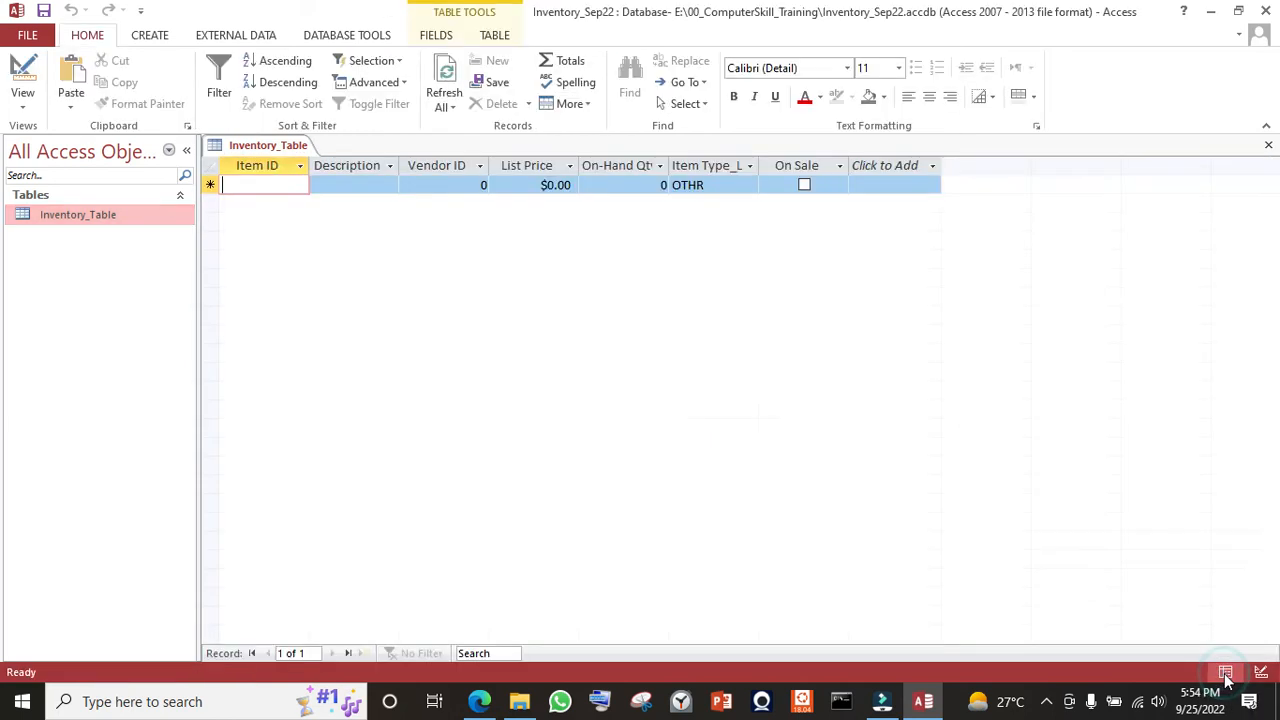
{"action": "left_click", "coordinate": [155, 37]}
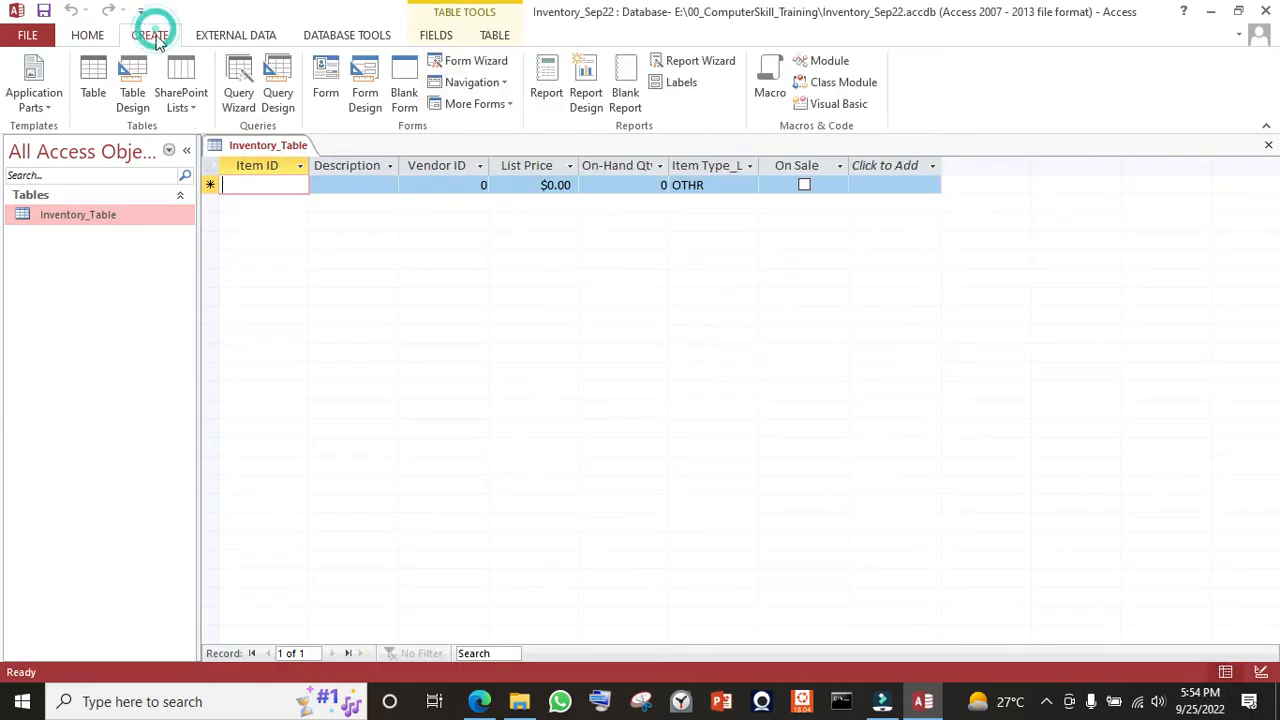
{"action": "left_click", "coordinate": [322, 72]}
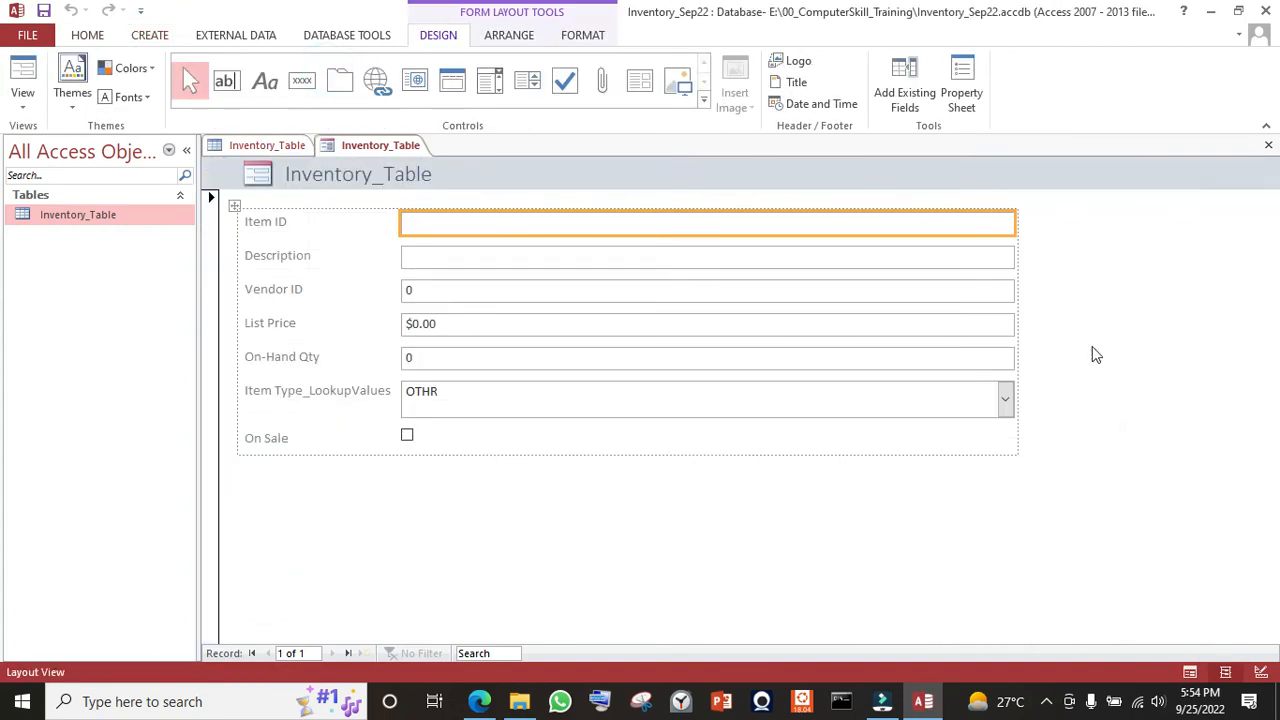
{"action": "left_click", "coordinate": [1190, 672]}
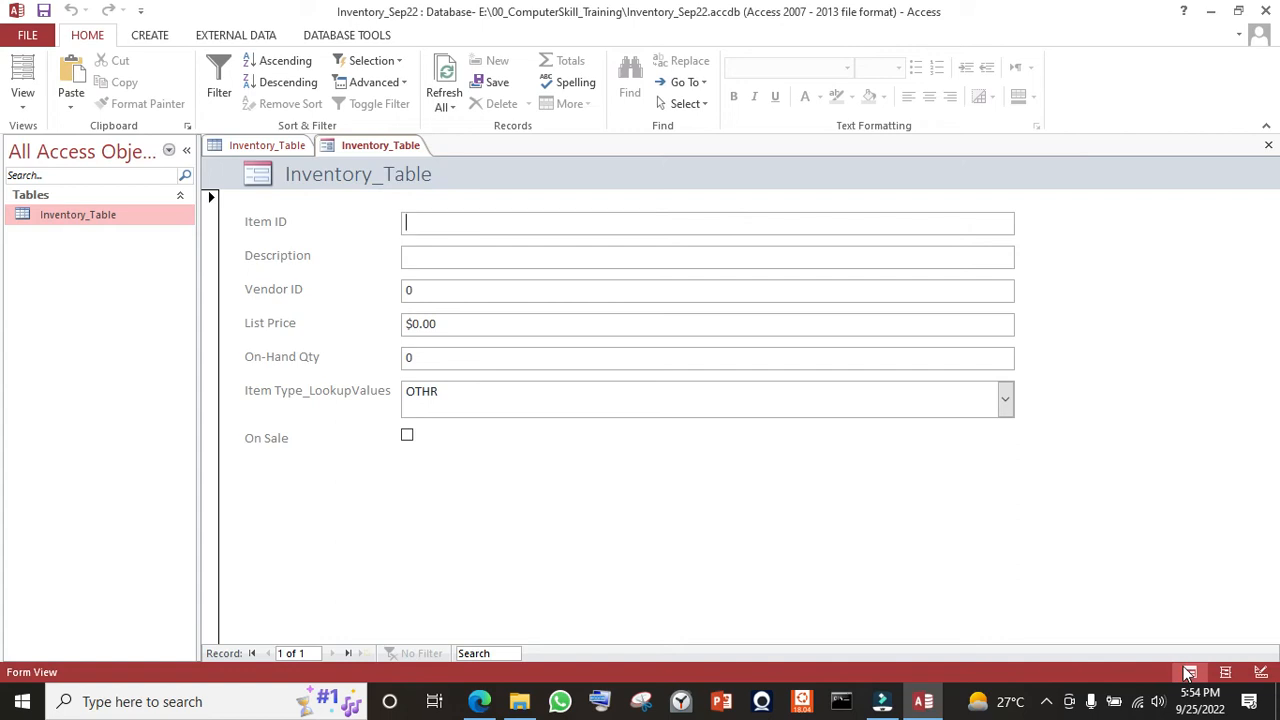
- Test the form's Item ID input mask with the entries aa111, aaaaa and aaa12, clearing the field after each one
{"action": "type", "text": "a"}
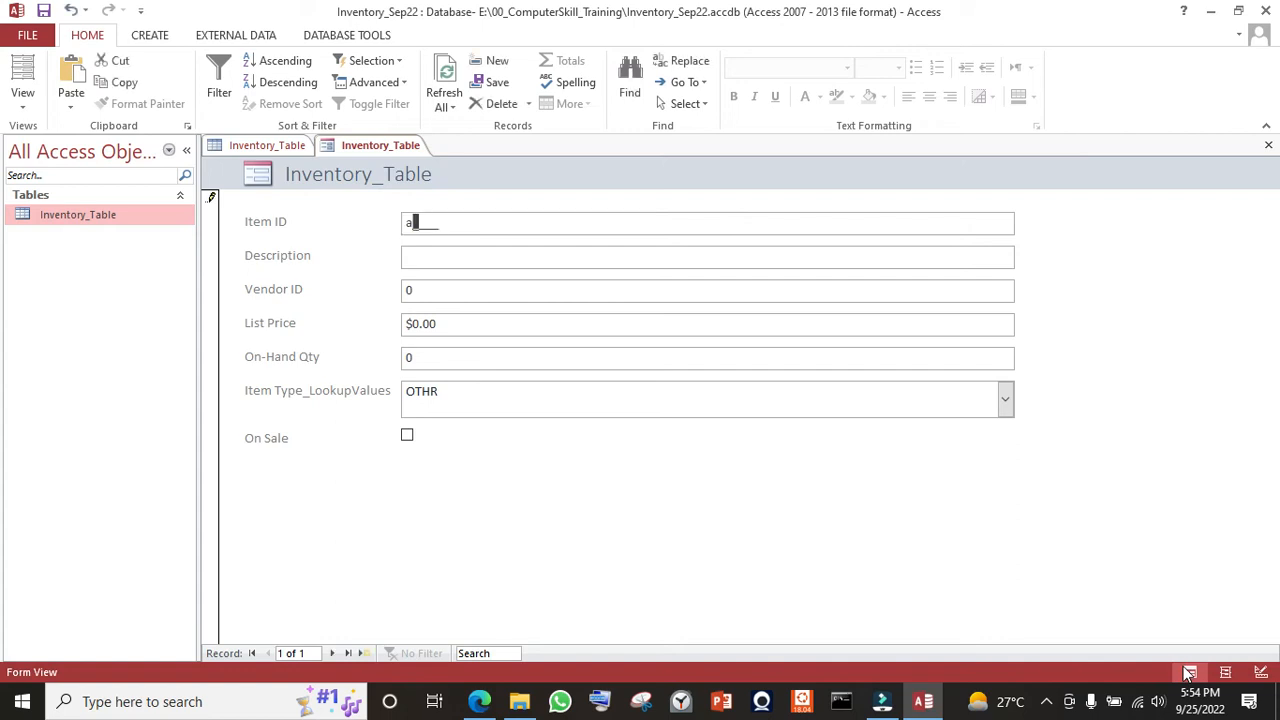
{"action": "type", "text": "a"}
{"action": "type", "text": "111"}
{"action": "key", "text": "BackSpace"}
{"action": "key", "text": "BackSpace"}
{"action": "key", "text": "BackSpace"}
{"action": "key", "text": "BackSpace"}
{"action": "key", "text": "BackSpace"}
{"action": "type", "text": "aaaaa"}
{"action": "key", "text": "BackSpace"}
{"action": "key", "text": "BackSpace"}
{"action": "key", "text": "BackSpace"}
{"action": "key", "text": "BackSpace"}
{"action": "key", "text": "BackSpace"}
{"action": "type", "text": "aaa12"}
{"action": "key", "text": "BackSpace"}
{"action": "key", "text": "BackSpace"}
{"action": "key", "text": "BackSpace"}
{"action": "key", "text": "BackSpace"}
{"action": "key", "text": "BackSpace"}
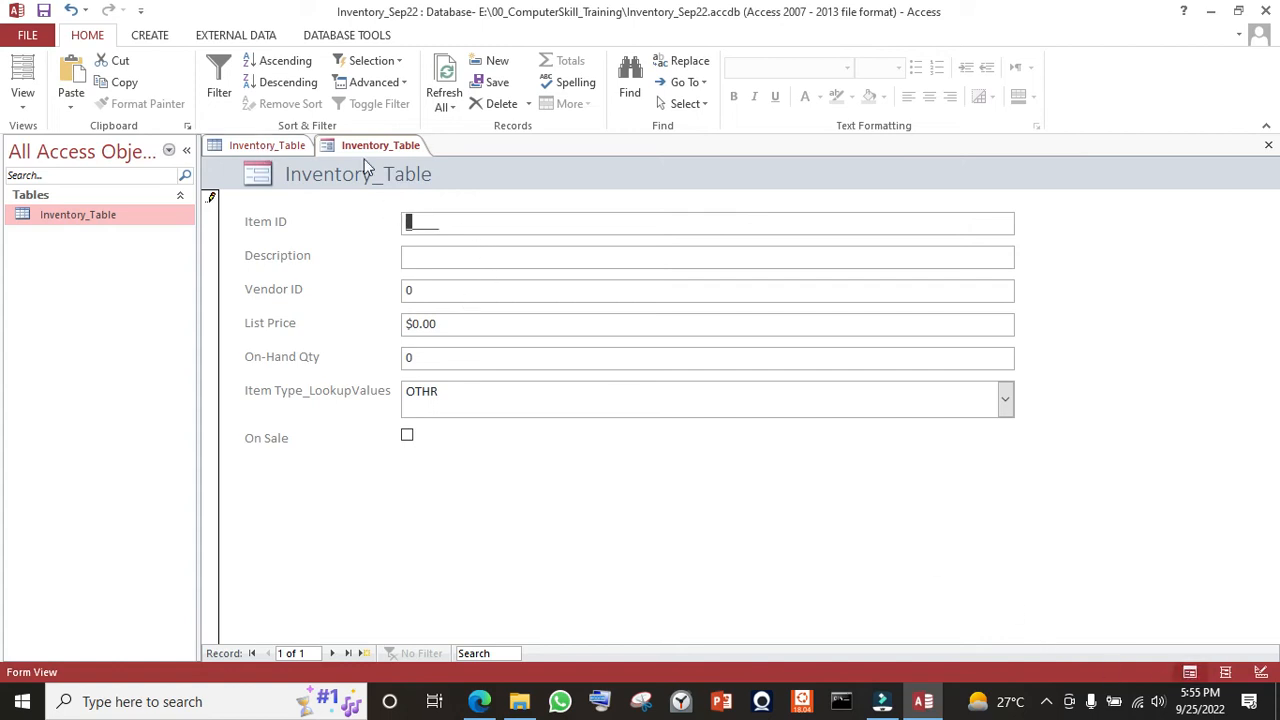
- Close the Inventory_Table form without saving its design and discard the incomplete record
{"action": "right_click", "coordinate": [392, 146]}
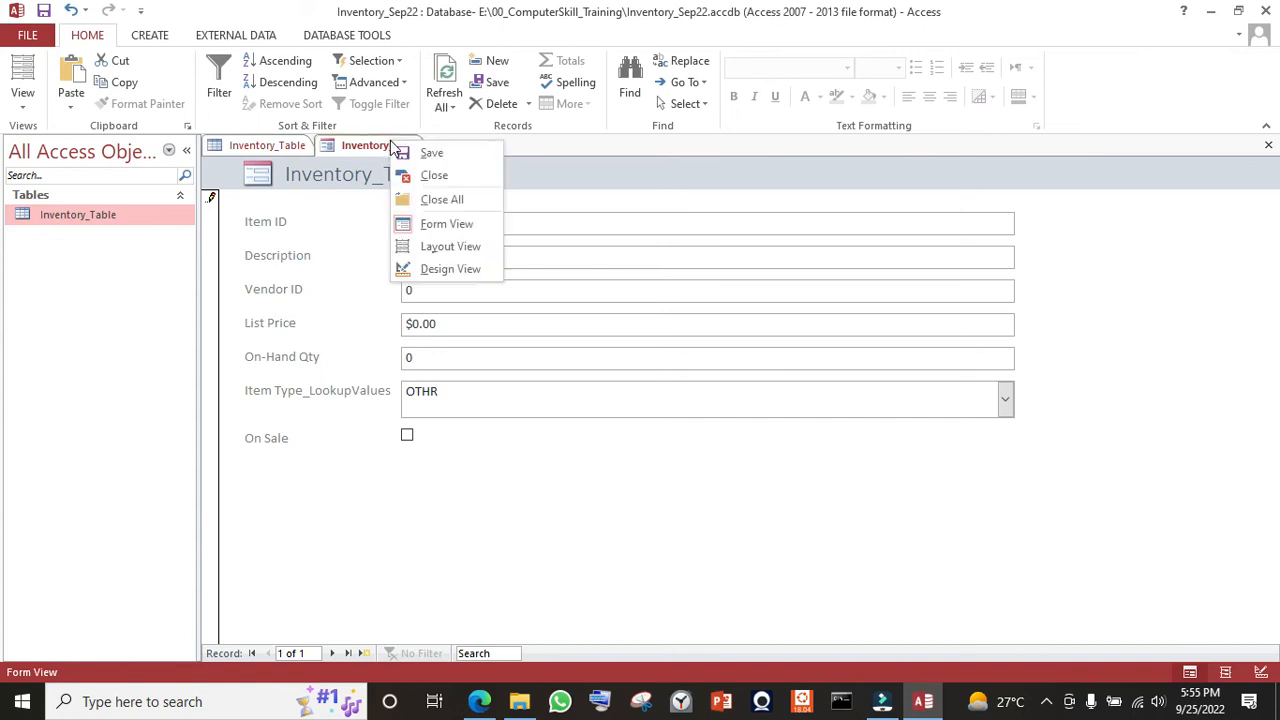
{"action": "left_click", "coordinate": [464, 176]}
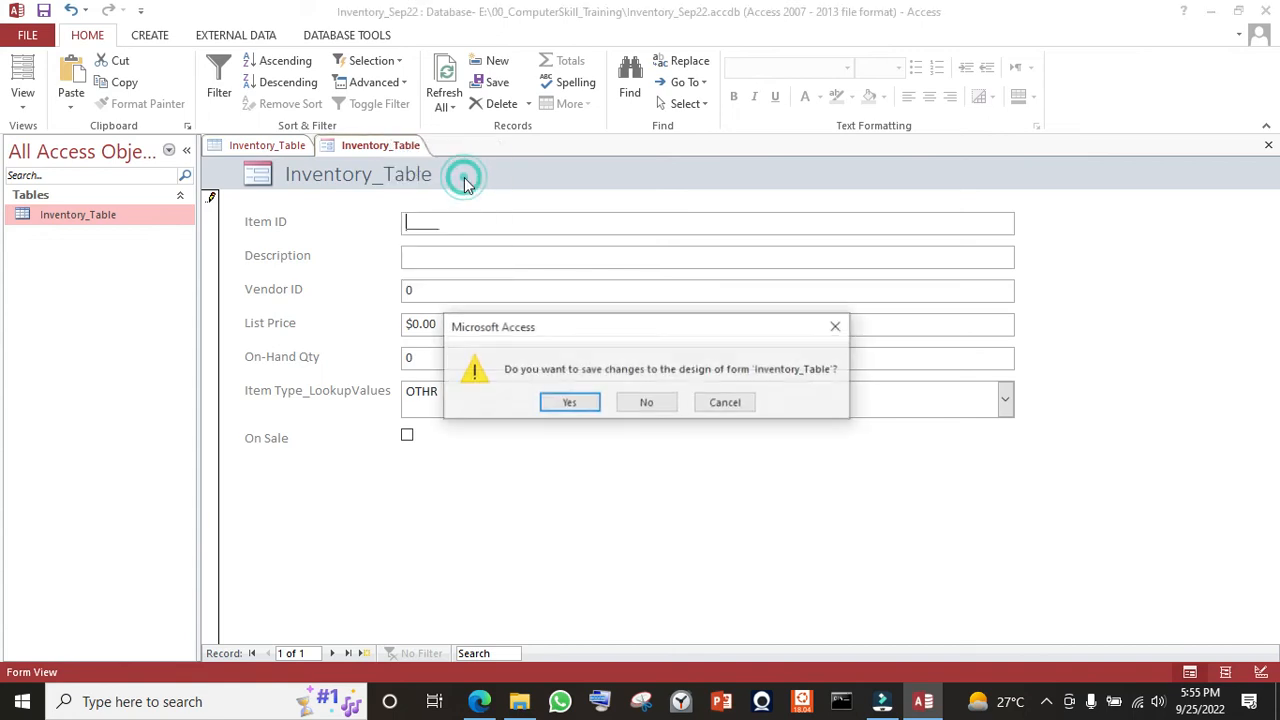
{"action": "left_click", "coordinate": [647, 405]}
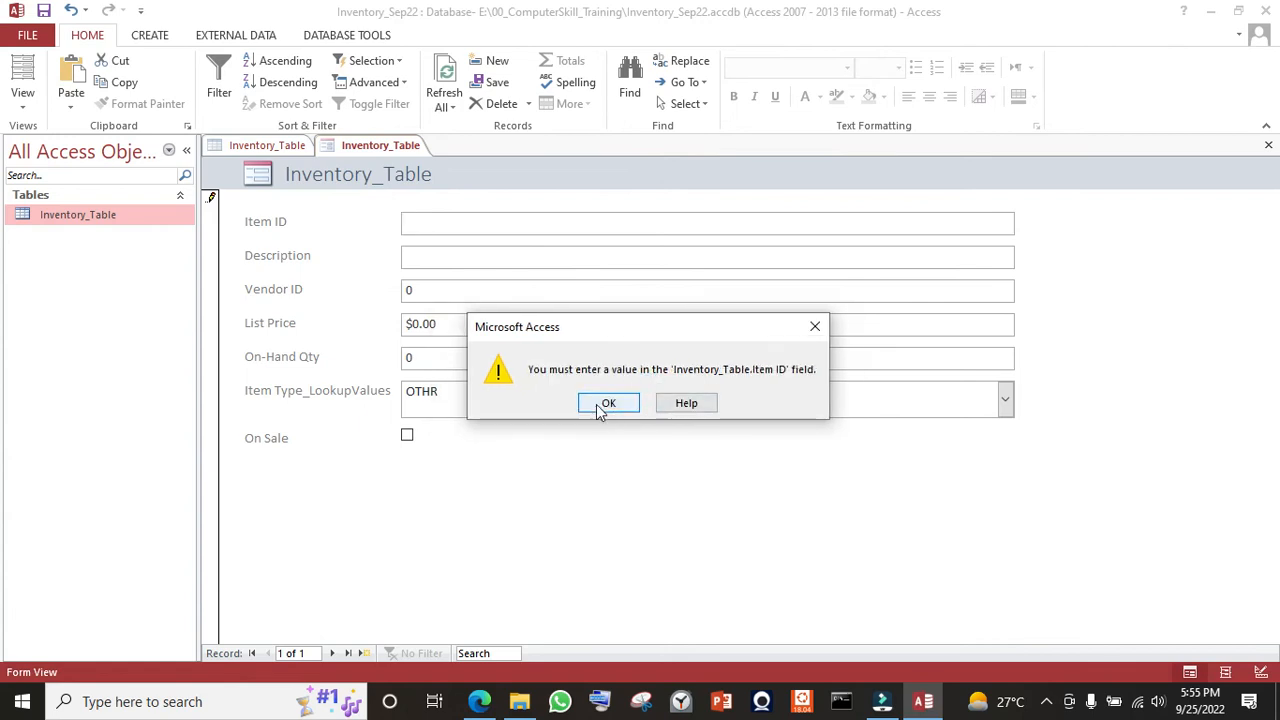
{"action": "left_click", "coordinate": [610, 406]}
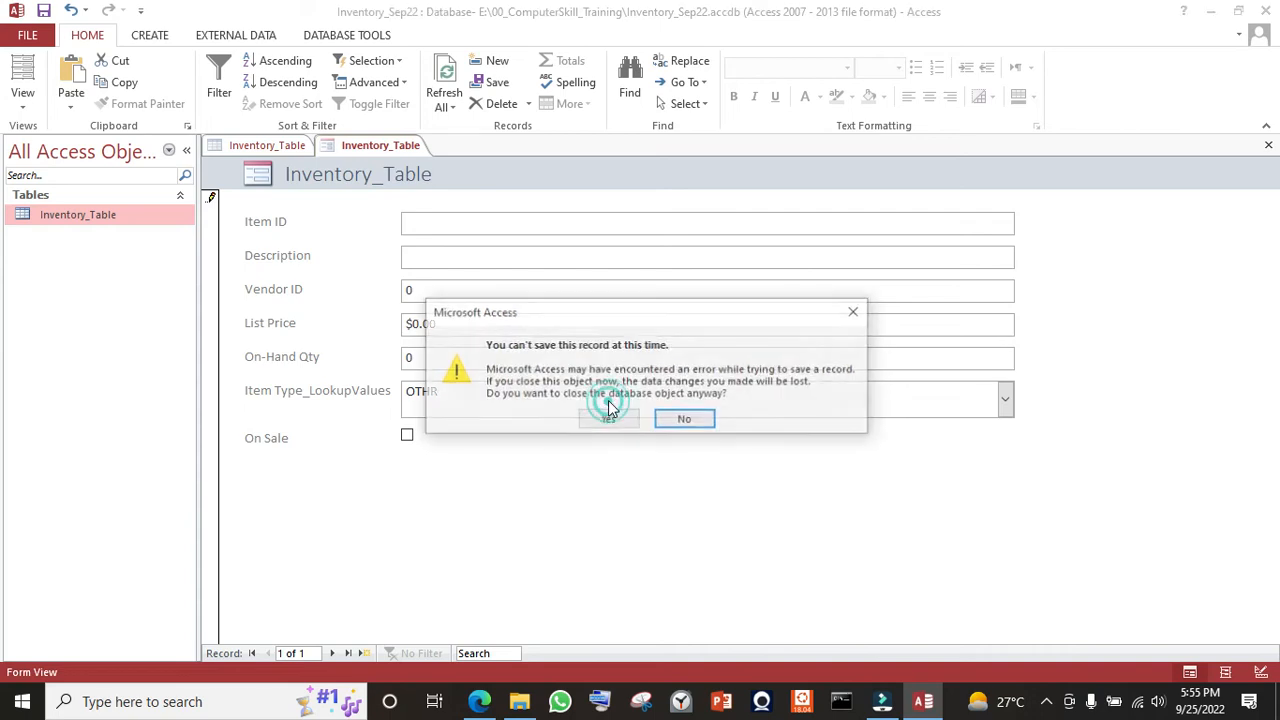
{"action": "left_click", "coordinate": [609, 420]}
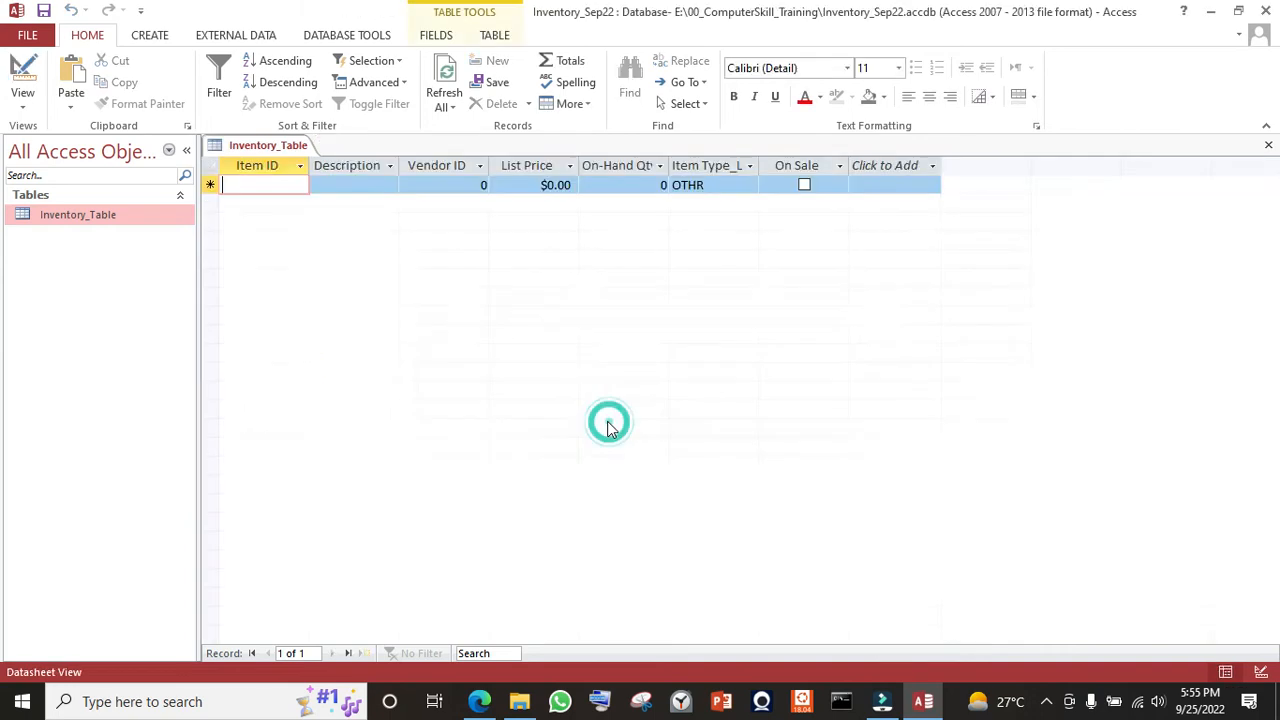
- Switch Inventory_Table to Design View and set the Item ID field's Input Mask to >LAAAA
{"action": "left_click", "coordinate": [1263, 672]}
{"action": "left_click", "coordinate": [341, 515]}
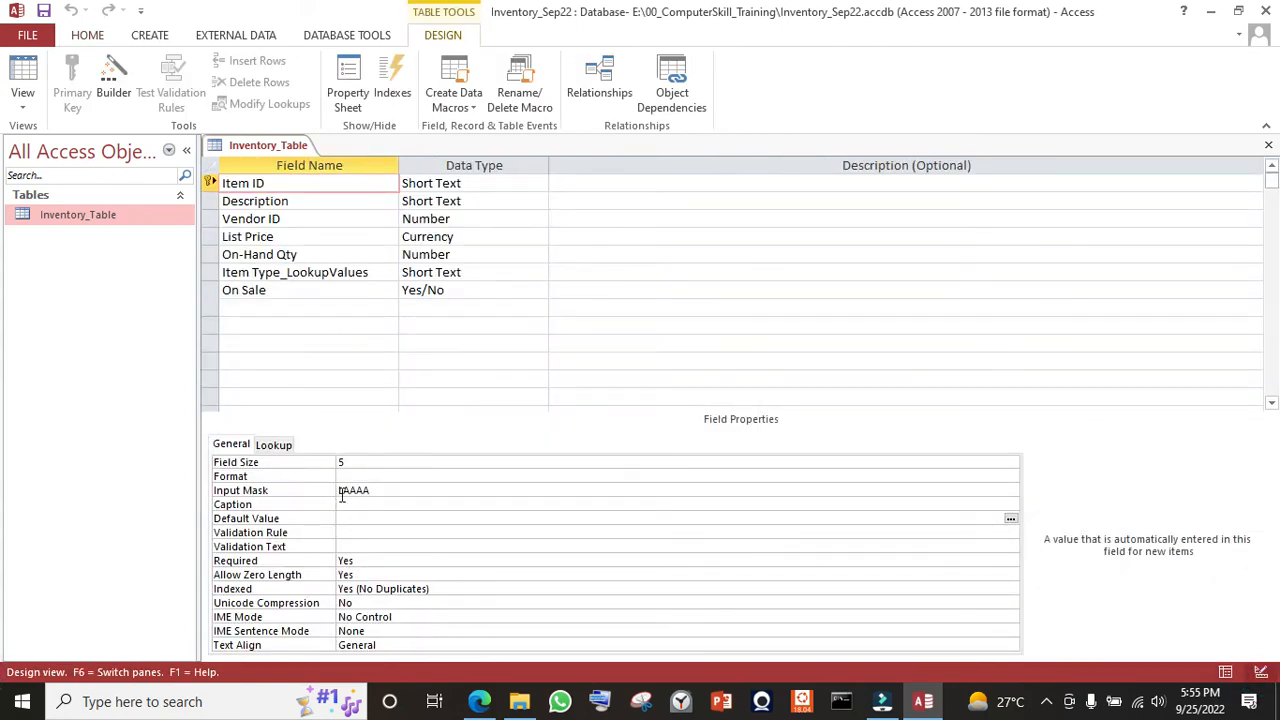
{"action": "left_click", "coordinate": [341, 492]}
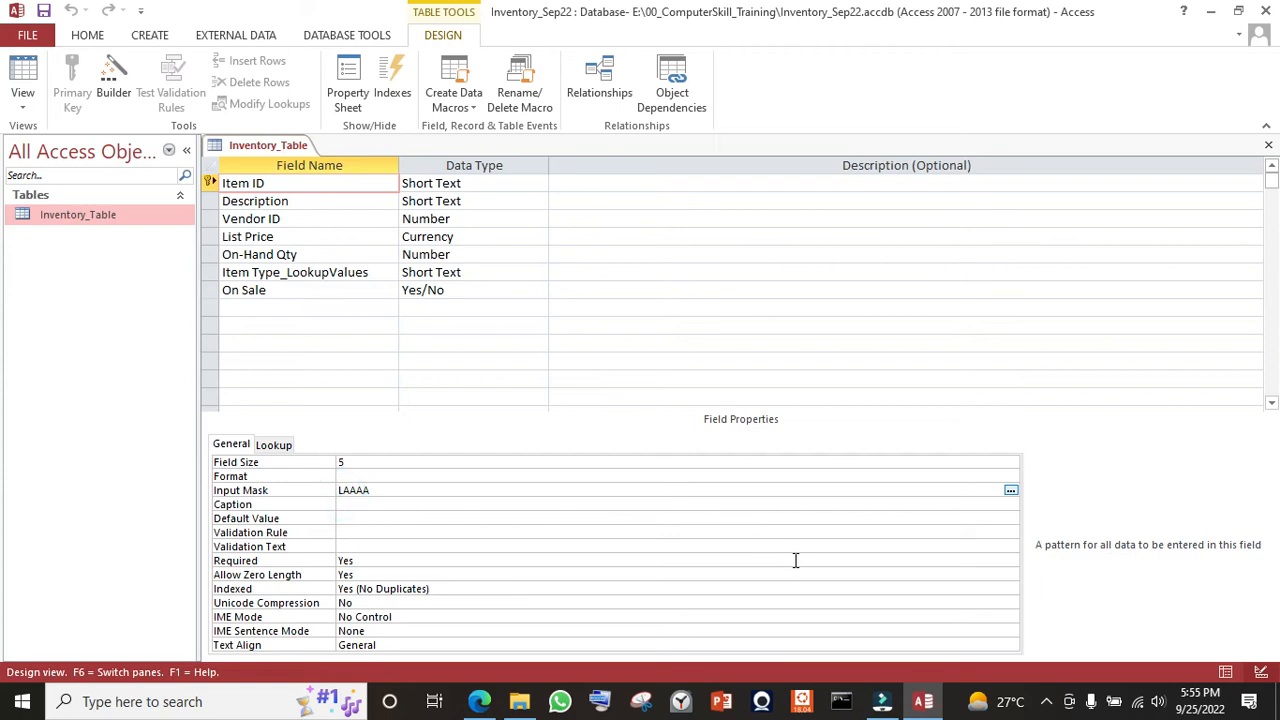
{"action": "type", "text": ">"}
{"action": "double_click", "coordinate": [354, 494]}
{"action": "key", "text": "Return"}
{"action": "key", "text": "Up"}
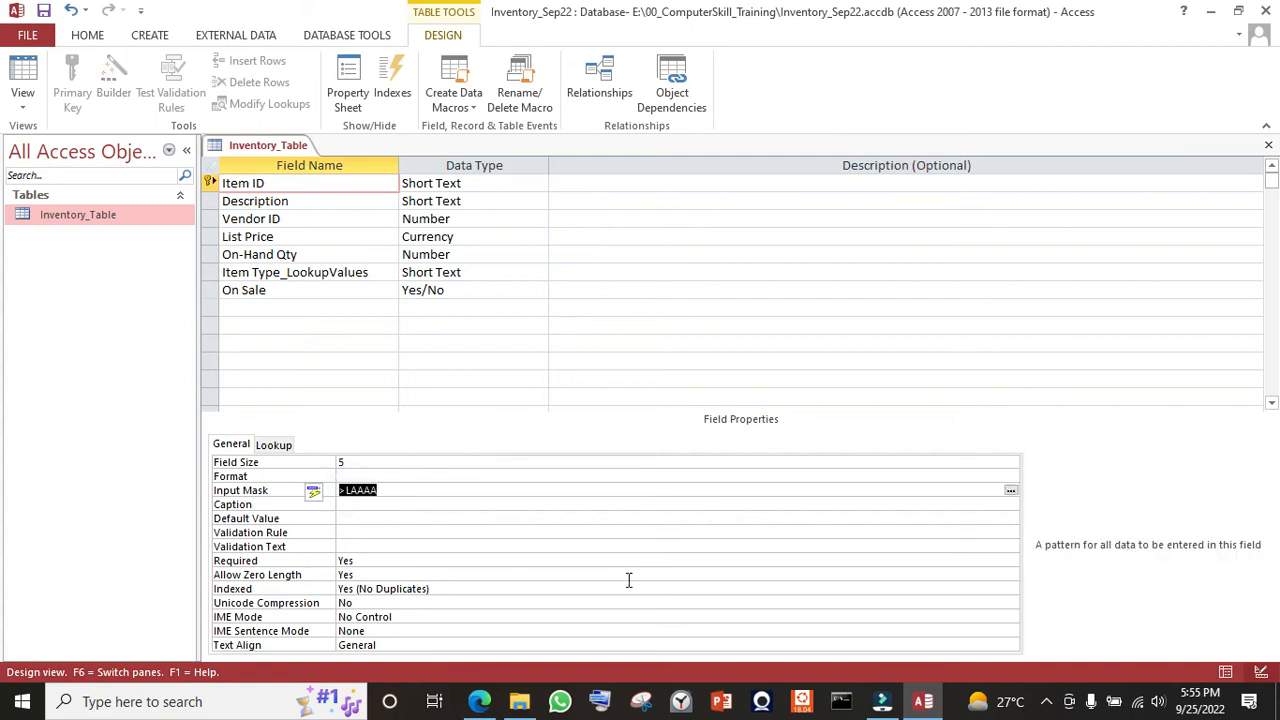
- Change the Item ID field's Input Mask to >L<AAAA so that only the first letter is forced to upper case
{"action": "left_click", "coordinate": [397, 494]}
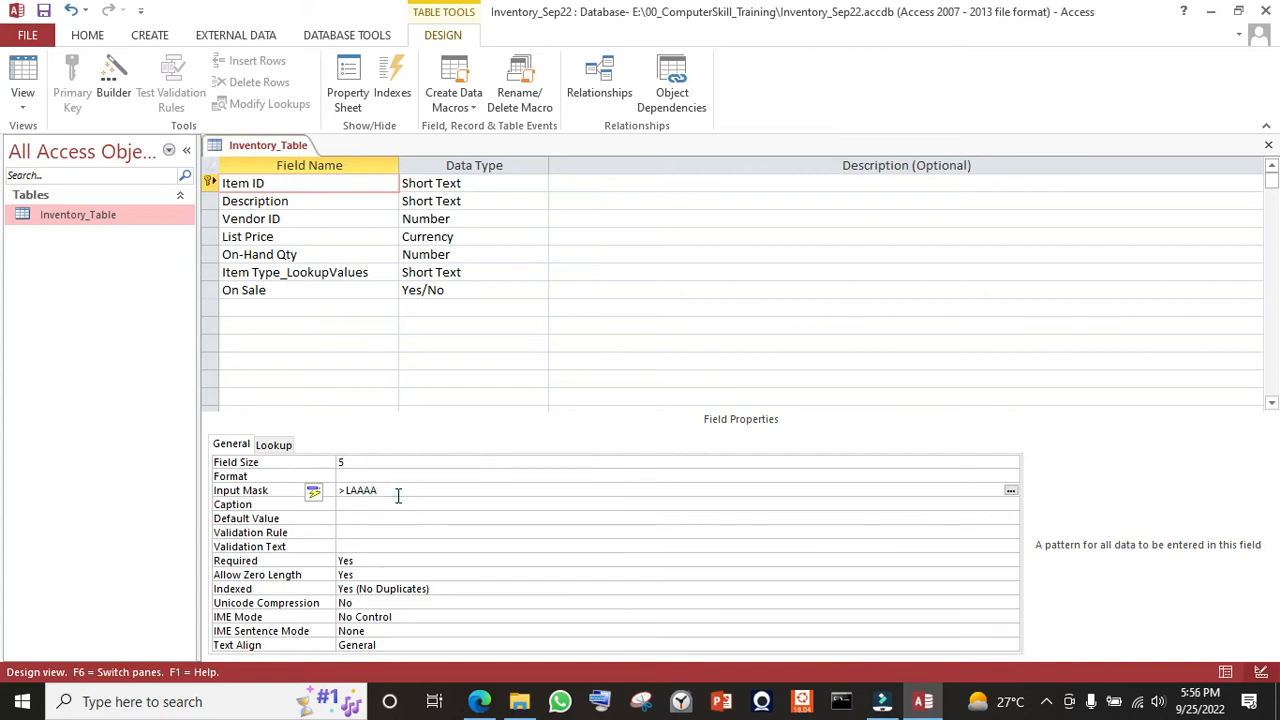
{"action": "type", "text": "<"}
{"action": "left_click", "coordinate": [429, 506]}
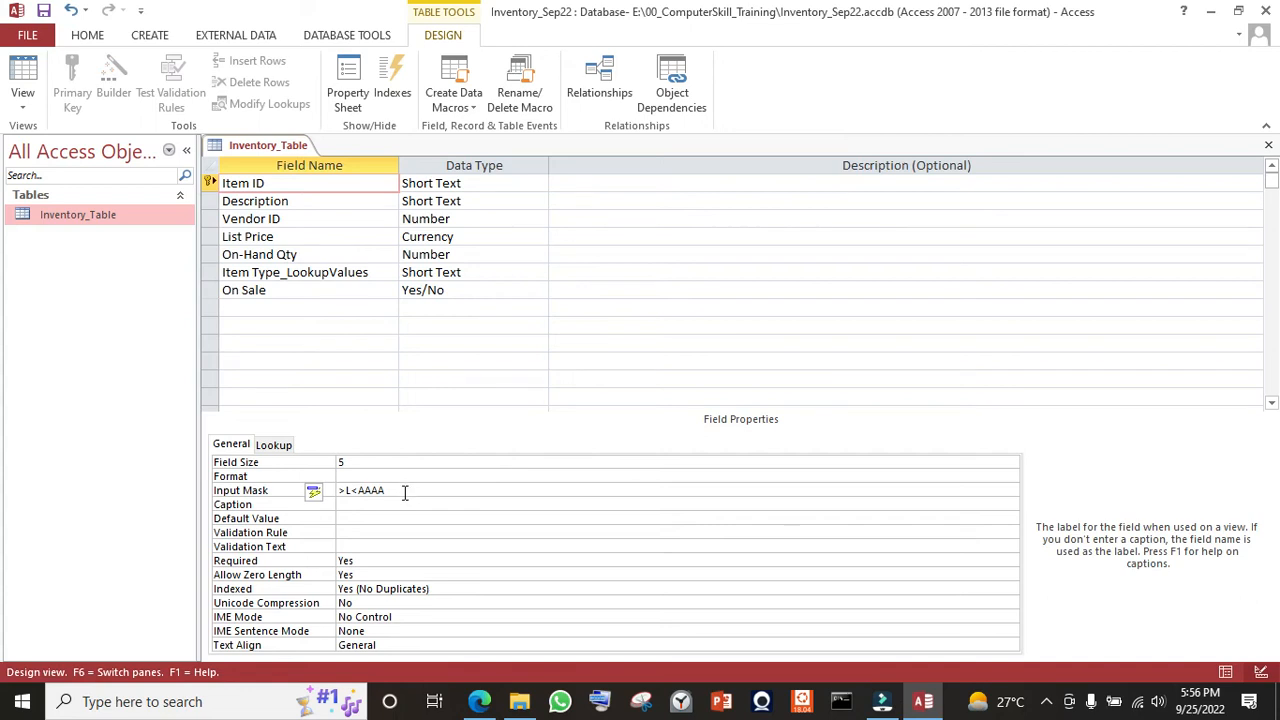
{"action": "left_click", "coordinate": [405, 491]}
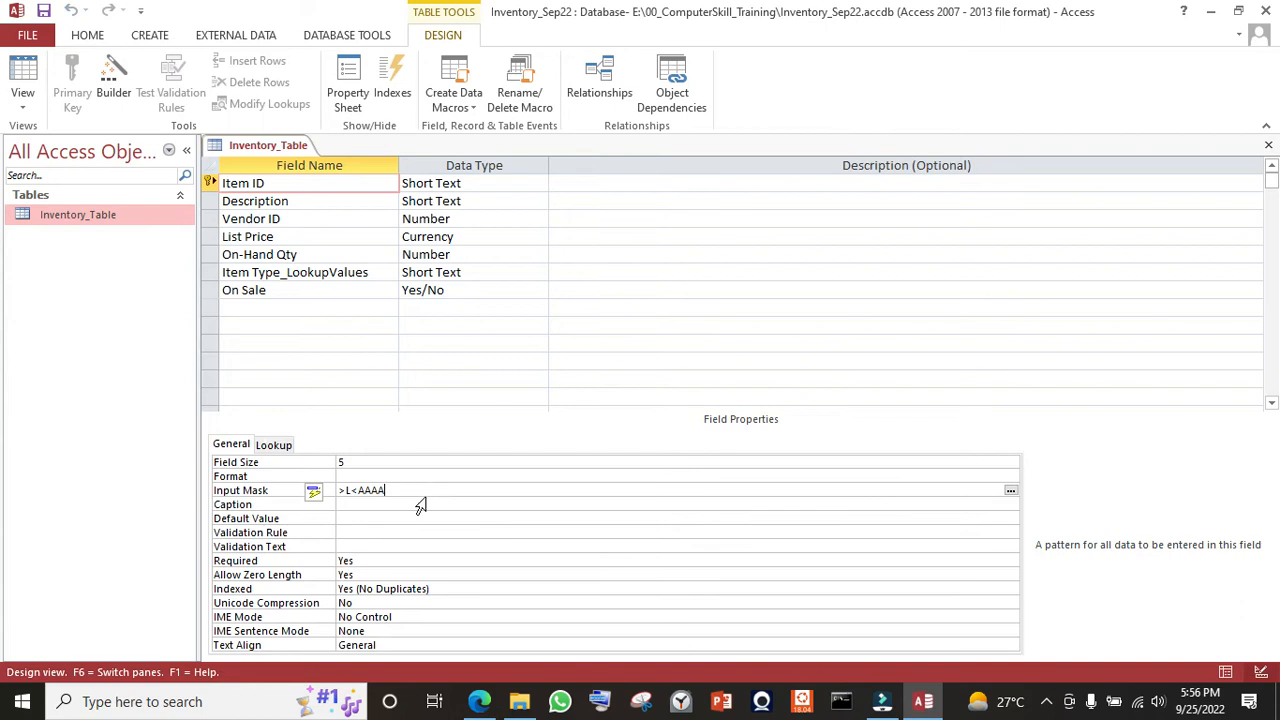
- Display the table in Datasheet View, create a new form from Inventory_Table and open it in Form View
{"action": "left_click", "coordinate": [1226, 672]}
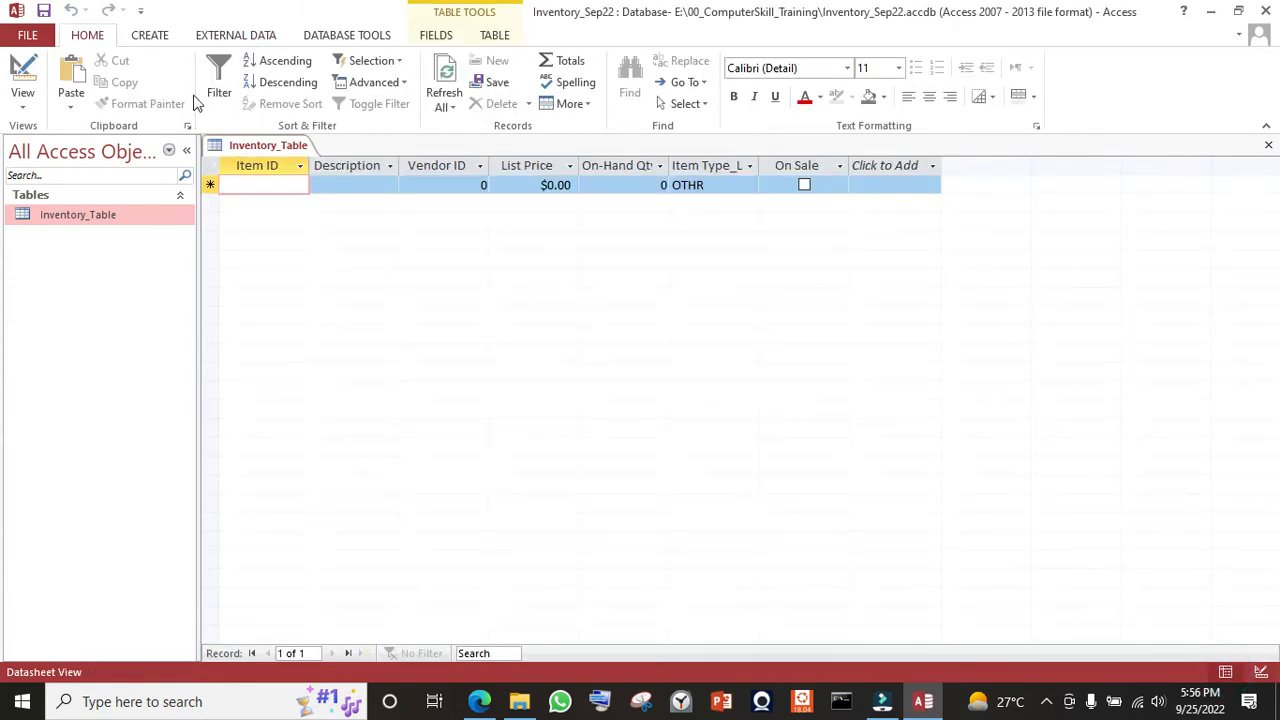
{"action": "left_click", "coordinate": [152, 36]}
{"action": "left_click", "coordinate": [325, 75]}
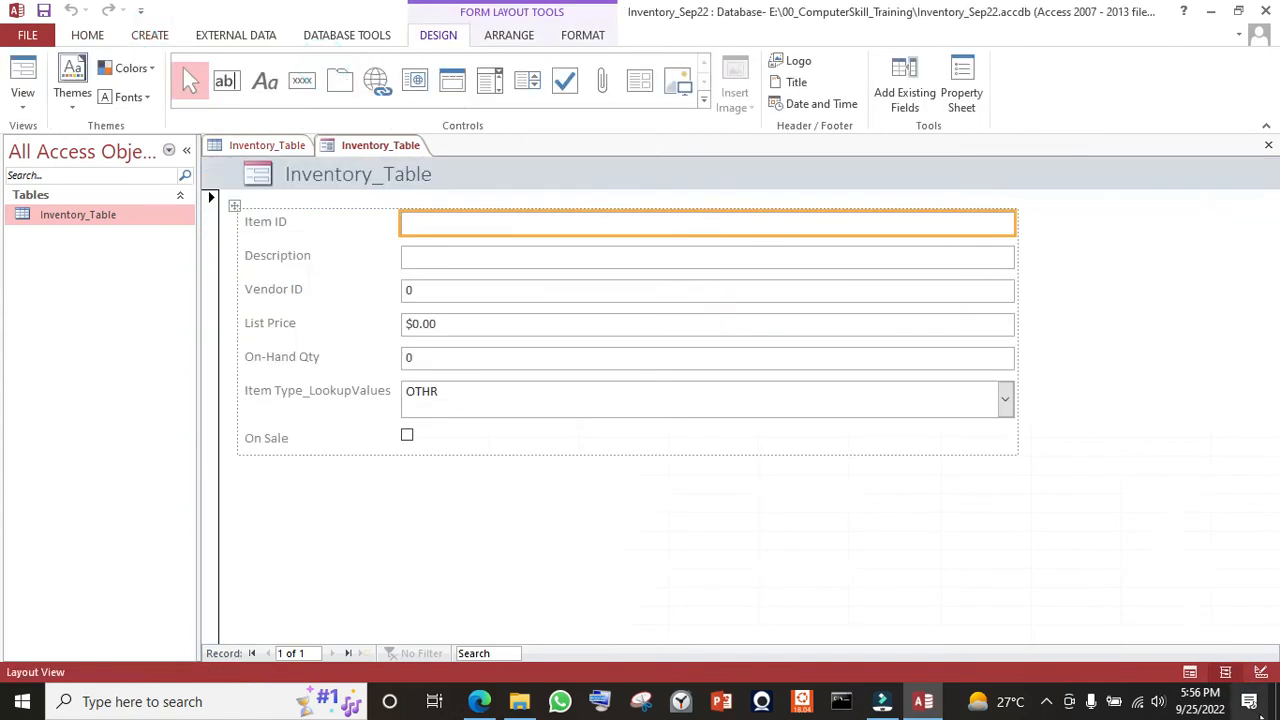
{"action": "left_click", "coordinate": [1190, 672]}
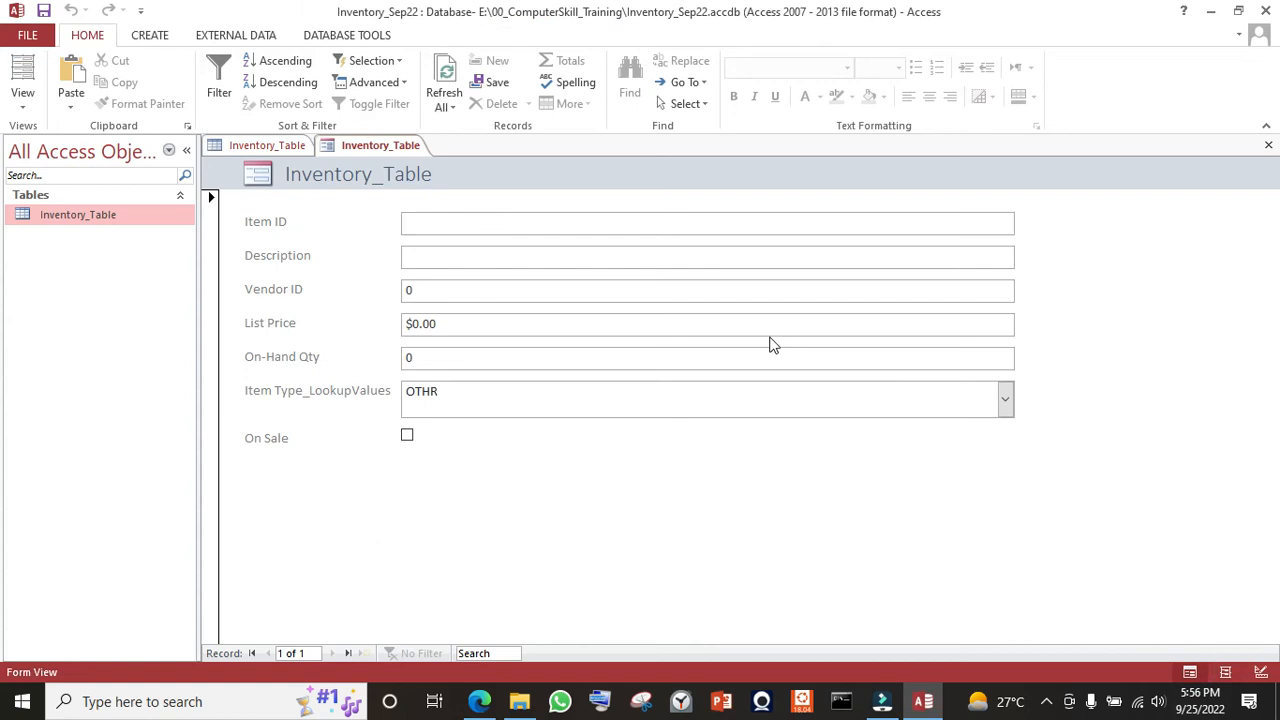
- Enter Ss121 as the Item ID in the form and compare the form with the table's datasheet
{"action": "type", "text": "S"}
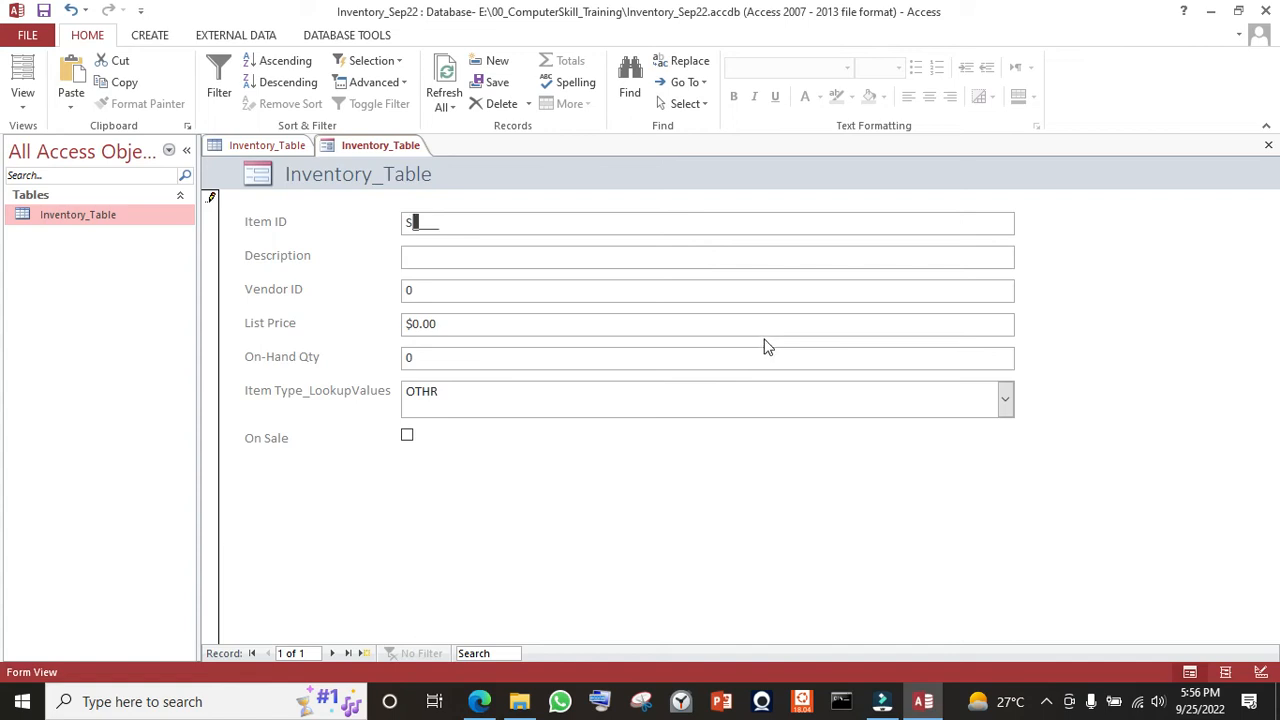
{"action": "type", "text": "s121"}
{"action": "left_click", "coordinate": [254, 148]}
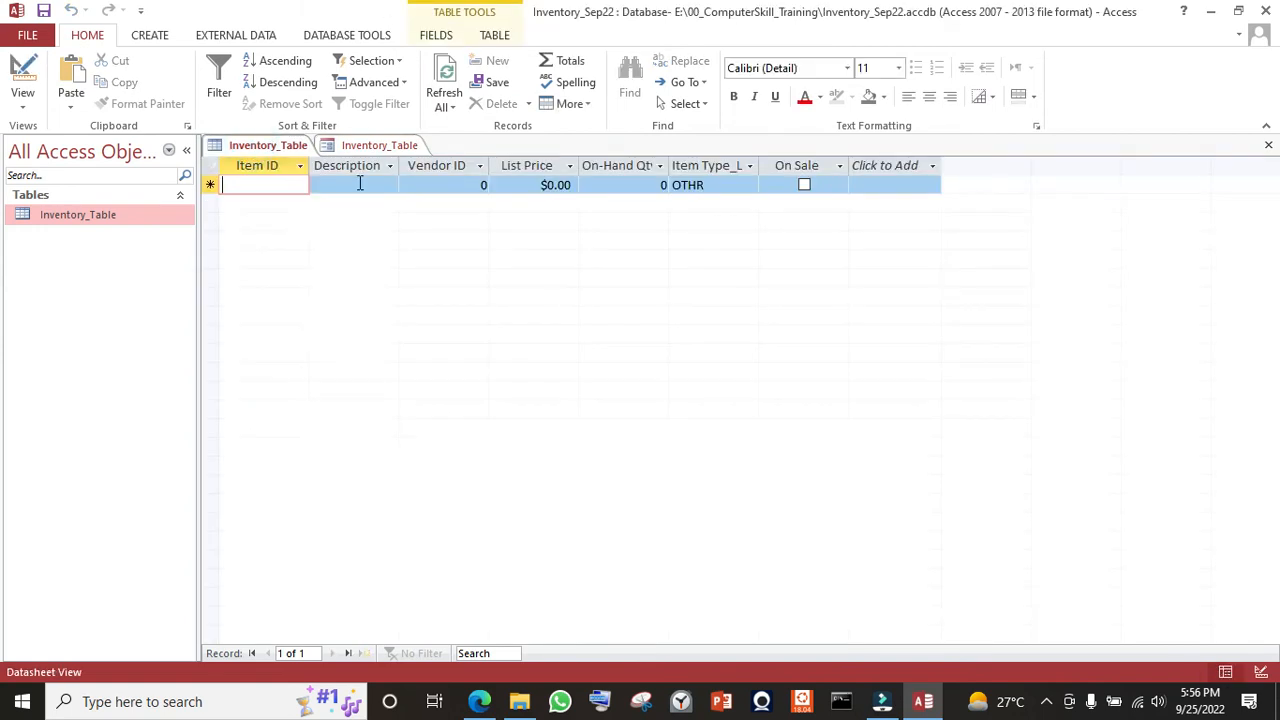
{"action": "left_click", "coordinate": [379, 144]}
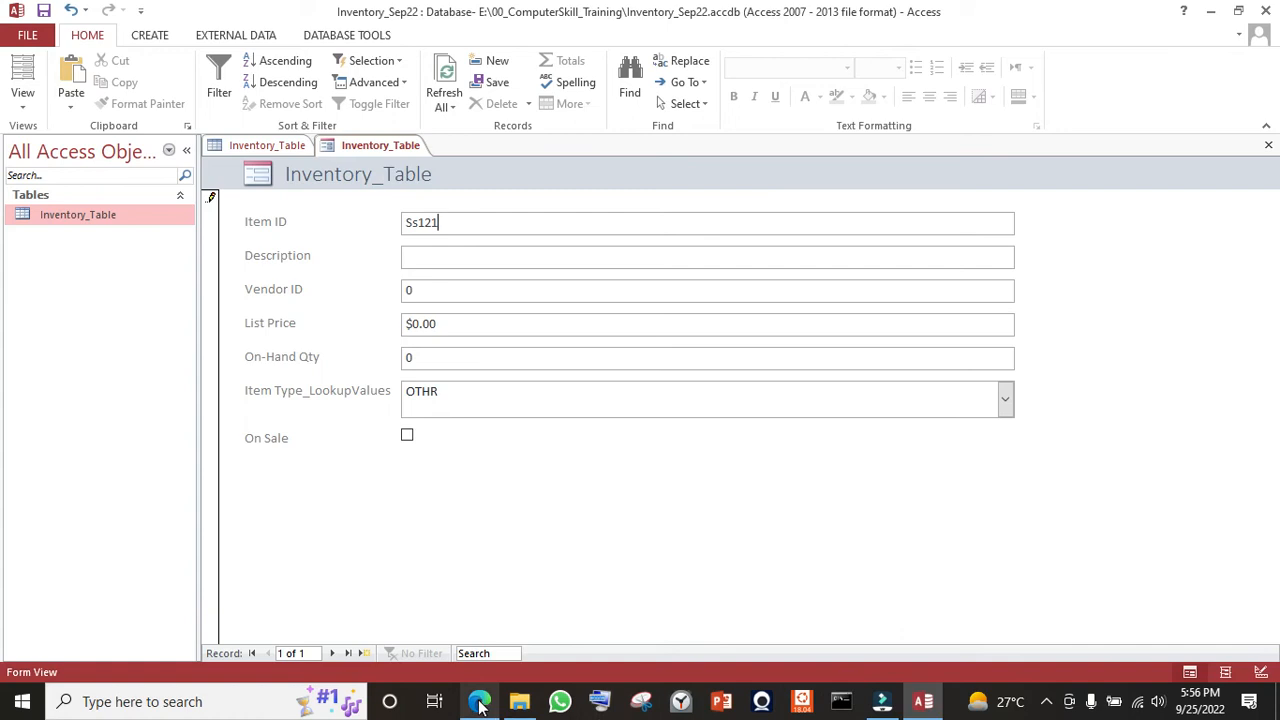
- Switch to Edge and read through the TextBox.InputMask article's table of input mask characters
{"action": "mouse_move", "coordinate": [480, 705]}
{"action": "left_click", "coordinate": [470, 635]}
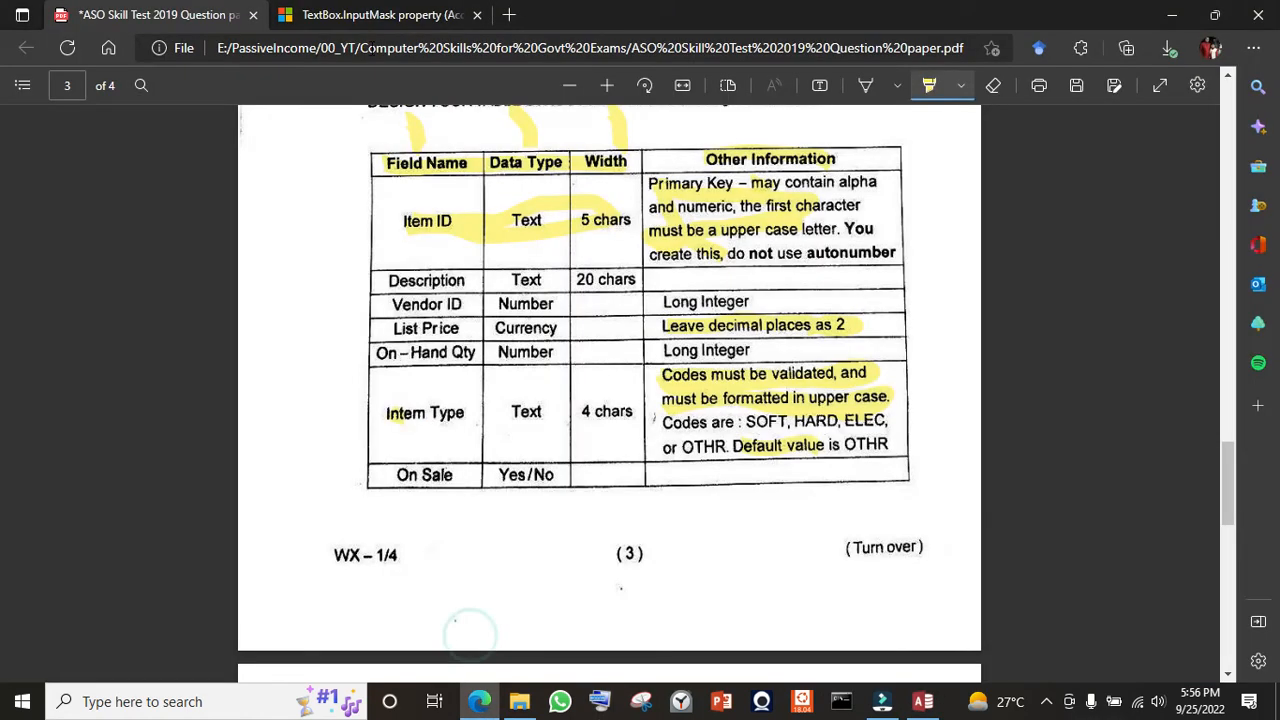
{"action": "left_click", "coordinate": [310, 21]}
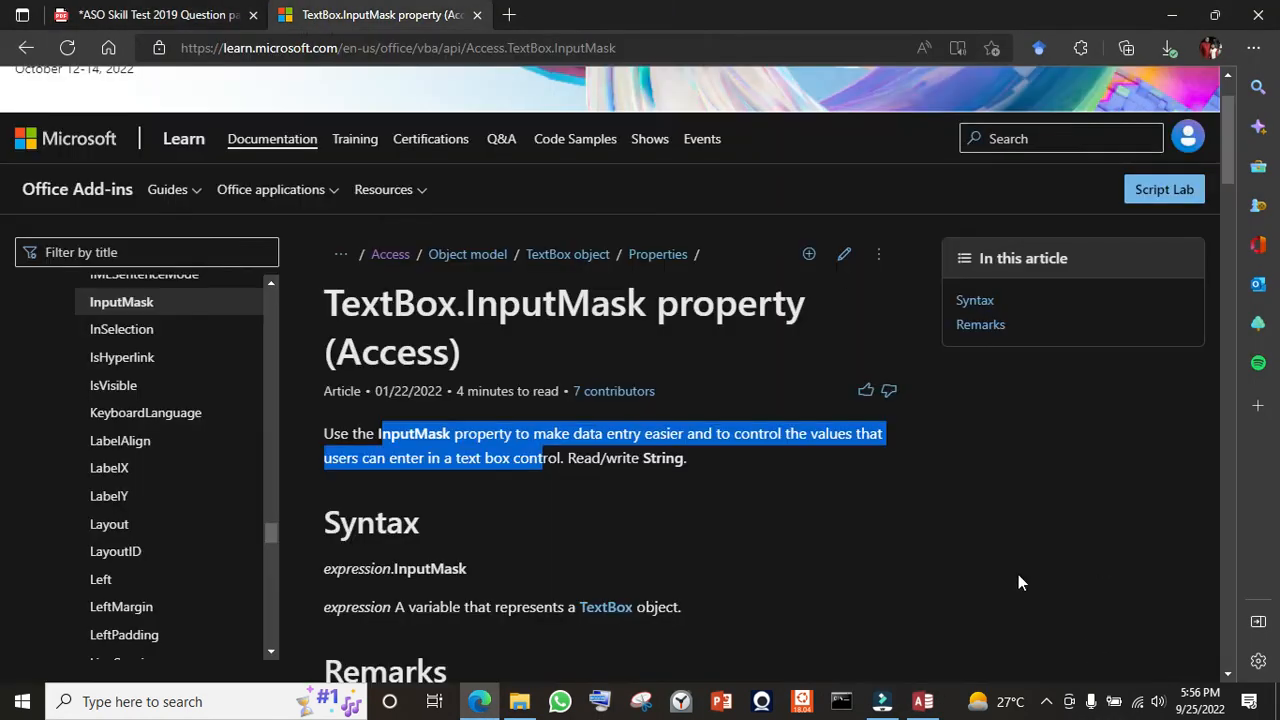
{"action": "left_click", "coordinate": [970, 493]}
{"action": "scroll", "coordinate": [983, 482], "scroll_direction": "down", "scroll_amount": 7}
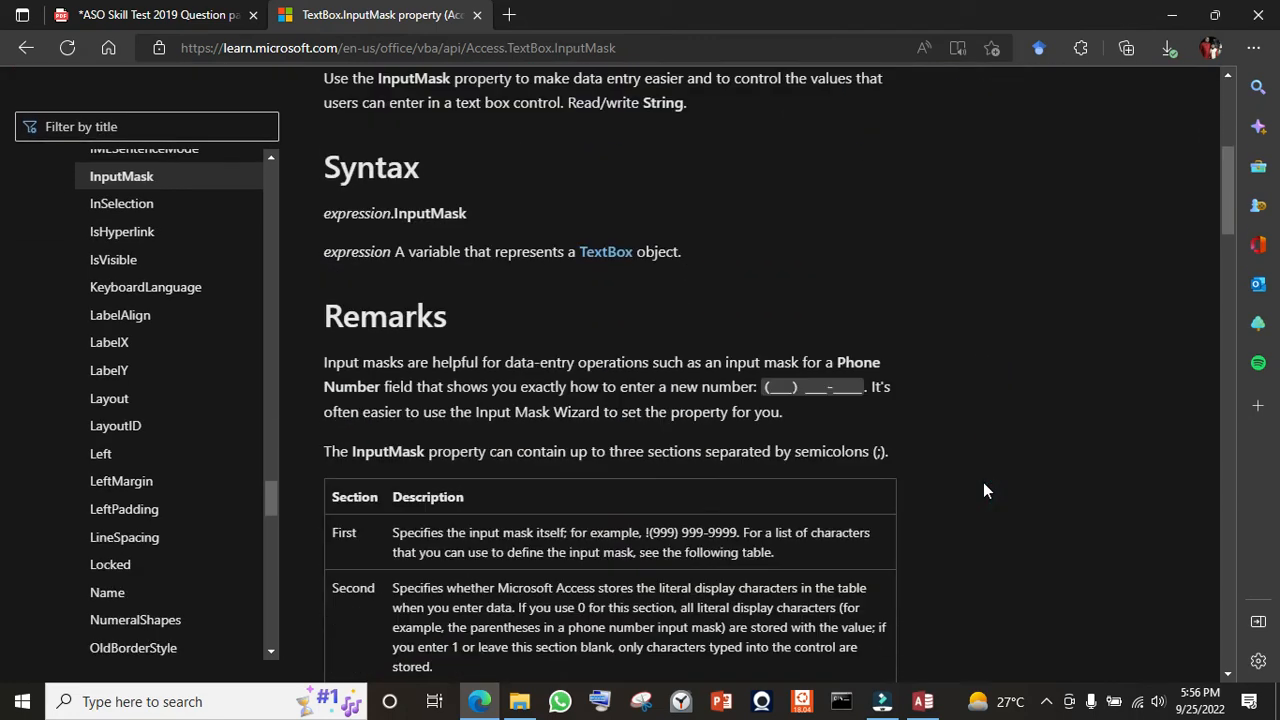
{"action": "scroll", "coordinate": [984, 490], "scroll_direction": "down", "scroll_amount": 5}
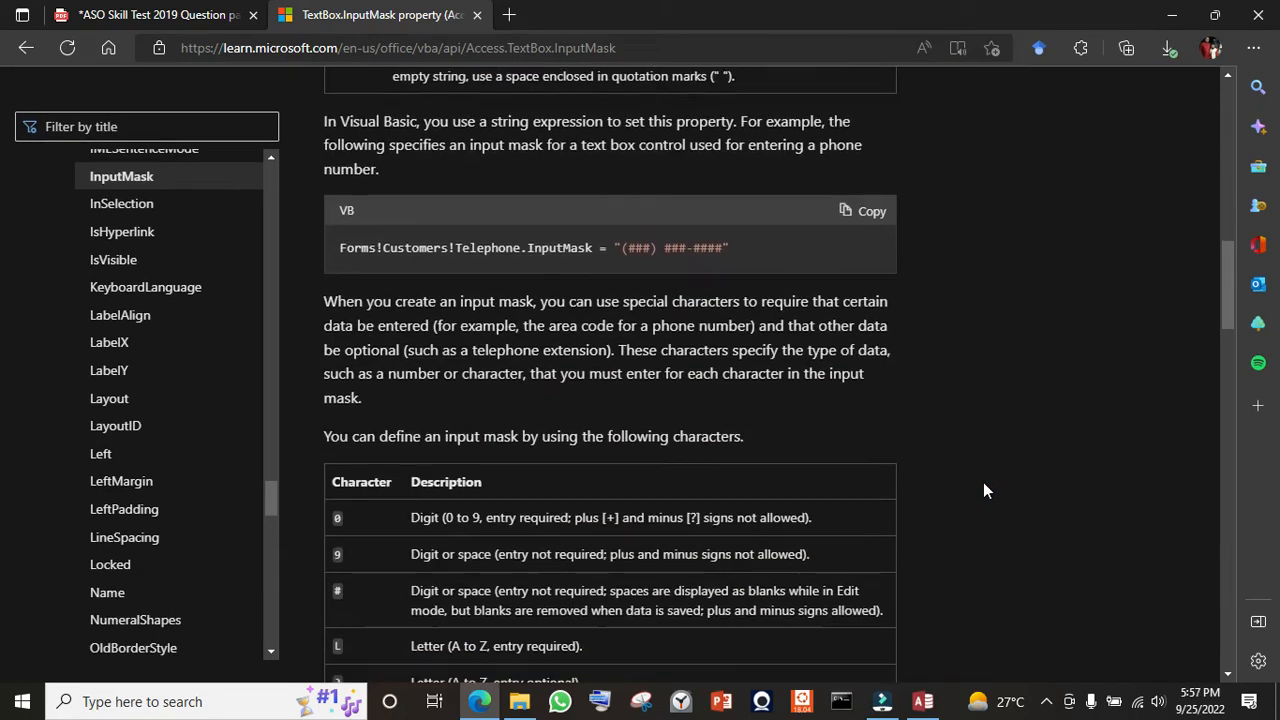
{"action": "scroll", "coordinate": [983, 490], "scroll_direction": "down", "scroll_amount": 1}
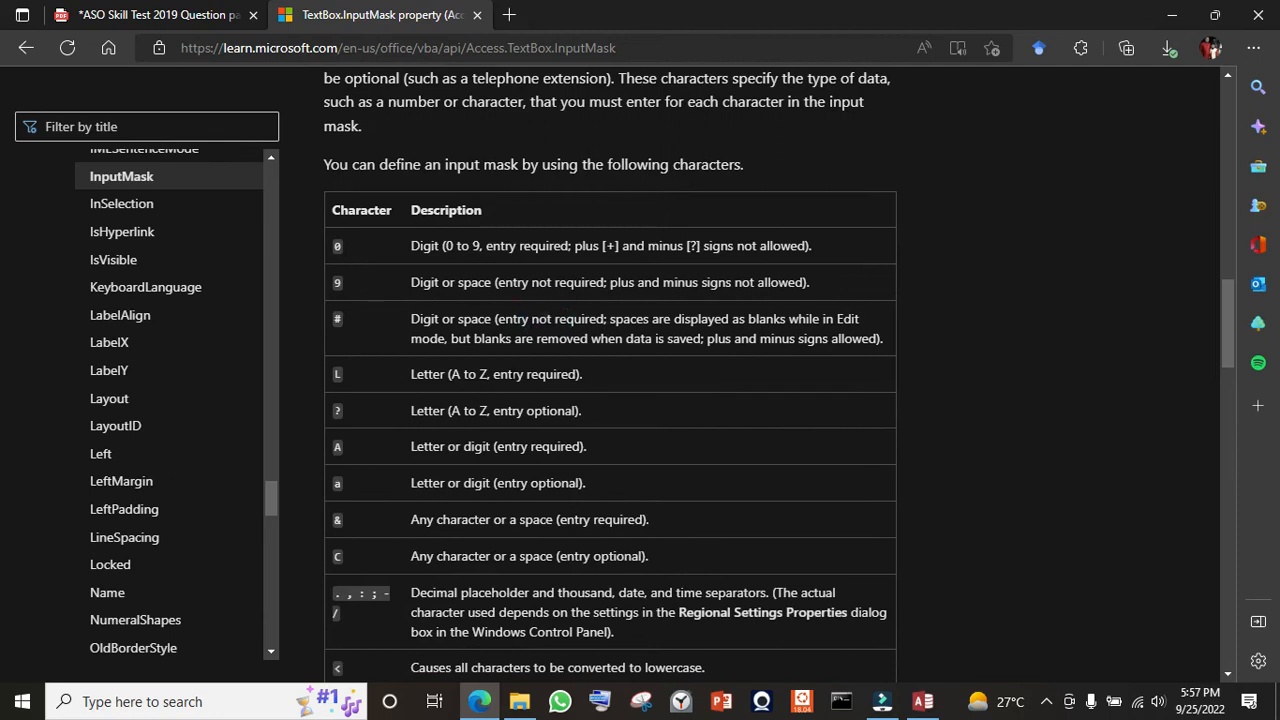
{"action": "scroll", "coordinate": [769, 480], "scroll_direction": "down", "scroll_amount": 1}
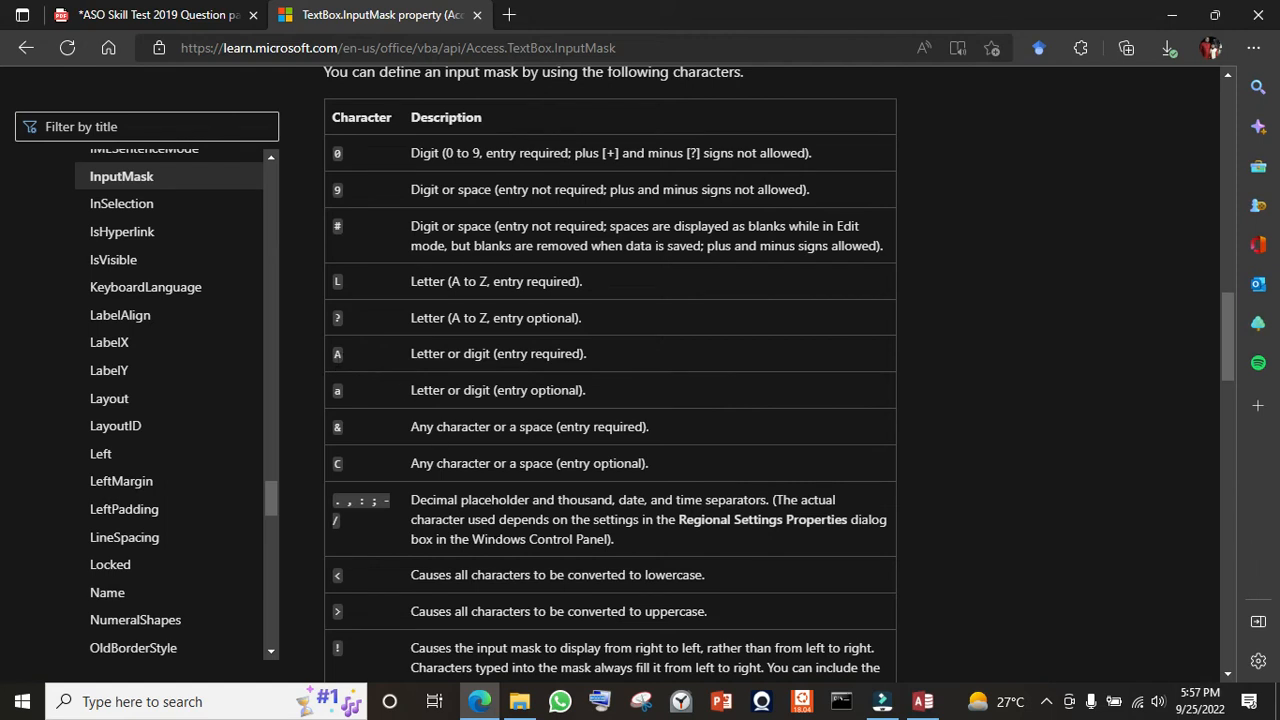
{"action": "scroll", "coordinate": [391, 491], "scroll_direction": "down", "scroll_amount": 2}
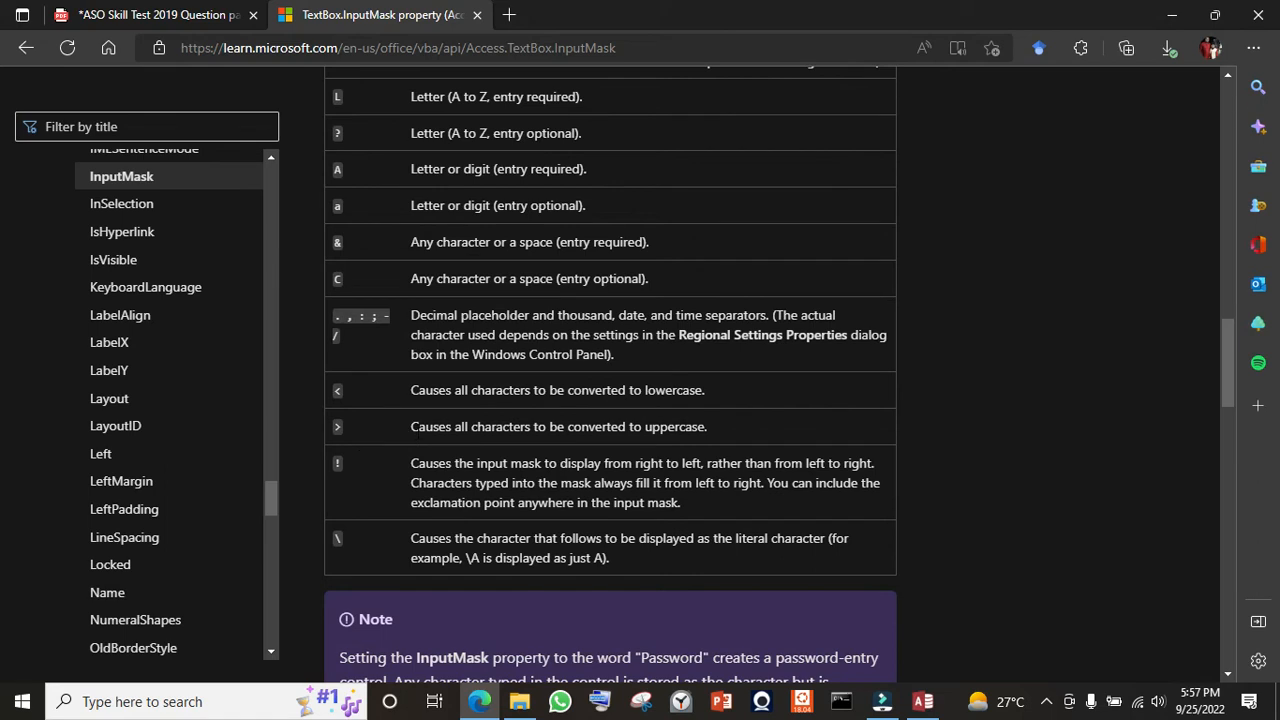
- Highlight the descriptions of the > and L mask characters in the article's table
{"action": "left_click_drag", "start_coordinate": [412, 426], "coordinate": [718, 431]}
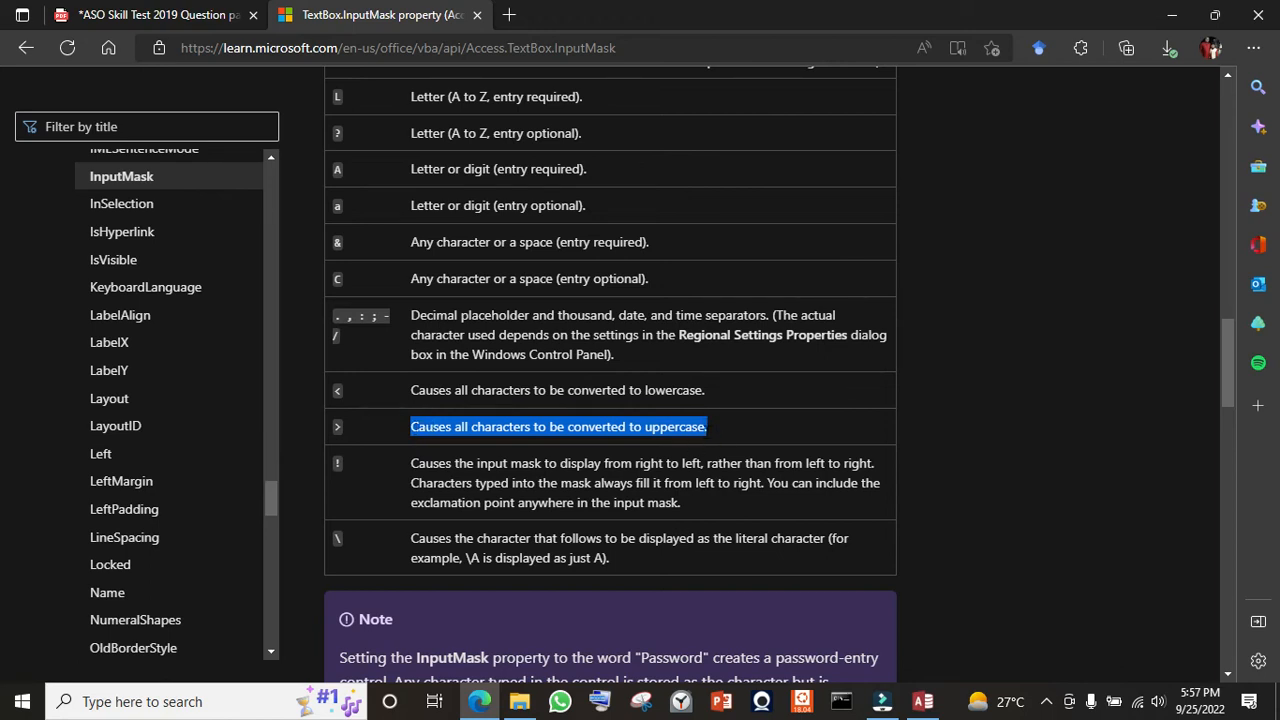
{"action": "scroll", "coordinate": [705, 430], "scroll_direction": "up", "scroll_amount": 1}
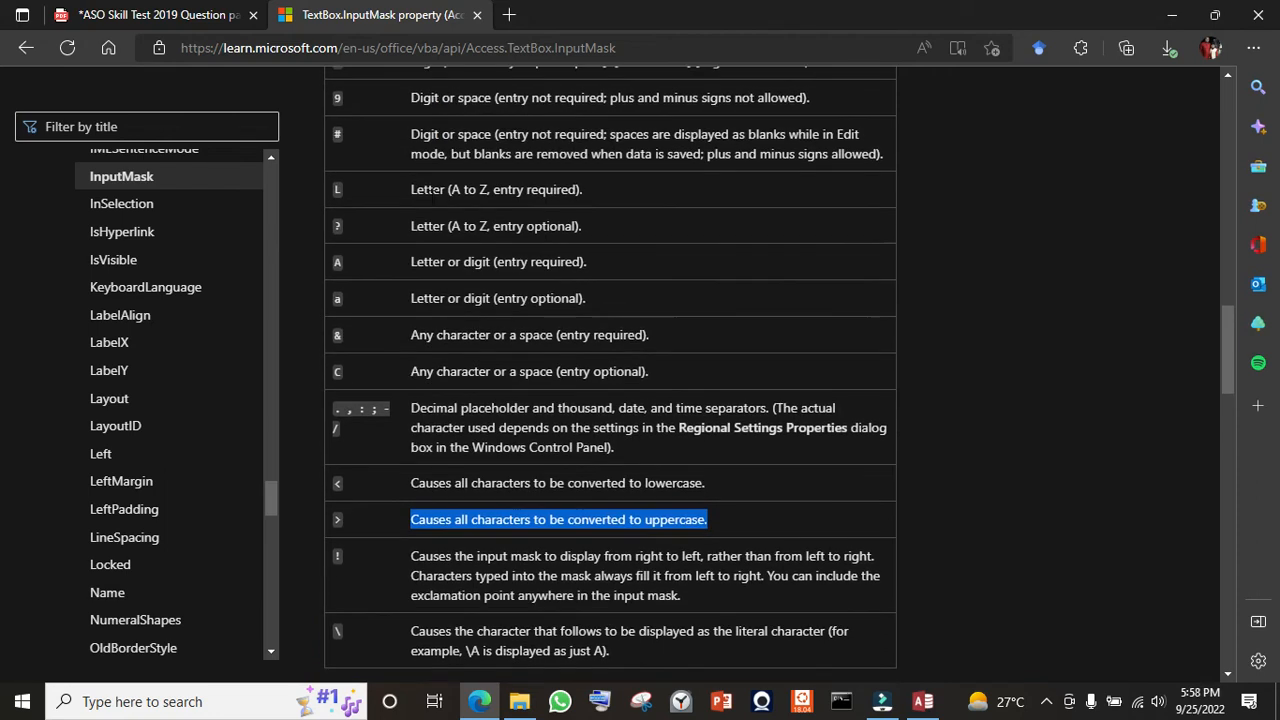
{"action": "left_click_drag", "start_coordinate": [410, 189], "coordinate": [594, 199]}
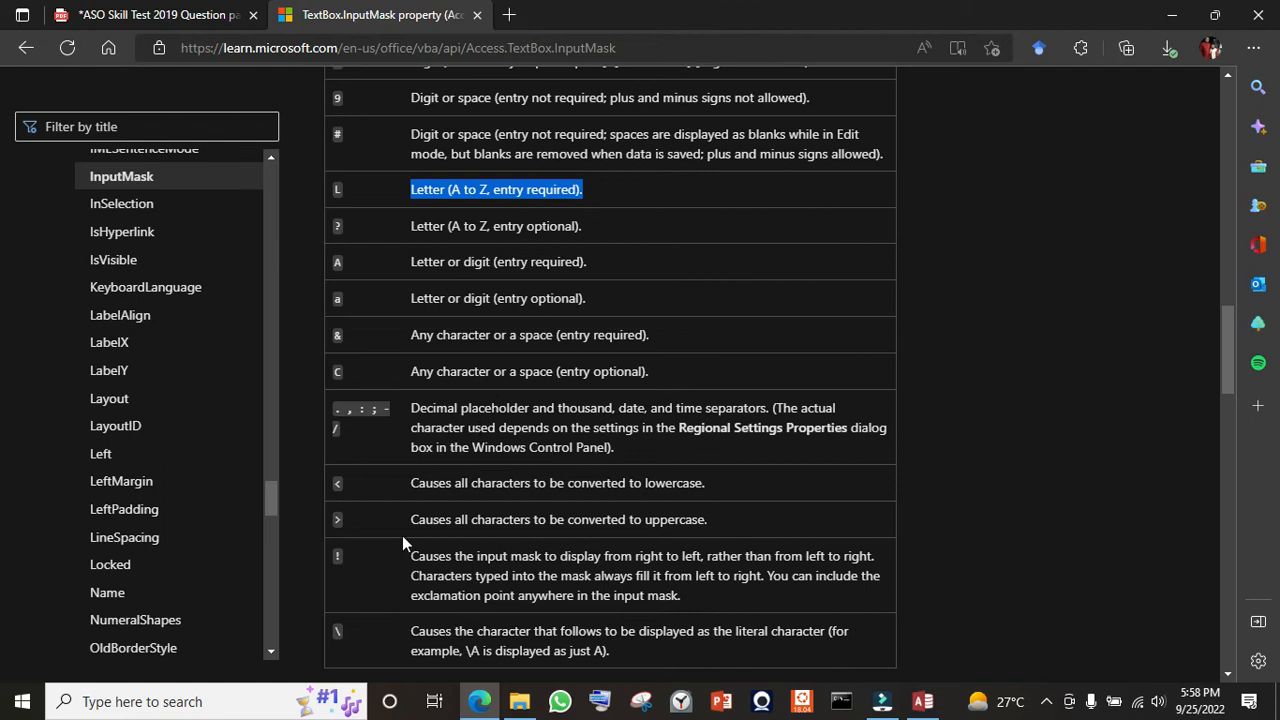
- Highlight the descriptions of the < and A mask characters in the article, checking them against the question paper's field table
{"action": "left_click_drag", "start_coordinate": [405, 484], "coordinate": [666, 489]}
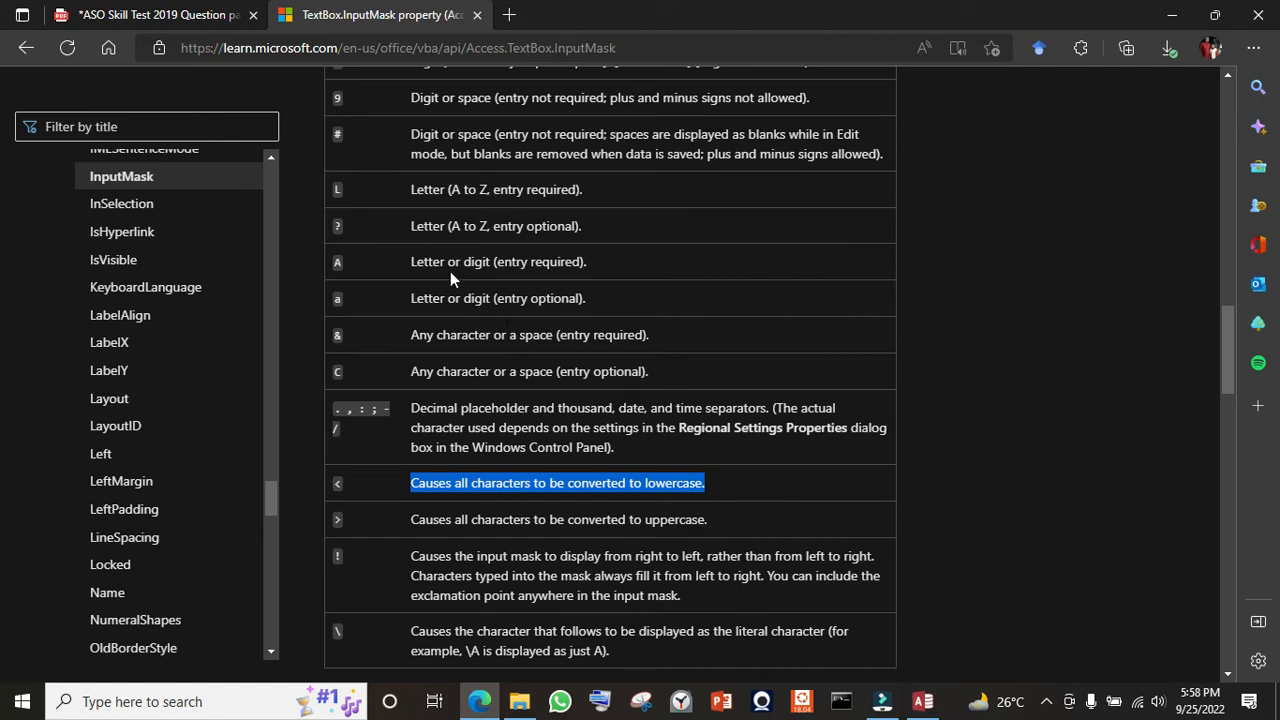
{"action": "left_click_drag", "start_coordinate": [409, 263], "coordinate": [490, 262]}
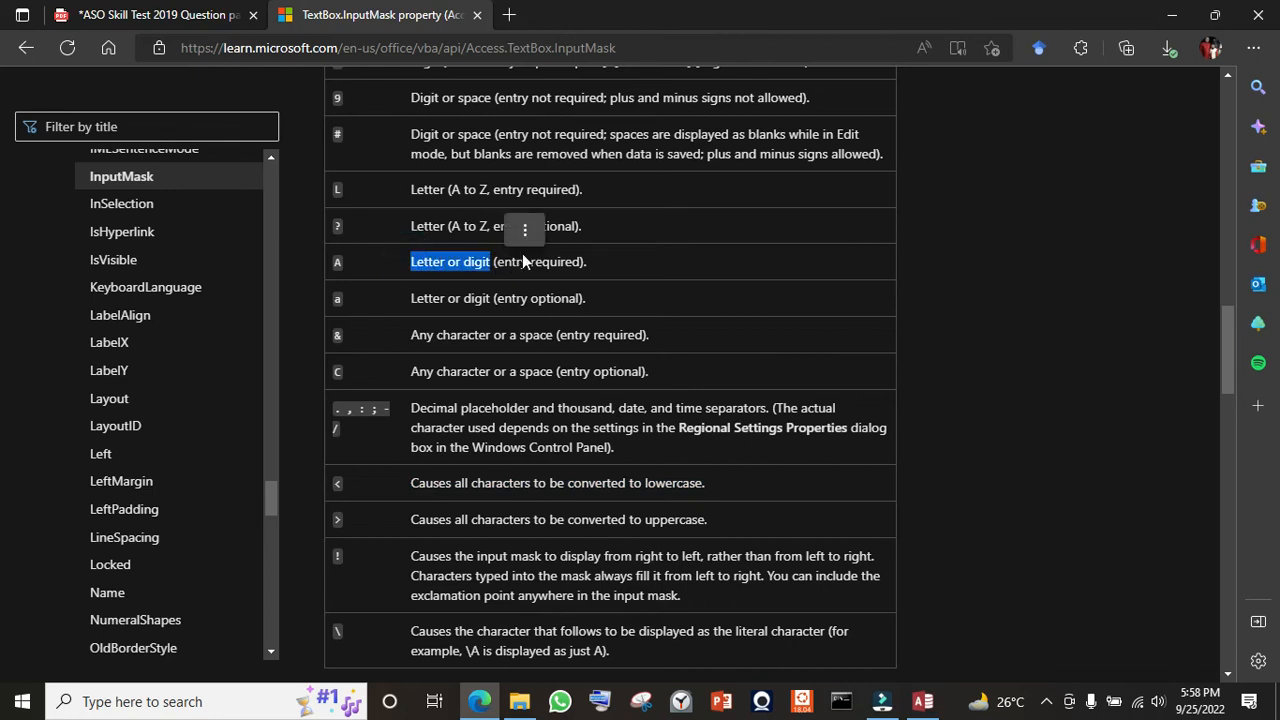
{"action": "double_click", "coordinate": [554, 263]}
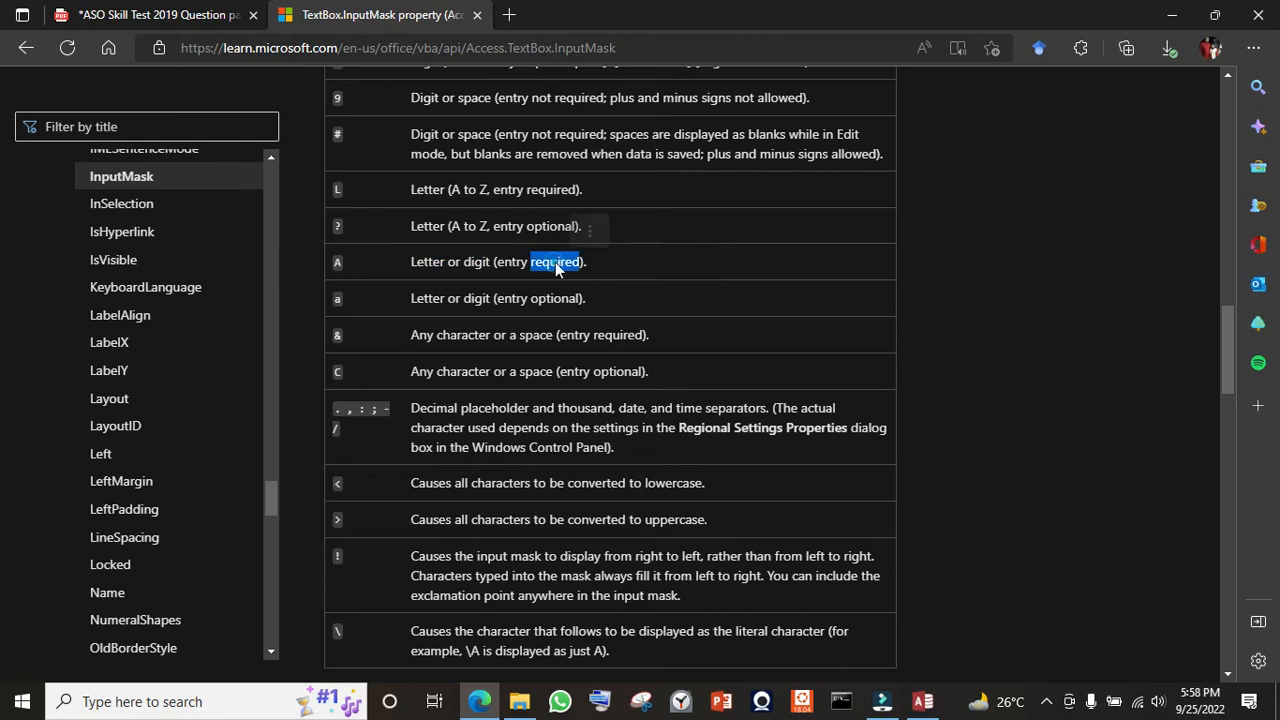
{"action": "left_click", "coordinate": [414, 260]}
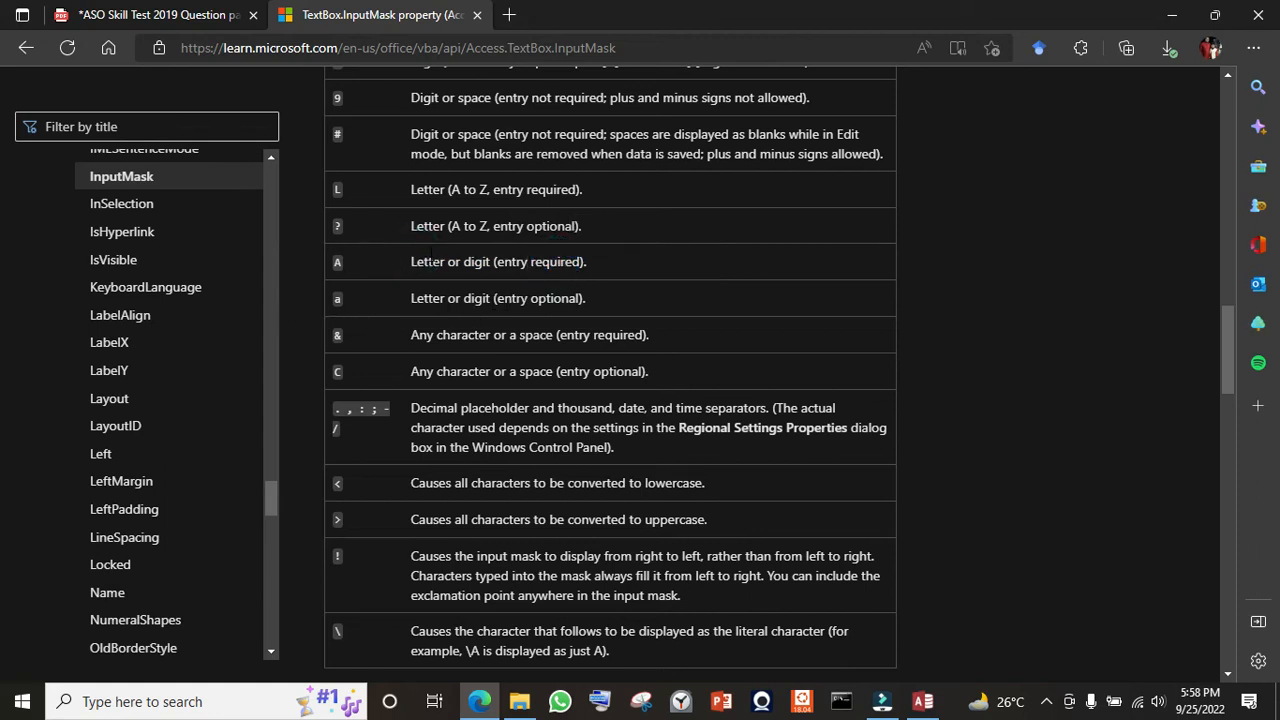
{"action": "left_click_drag", "start_coordinate": [408, 256], "coordinate": [586, 266]}
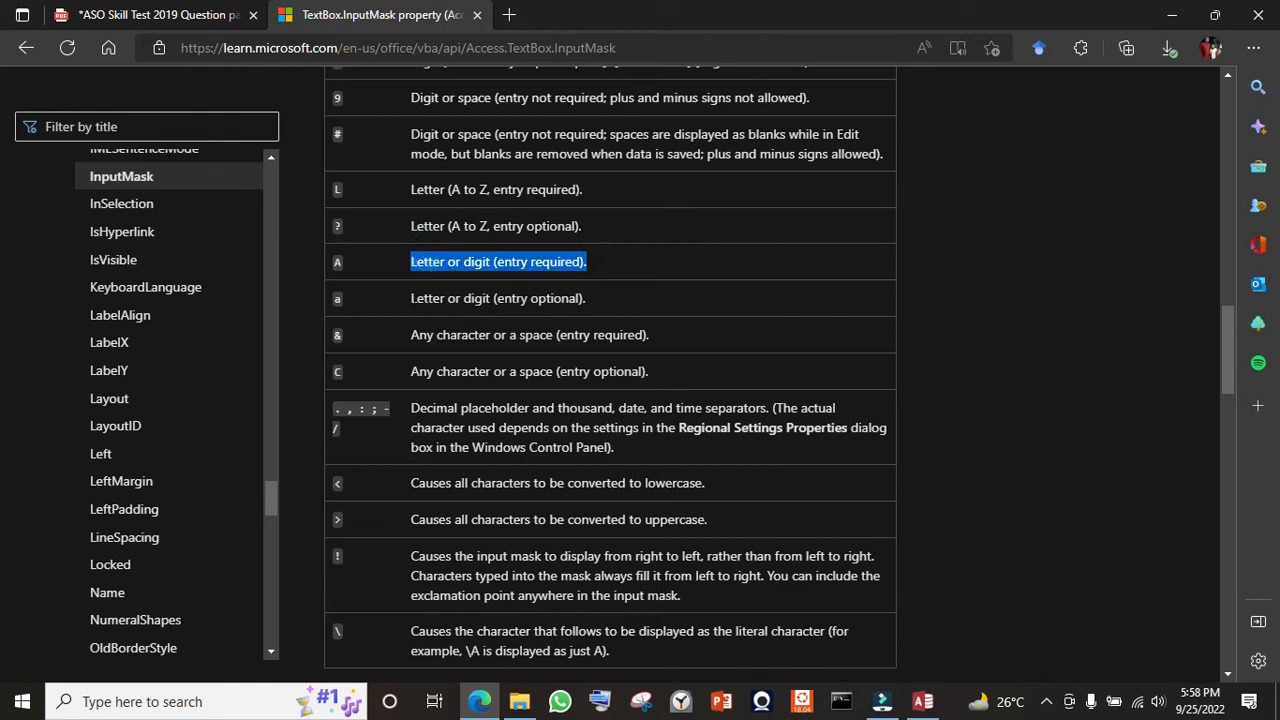
{"action": "left_click", "coordinate": [410, 261]}
{"action": "left_click_drag", "start_coordinate": [410, 261], "coordinate": [584, 264]}
{"action": "left_click", "coordinate": [190, 16]}
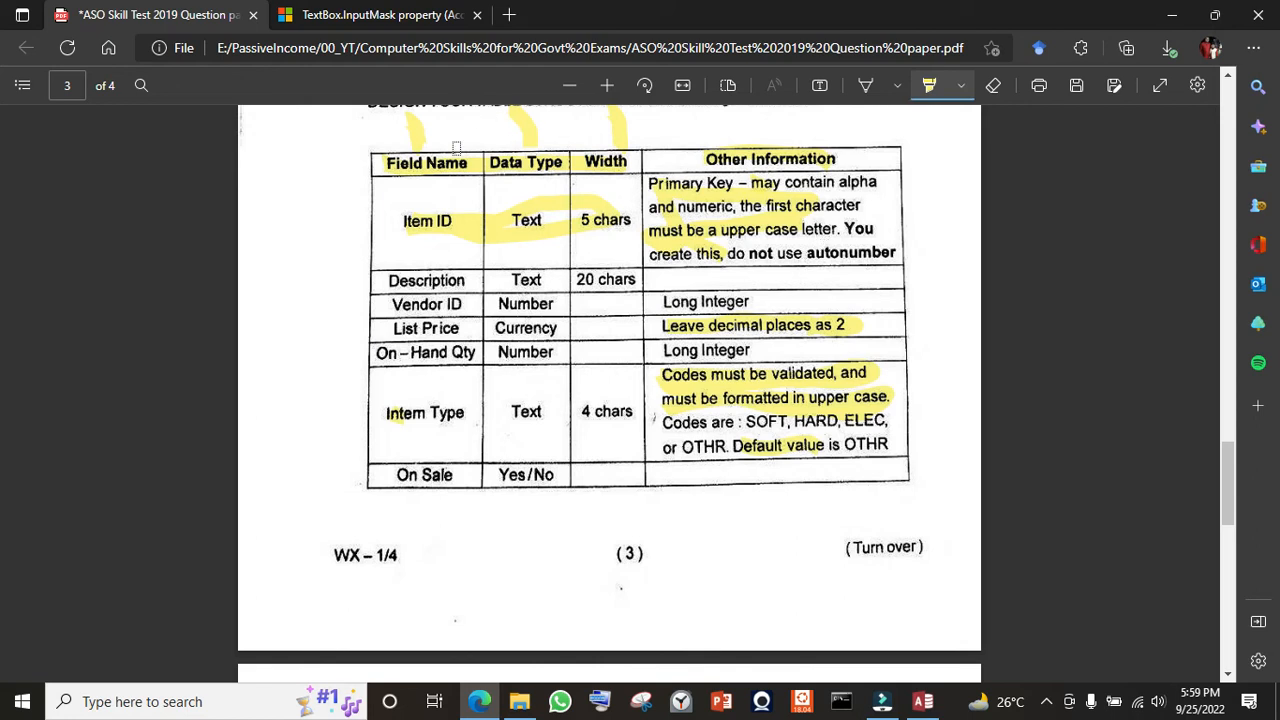
{"action": "key", "text": "ctrl+Tab"}
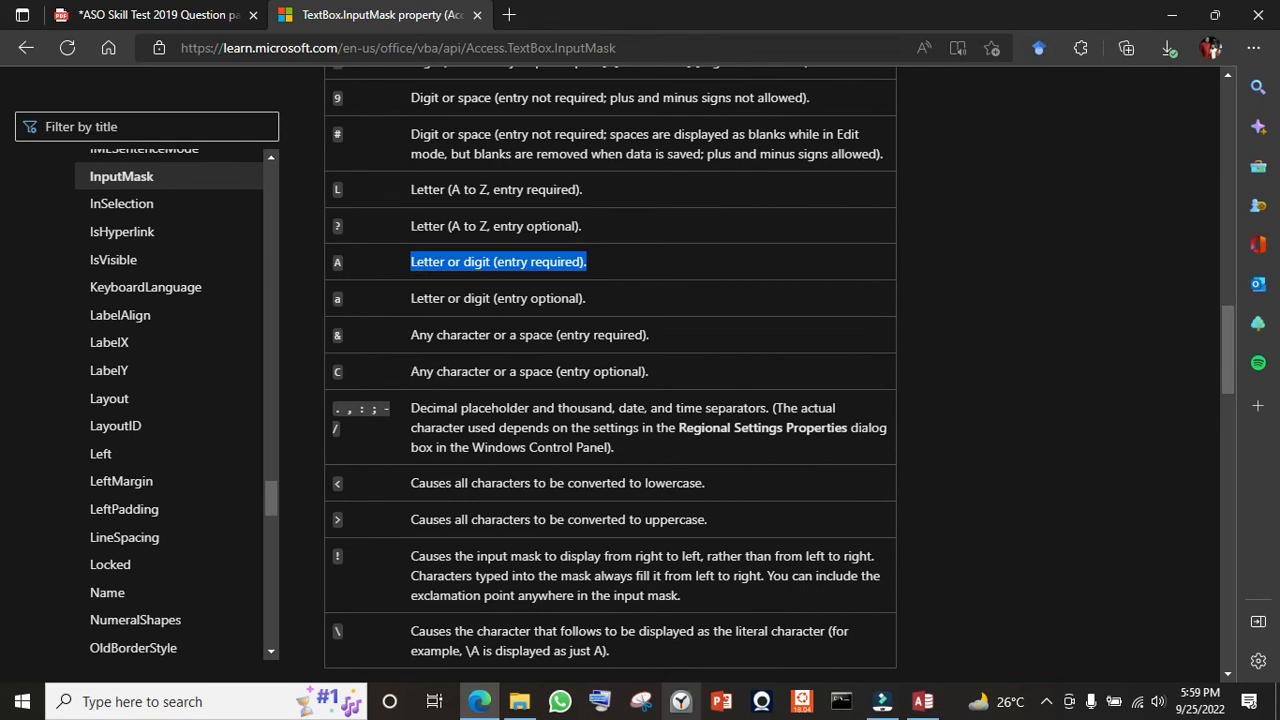
- Switch to Access and open Inventory_Table in Design View as read-only
{"action": "left_click", "coordinate": [922, 701]}
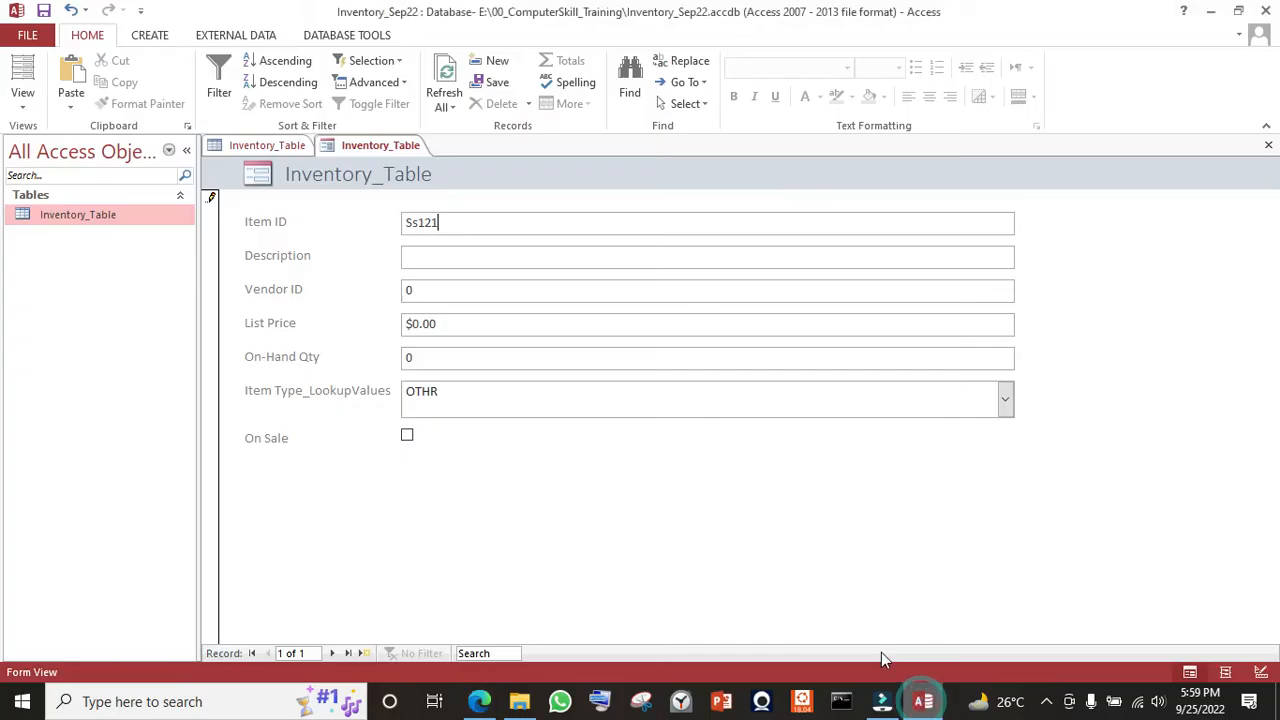
{"action": "left_click", "coordinate": [264, 145]}
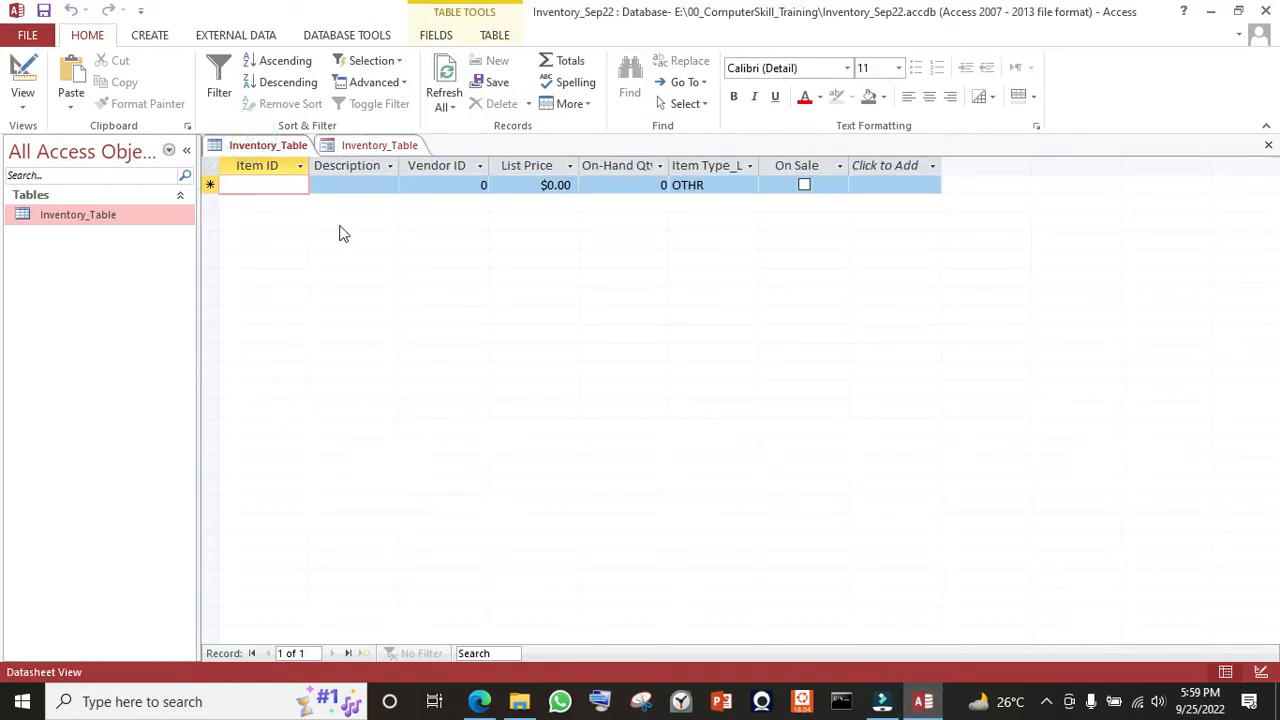
{"action": "left_click", "coordinate": [1261, 671]}
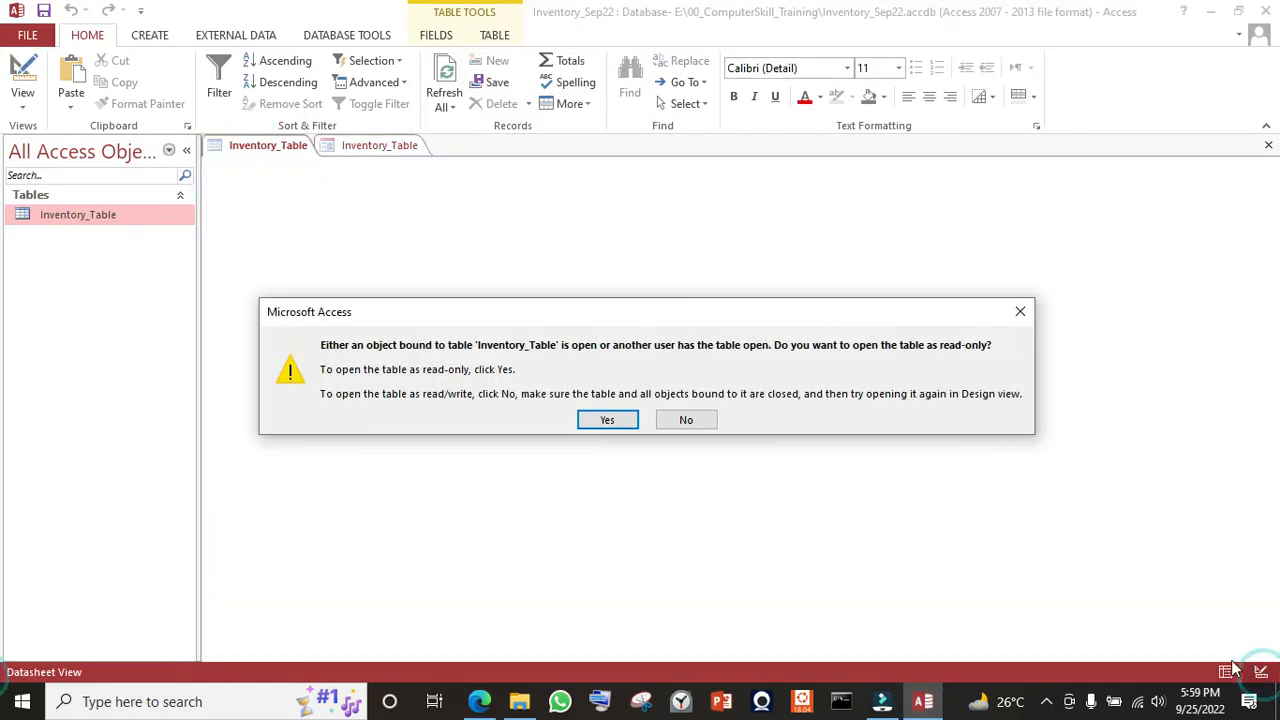
{"action": "left_click", "coordinate": [607, 420]}
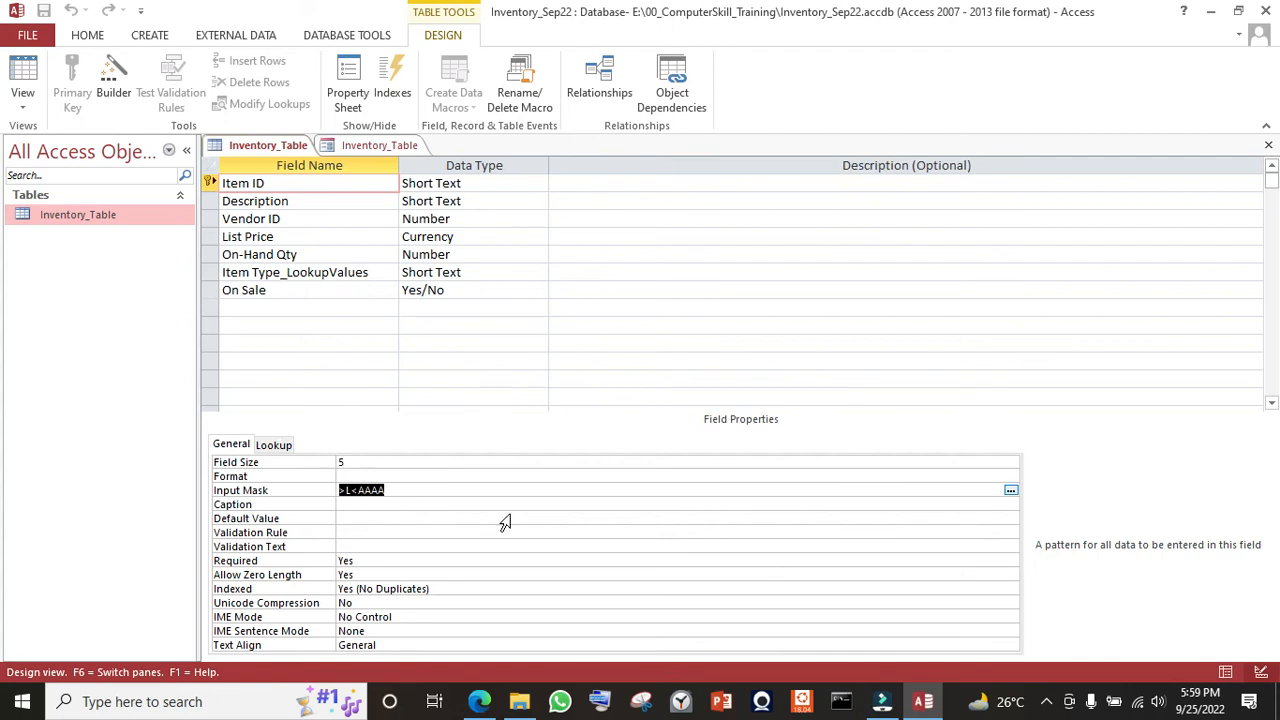
- Highlight the L mask character's description in the Edge article and compare it with the Item ID input mask in Access
{"action": "left_click", "coordinate": [482, 703]}
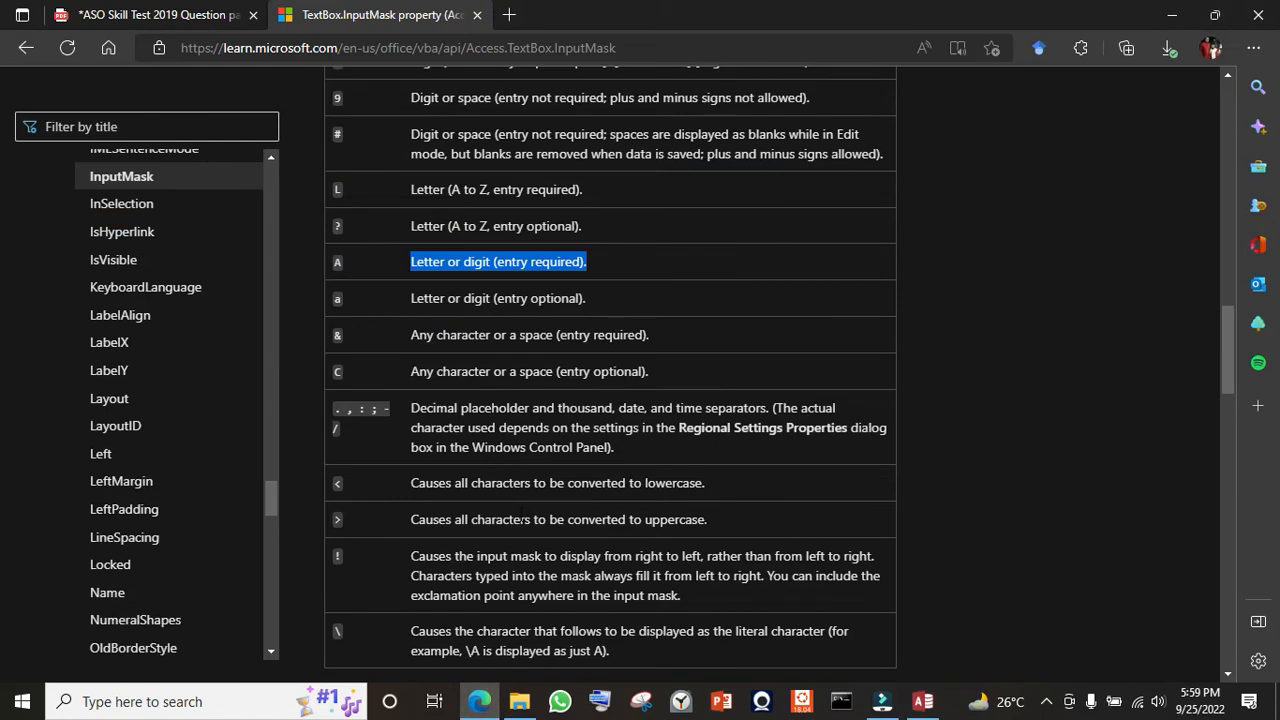
{"action": "scroll", "coordinate": [509, 468], "scroll_direction": "down", "scroll_amount": 1}
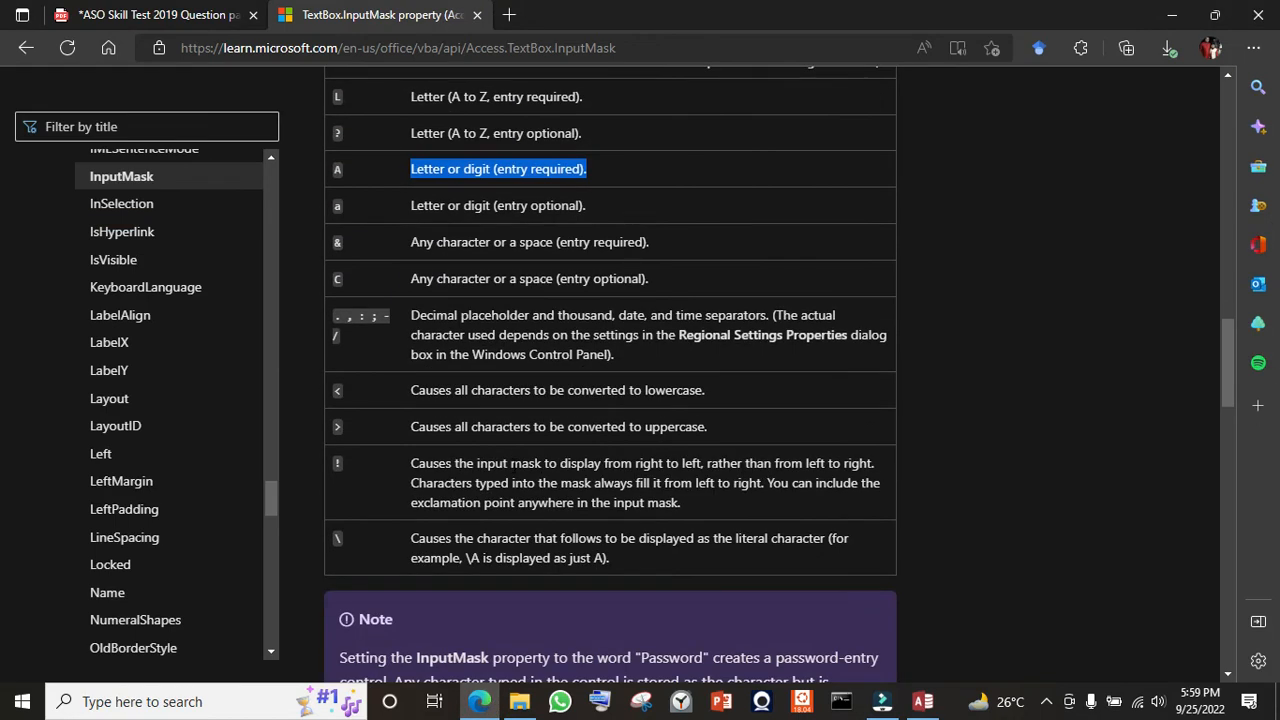
{"action": "scroll", "coordinate": [513, 470], "scroll_direction": "up", "scroll_amount": 1}
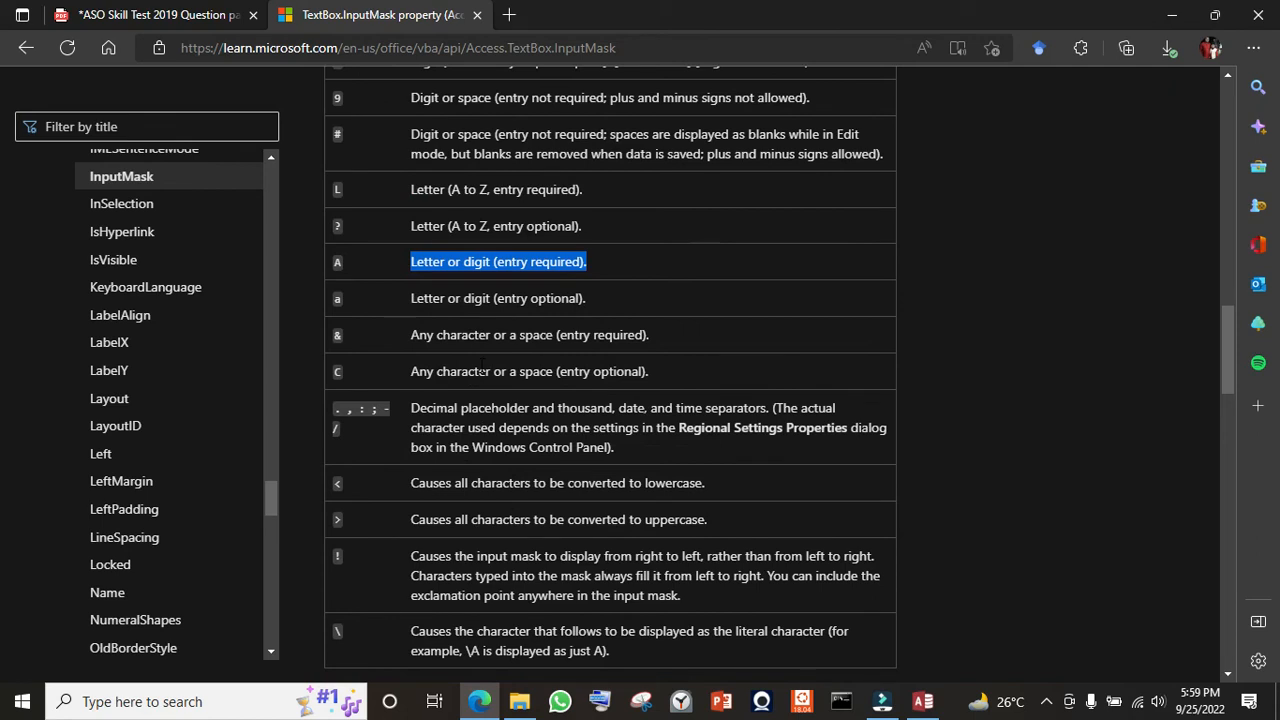
{"action": "left_click", "coordinate": [411, 196]}
{"action": "left_click_drag", "start_coordinate": [411, 190], "coordinate": [590, 181]}
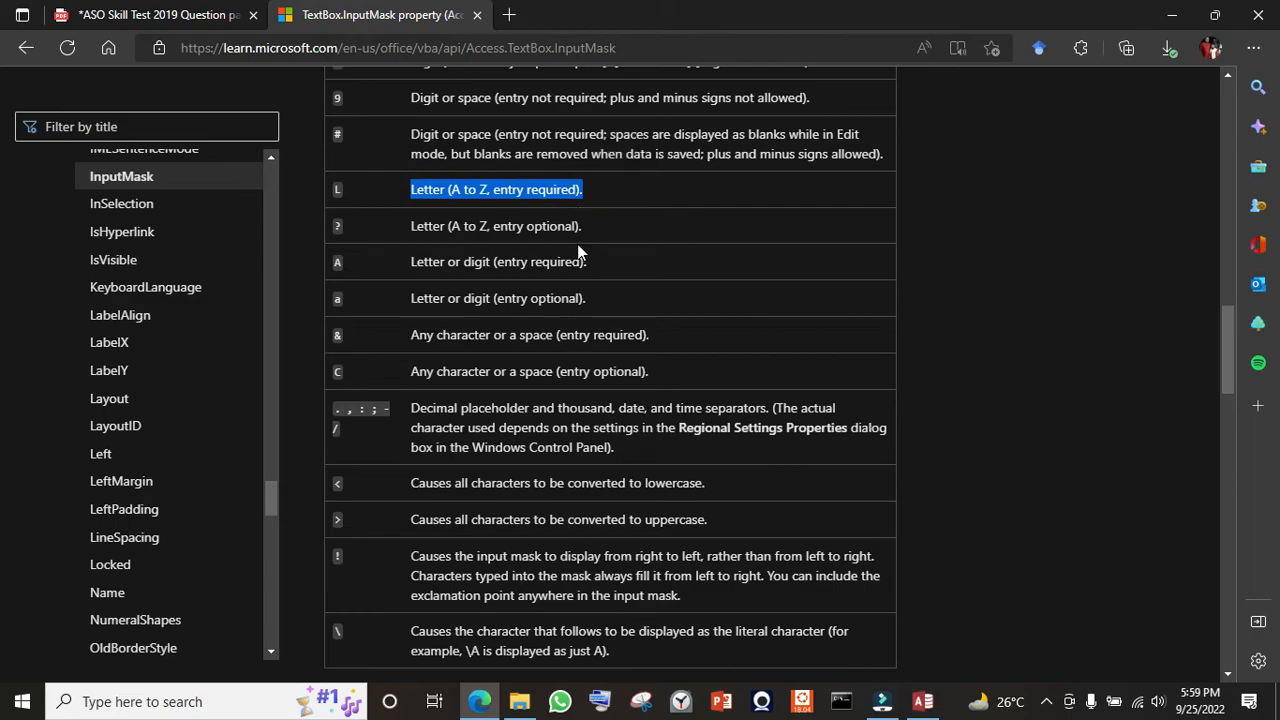
{"action": "key", "text": "alt+Tab"}
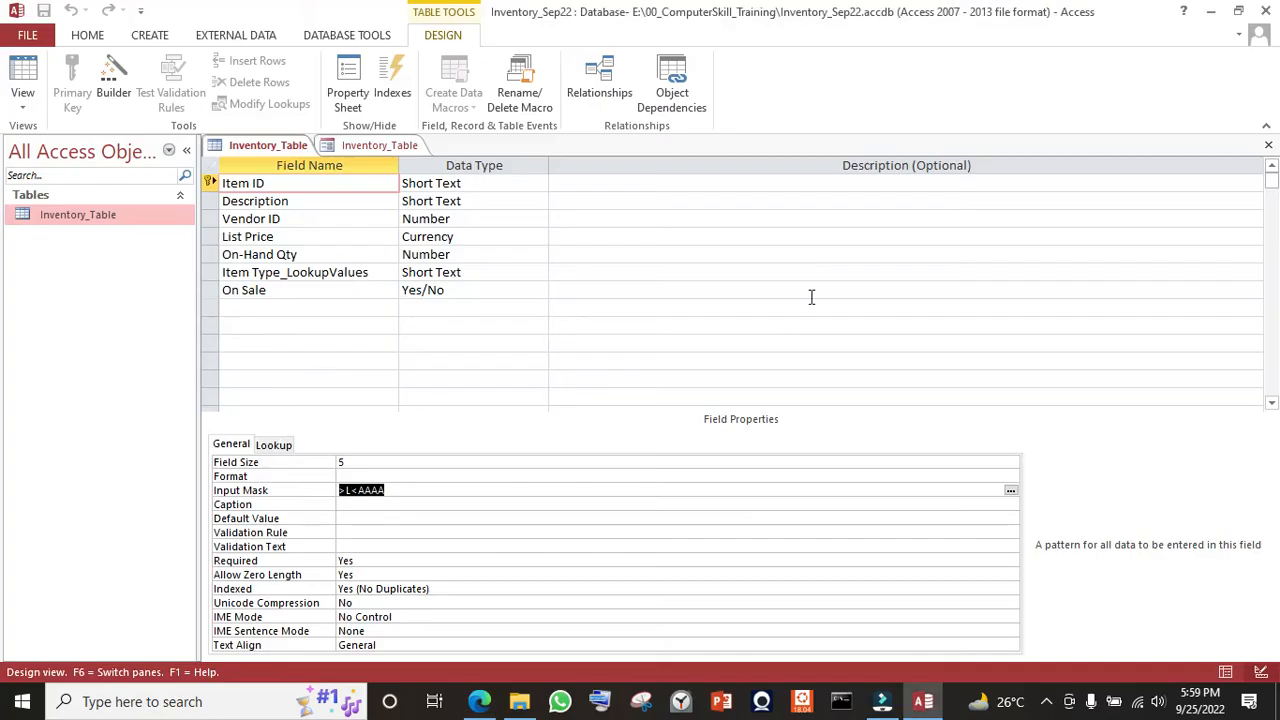
{"action": "left_click", "coordinate": [439, 507]}
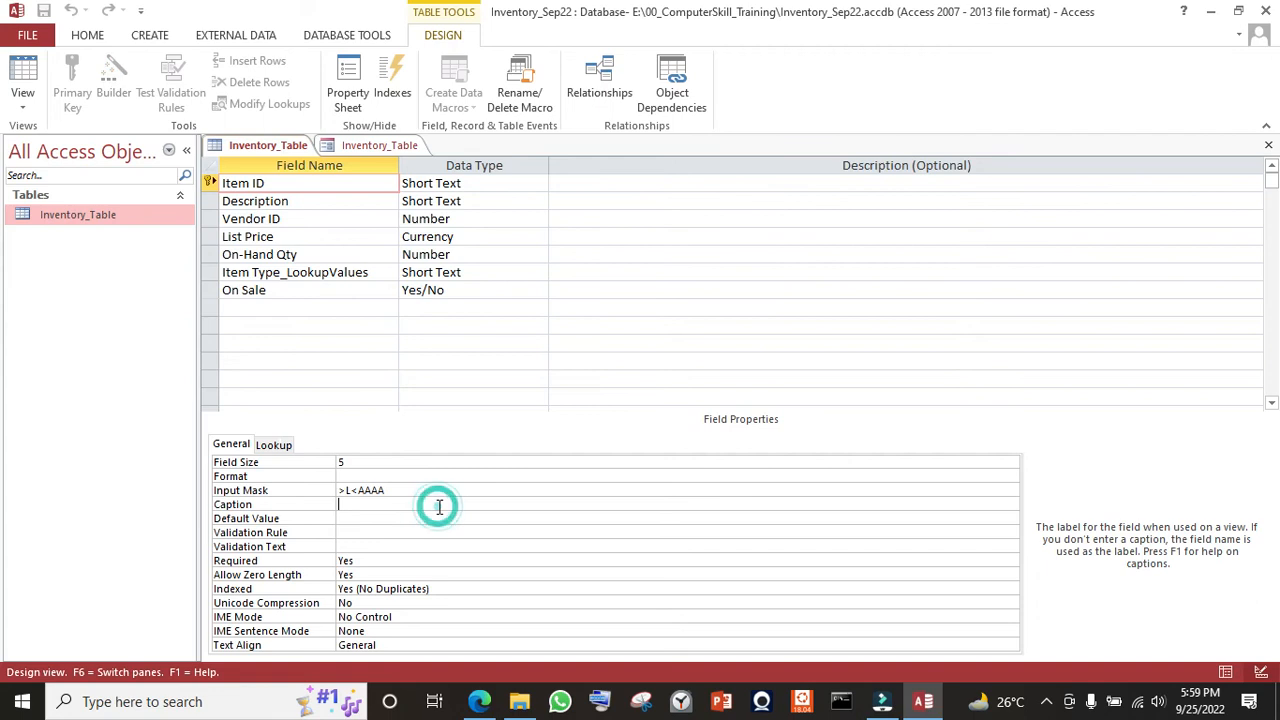
- Compare the form's Item ID entry with the question paper's field requirements and the article's input mask characters
{"action": "left_click", "coordinate": [372, 150]}
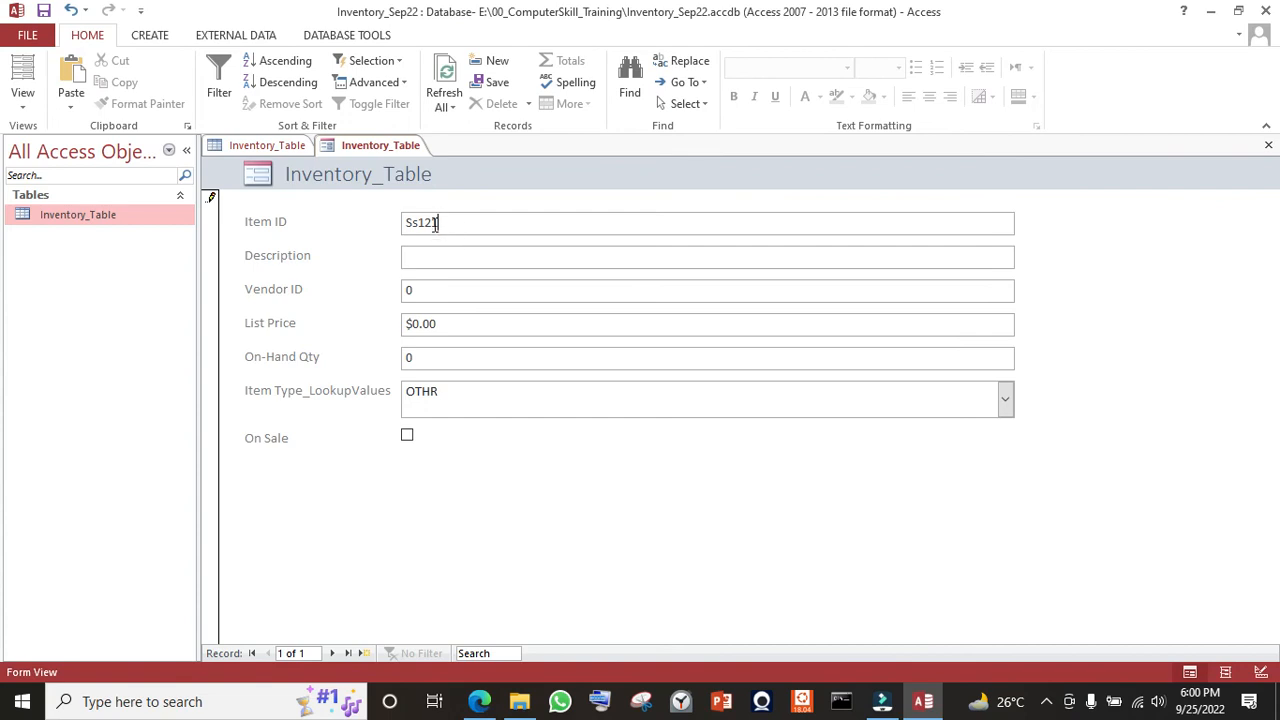
{"action": "key", "text": "alt+Tab"}
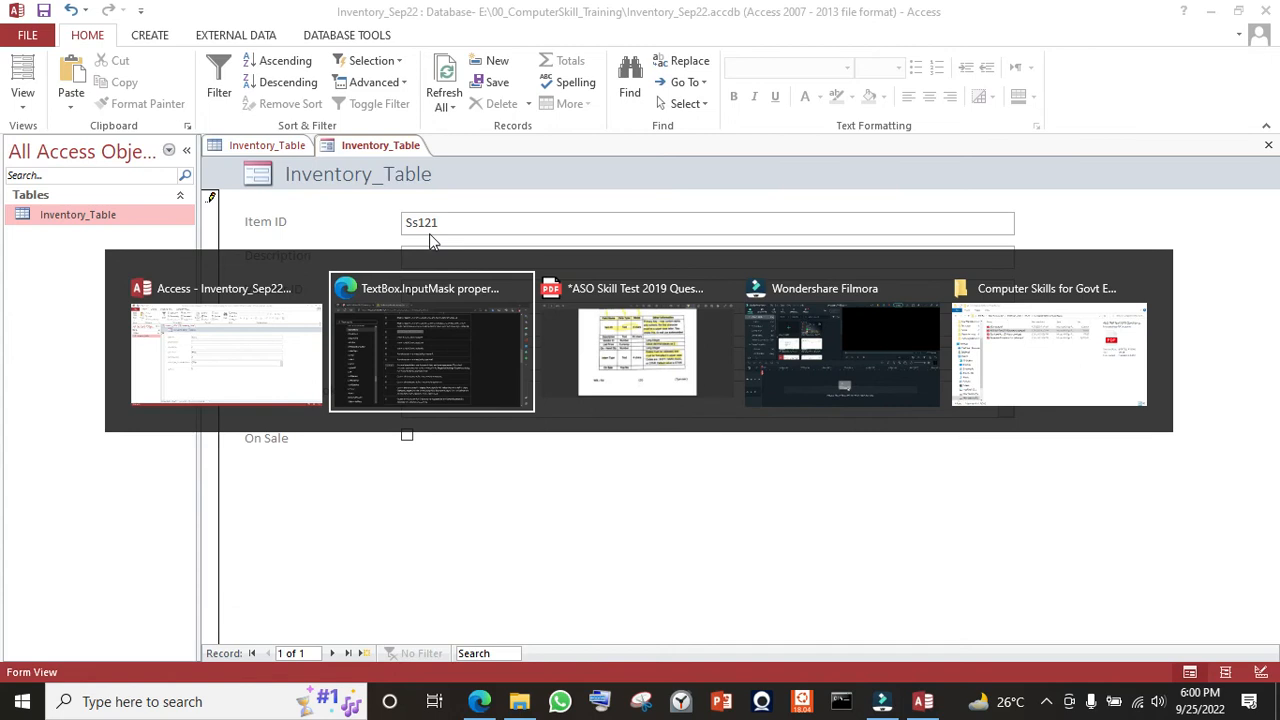
{"action": "key", "text": "Escape"}
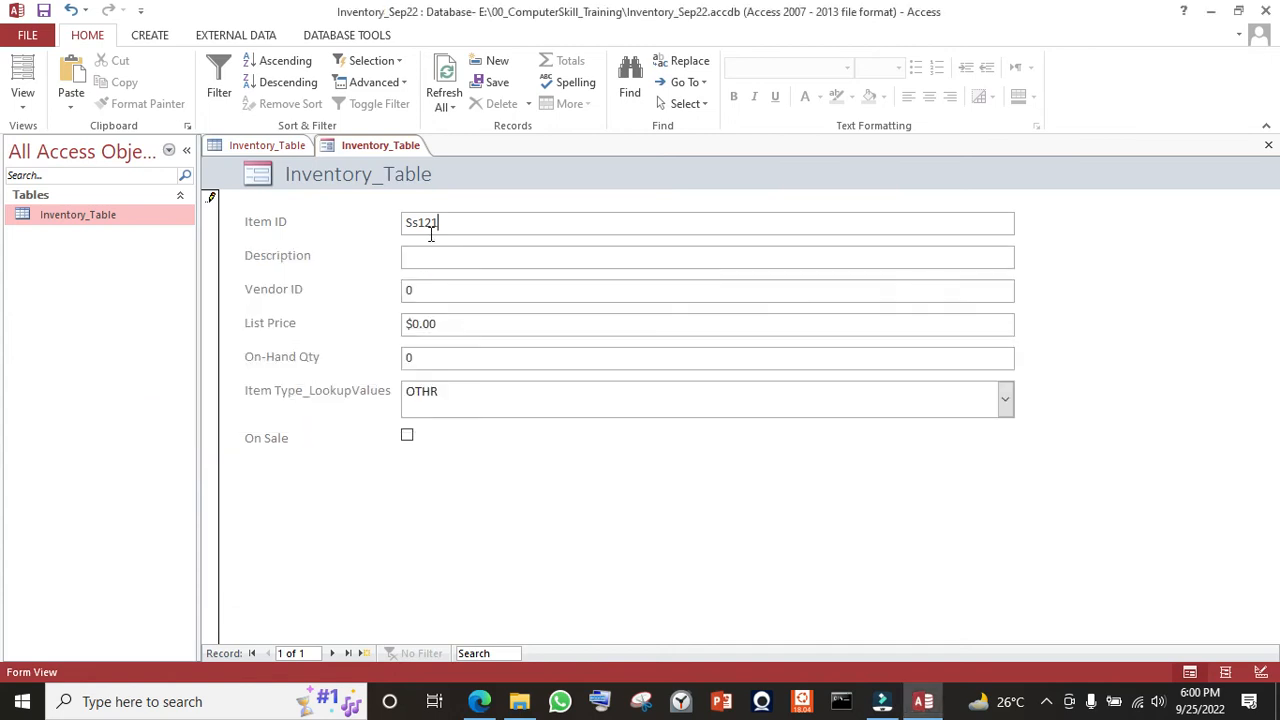
{"action": "key", "text": "alt+Tab"}
{"action": "key", "text": "alt+Tab"}
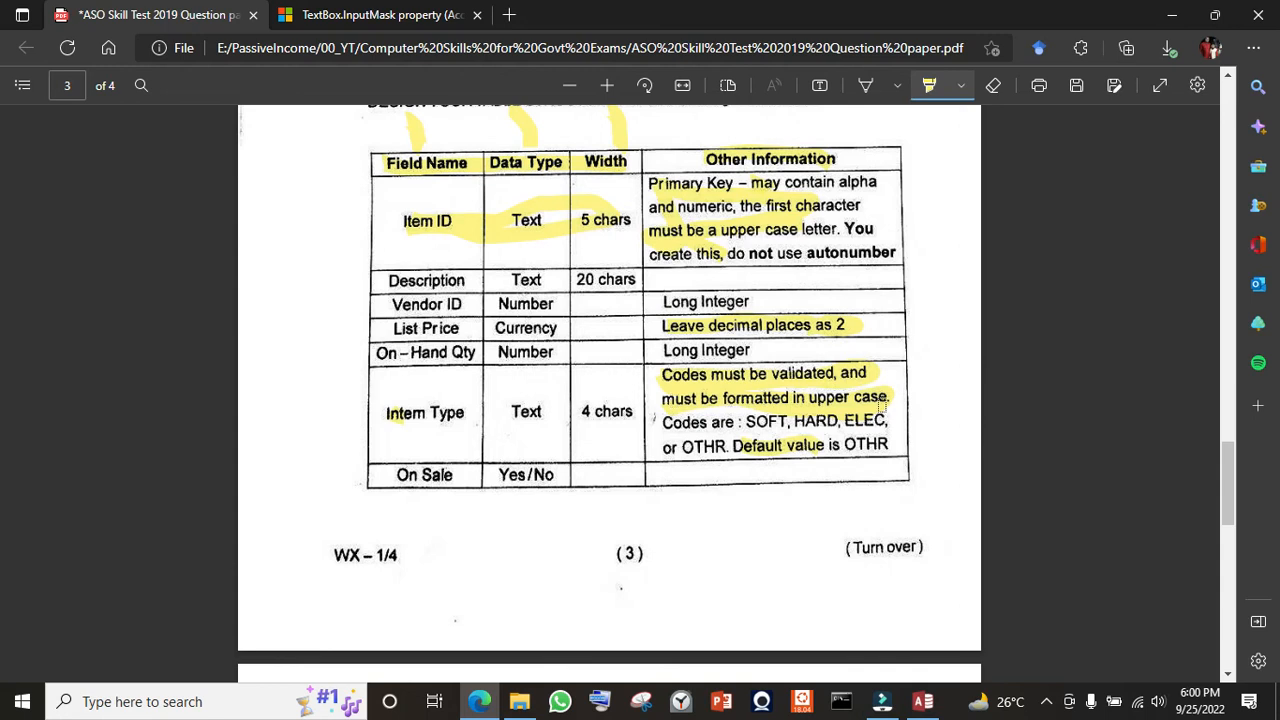
{"action": "key", "text": "alt+Tab"}
{"action": "key", "text": "alt+Tab"}
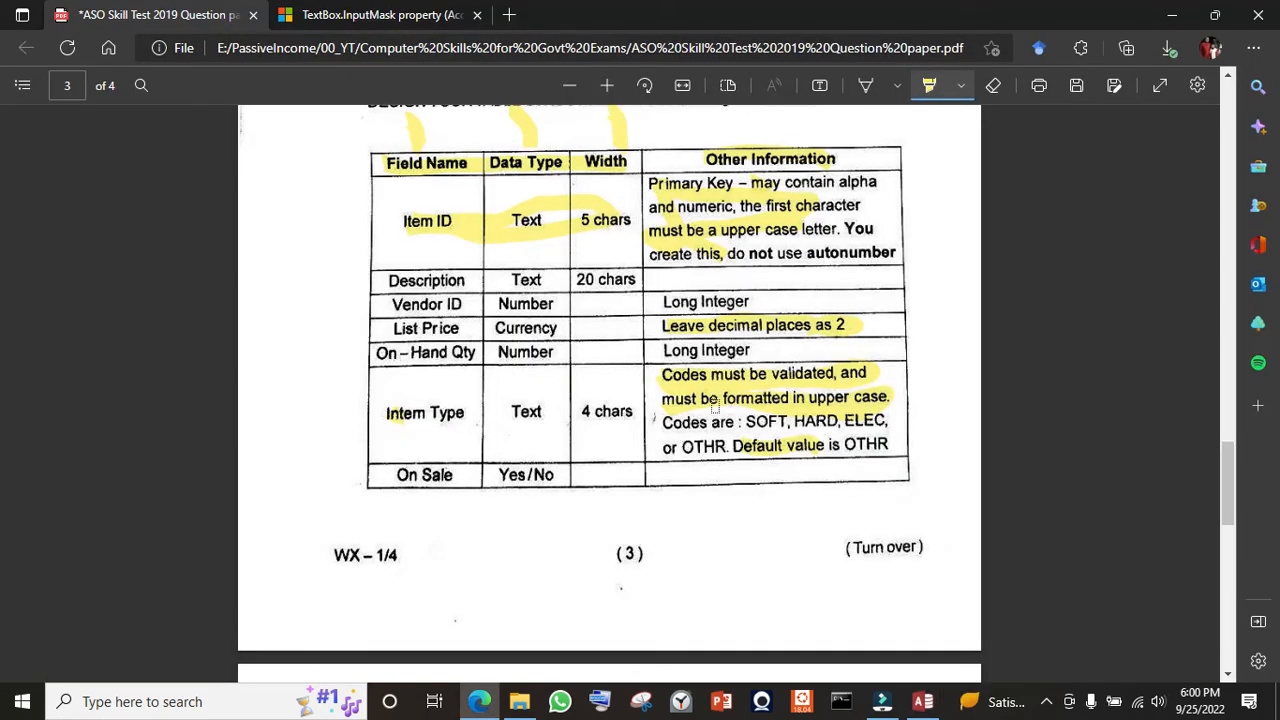
{"action": "key", "text": "alt+Tab"}
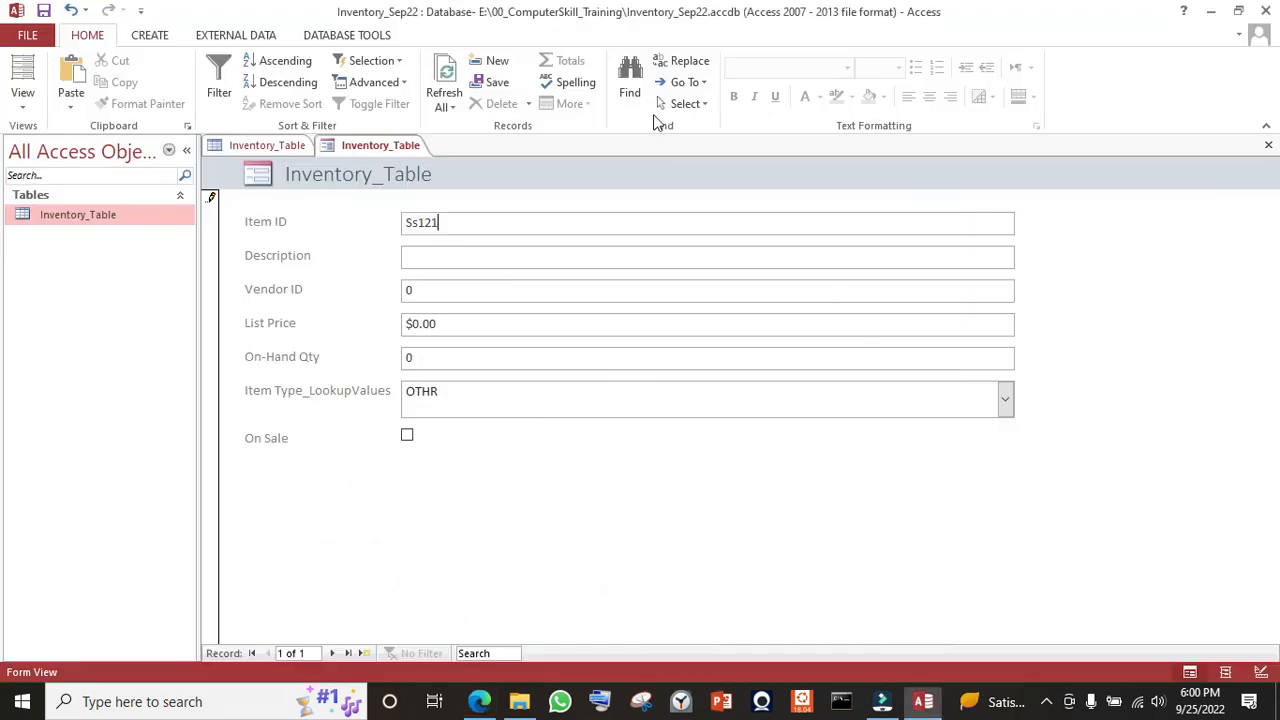
{"action": "key", "text": "alt+Tab"}
{"action": "key", "text": "Tab"}
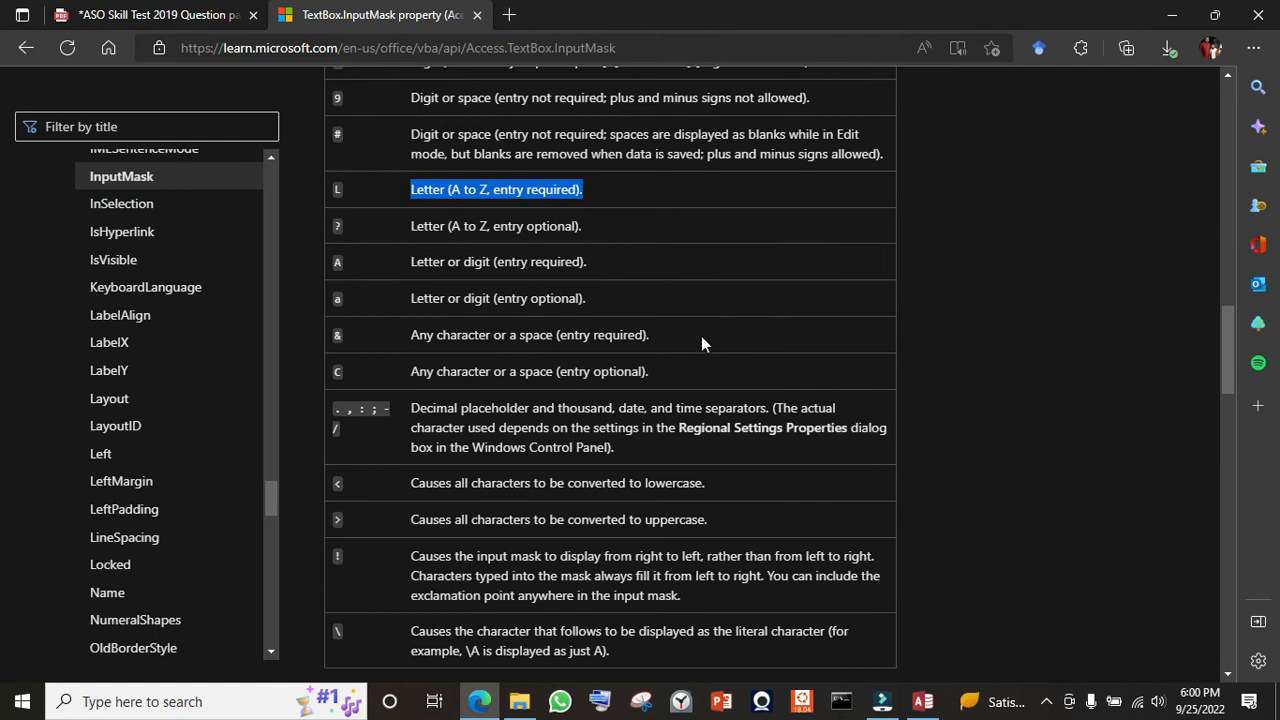
{"action": "scroll", "coordinate": [701, 343], "scroll_direction": "up", "scroll_amount": 1}
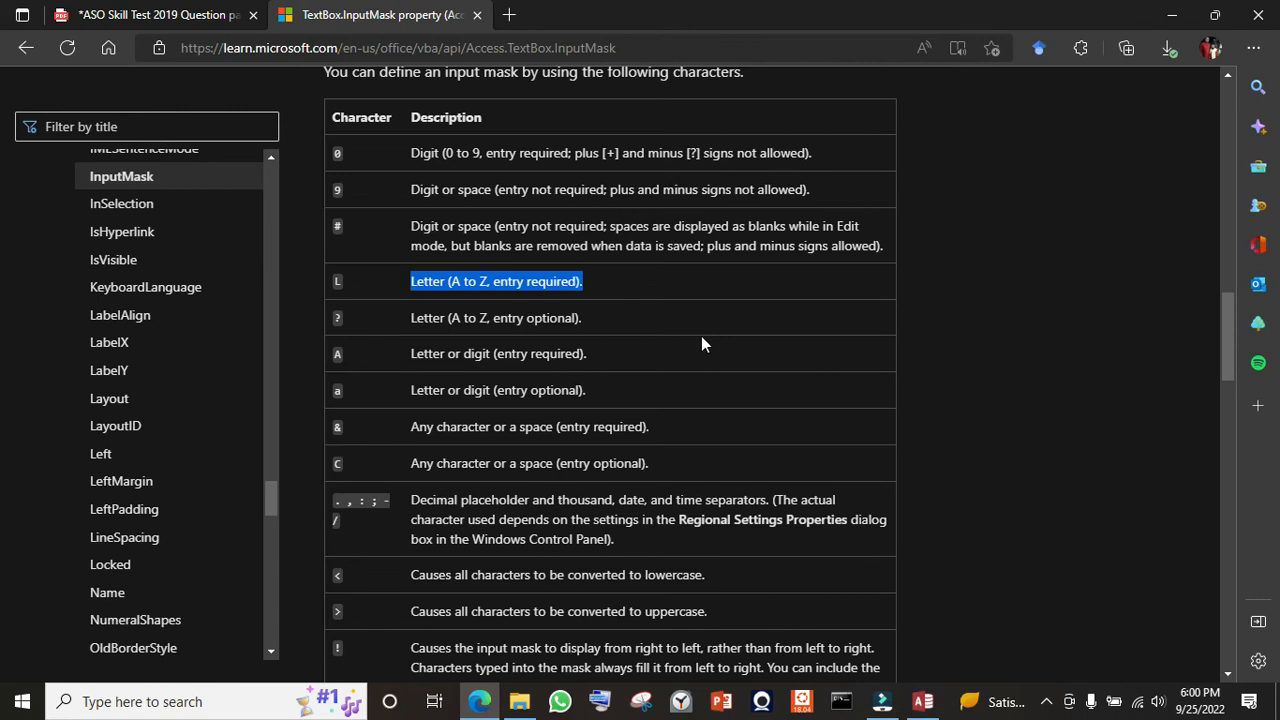
{"action": "key", "text": "alt+Tab"}
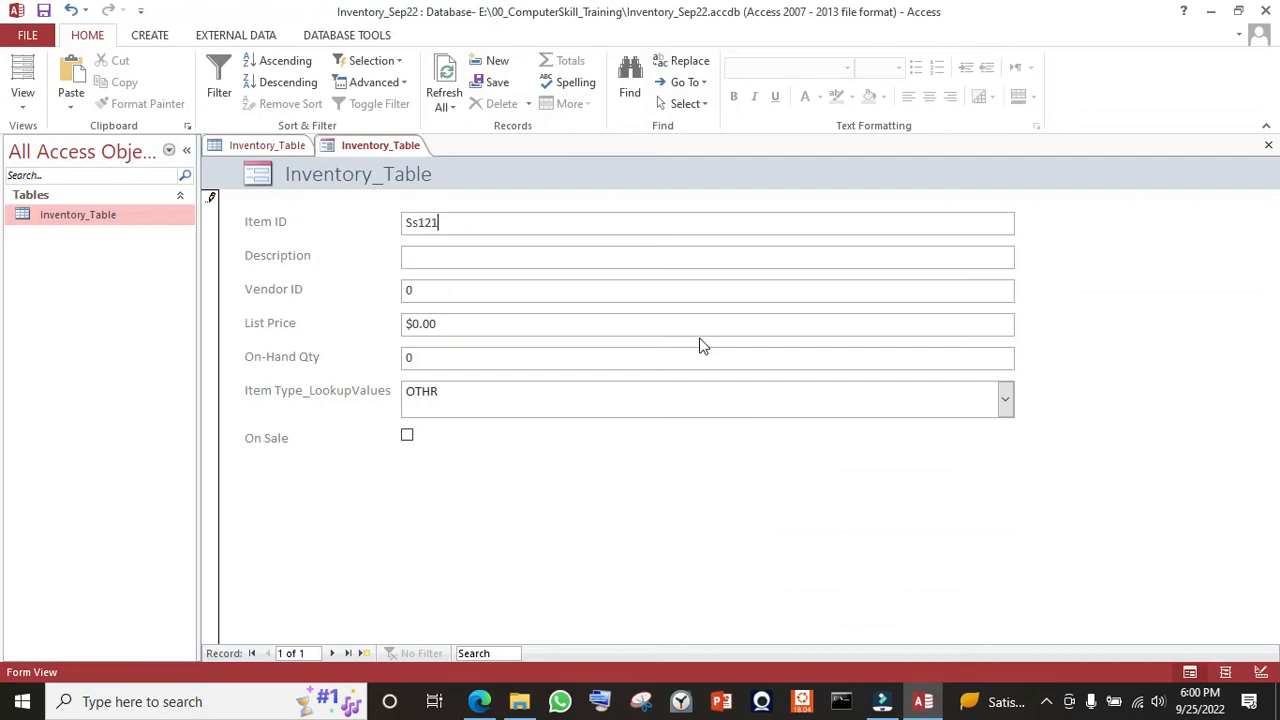
{"action": "key", "text": "alt+Tab"}
{"action": "key", "text": "alt+Tab"}
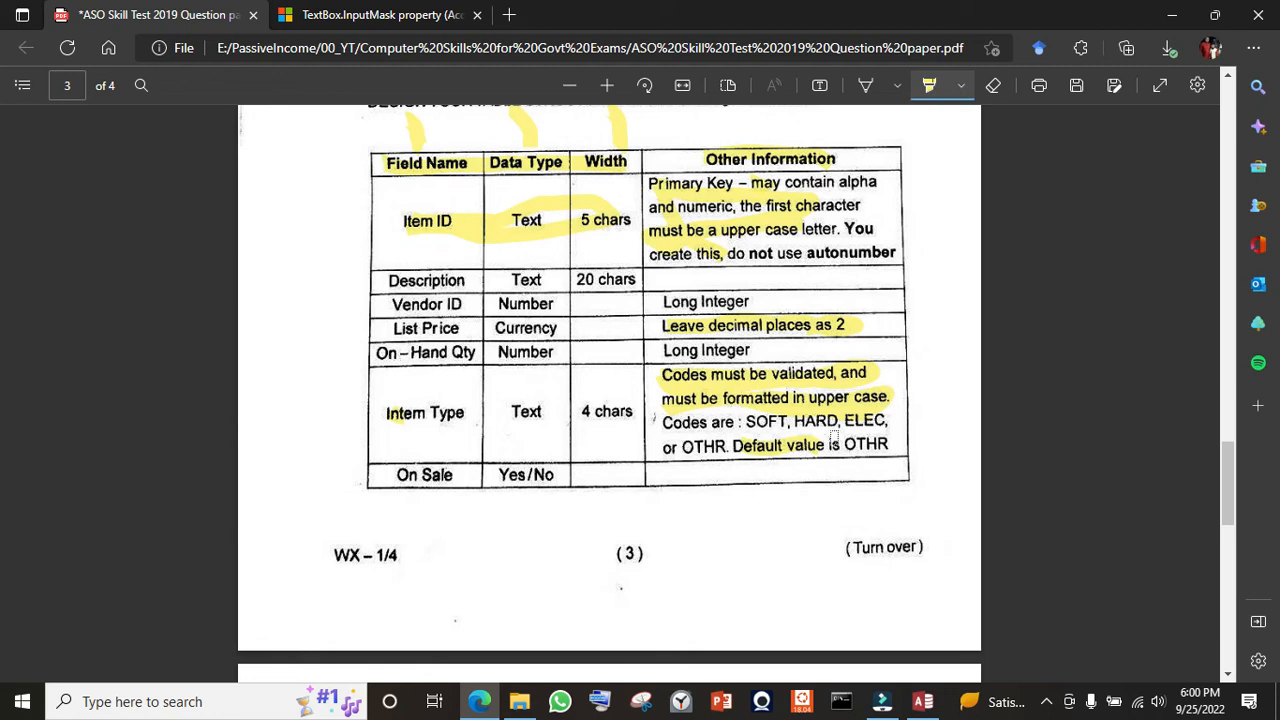
{"action": "key", "text": "alt+Tab"}
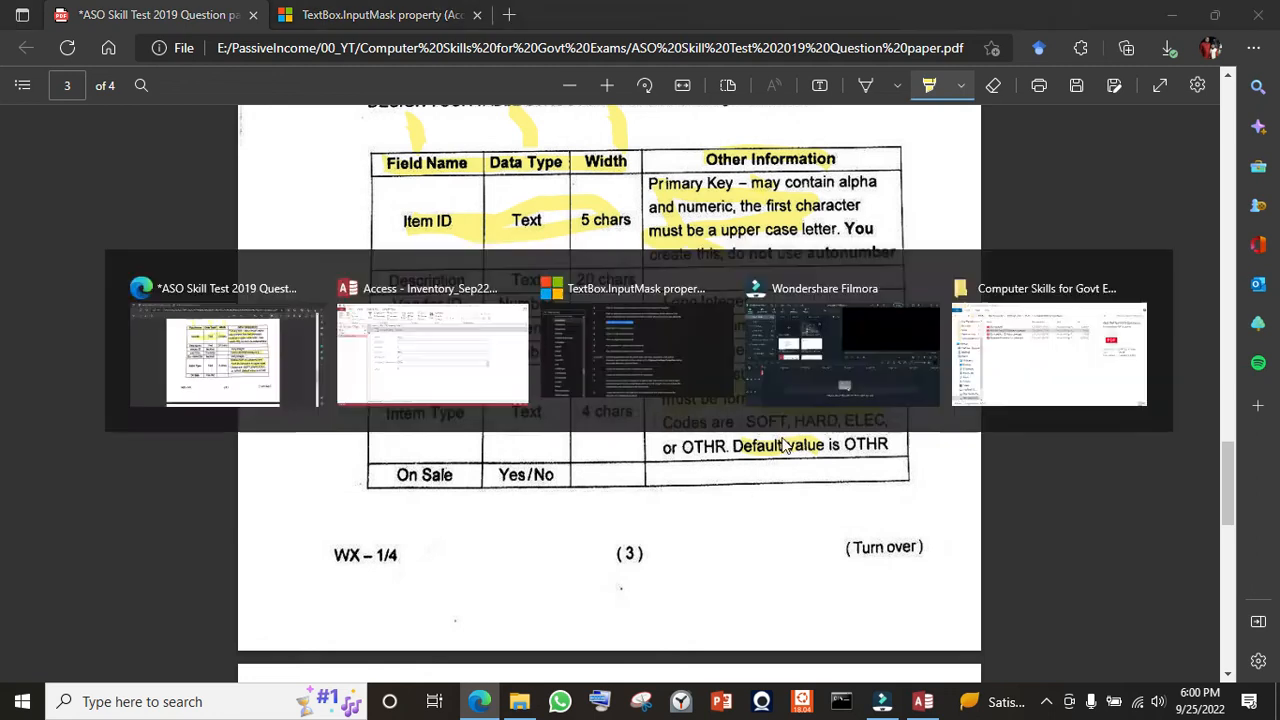
- Examine the Validation Rule and Validation Text properties of Item ID in the table's Design View
{"action": "left_click", "coordinate": [252, 150]}
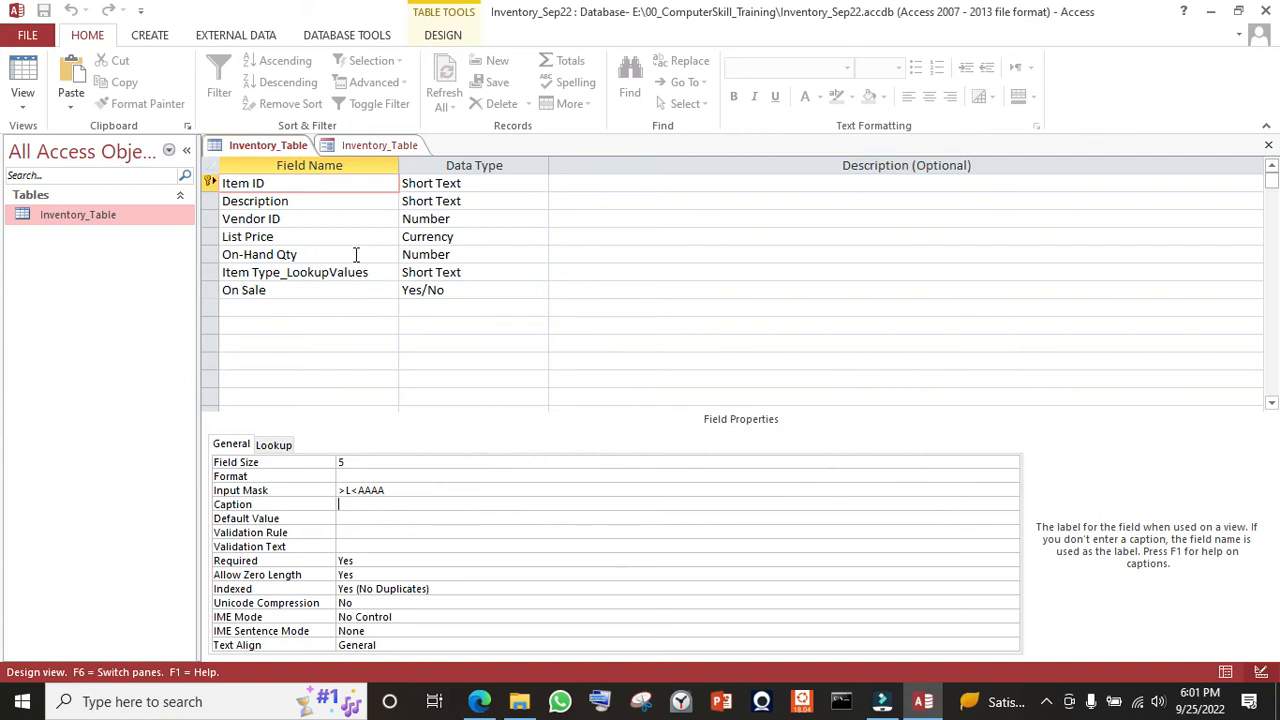
{"action": "left_click", "coordinate": [366, 535]}
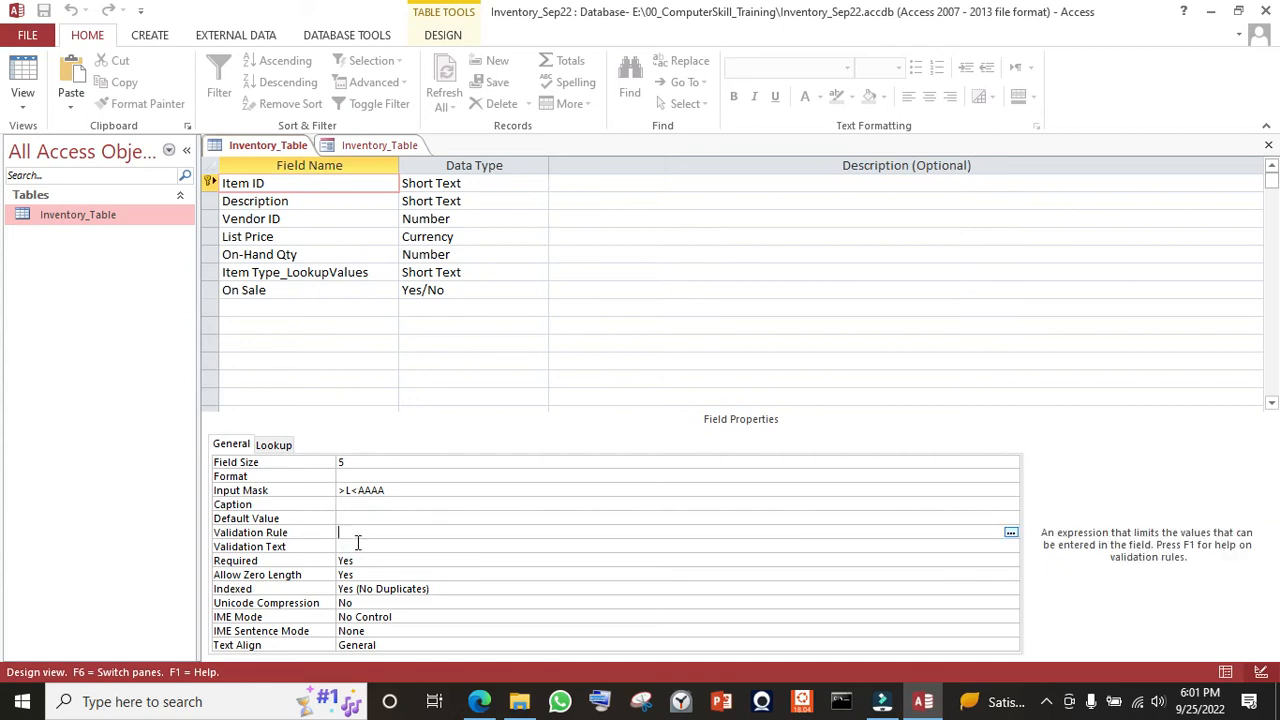
{"action": "left_click", "coordinate": [353, 547]}
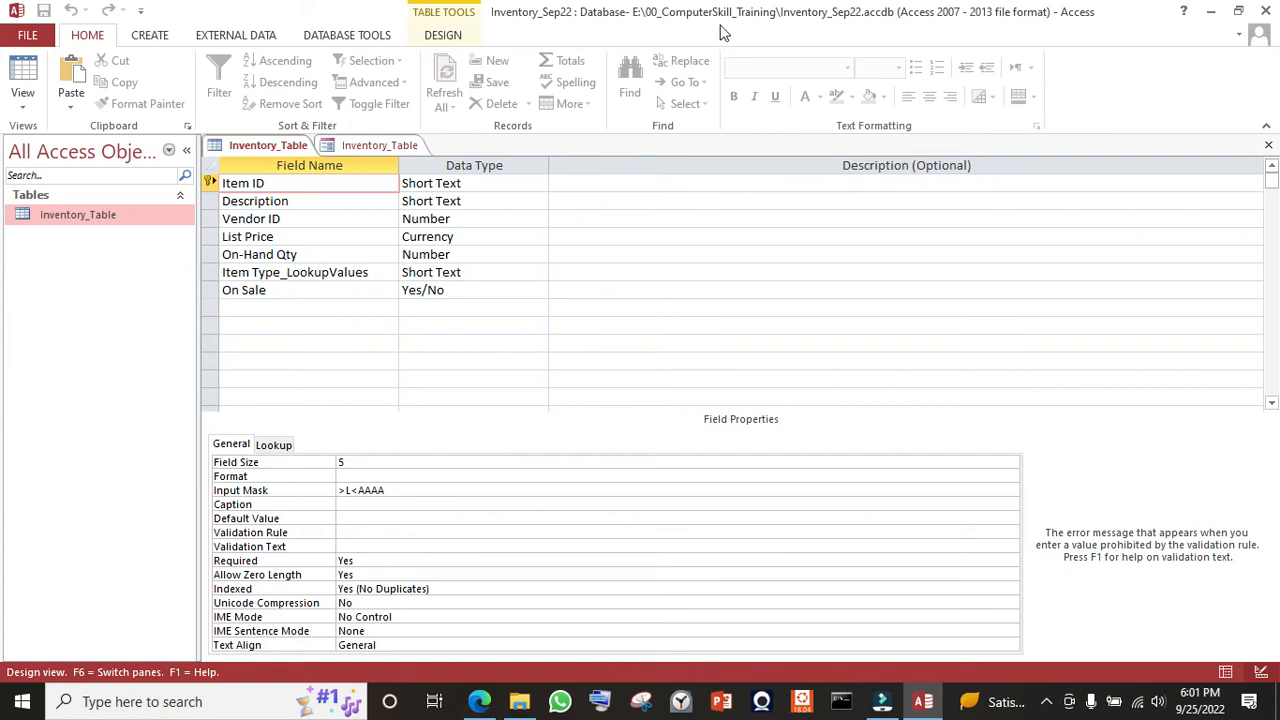
- Close the Inventory_Table form without saving its design
{"action": "left_click", "coordinate": [371, 145]}
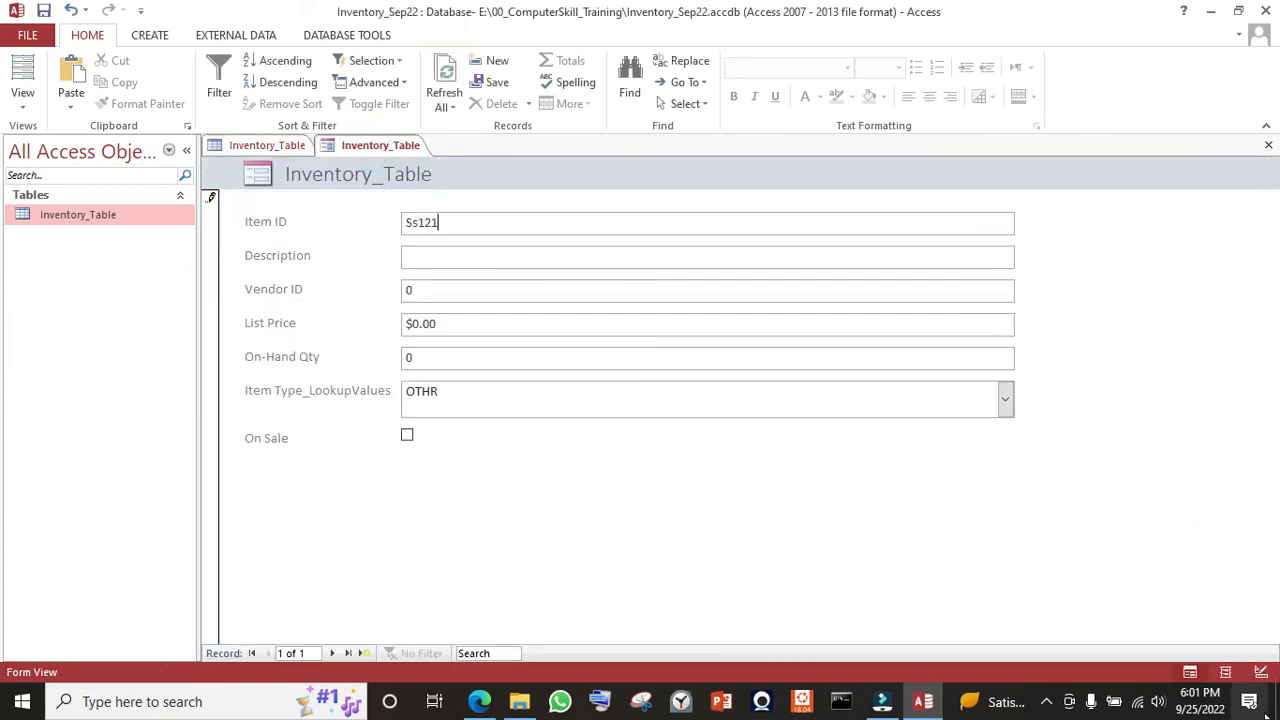
{"action": "right_click", "coordinate": [385, 146]}
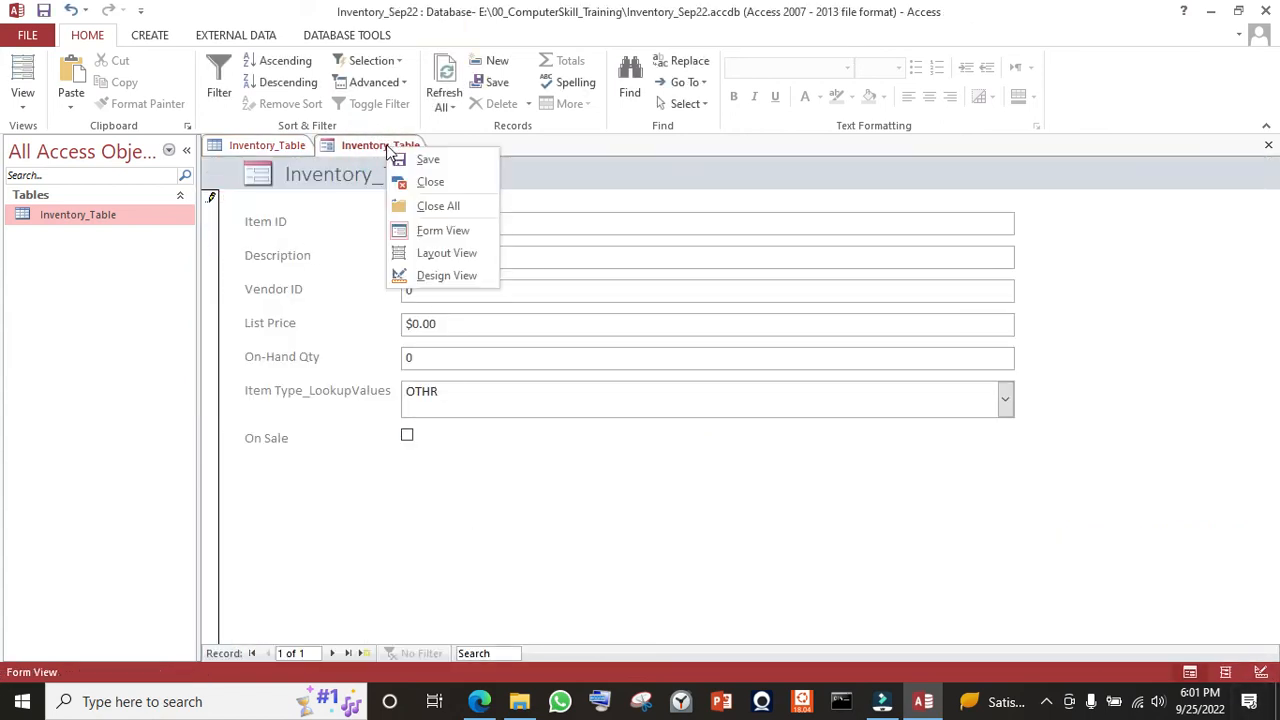
{"action": "left_click", "coordinate": [429, 182]}
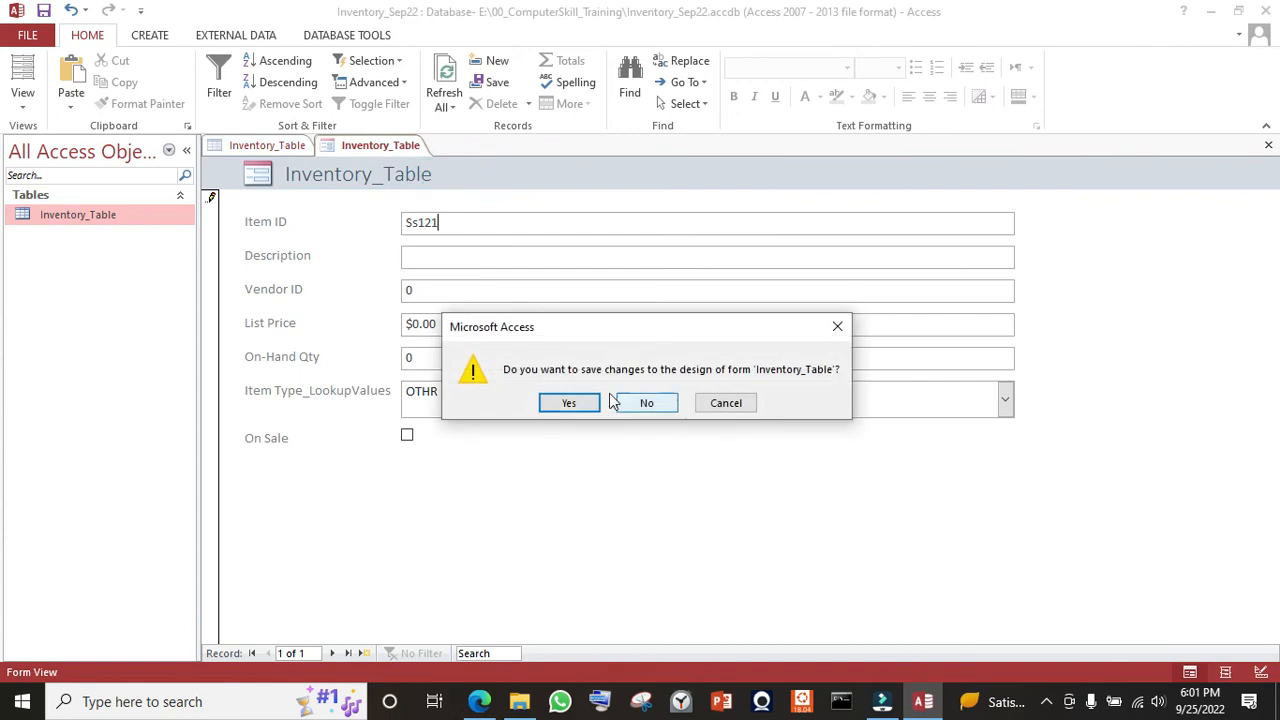
{"action": "left_click", "coordinate": [646, 402]}
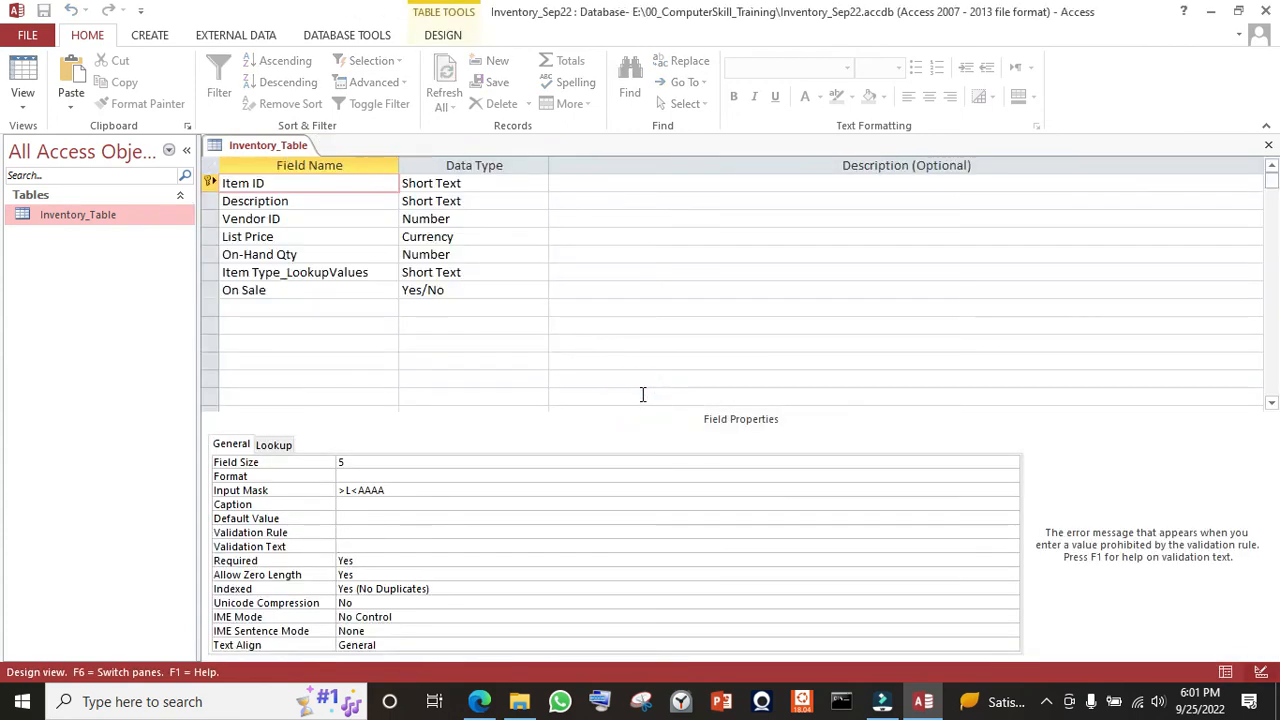
- Try to edit Item ID's Validation Text in the table's read-only Design View
{"action": "left_click", "coordinate": [380, 546]}
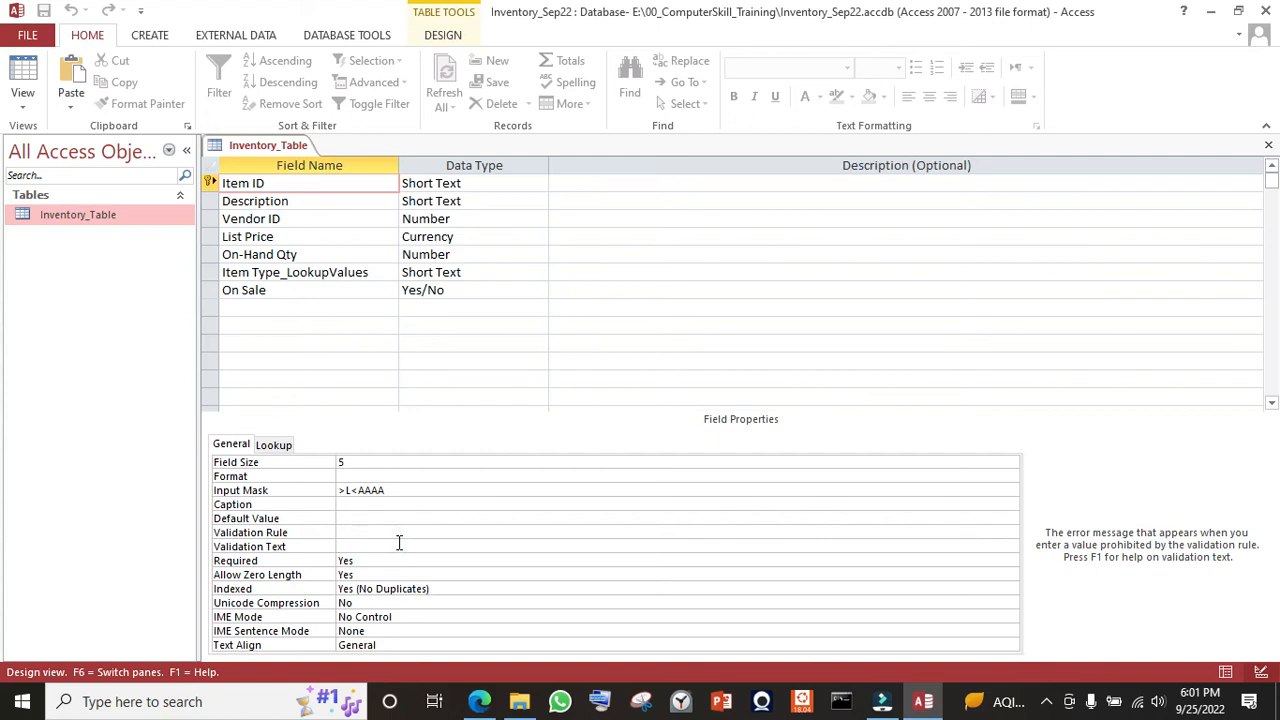
{"action": "left_click", "coordinate": [711, 291]}
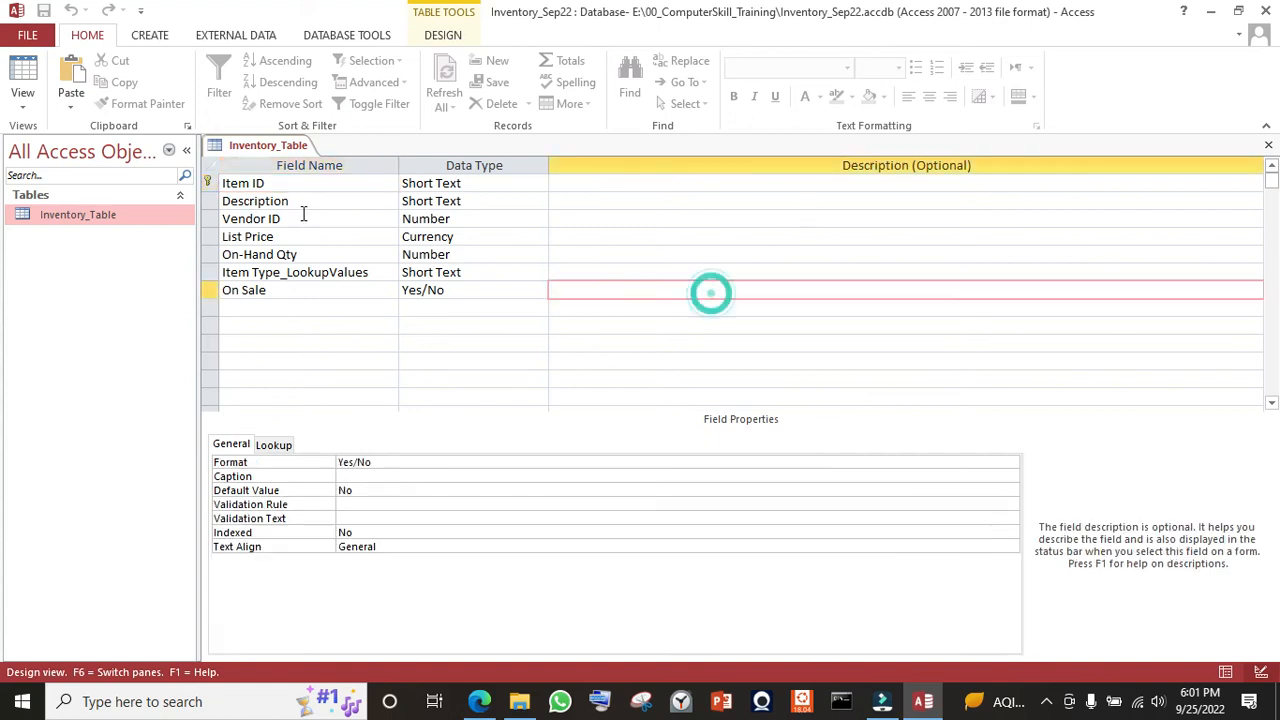
{"action": "left_click", "coordinate": [293, 180]}
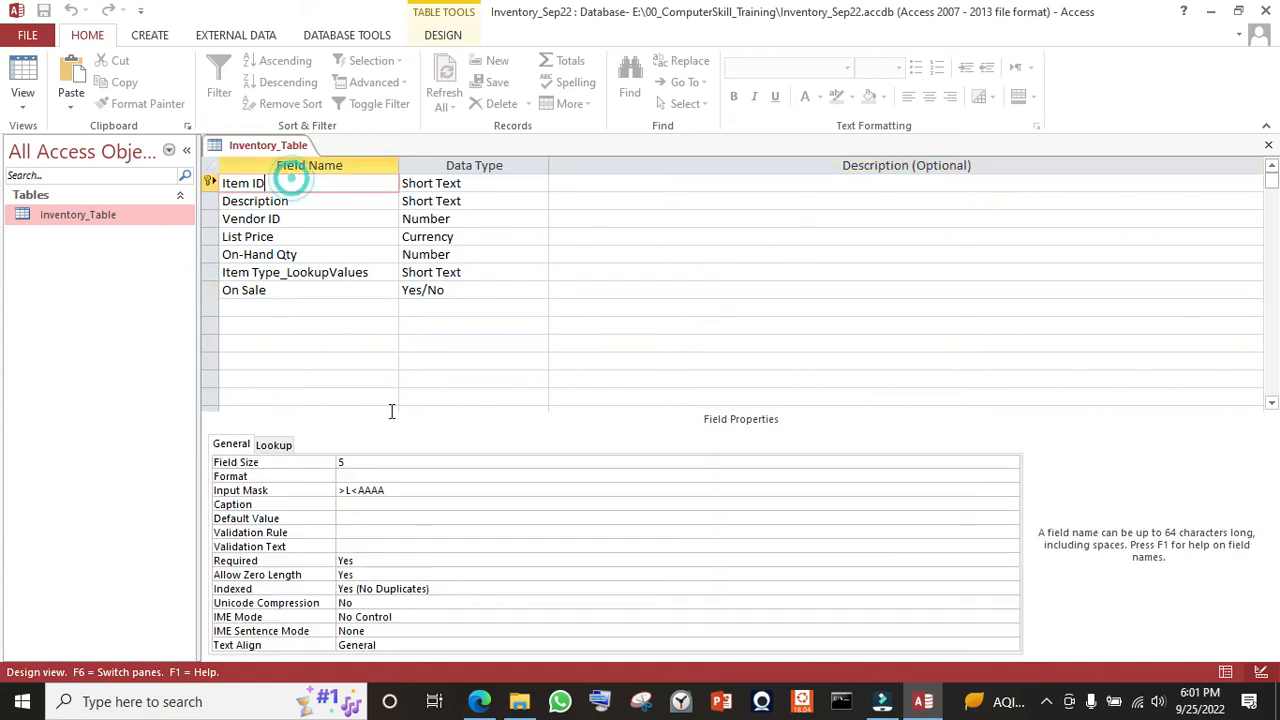
{"action": "left_click", "coordinate": [370, 547]}
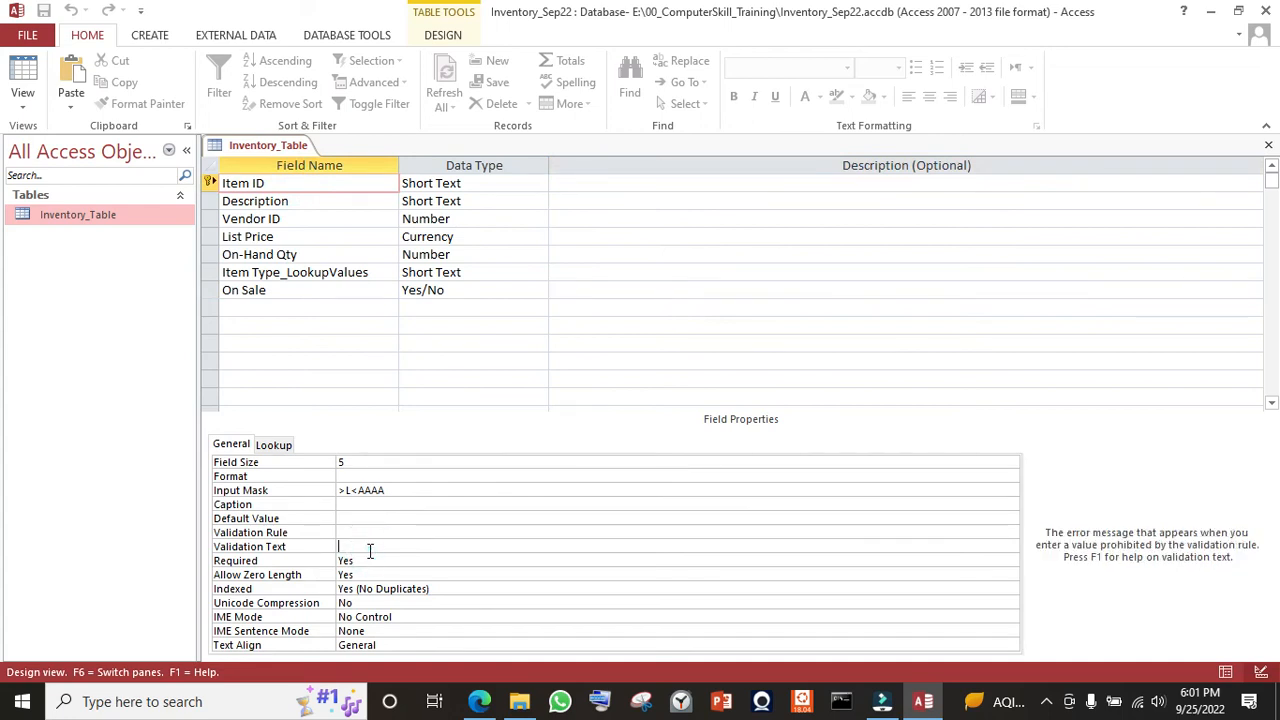
- Close Inventory_Table and reopen it in an editable Design View
{"action": "right_click", "coordinate": [258, 146]}
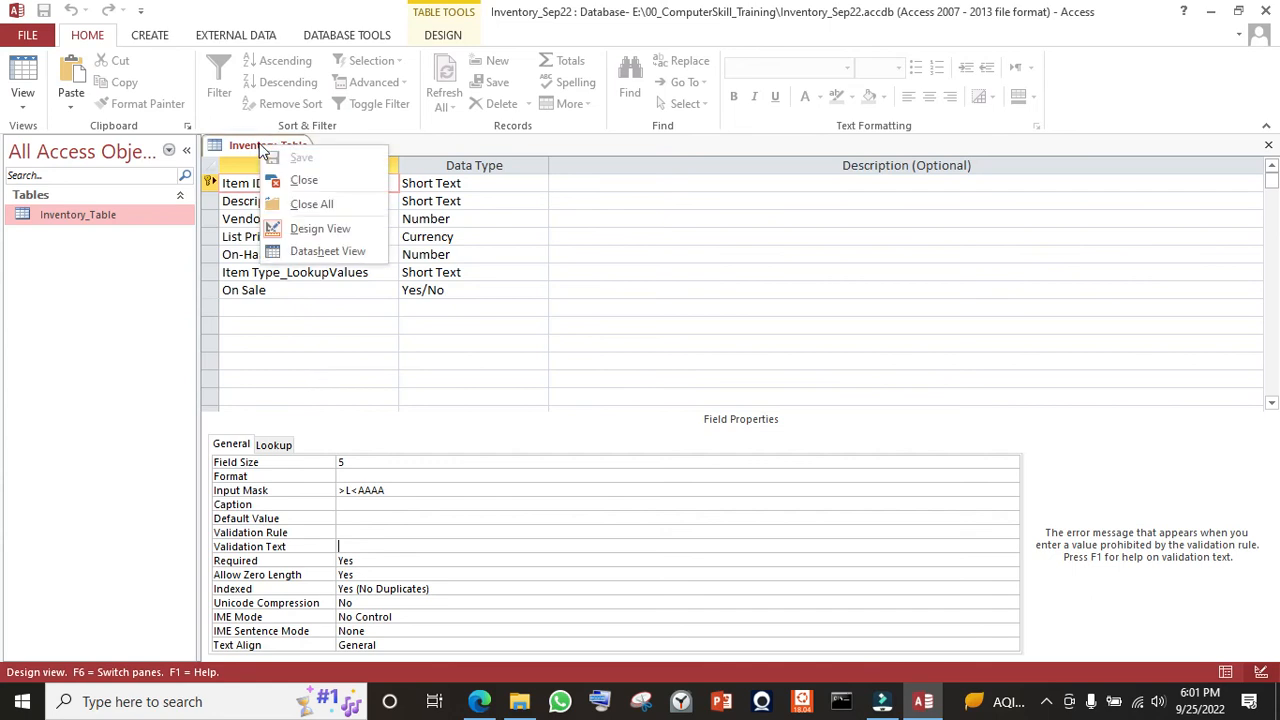
{"action": "left_click", "coordinate": [302, 188]}
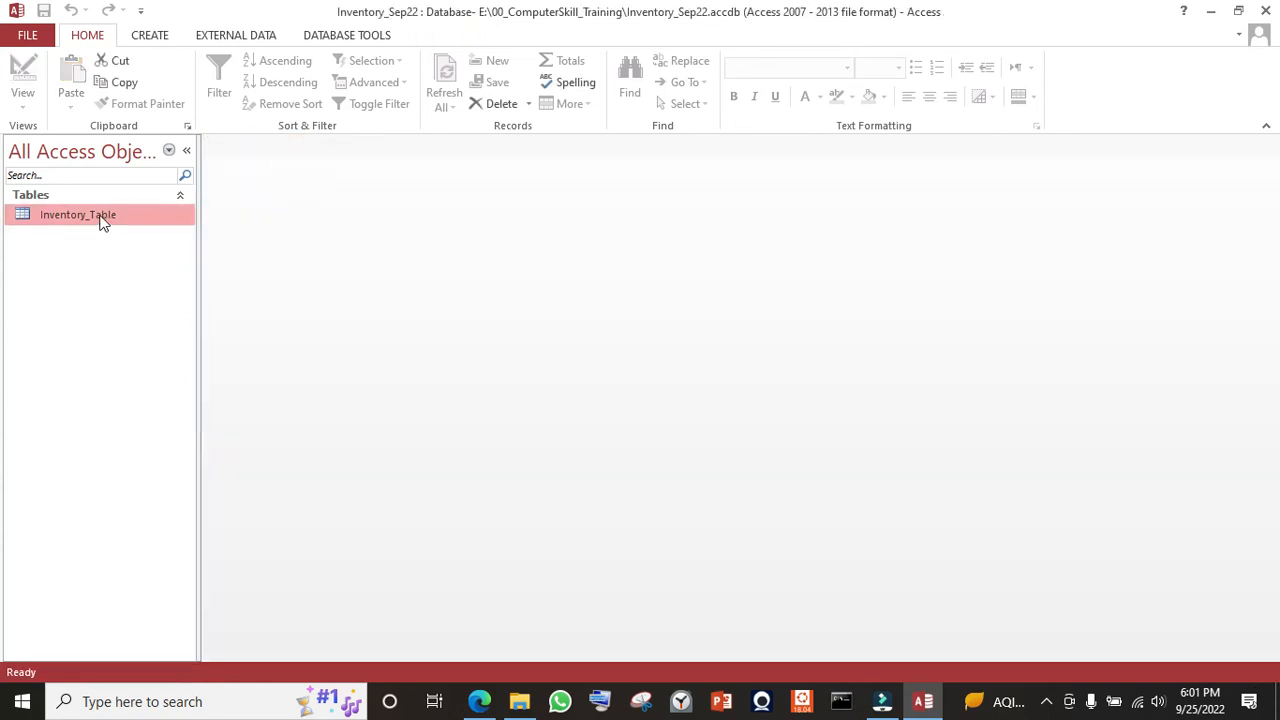
{"action": "double_click", "coordinate": [100, 217]}
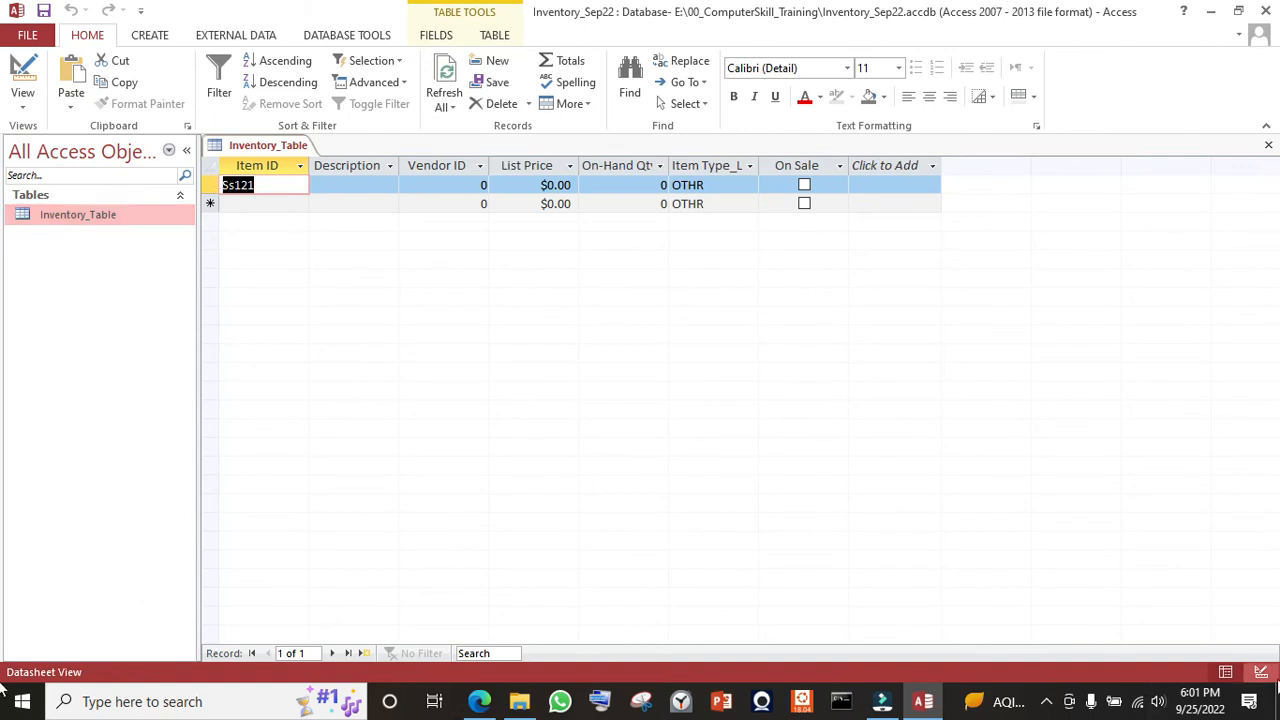
{"action": "left_click", "coordinate": [1260, 674]}
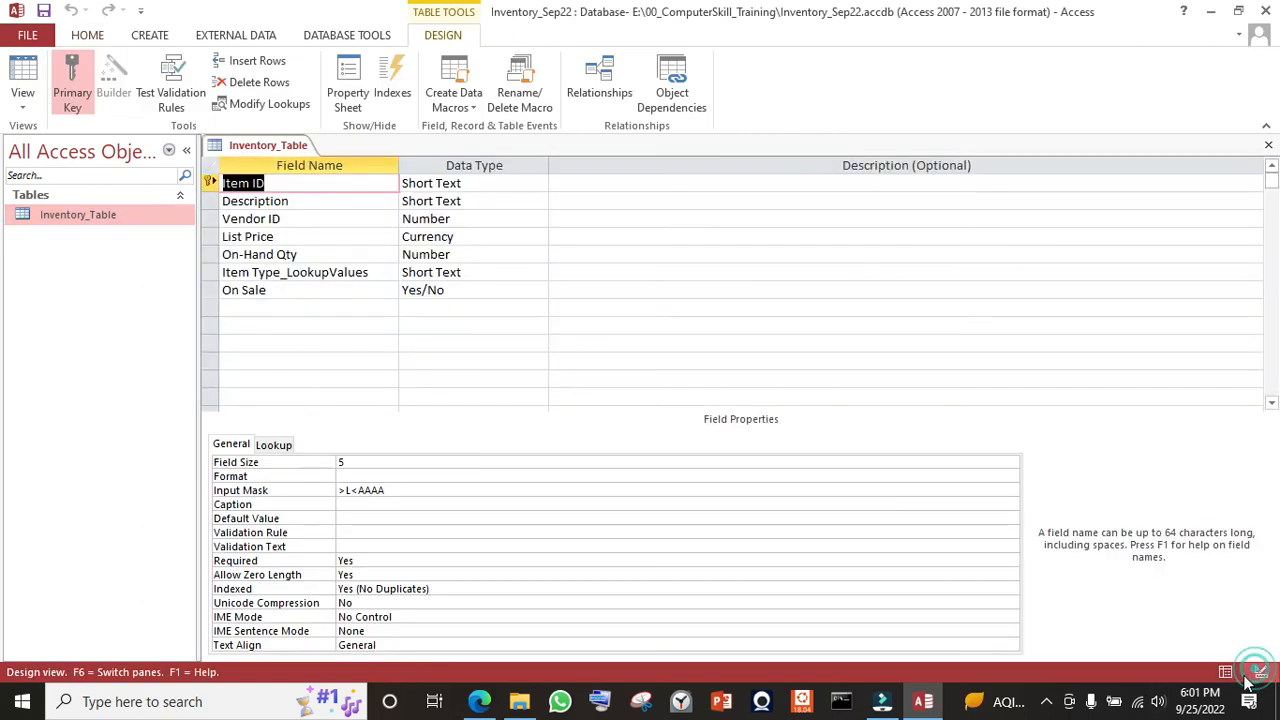
- Set Item ID's Validation Text to "Please enter 5 chars only. First is Capital letter. Rest are Alpha..like A21cD" and save the table
{"action": "left_click", "coordinate": [369, 544]}
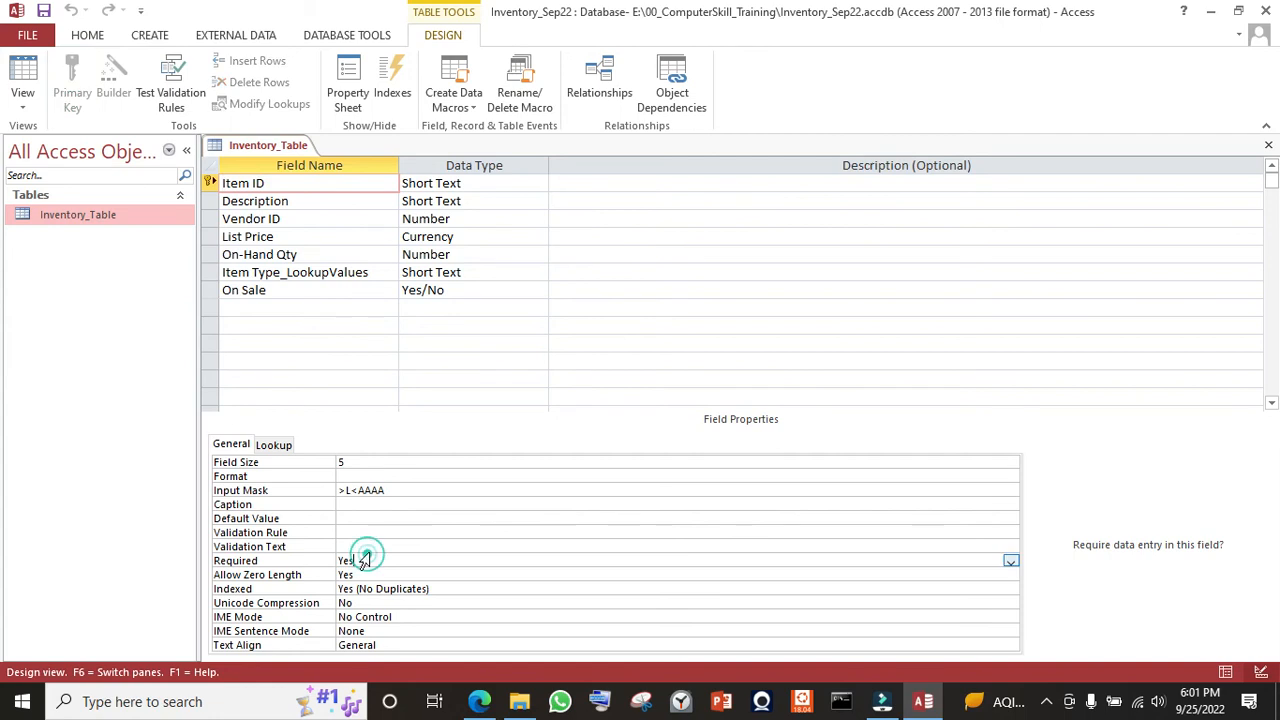
{"action": "left_click", "coordinate": [372, 543]}
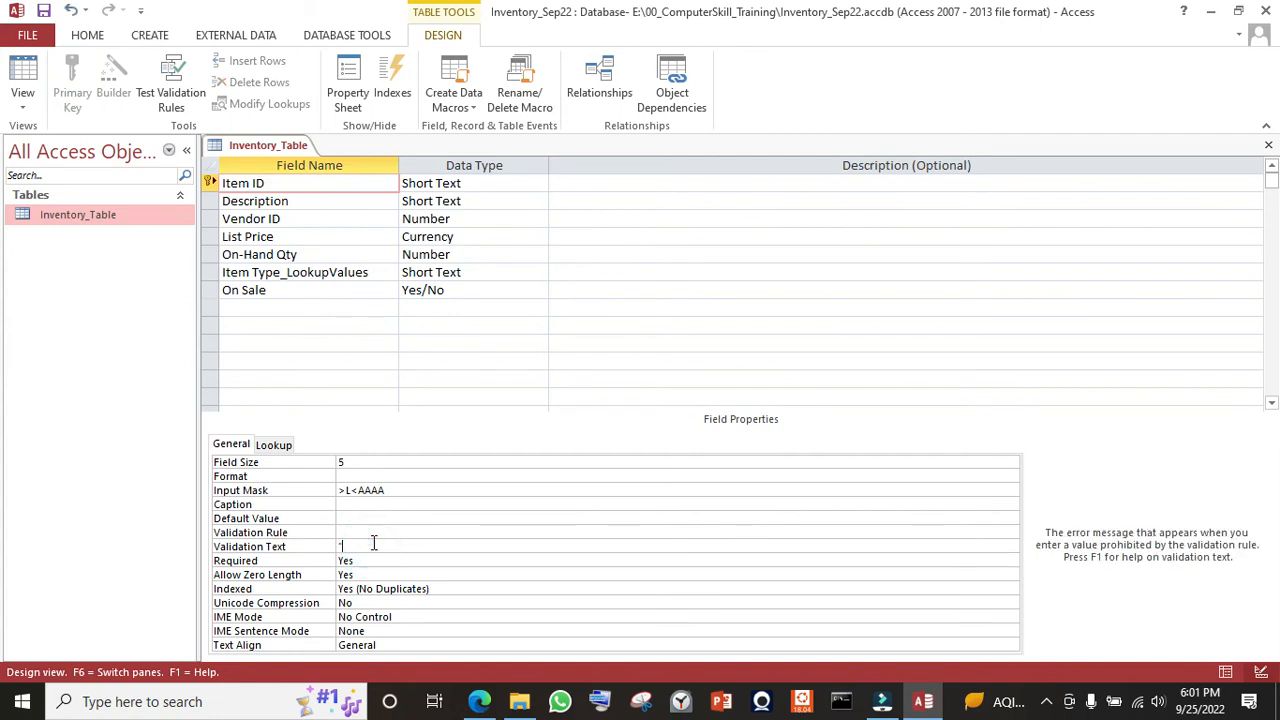
{"action": "type", "text": "\"Please enter 5 chars only. First is Capital letter"}
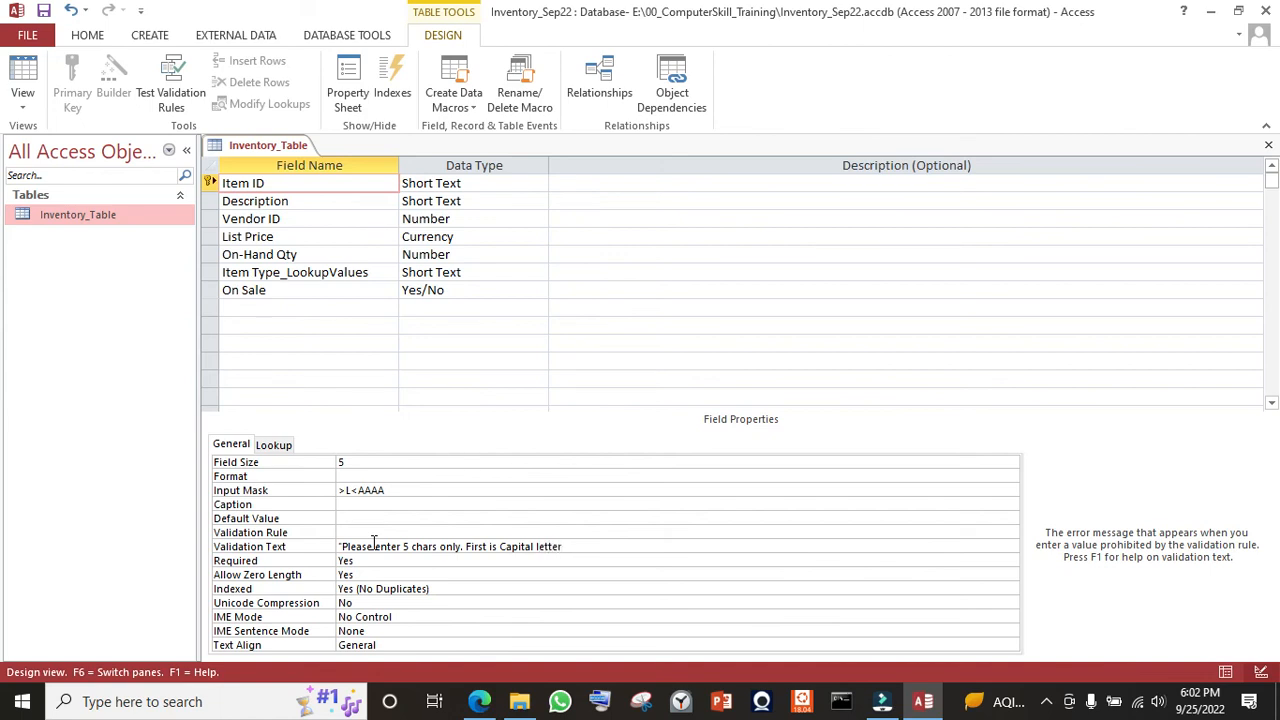
{"action": "type", "text": "t are Alpha..like A21cD\""}
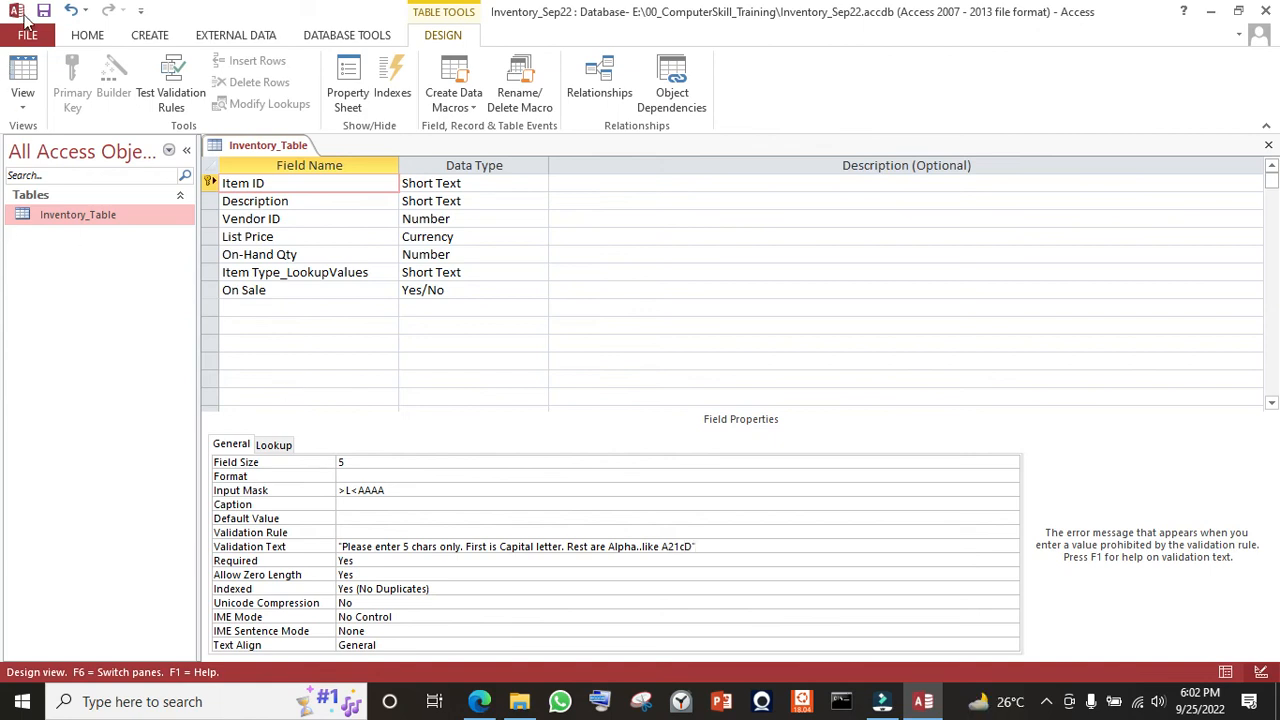
{"action": "left_click", "coordinate": [43, 12]}
- Show Inventory_Table in Datasheet View and generate a new form from it
{"action": "left_click", "coordinate": [1225, 673]}
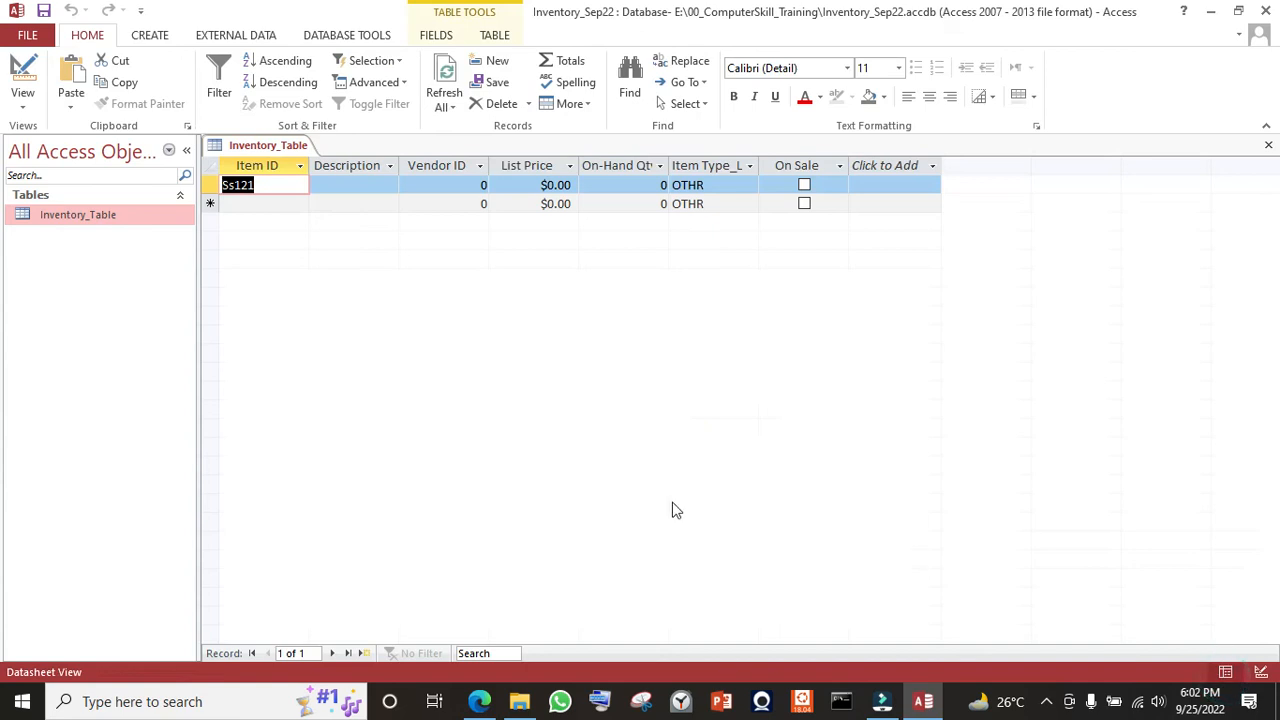
{"action": "left_click", "coordinate": [155, 42]}
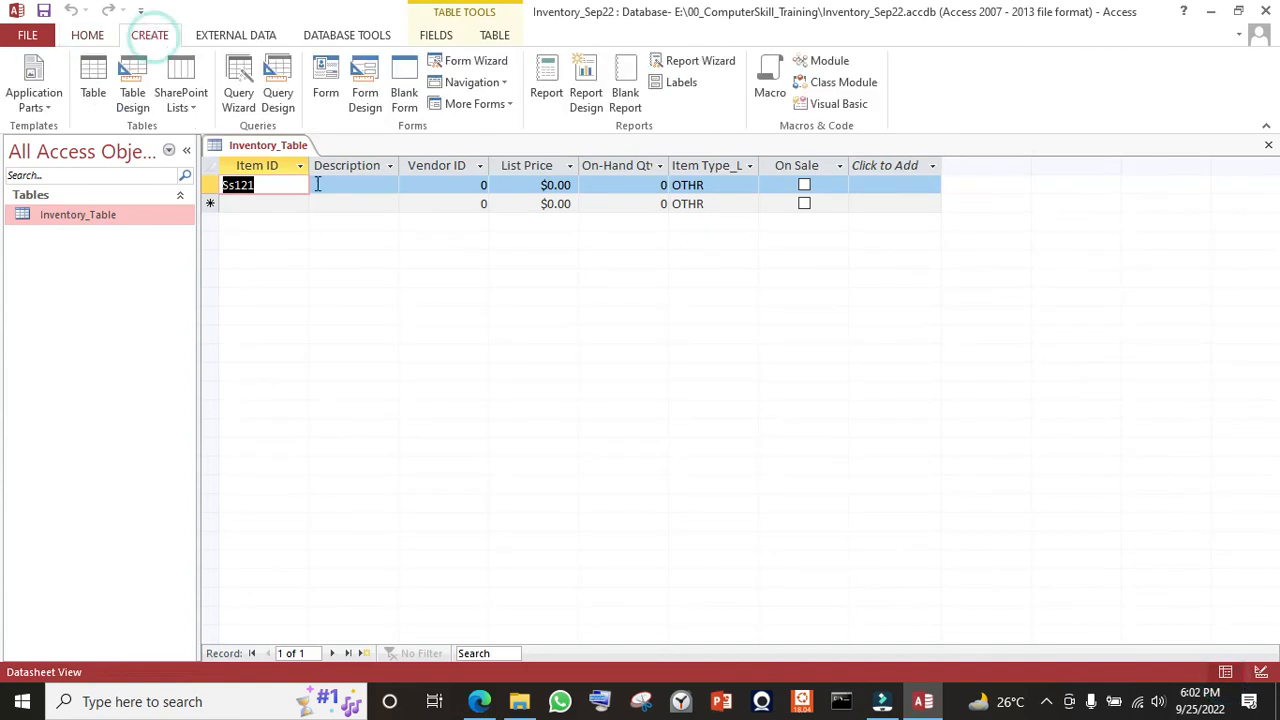
{"action": "left_click", "coordinate": [326, 72]}
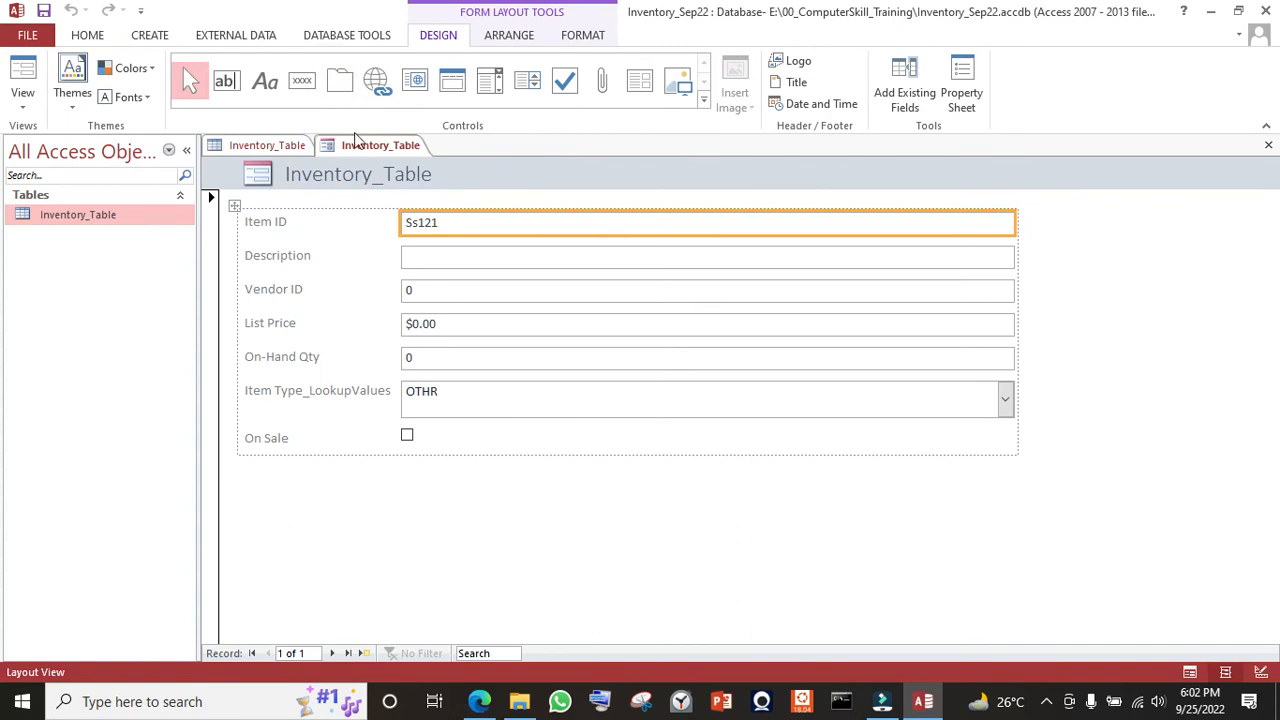
- Go to a blank new record in the form, switch to Form View and start an Item ID entry
{"action": "left_click", "coordinate": [485, 218]}
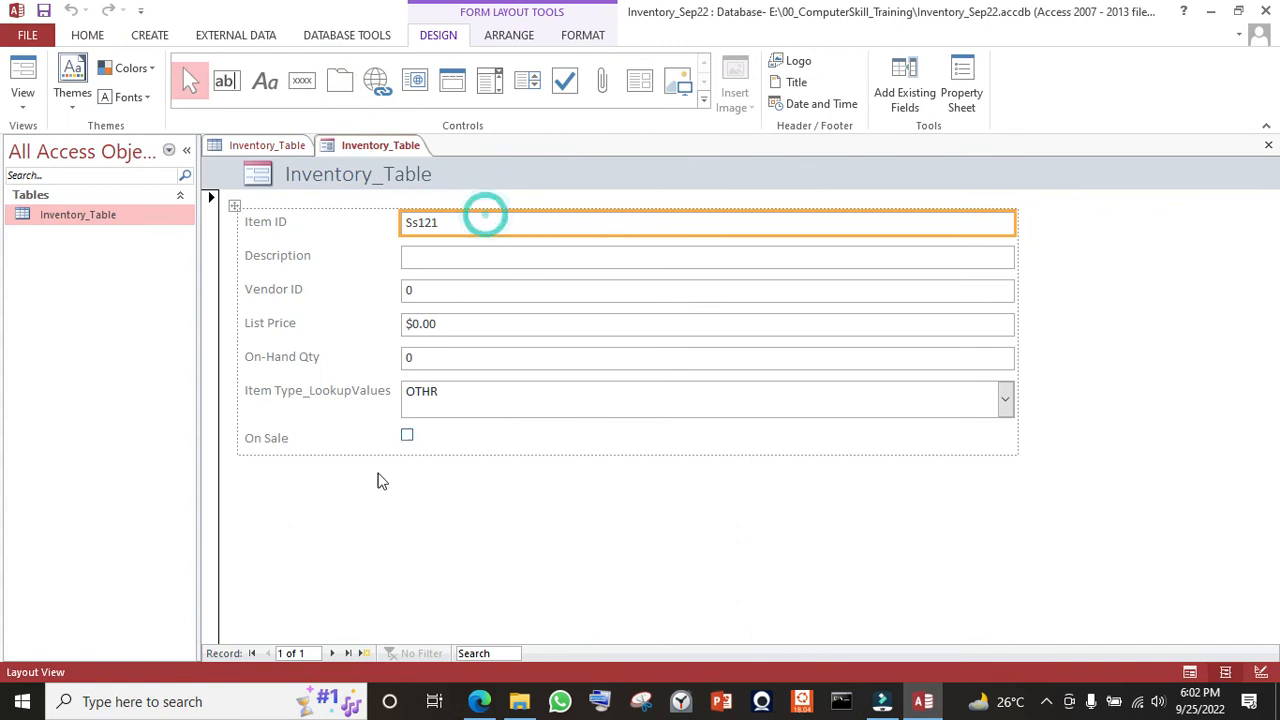
{"action": "left_click", "coordinate": [331, 653]}
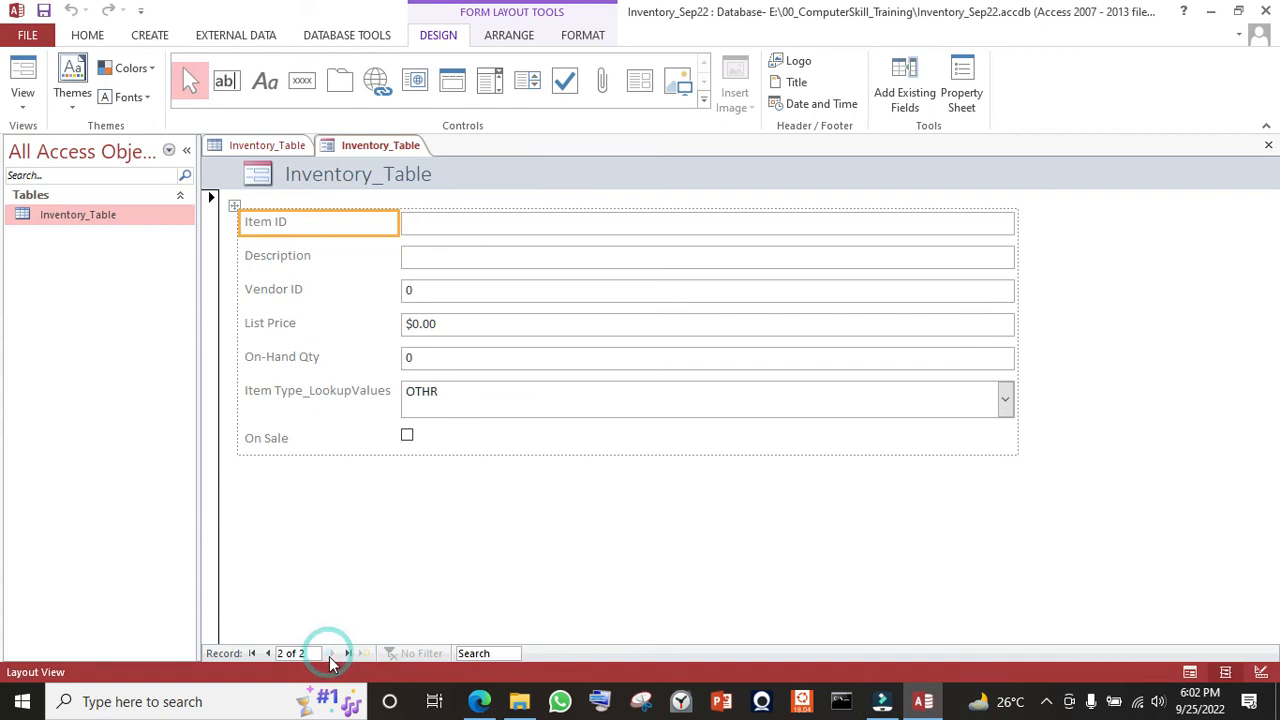
{"action": "left_click", "coordinate": [1190, 672]}
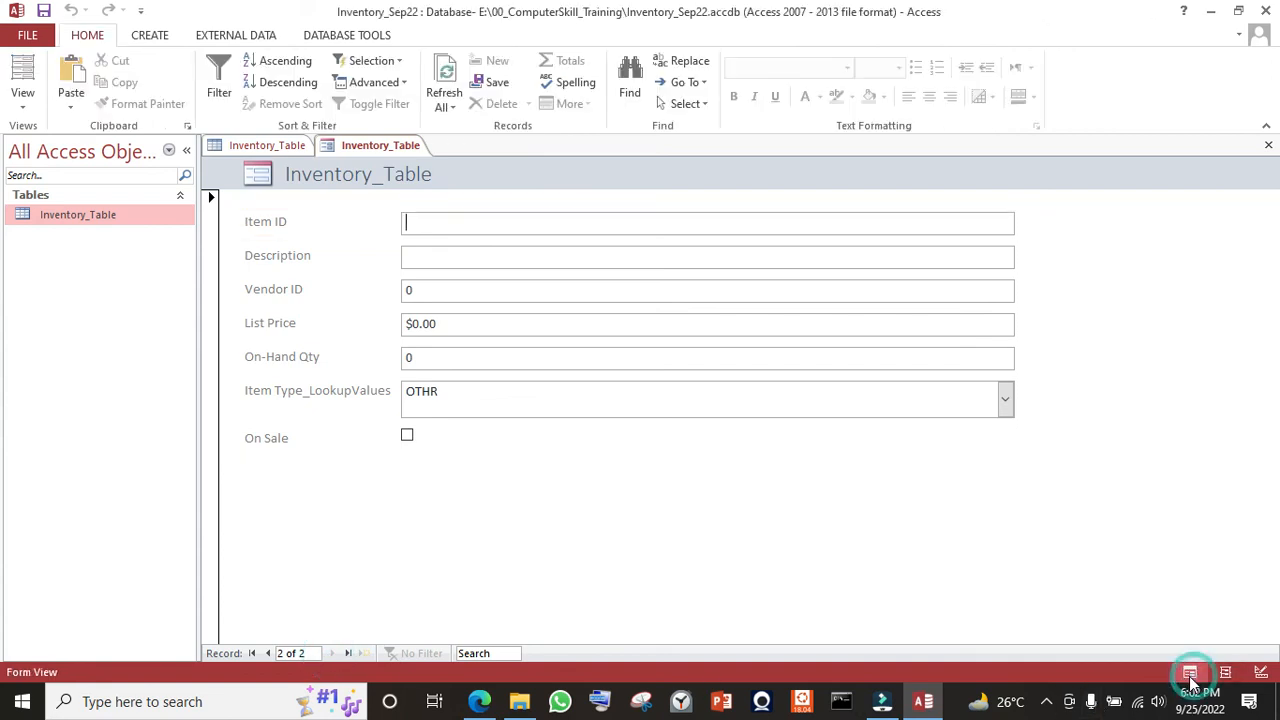
{"action": "left_click", "coordinate": [501, 226]}
{"action": "left_click", "coordinate": [500, 228]}
{"action": "left_click", "coordinate": [497, 228]}
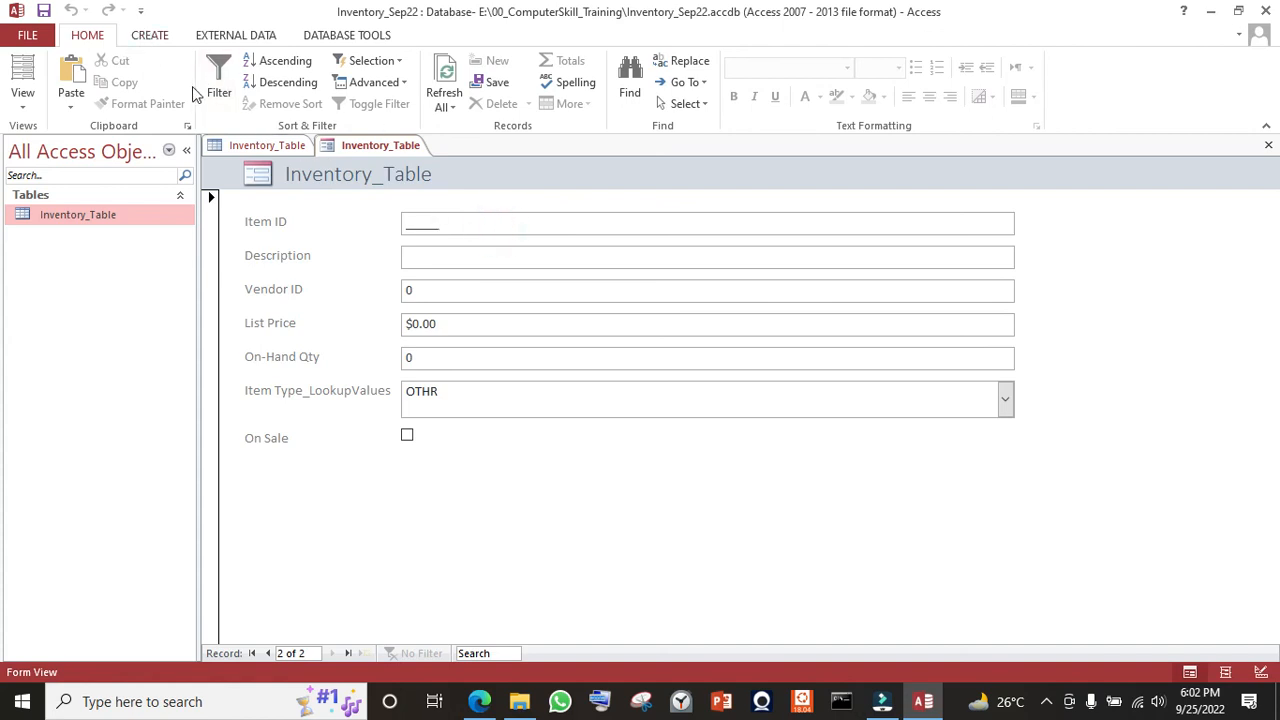
- Open Inventory_Table read-only in Design View to check Item ID's Validation Text
{"action": "left_click", "coordinate": [268, 152]}
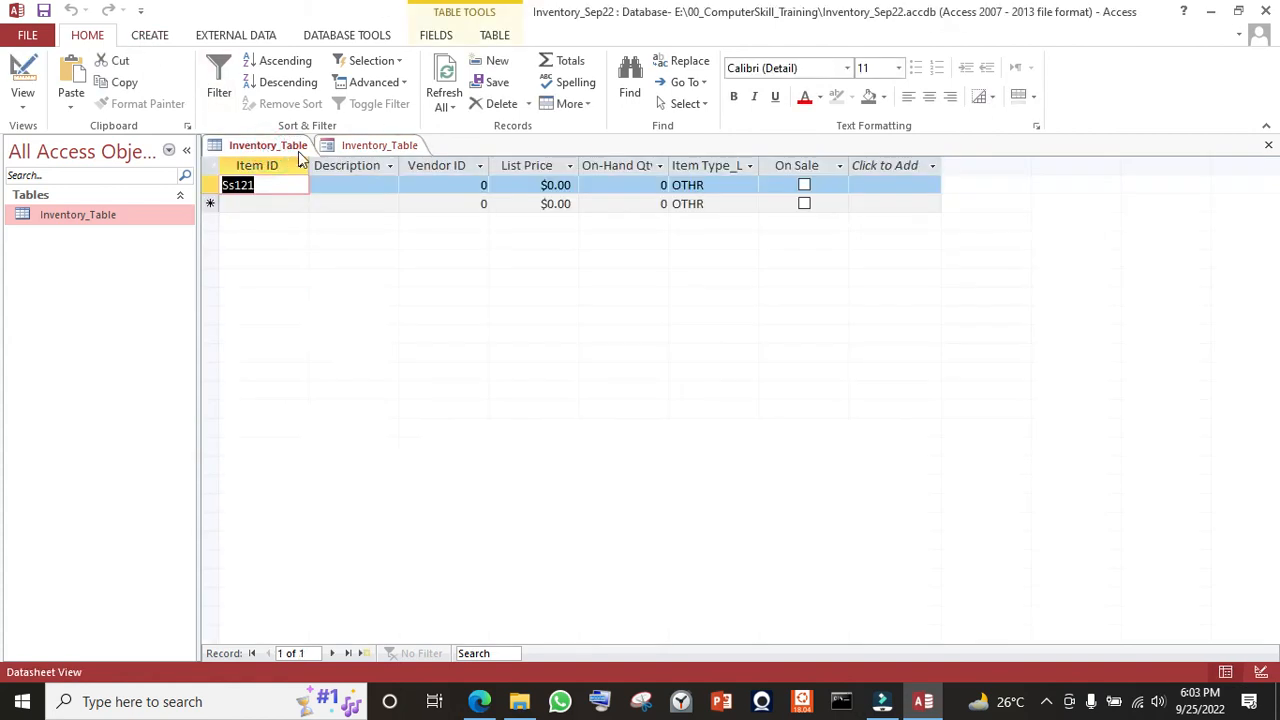
{"action": "left_click", "coordinate": [160, 38]}
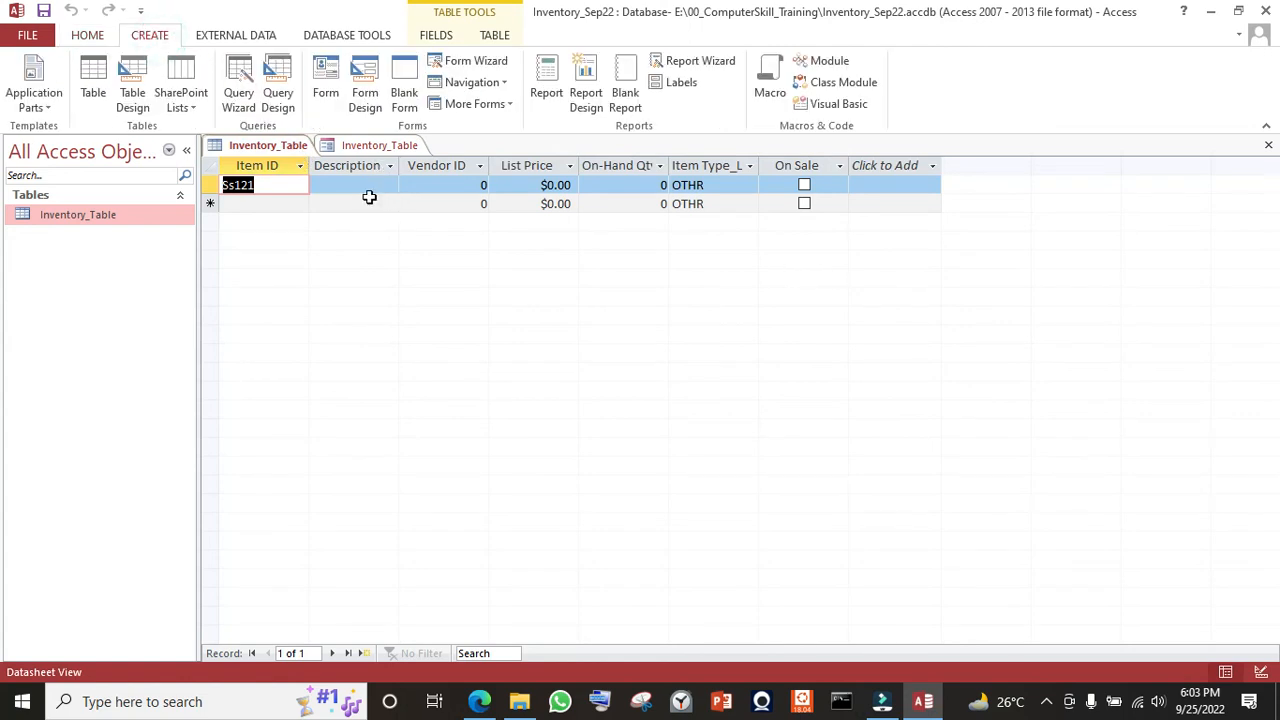
{"action": "left_click", "coordinate": [1260, 671]}
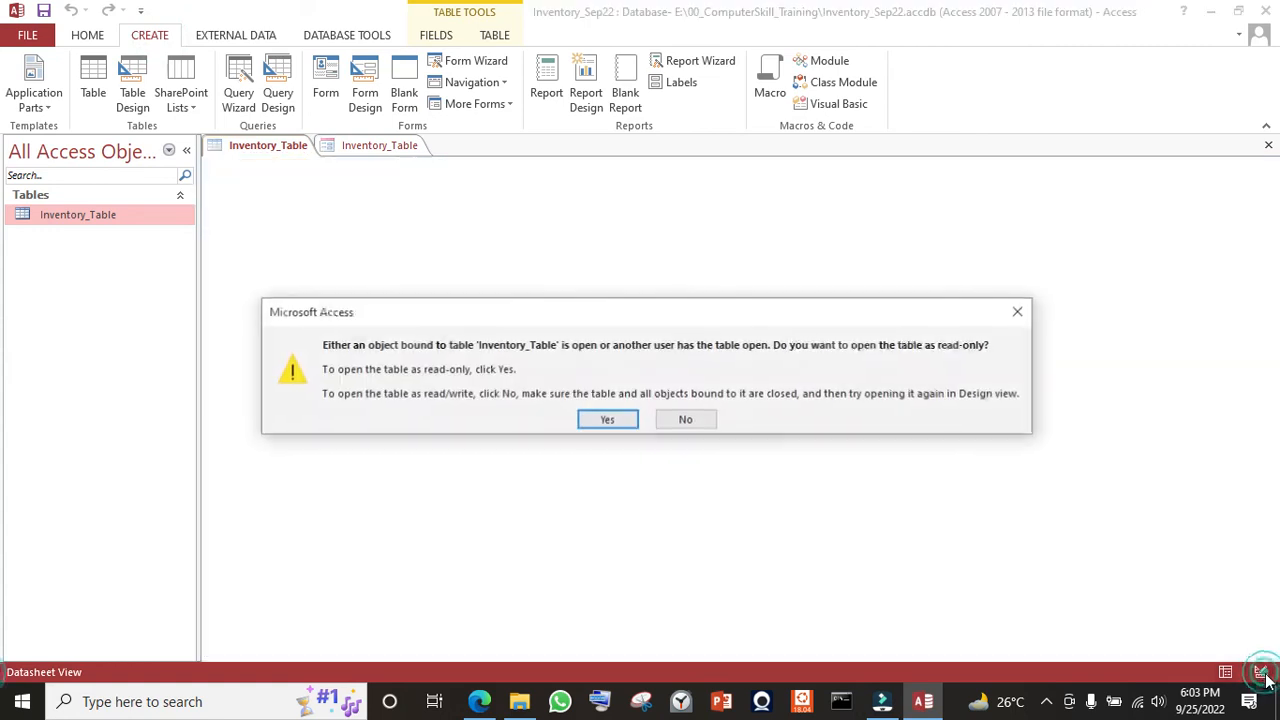
{"action": "left_click", "coordinate": [609, 421]}
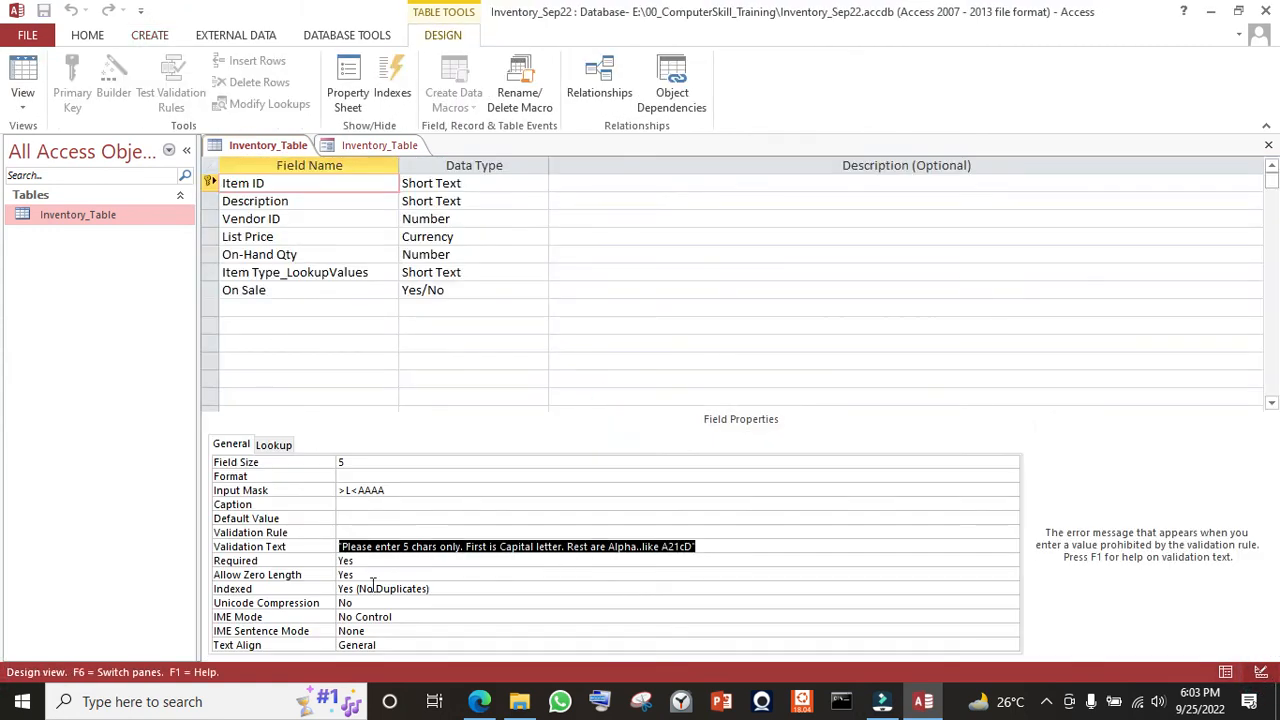
- Close the newly generated Inventory_Table form and discard its design changes
{"action": "left_click", "coordinate": [390, 148]}
{"action": "right_click", "coordinate": [389, 147]}
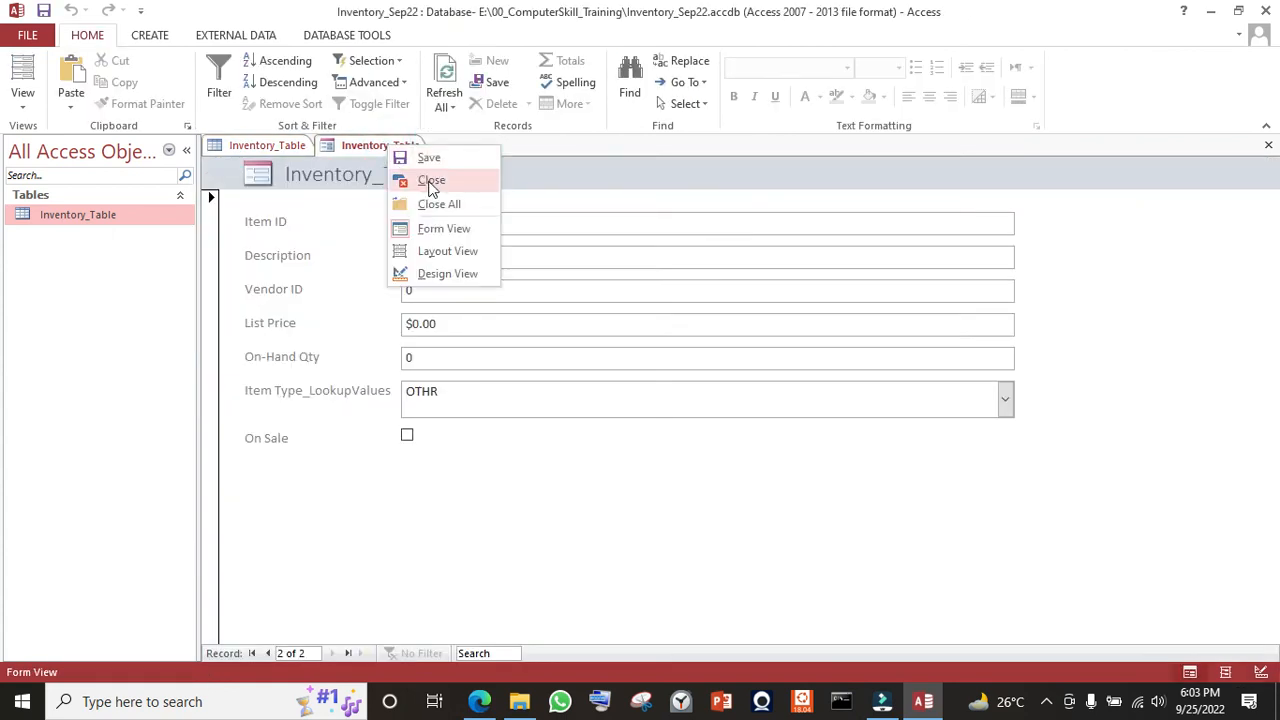
{"action": "left_click", "coordinate": [431, 184]}
{"action": "left_click", "coordinate": [563, 401]}
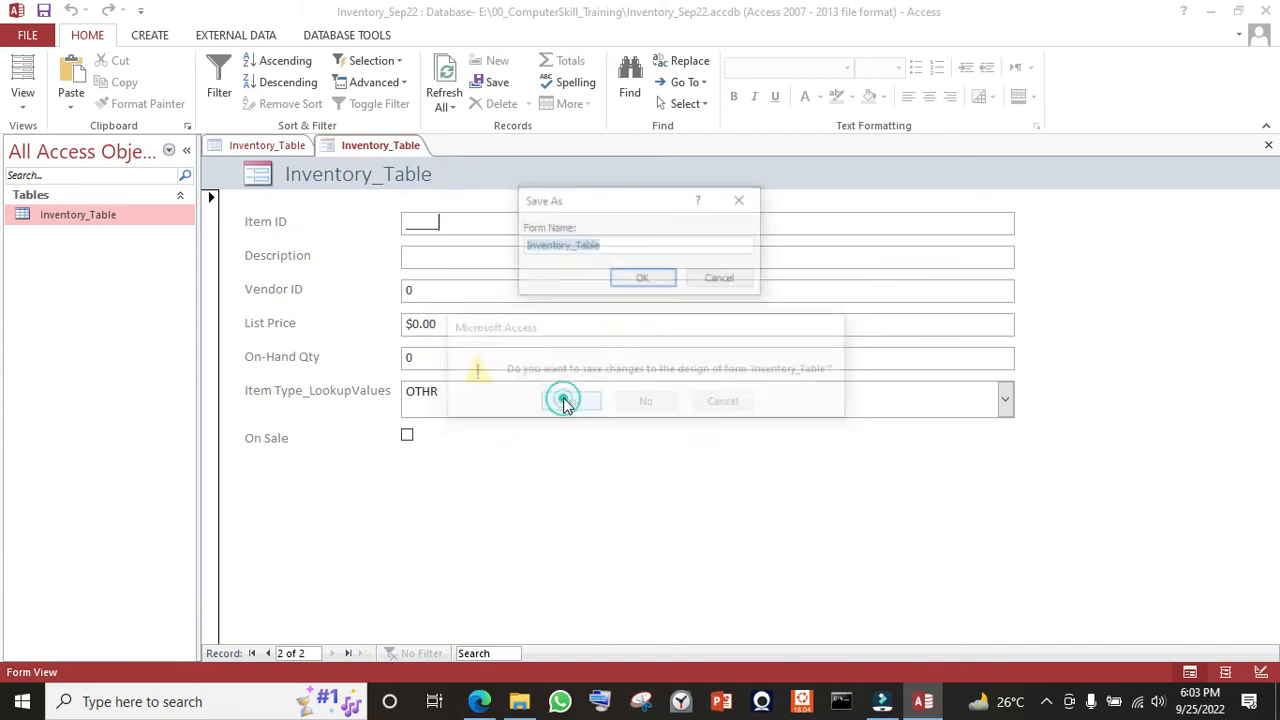
{"action": "left_click", "coordinate": [722, 281]}
{"action": "left_click", "coordinate": [415, 145]}
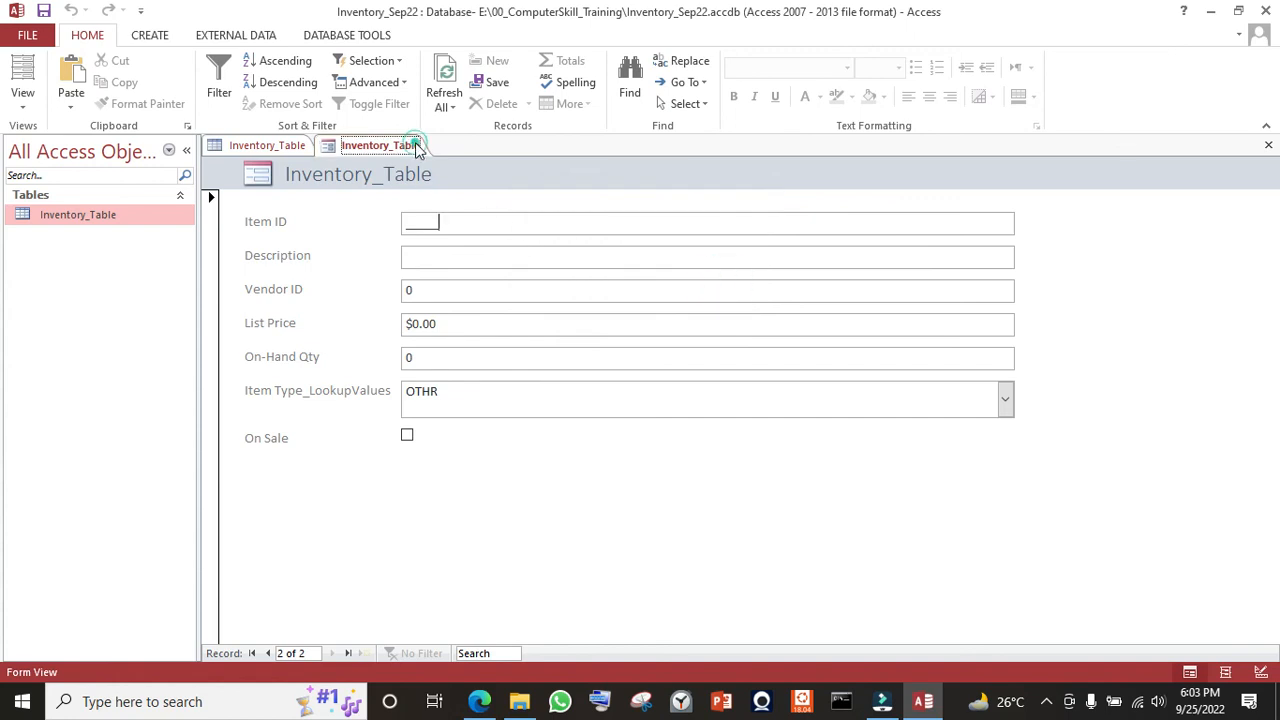
{"action": "right_click", "coordinate": [415, 145]}
{"action": "left_click", "coordinate": [452, 180]}
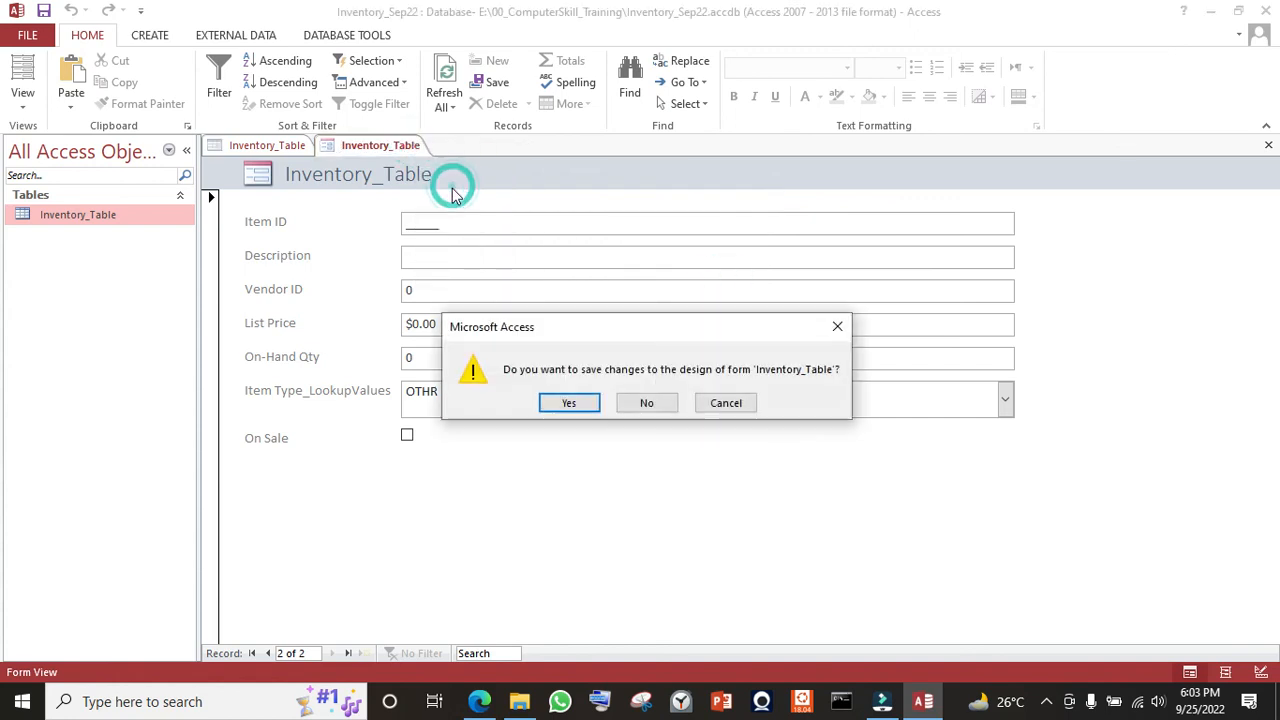
{"action": "left_click", "coordinate": [647, 402]}
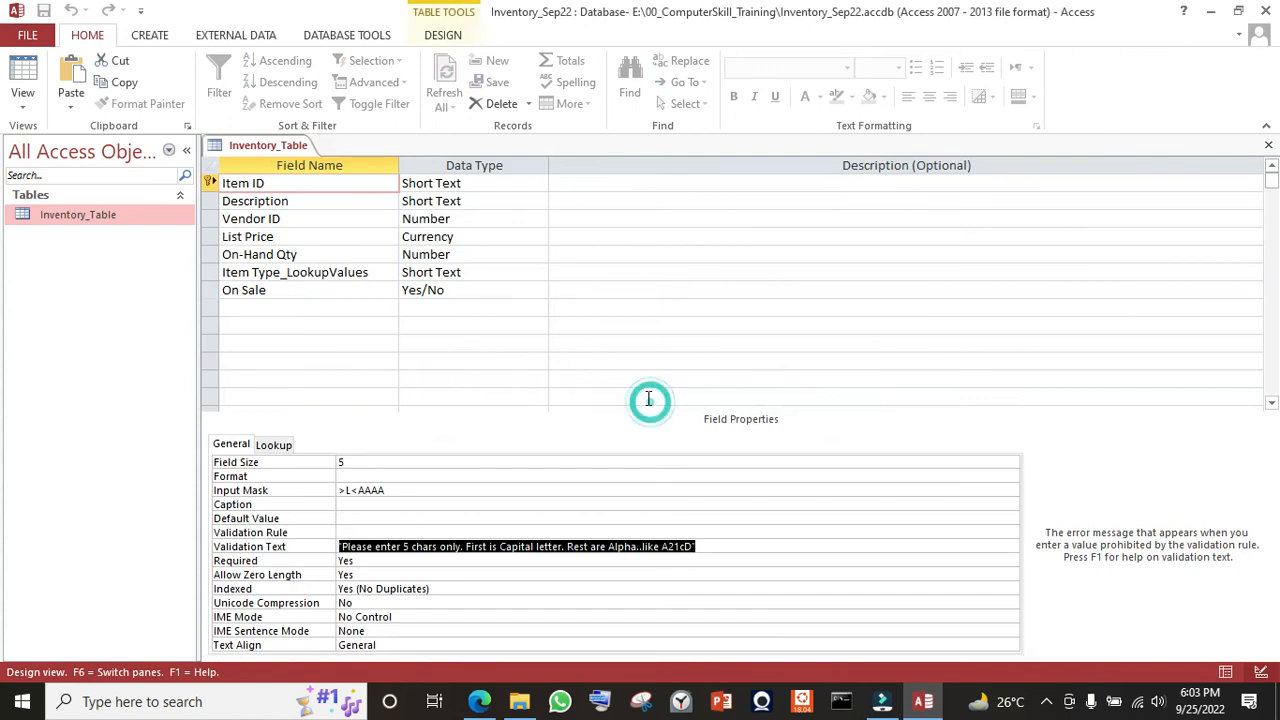
- Review the Validation Text property of the Item ID field in the table's Design View
{"action": "left_click", "coordinate": [352, 327]}
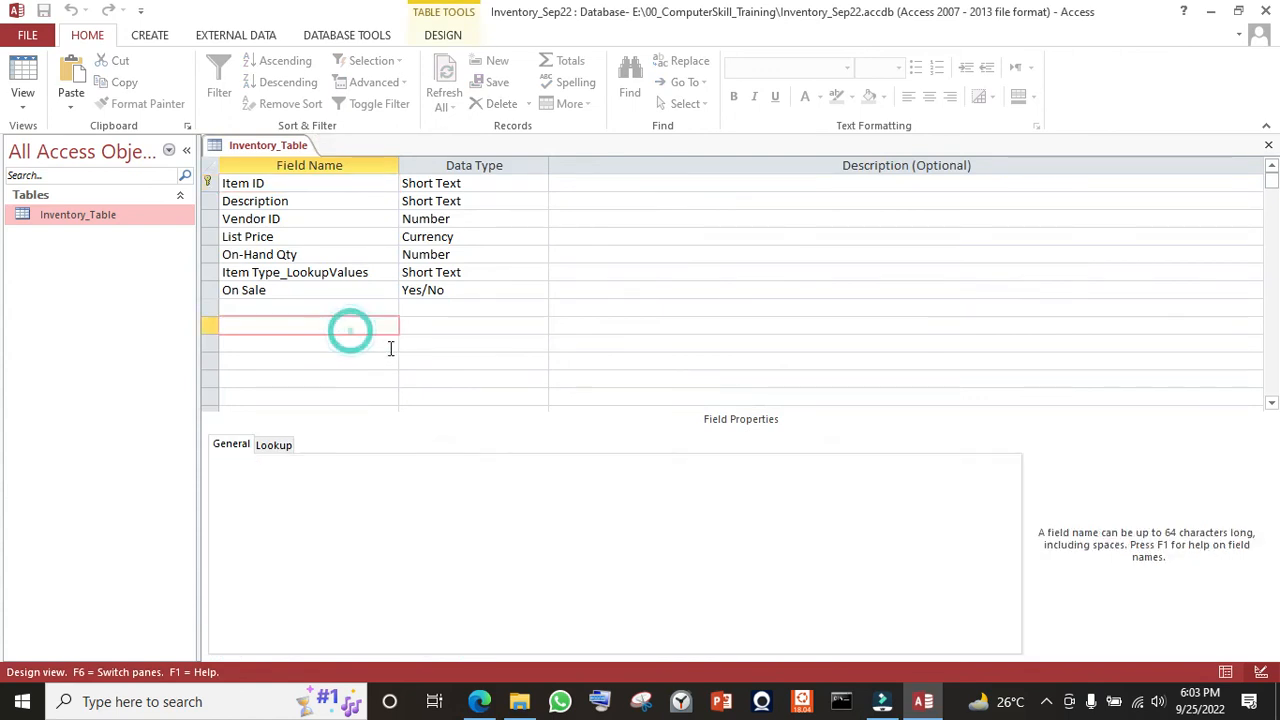
{"action": "left_click", "coordinate": [269, 184]}
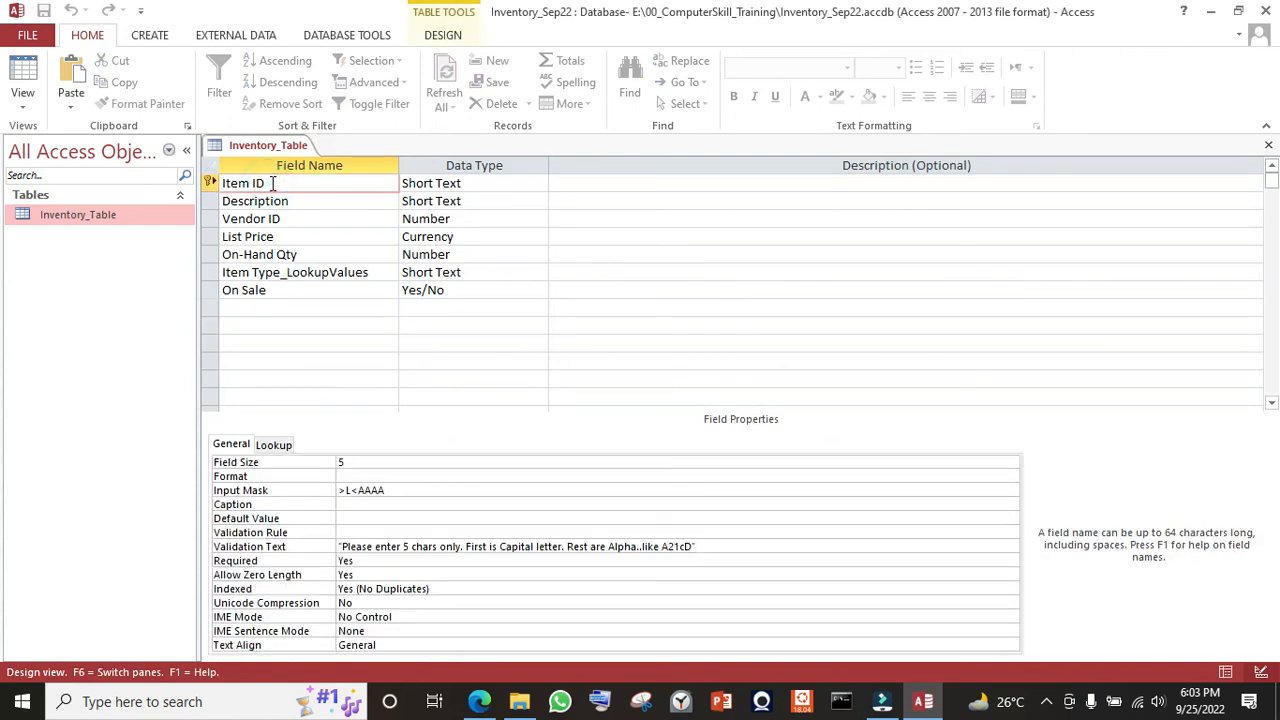
{"action": "left_click", "coordinate": [202, 548]}
{"action": "left_click", "coordinate": [224, 547]}
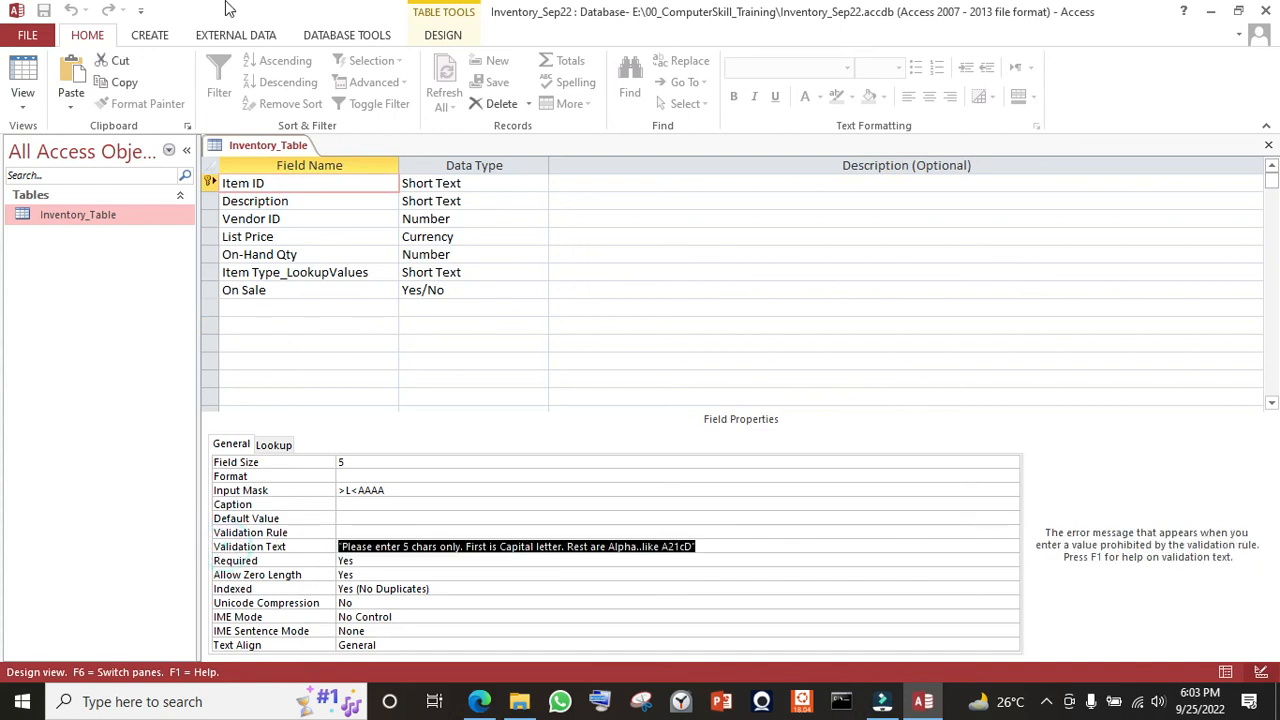
{"action": "left_click", "coordinate": [149, 37]}
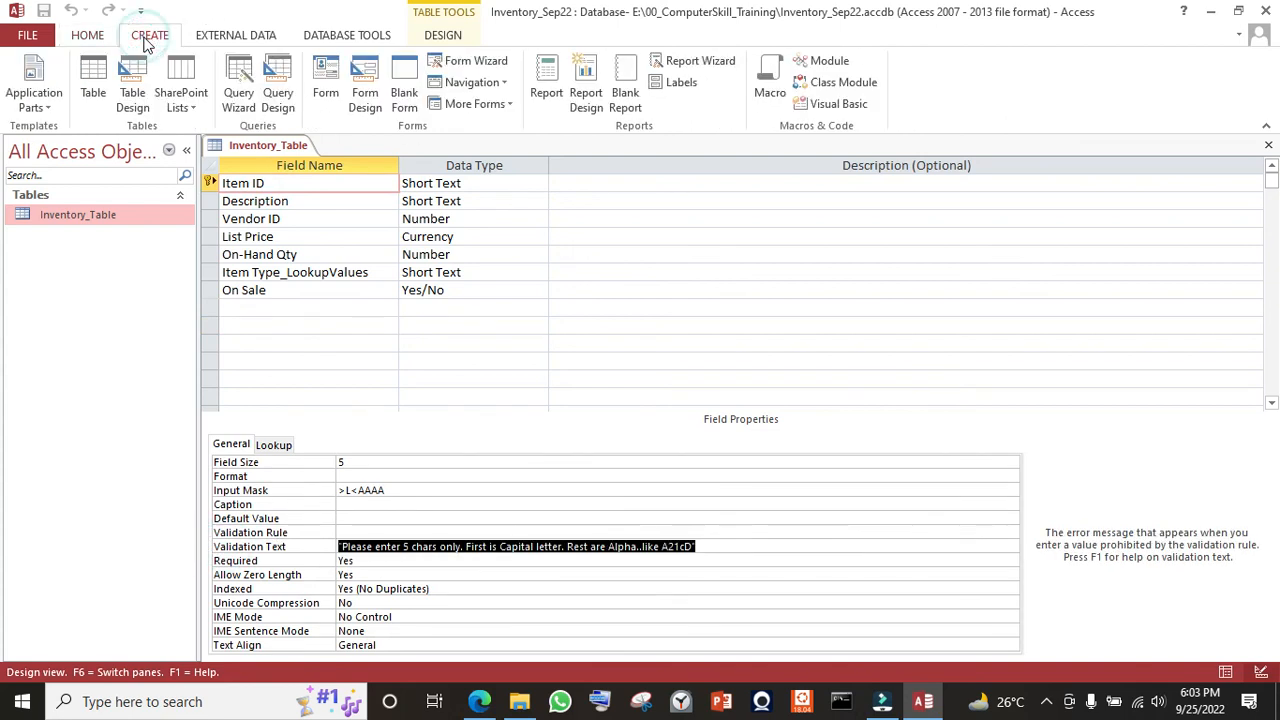
{"action": "left_click", "coordinate": [466, 395]}
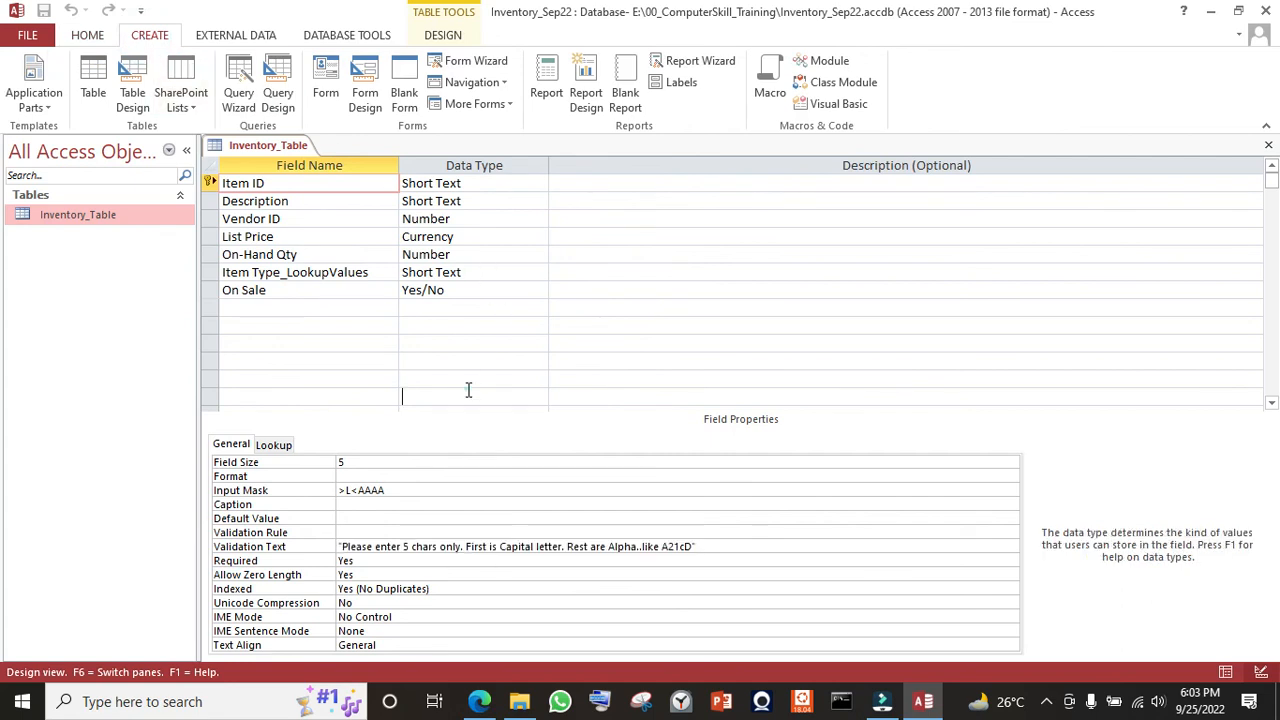
{"action": "left_click", "coordinate": [237, 186]}
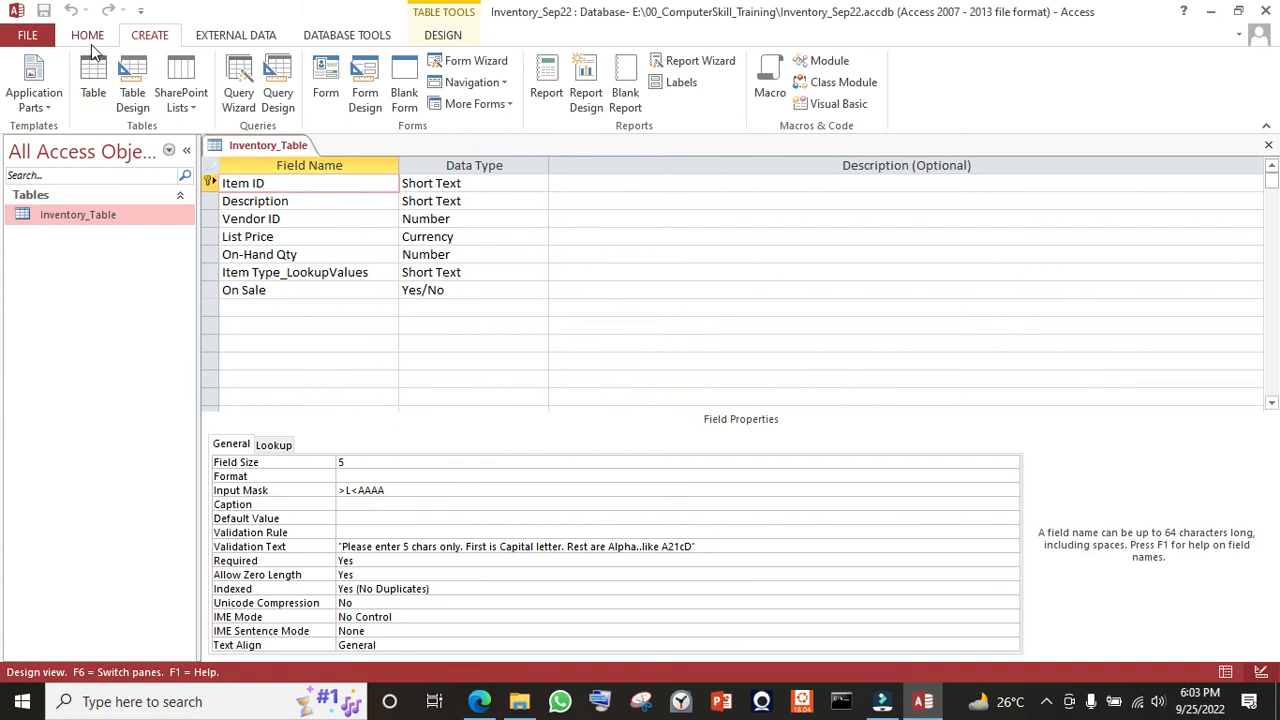
{"action": "left_click", "coordinate": [343, 548]}
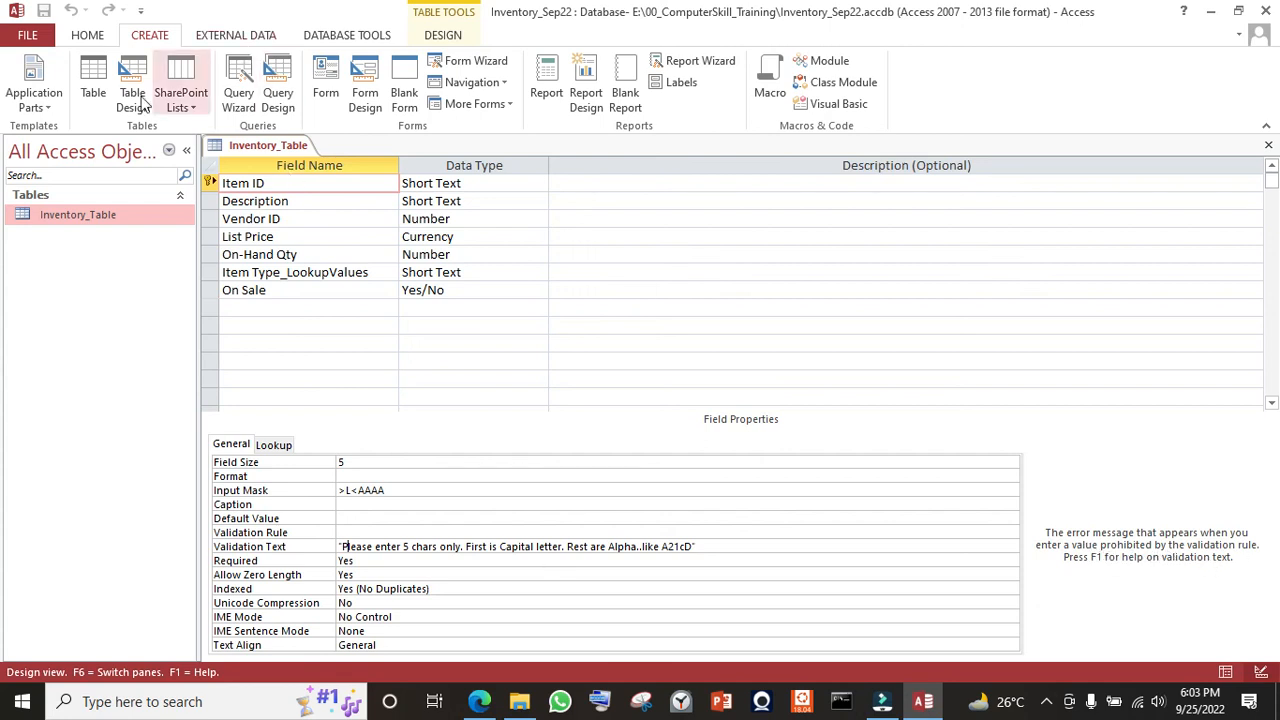
- Switch Inventory_Table to Datasheet View and generate a form from it
{"action": "right_click", "coordinate": [119, 221]}
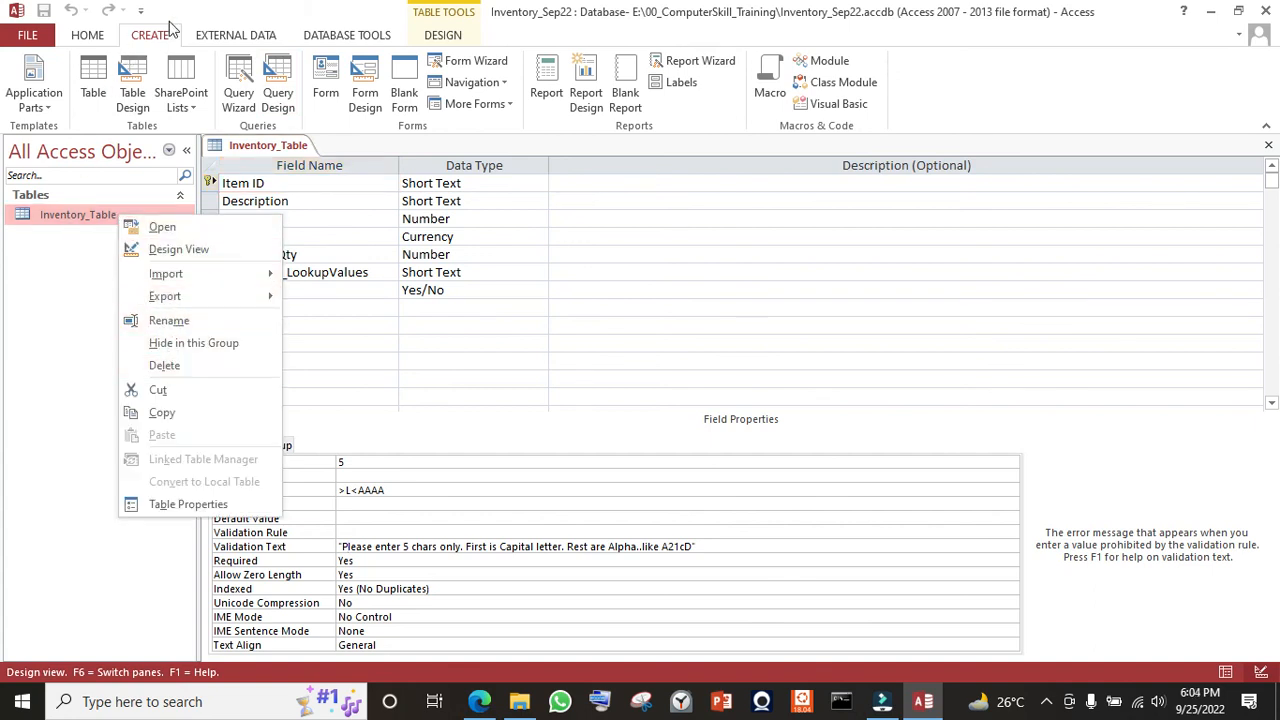
{"action": "left_click", "coordinate": [326, 85]}
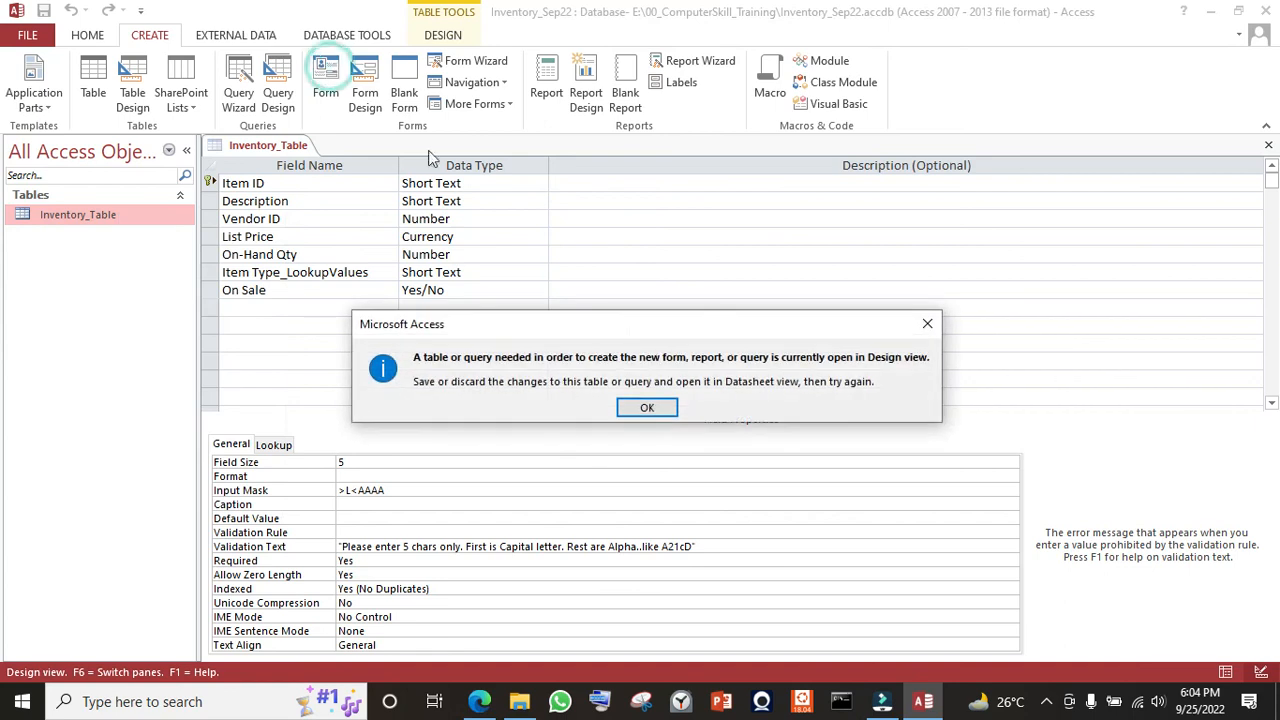
{"action": "left_click", "coordinate": [646, 407]}
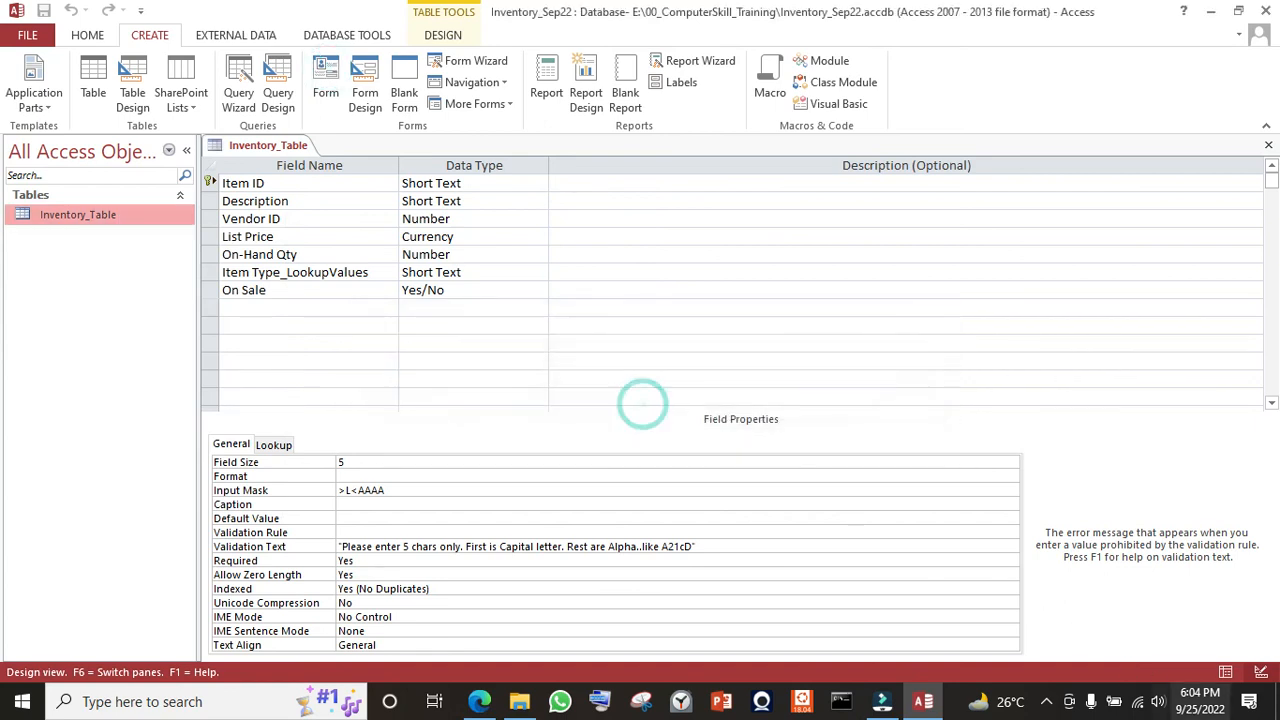
{"action": "left_click", "coordinate": [1225, 672]}
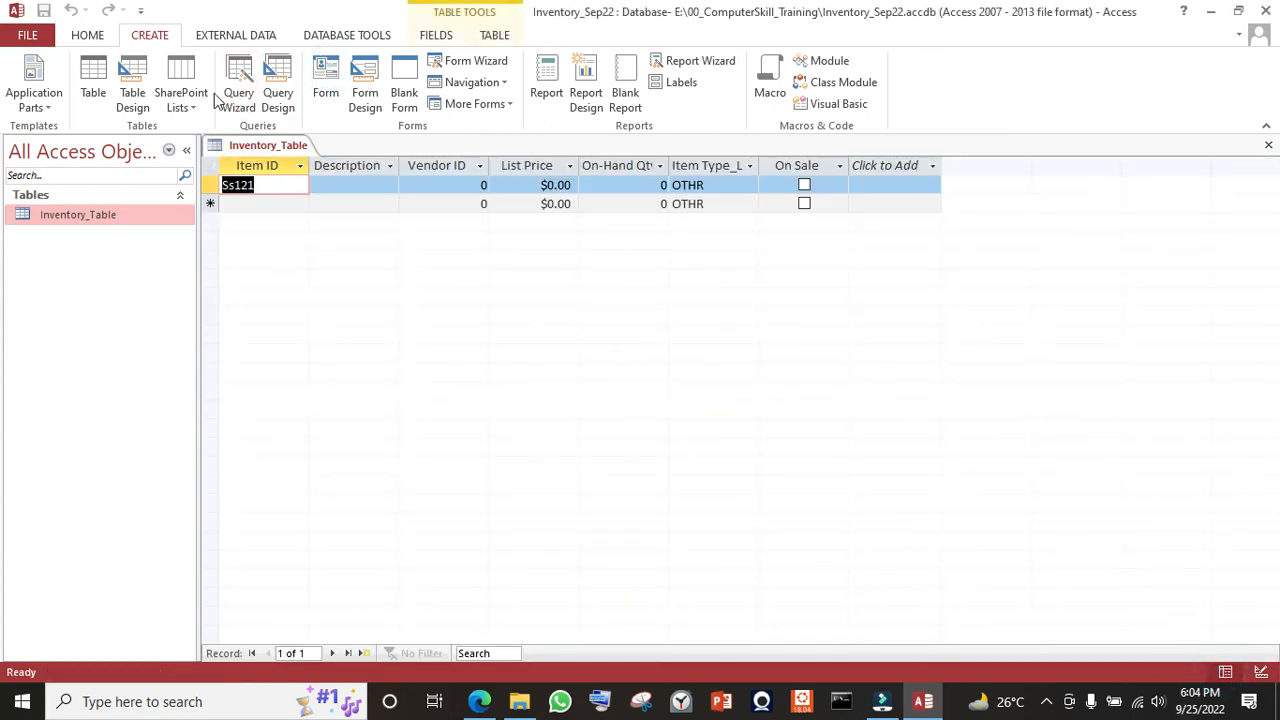
{"action": "left_click", "coordinate": [326, 82]}
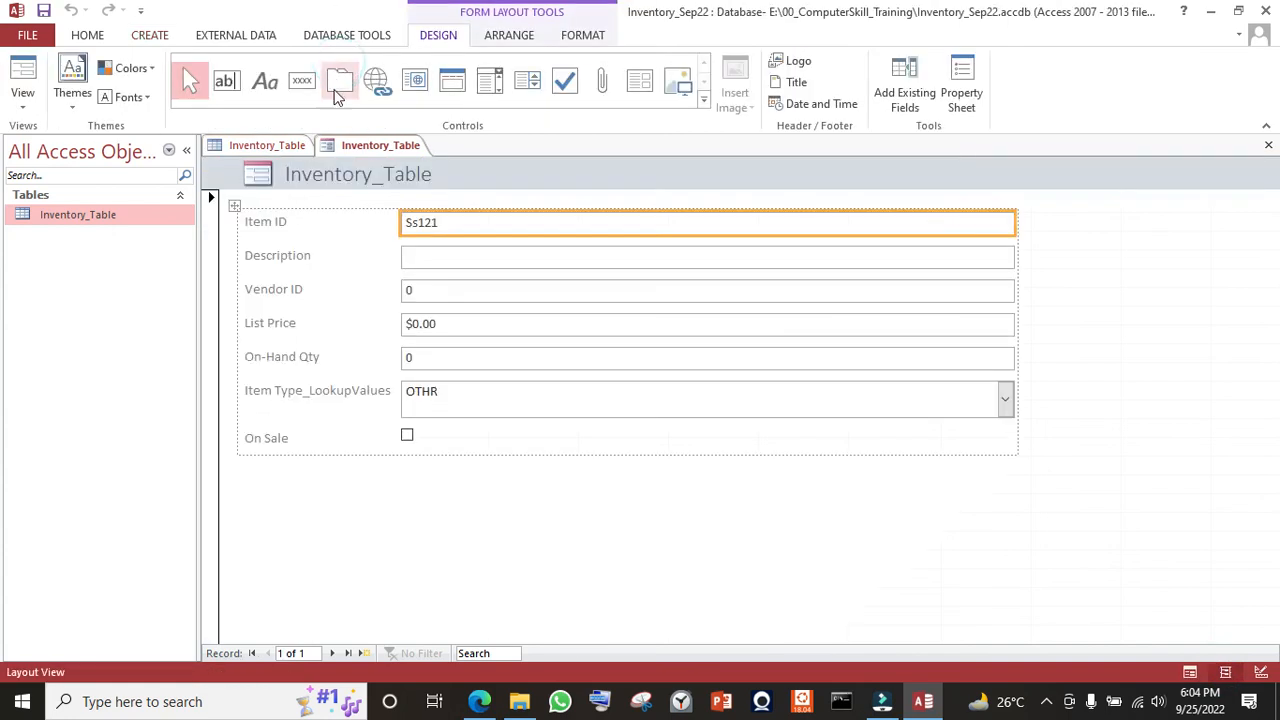
- Go to a new record in the form, switch to Form View and test leaving the Item ID entry
{"action": "left_click", "coordinate": [335, 653]}
{"action": "left_click", "coordinate": [430, 225]}
{"action": "left_click", "coordinate": [1189, 671]}
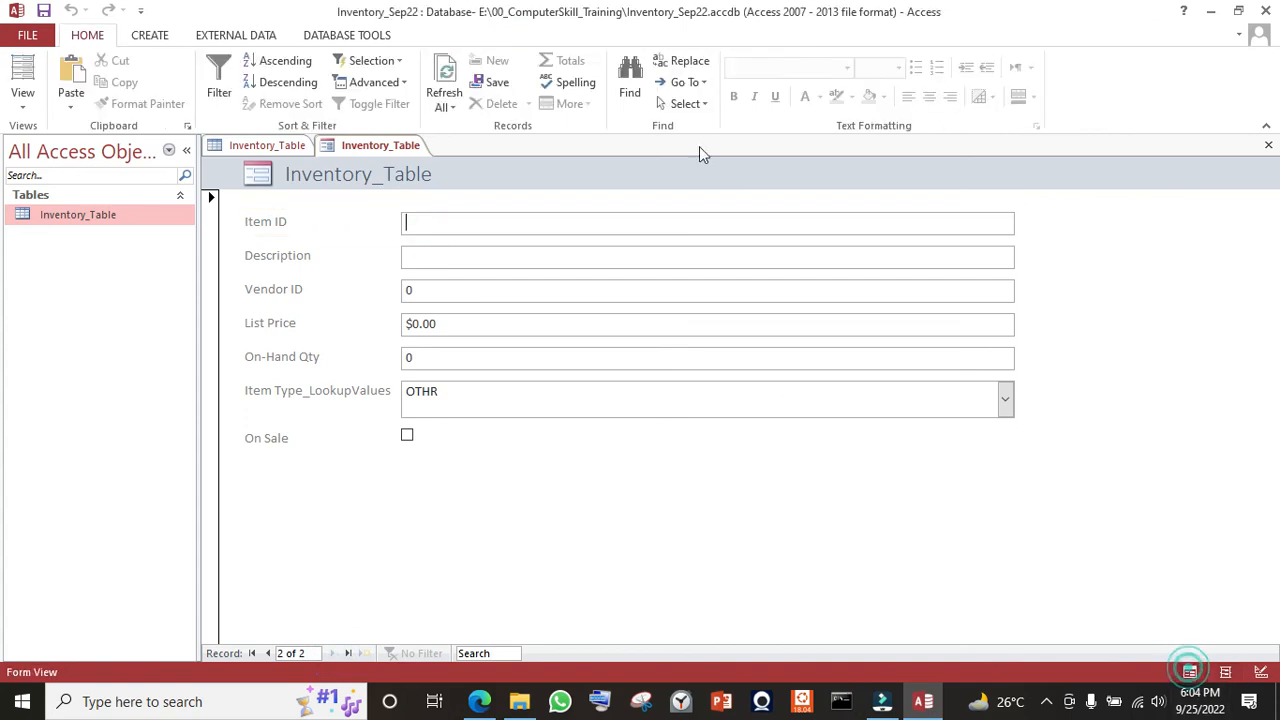
{"action": "double_click", "coordinate": [406, 222]}
{"action": "left_click", "coordinate": [478, 232]}
{"action": "left_click", "coordinate": [441, 252]}
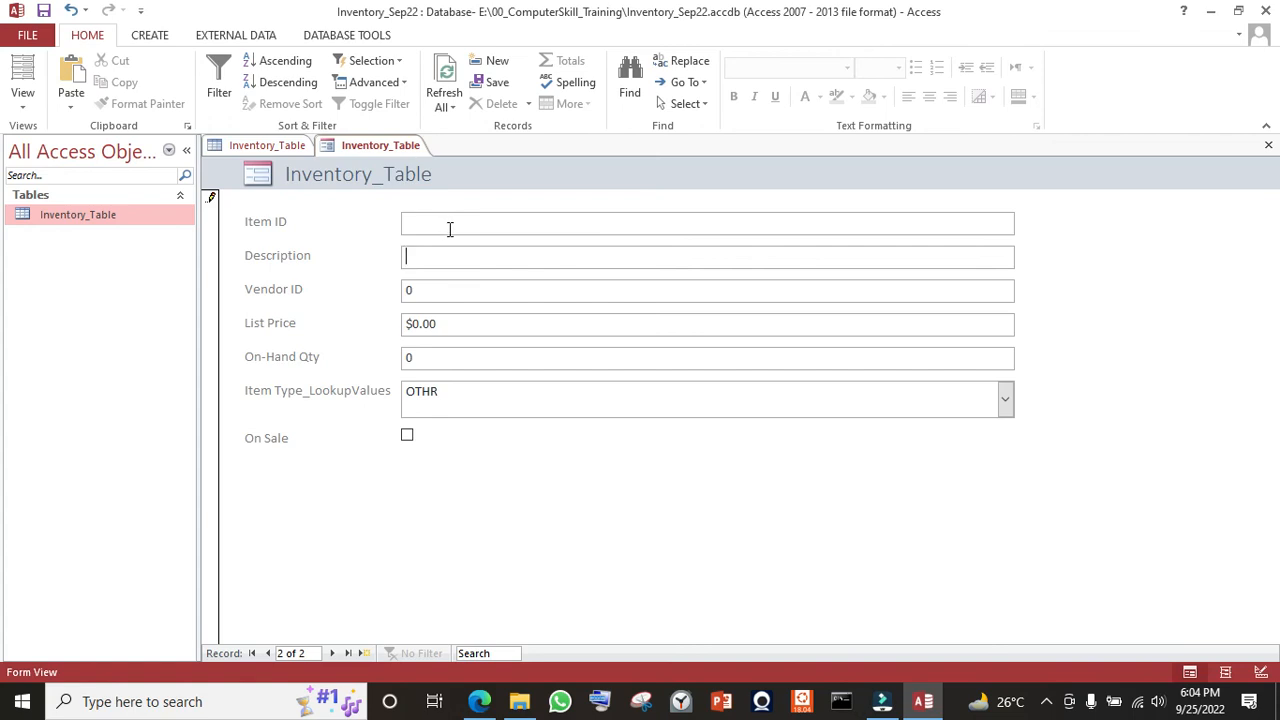
{"action": "left_click", "coordinate": [276, 147]}
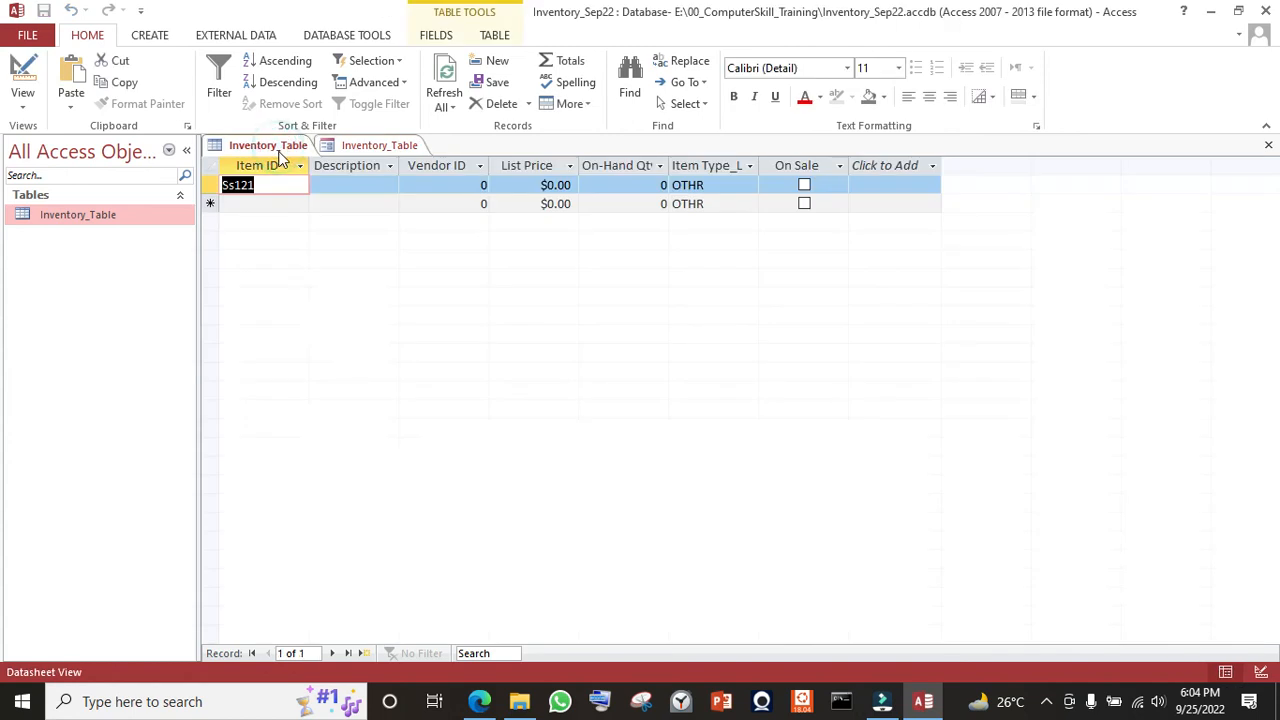
{"action": "left_click", "coordinate": [1260, 671]}
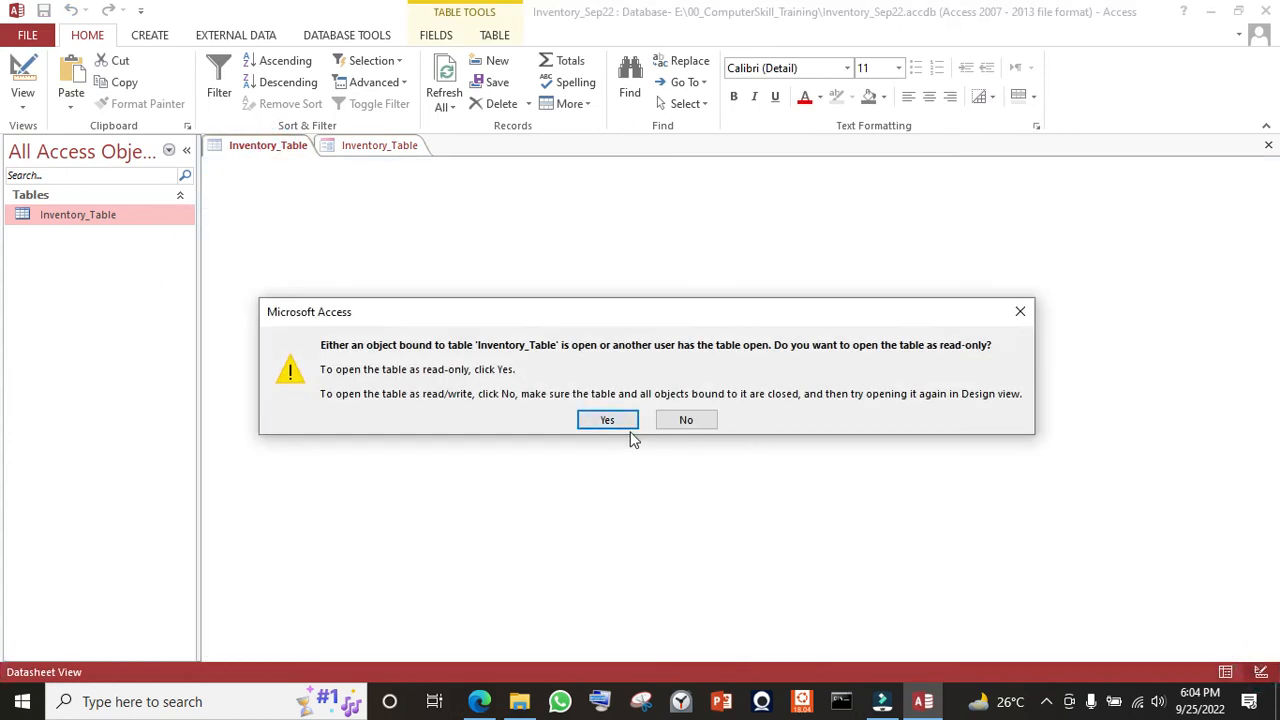
{"action": "left_click", "coordinate": [686, 420]}
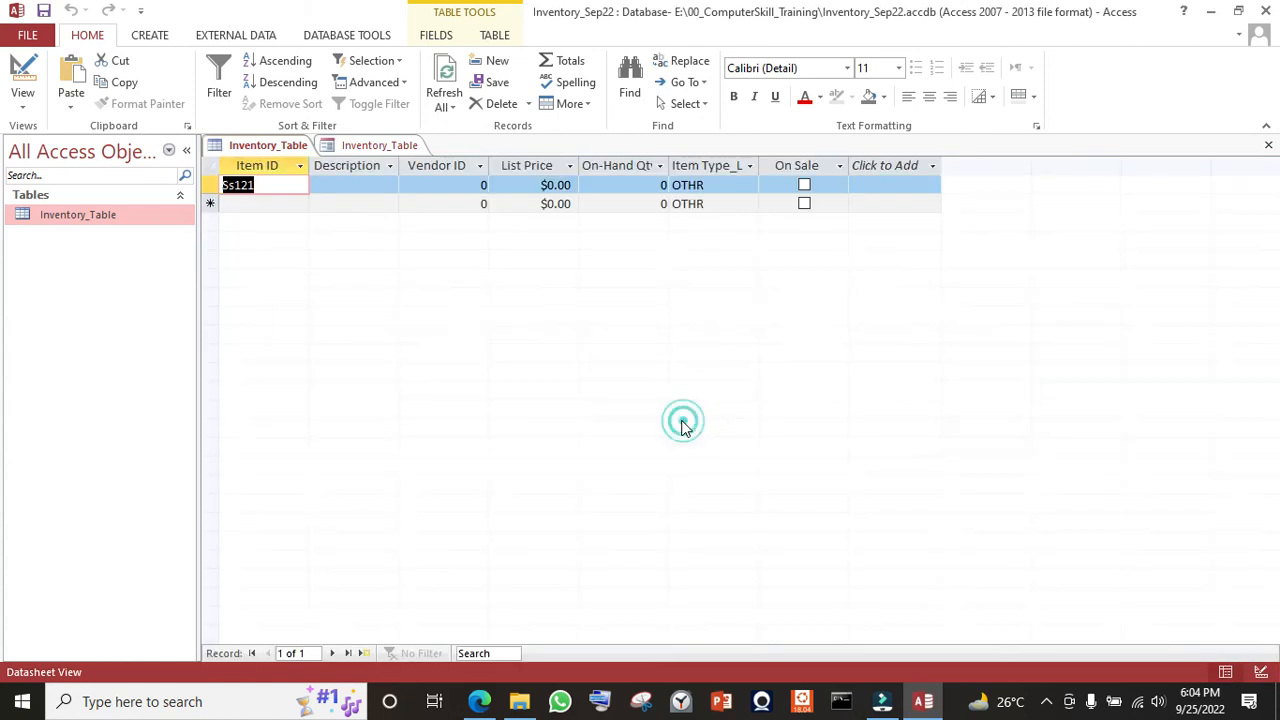
- Close the Inventory_Table form without saving it and discard the incomplete record
{"action": "left_click", "coordinate": [395, 146]}
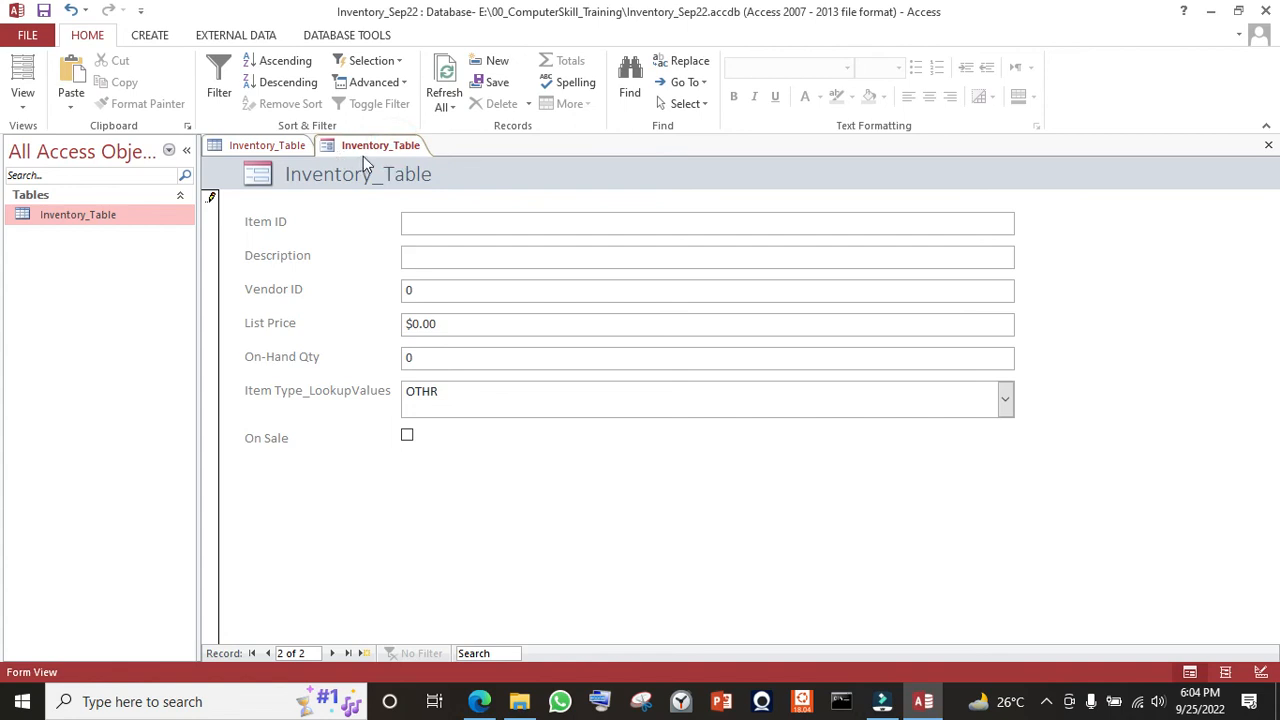
{"action": "right_click", "coordinate": [378, 146]}
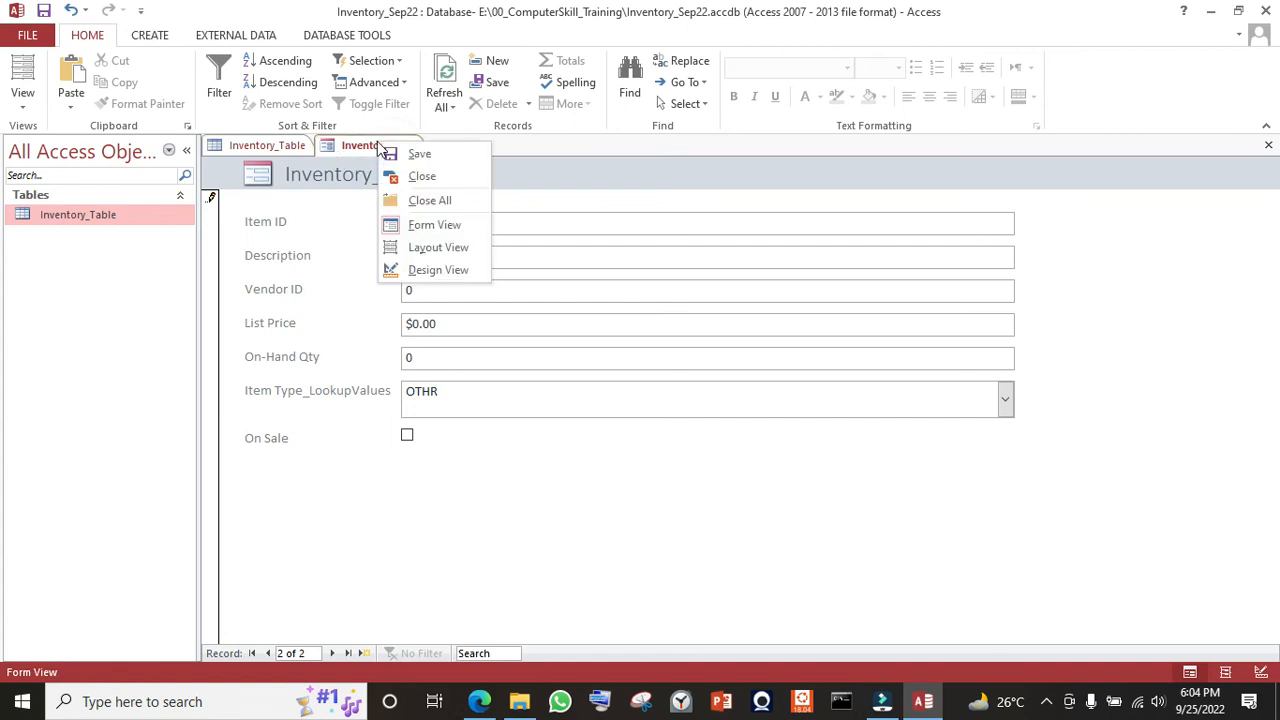
{"action": "left_click", "coordinate": [421, 178]}
{"action": "left_click", "coordinate": [652, 403]}
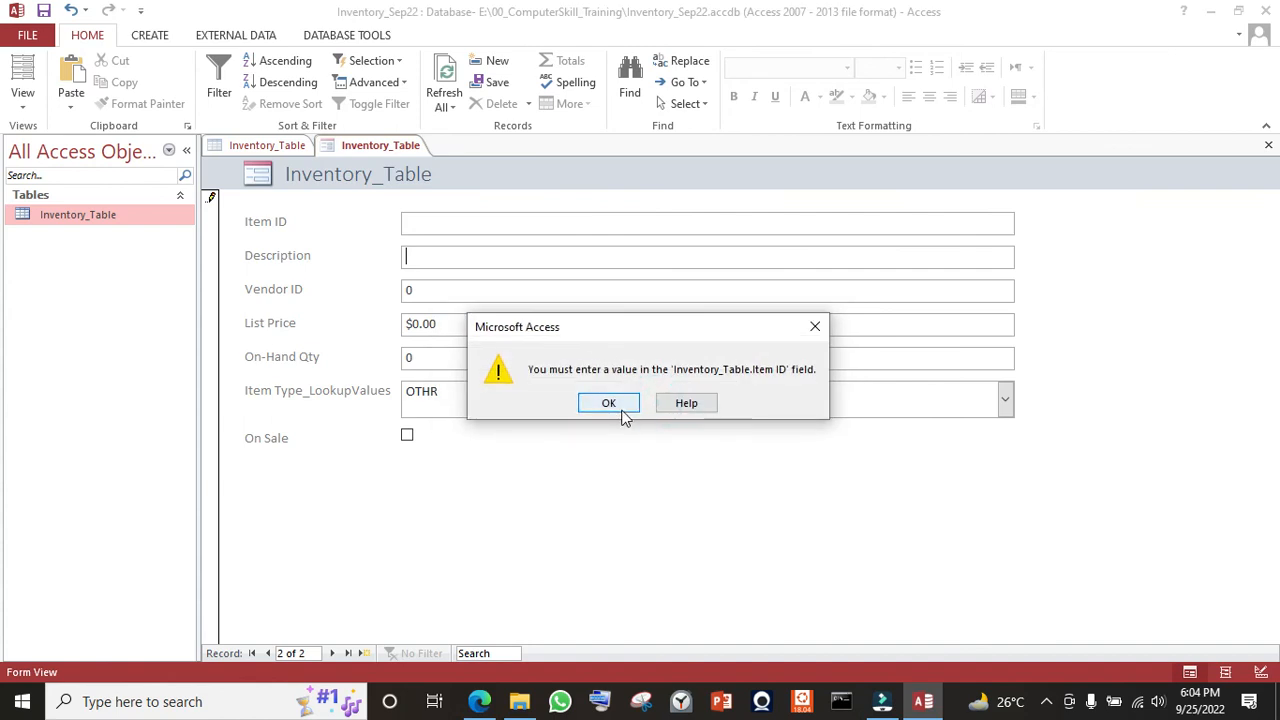
{"action": "left_click", "coordinate": [610, 403]}
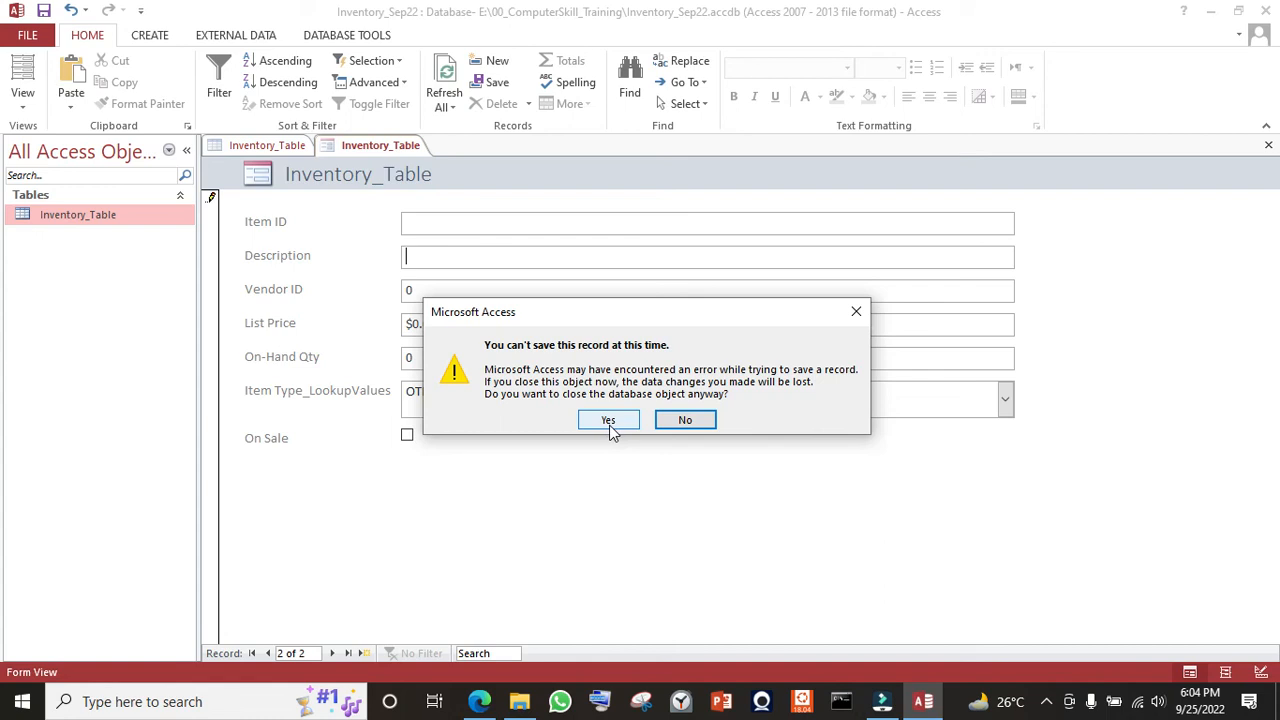
{"action": "left_click", "coordinate": [610, 423]}
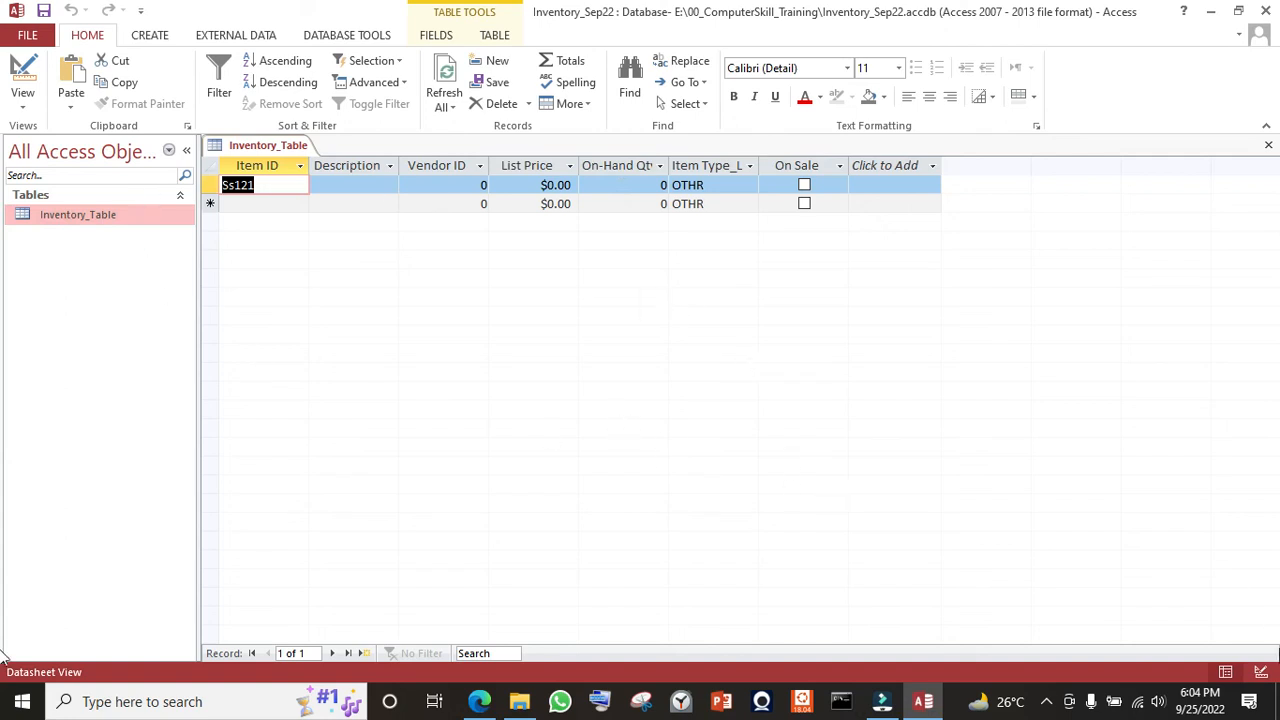
- Check Item ID's Input Mask in the table's Design View, and switch to the TextBox.InputMask reference page in Edge
{"action": "left_click", "coordinate": [1261, 672]}
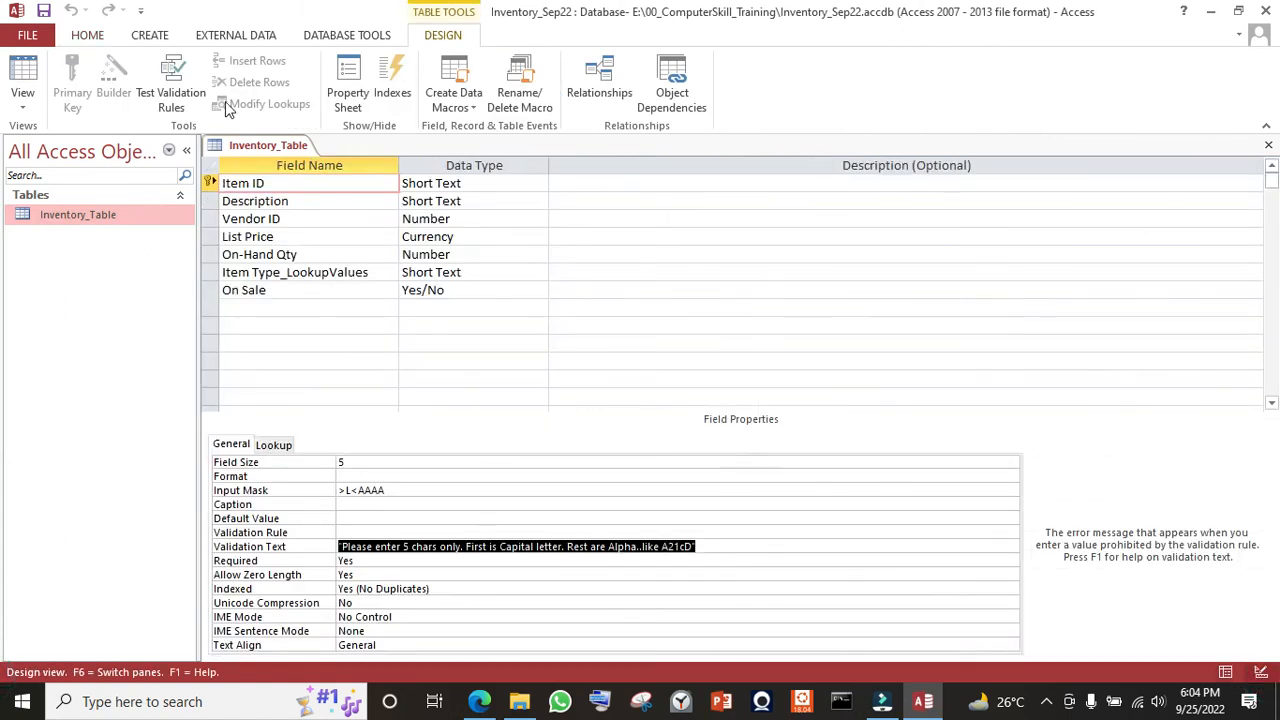
{"action": "left_click", "coordinate": [218, 492]}
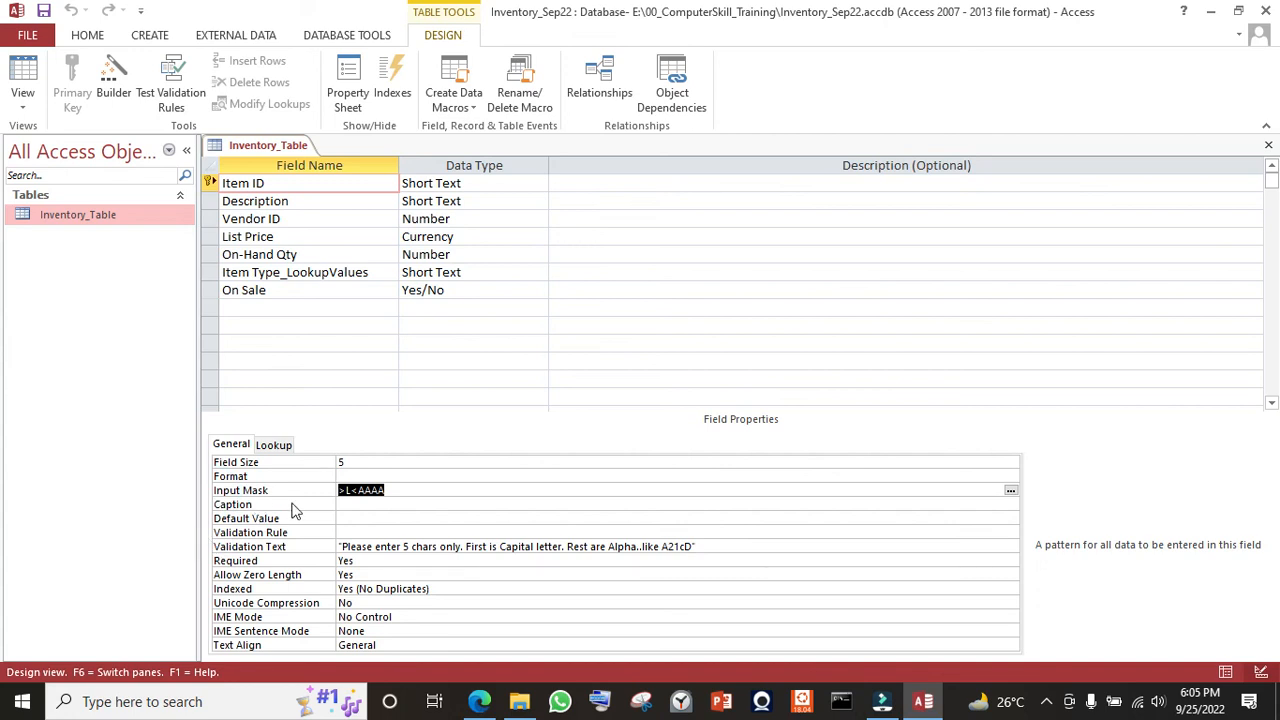
{"action": "left_click", "coordinate": [480, 703]}
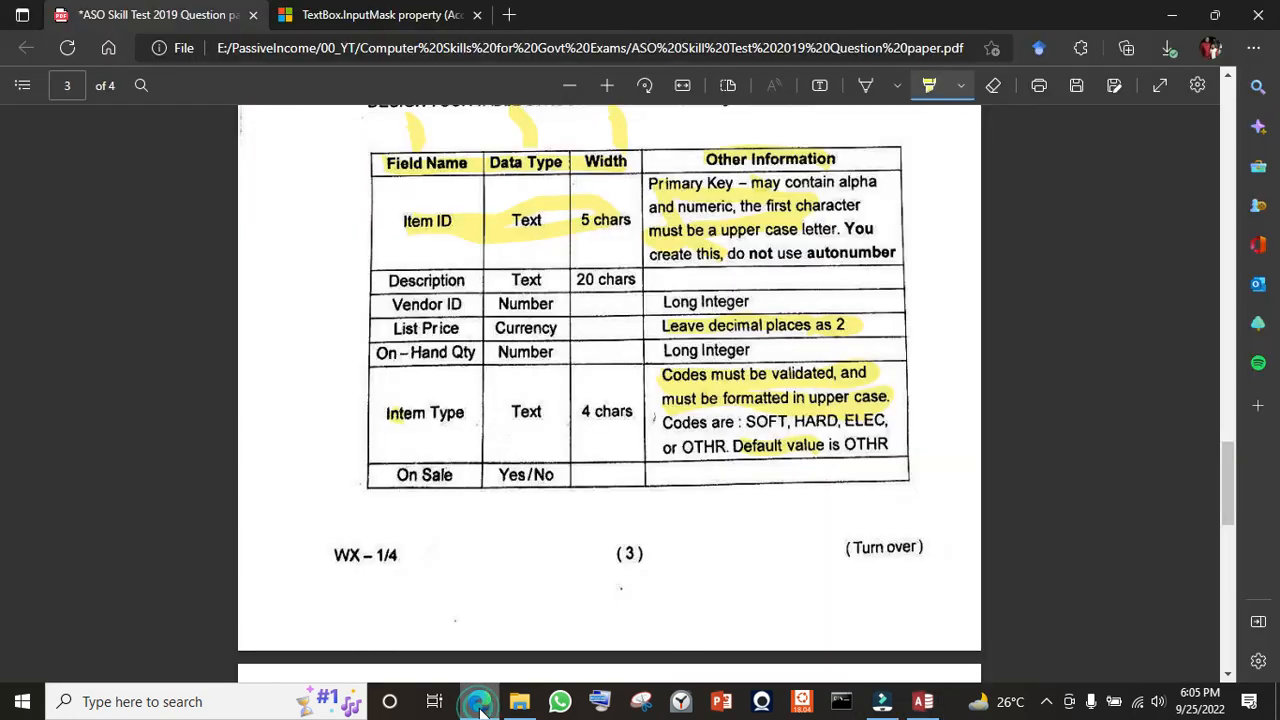
{"action": "left_click", "coordinate": [385, 18]}
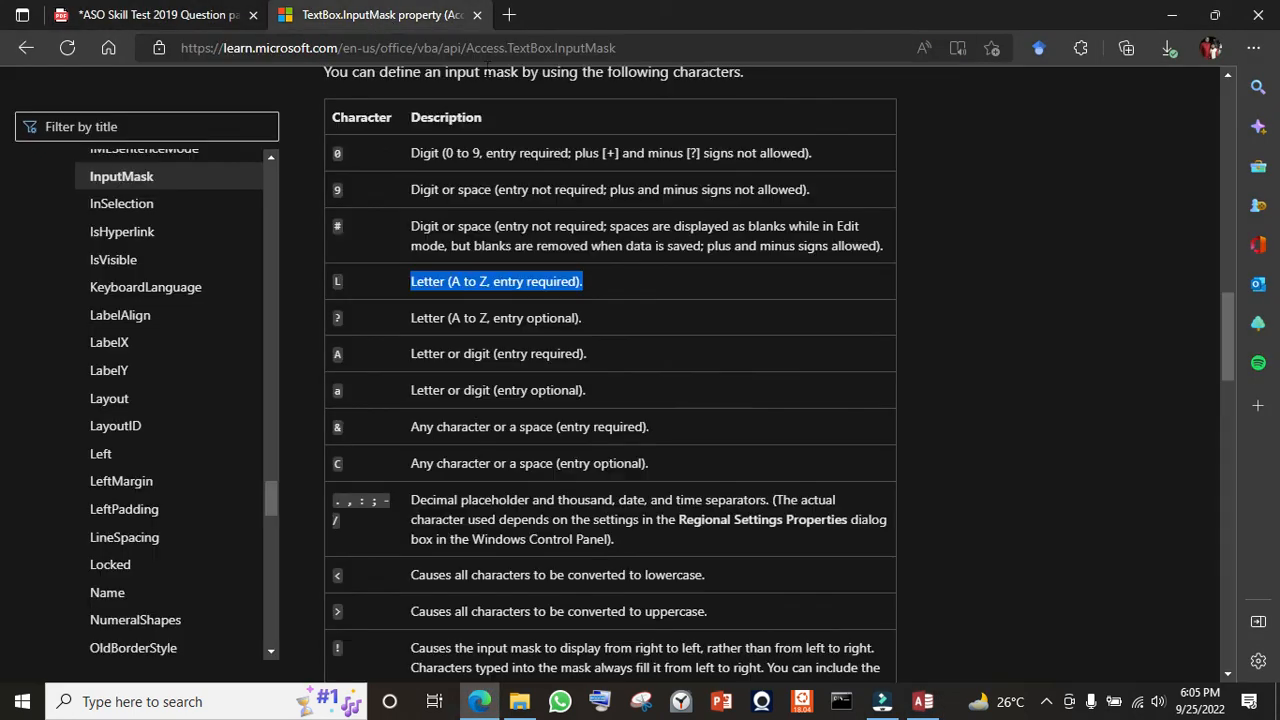
- Highlight the reference page's web address and go to its table of useful input masks
{"action": "left_click", "coordinate": [640, 51]}
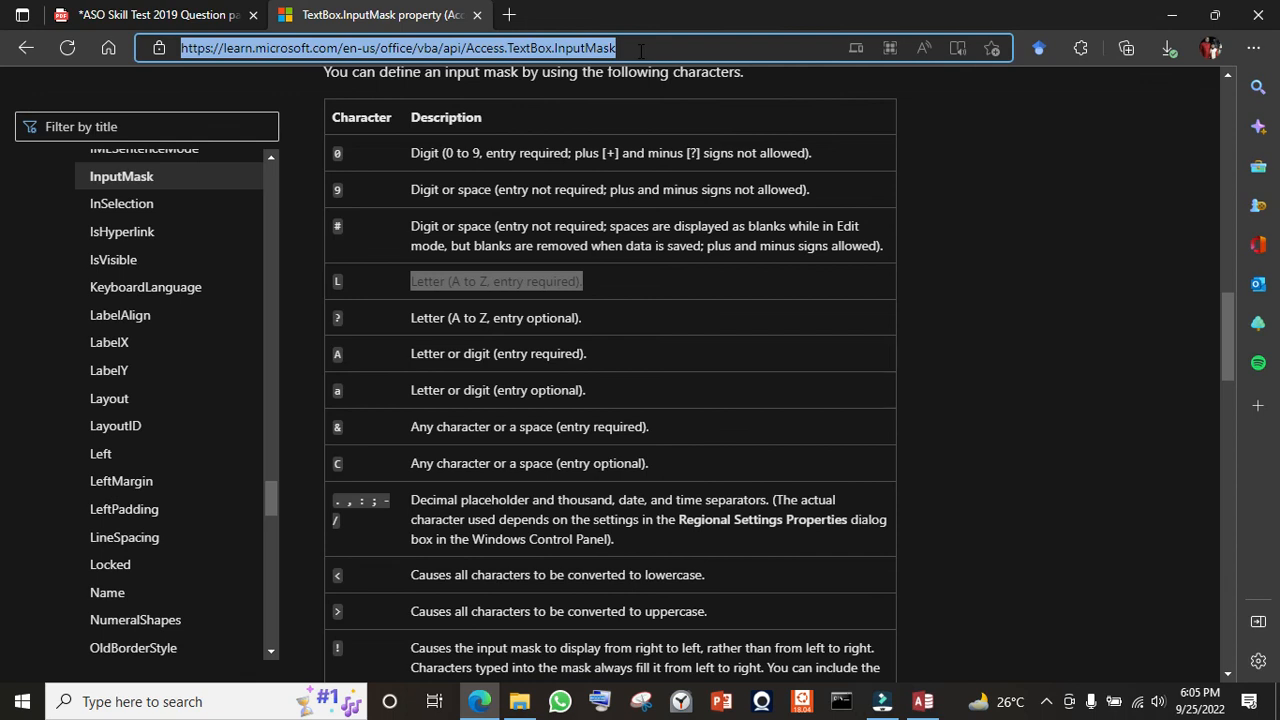
{"action": "left_click", "coordinate": [641, 51]}
{"action": "left_click_drag", "start_coordinate": [641, 49], "coordinate": [162, 25]}
{"action": "scroll", "coordinate": [590, 391], "scroll_direction": "down", "scroll_amount": 3}
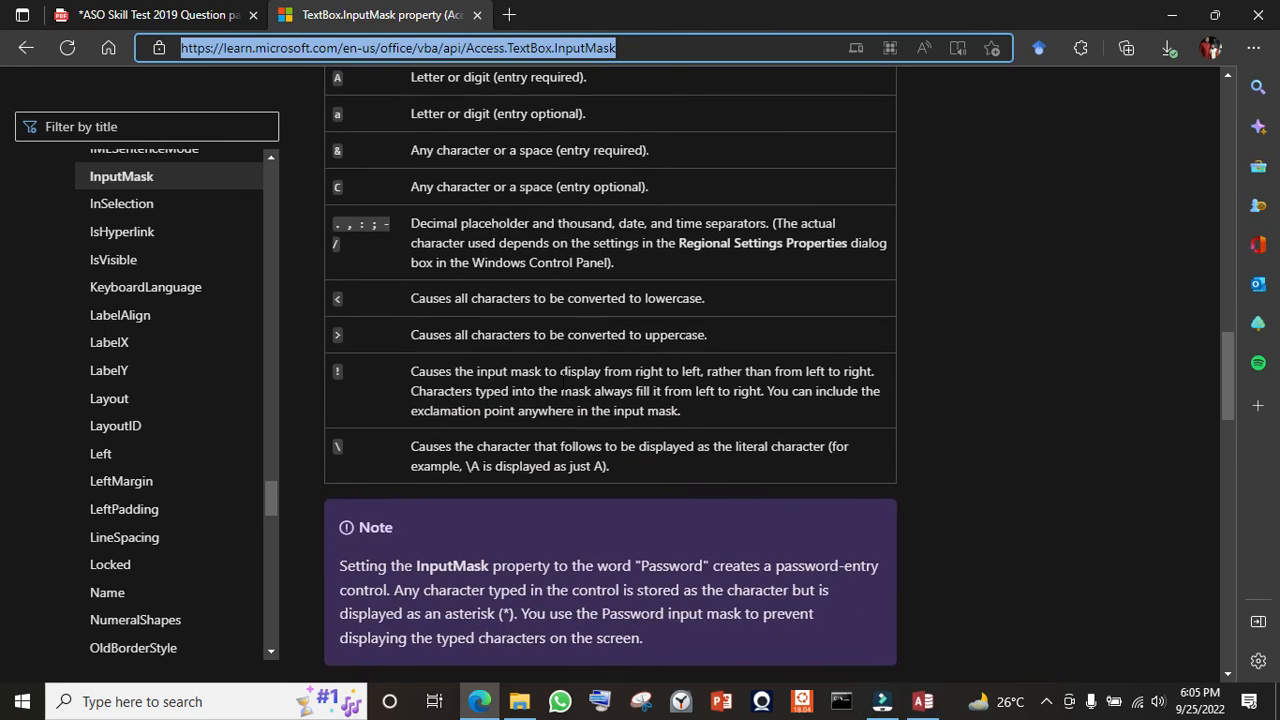
{"action": "scroll", "coordinate": [696, 410], "scroll_direction": "down", "scroll_amount": 10}
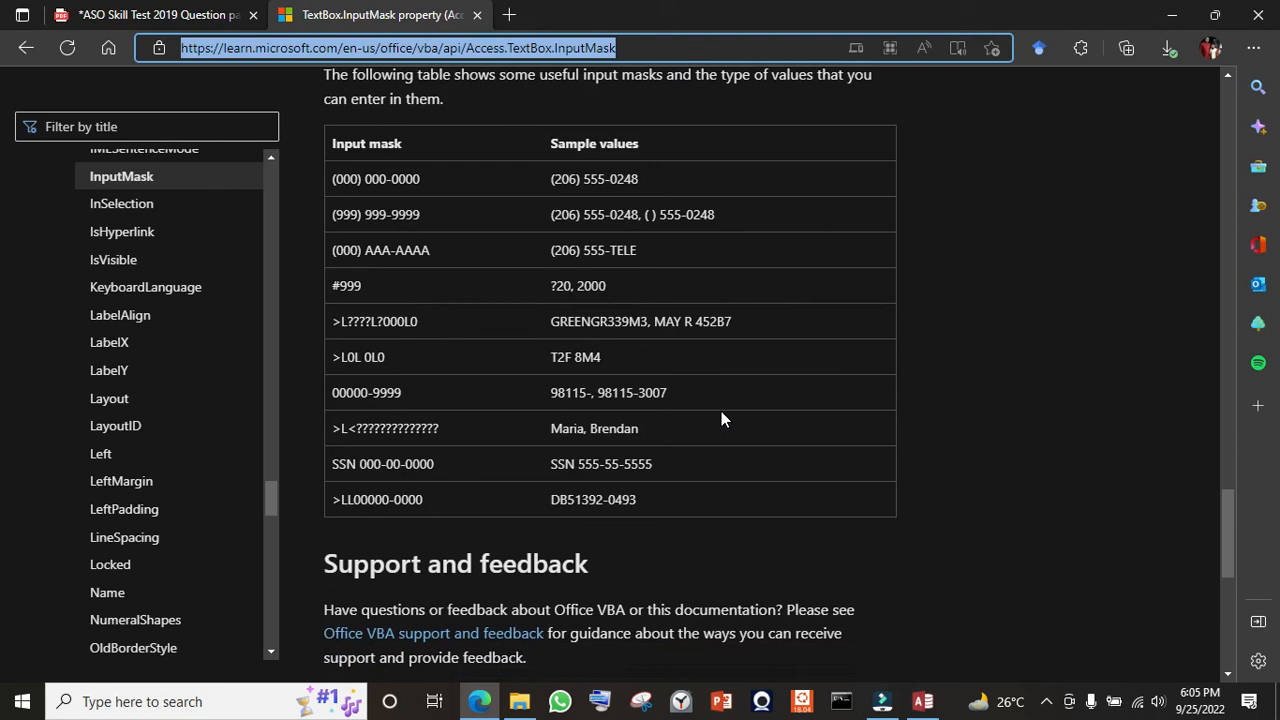
{"action": "scroll", "coordinate": [721, 411], "scroll_direction": "up", "scroll_amount": 1}
{"action": "left_click_drag", "start_coordinate": [338, 236], "coordinate": [583, 248]}
{"action": "left_click", "coordinate": [657, 348]}
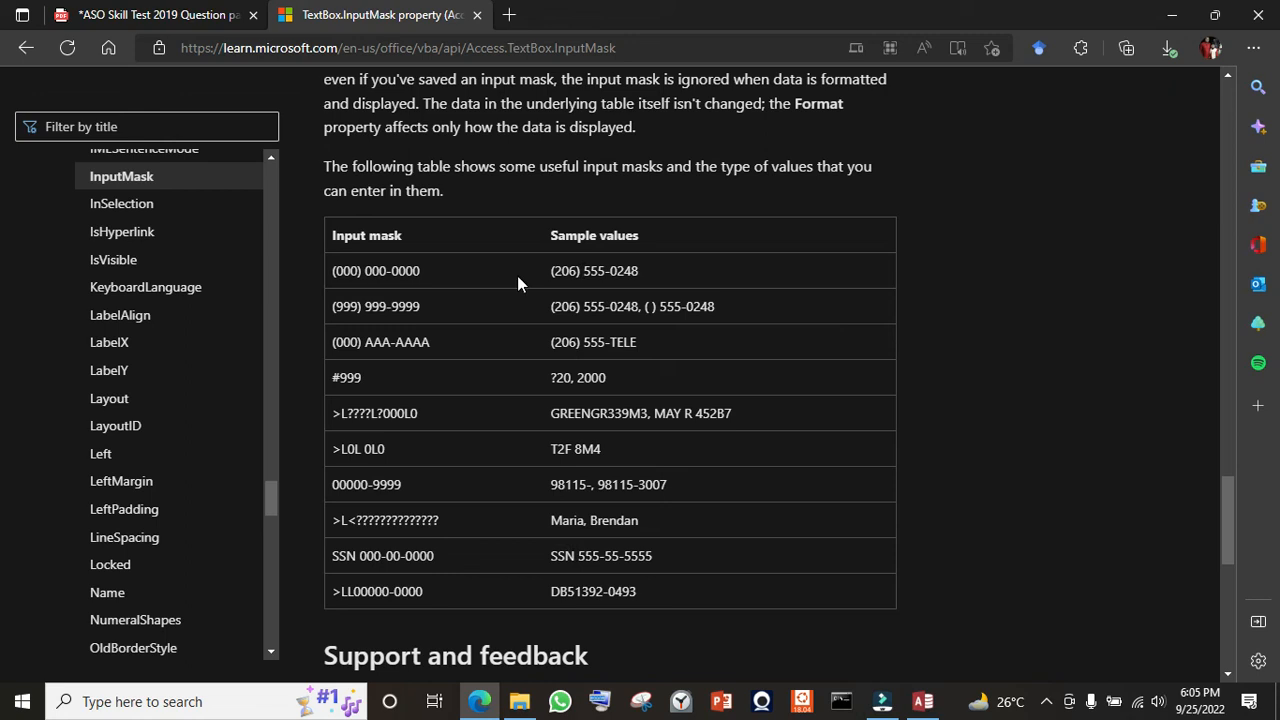
{"action": "left_click_drag", "start_coordinate": [552, 271], "coordinate": [636, 272]}
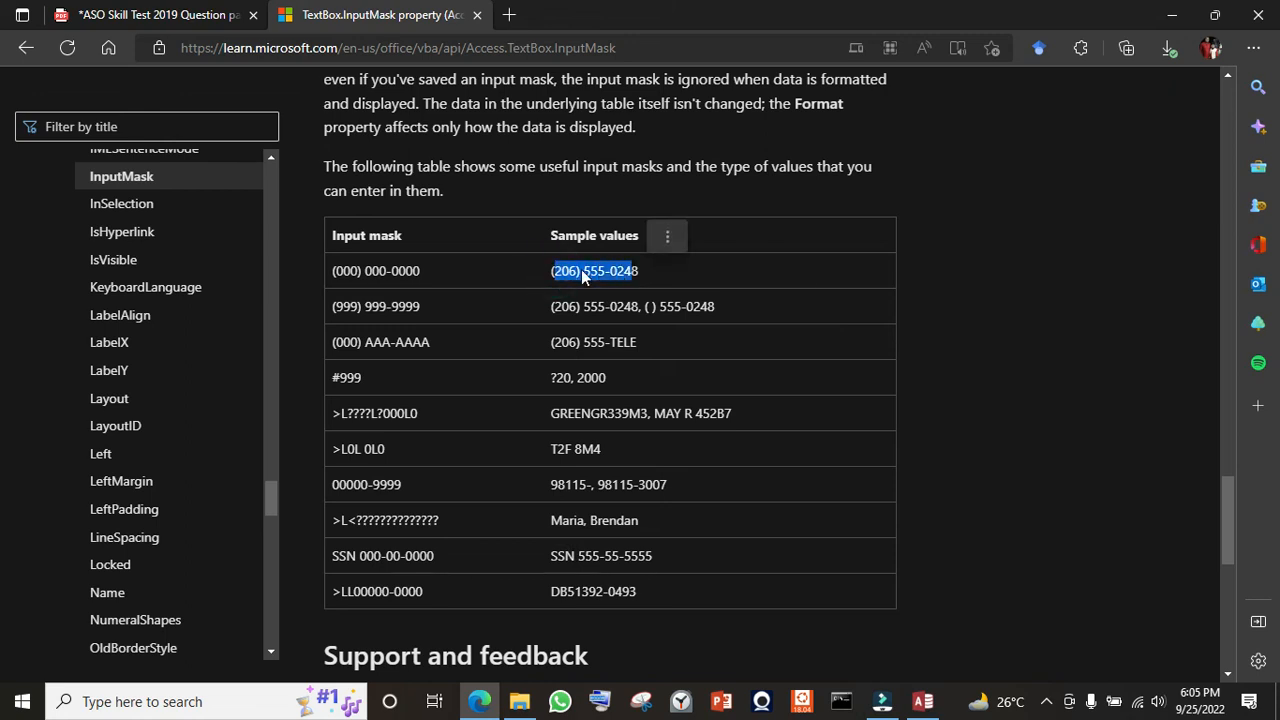
{"action": "left_click", "coordinate": [645, 279]}
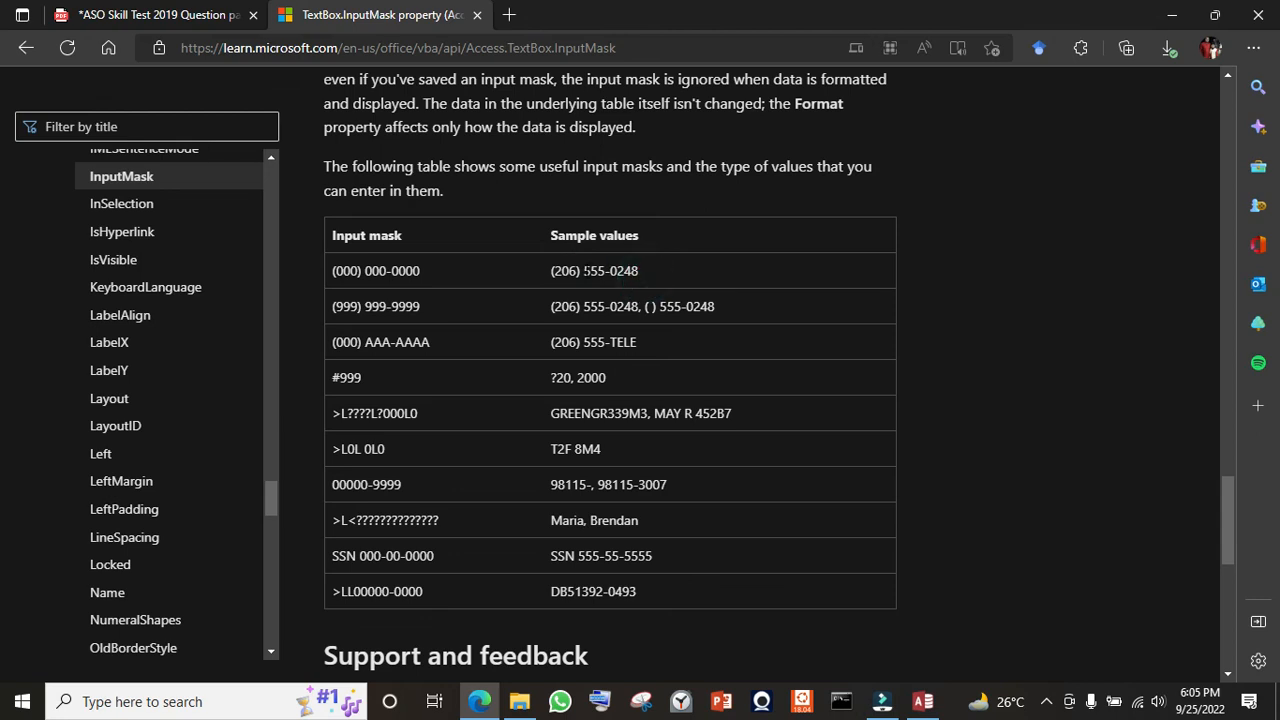
{"action": "left_click_drag", "start_coordinate": [585, 271], "coordinate": [665, 276]}
{"action": "left_click_drag", "start_coordinate": [338, 271], "coordinate": [405, 271]}
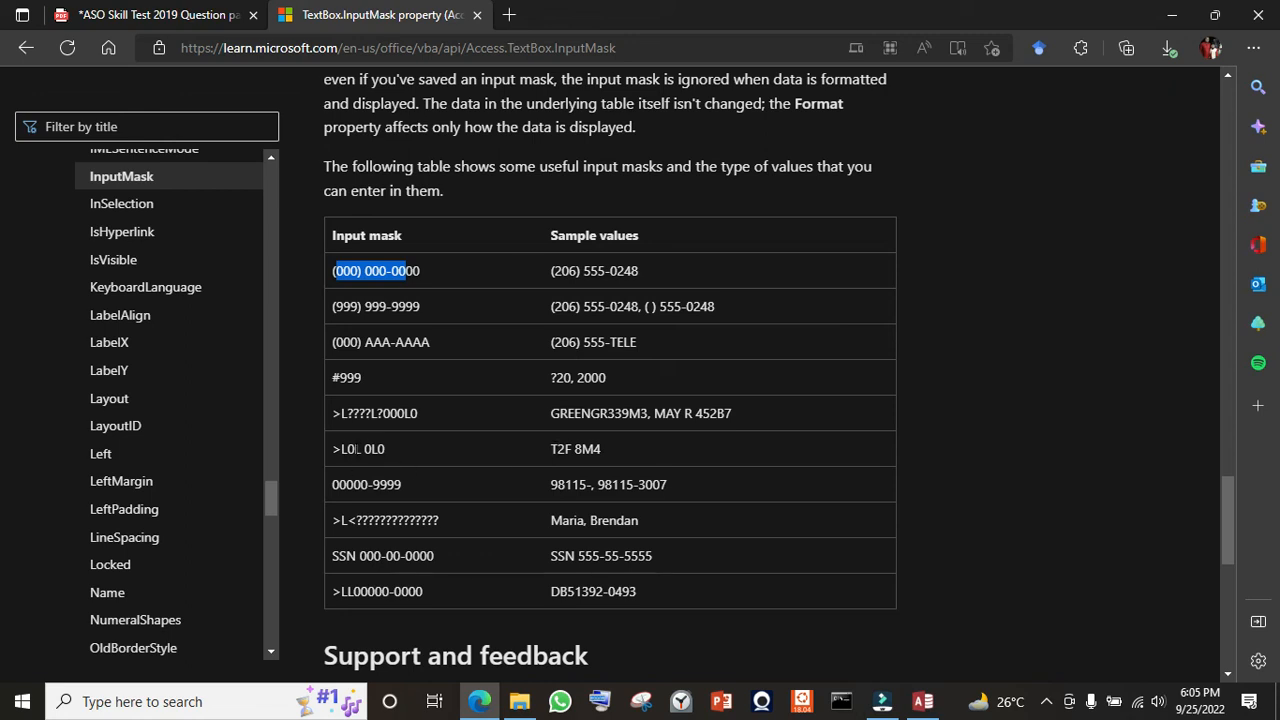
- Review the list of input mask characters, and return to the ASO Skill Test 2019 question paper
{"action": "scroll", "coordinate": [849, 413], "scroll_direction": "up", "scroll_amount": 10}
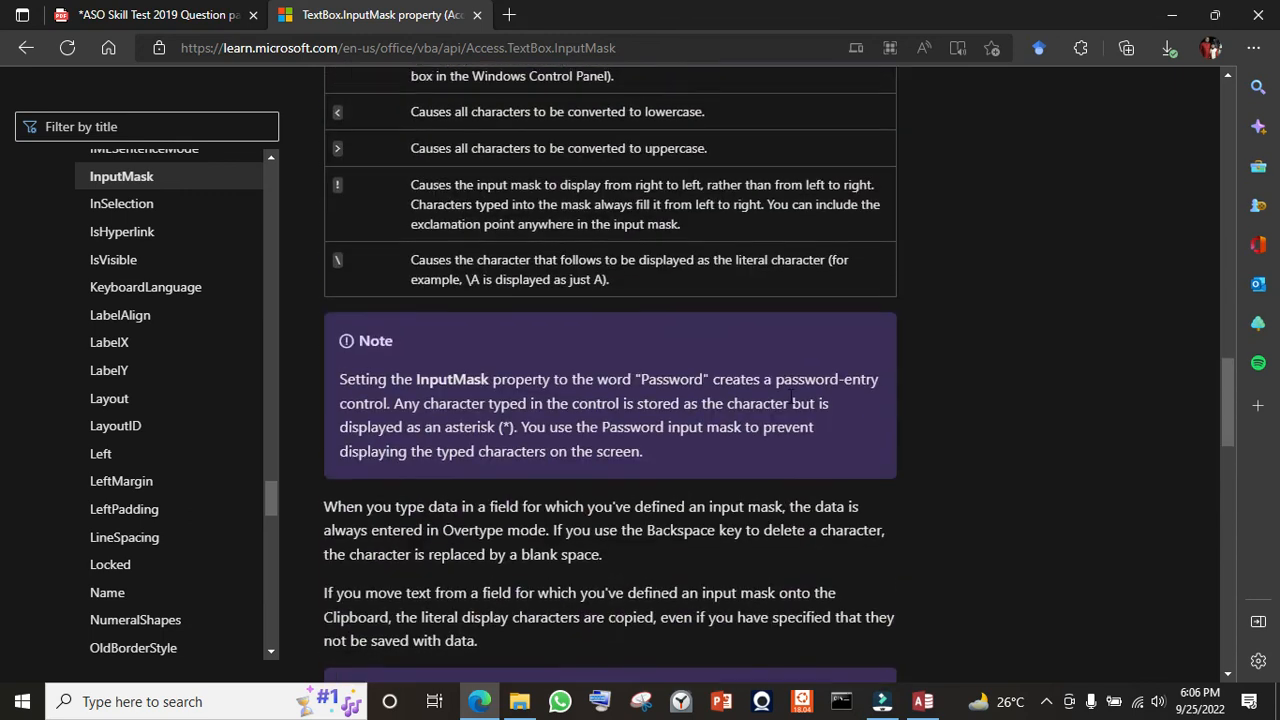
{"action": "scroll", "coordinate": [781, 395], "scroll_direction": "up", "scroll_amount": 3}
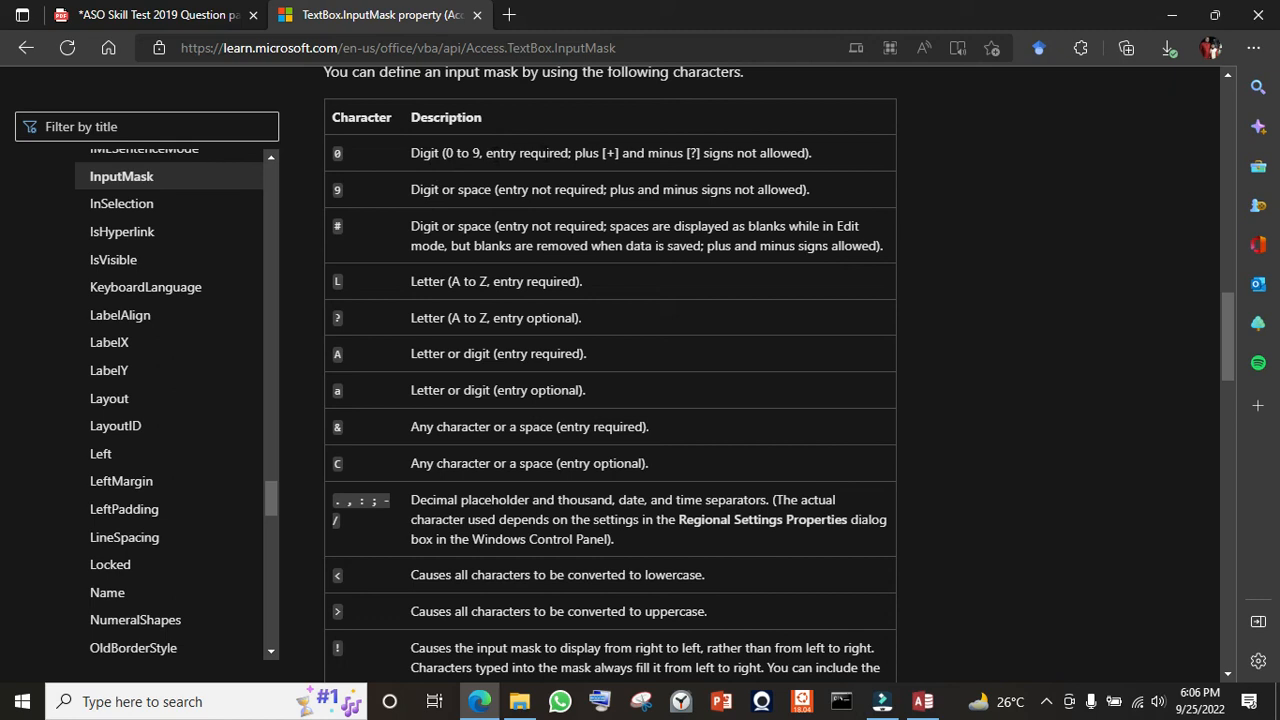
{"action": "scroll", "coordinate": [921, 470], "scroll_direction": "down", "scroll_amount": 9}
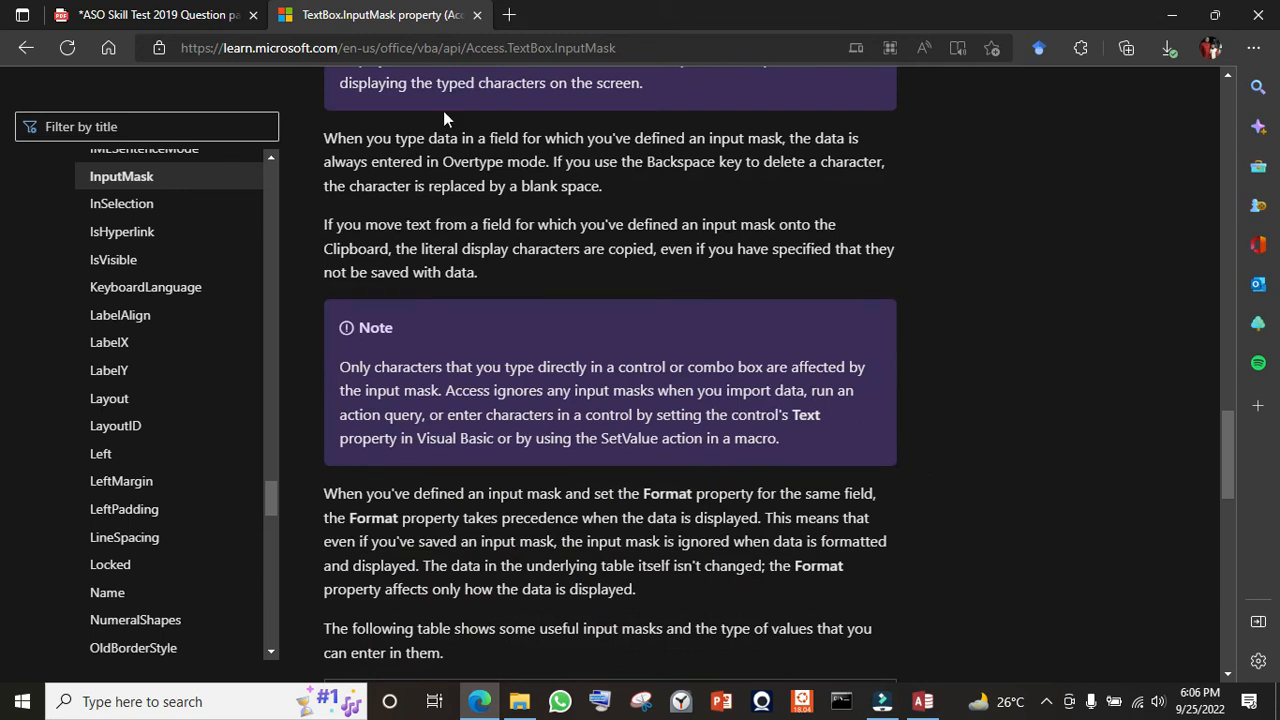
{"action": "left_click", "coordinate": [197, 15]}
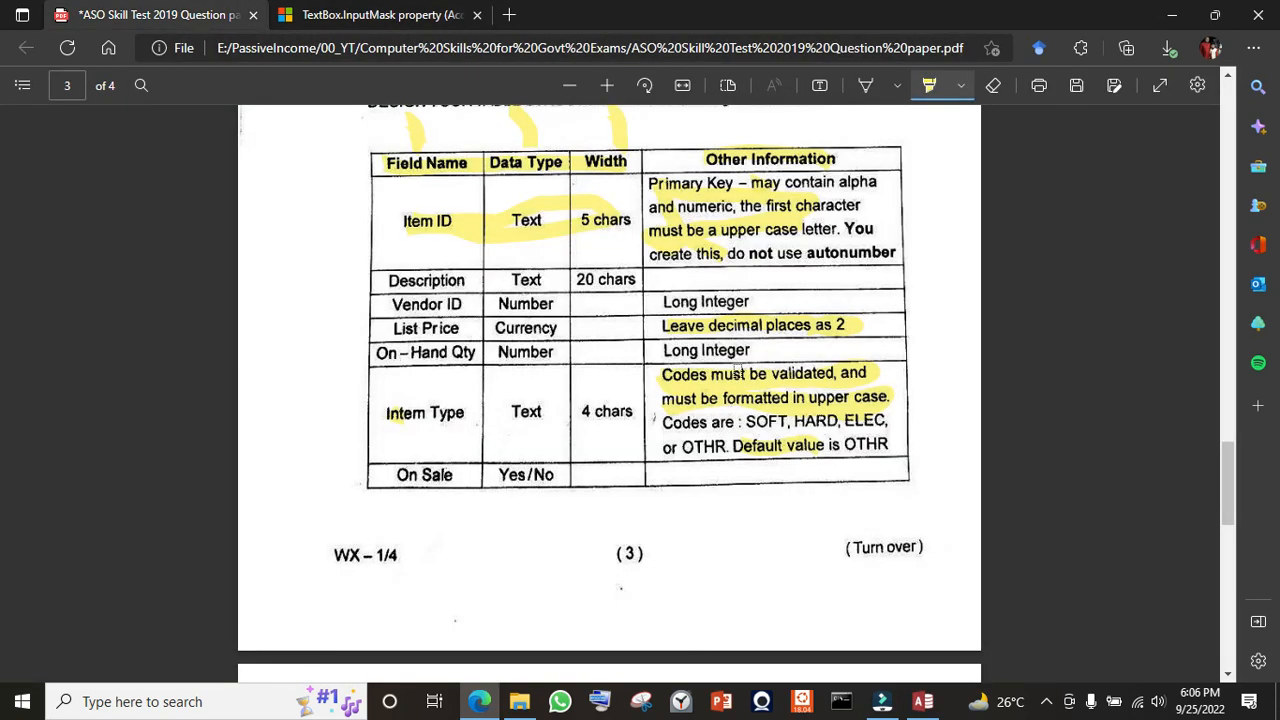